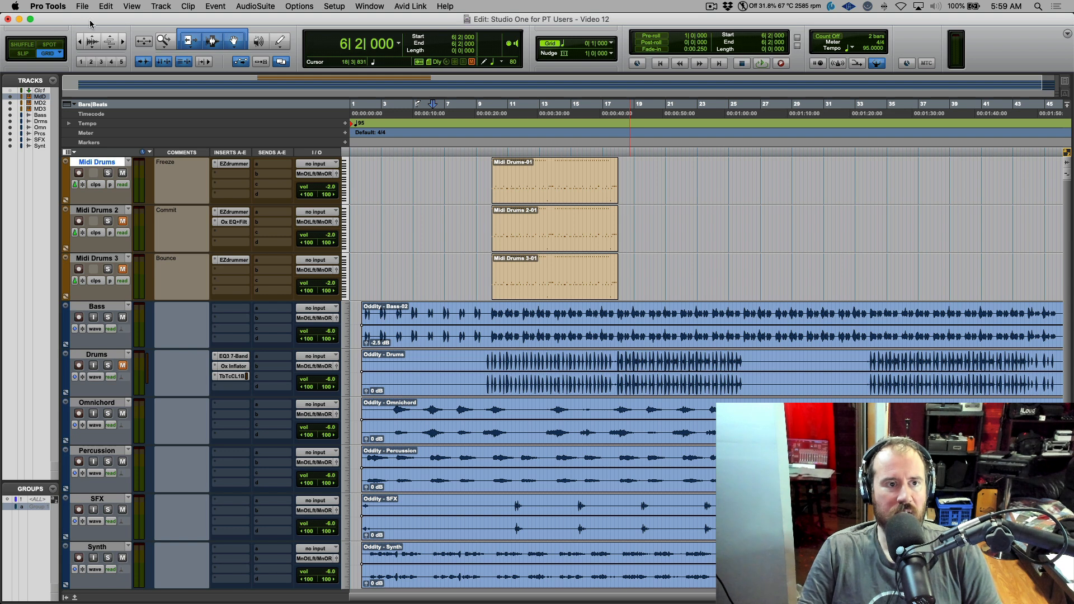
pyautogui.click(86, 7)
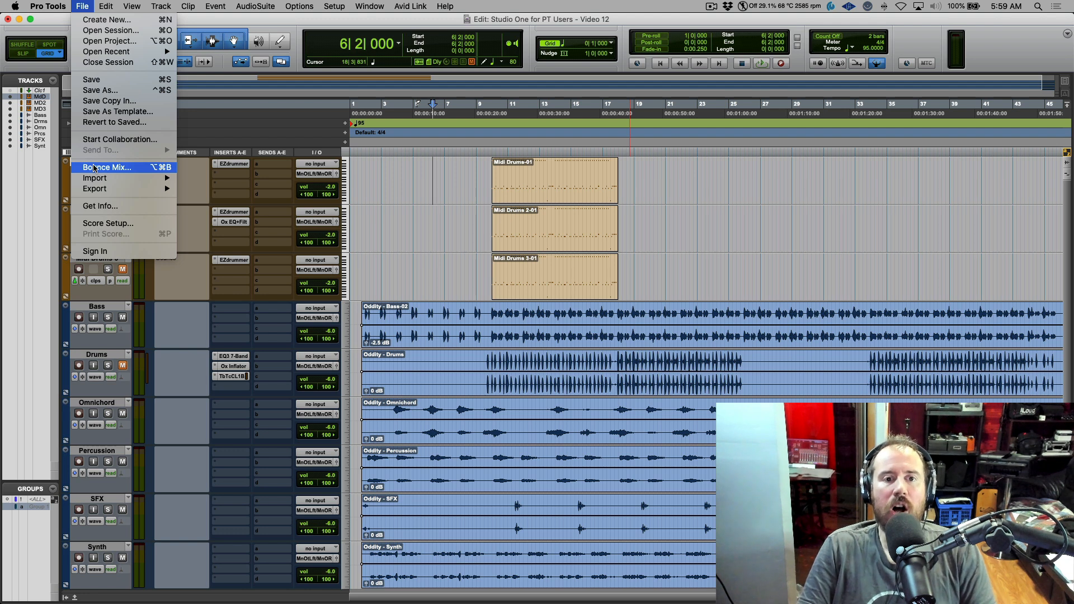
pyautogui.click(429, 181)
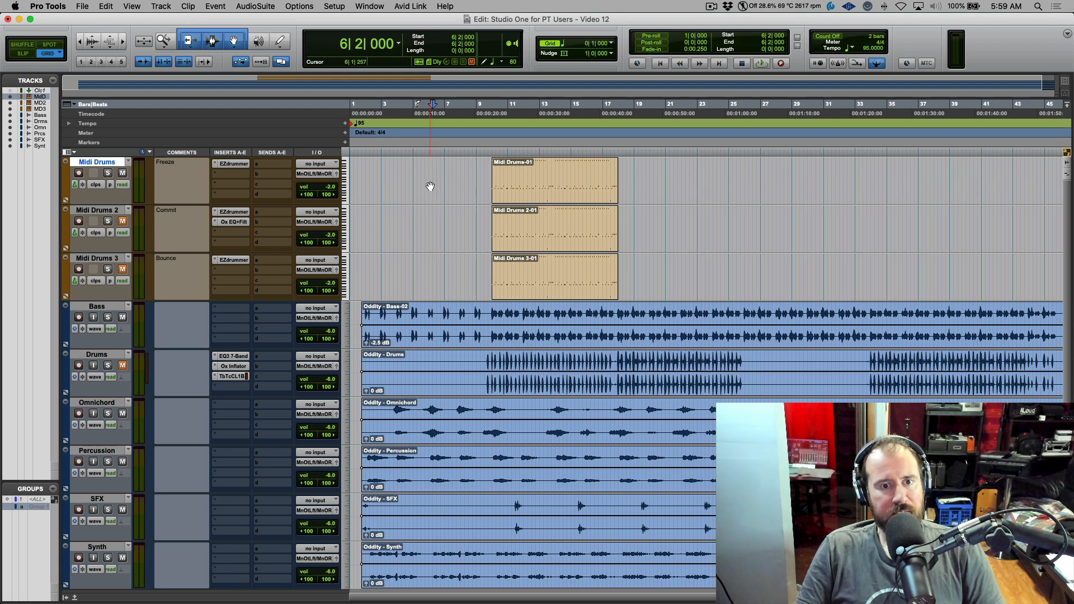
pyautogui.rightClick(112, 162)
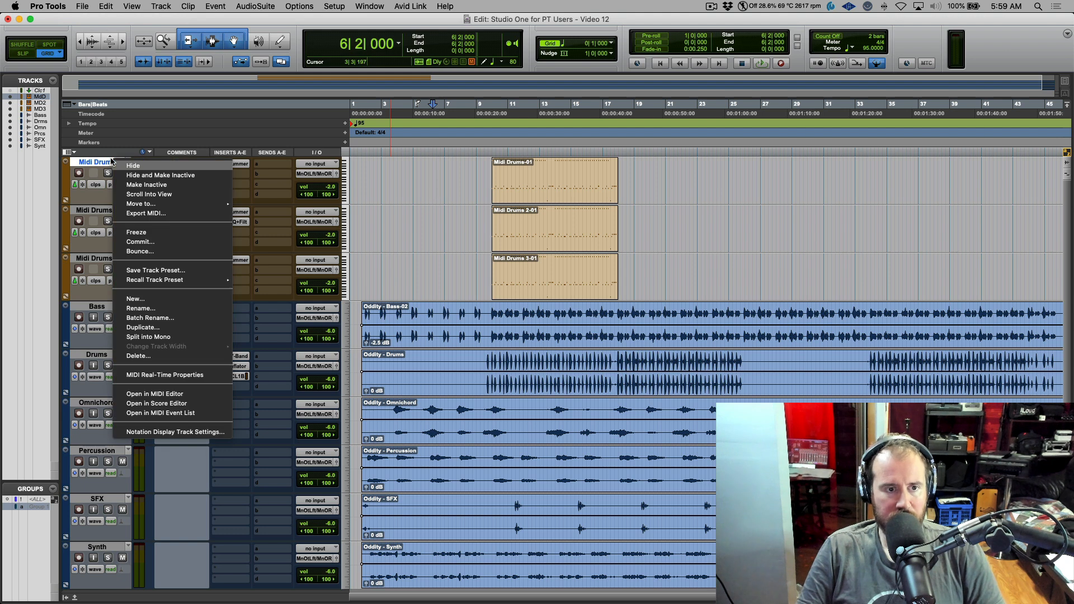
pyautogui.click(385, 231)
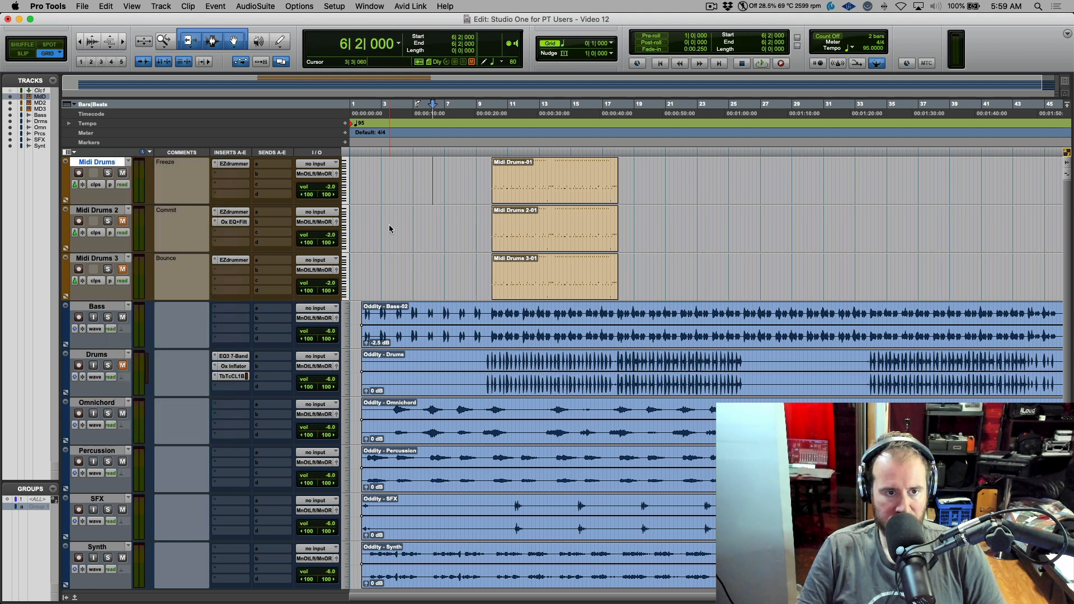
pyautogui.rightClick(114, 309)
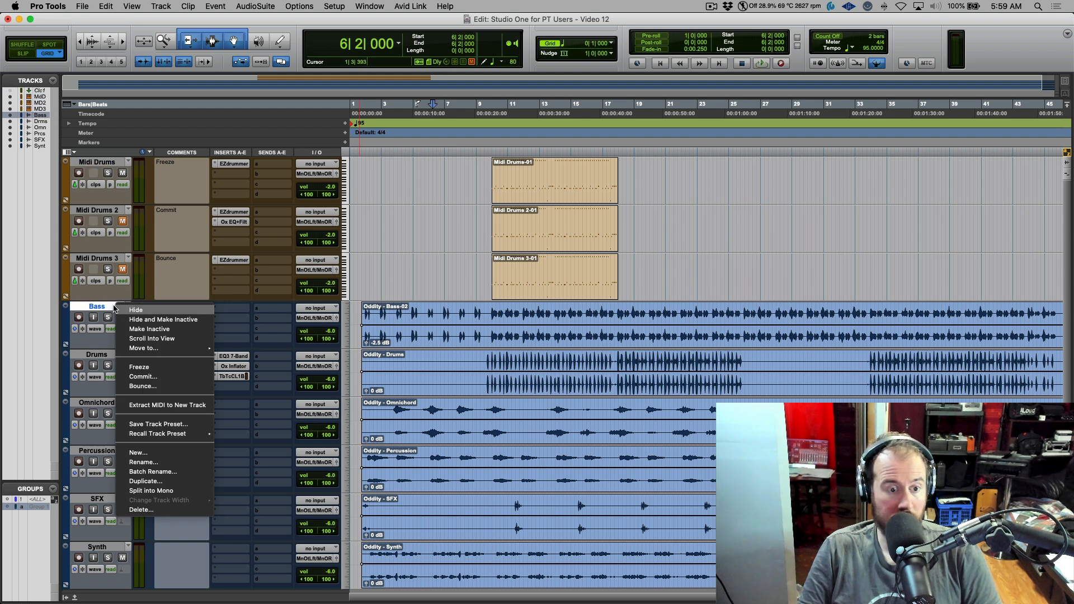
pyautogui.click(424, 237)
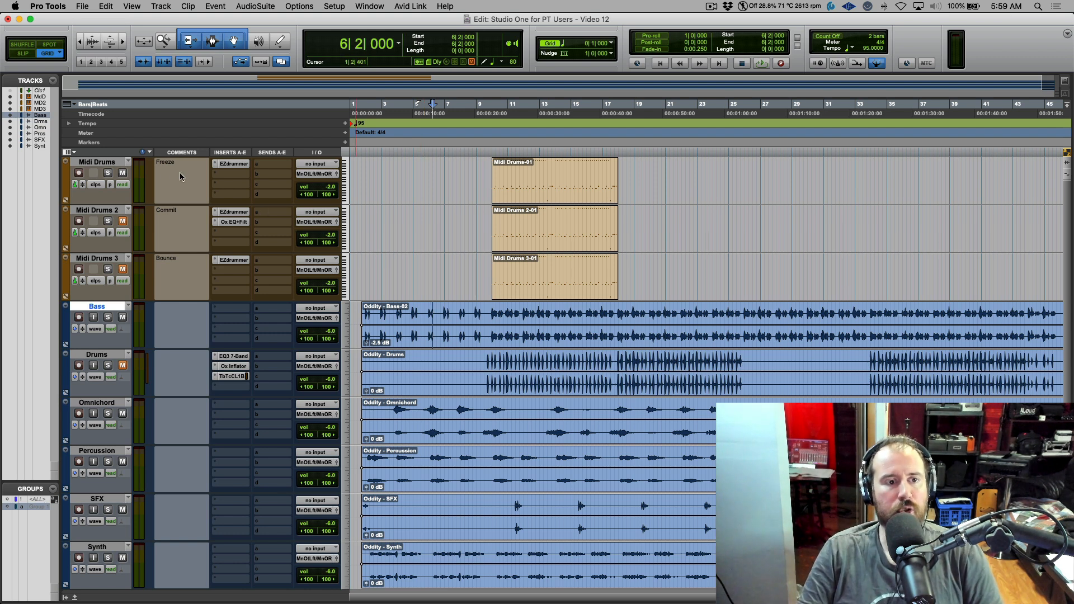
# Step: Freeze the Midi Drums track
pyautogui.click(118, 164)
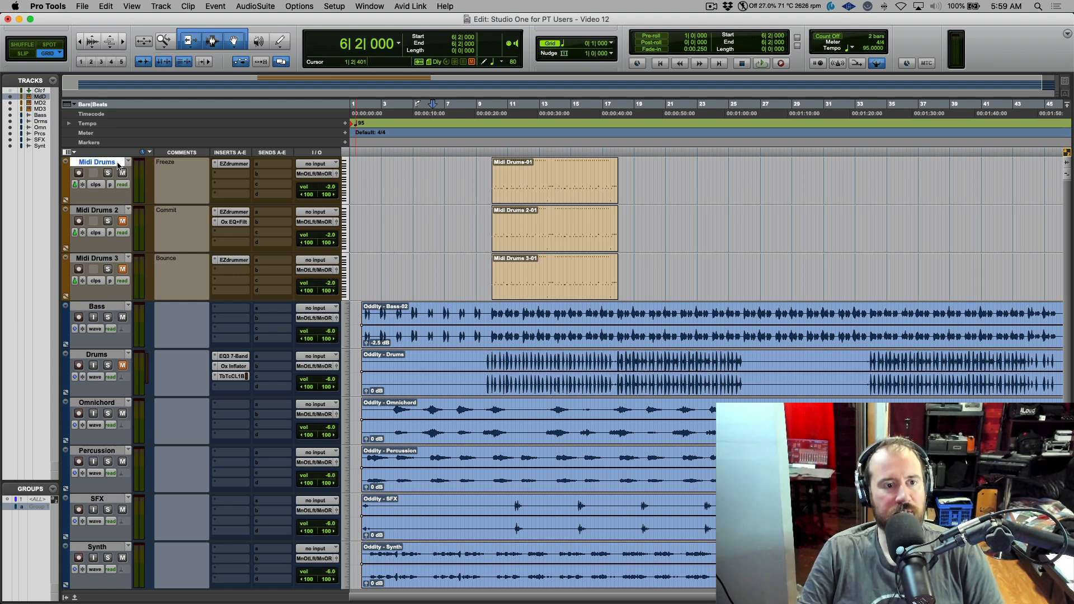
pyautogui.rightClick(119, 163)
pyautogui.click(141, 232)
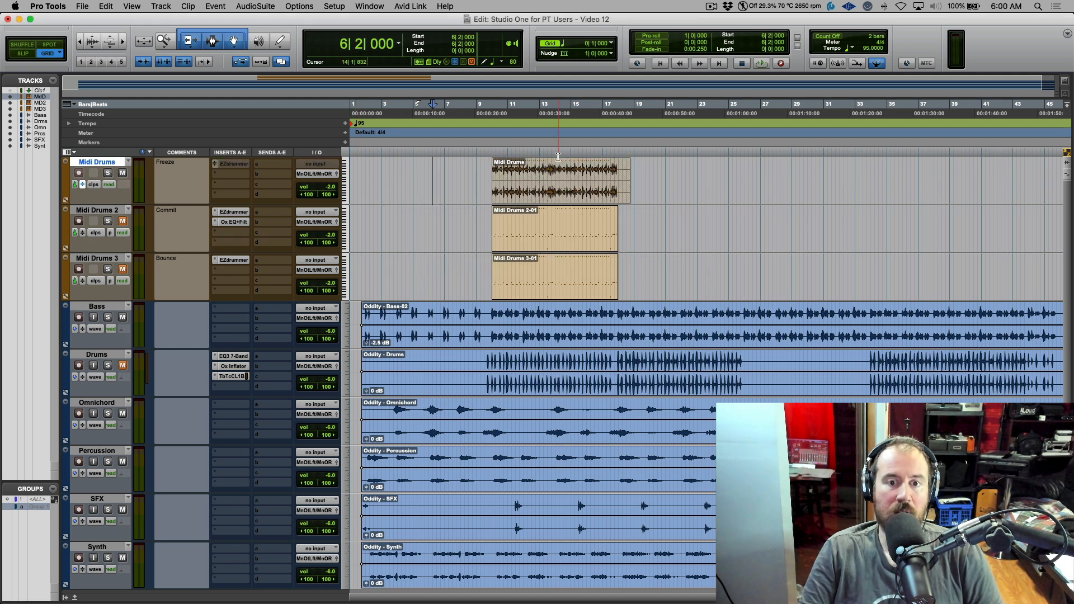
# Step: Commit the Midi Drums 2 track up to its EZdrummer insert offline, hiding the source track and making it inactive
pyautogui.click(114, 212)
pyautogui.rightClick(115, 212)
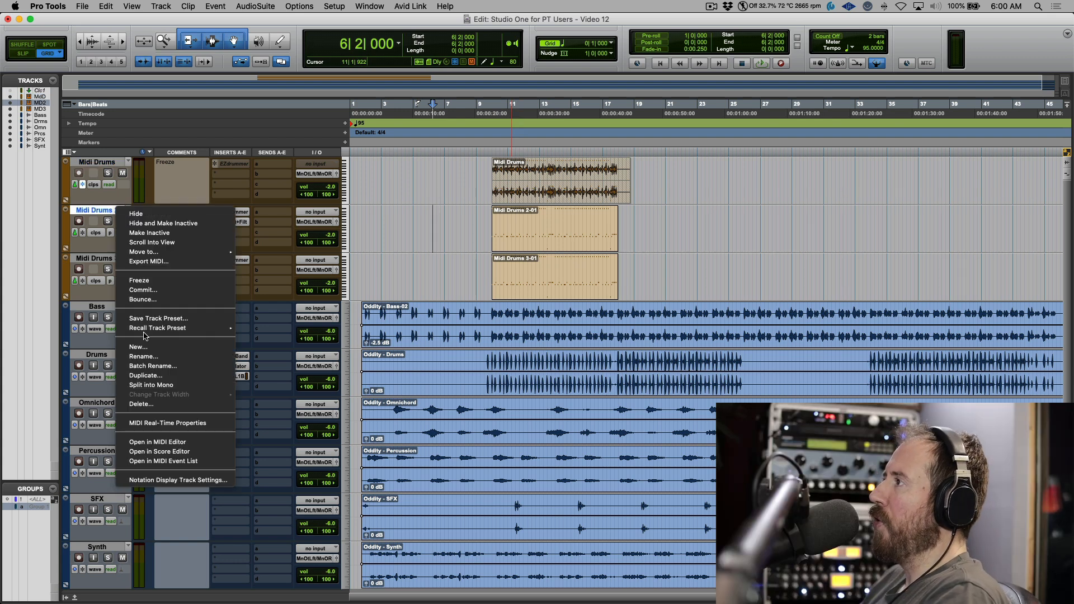
pyautogui.click(427, 236)
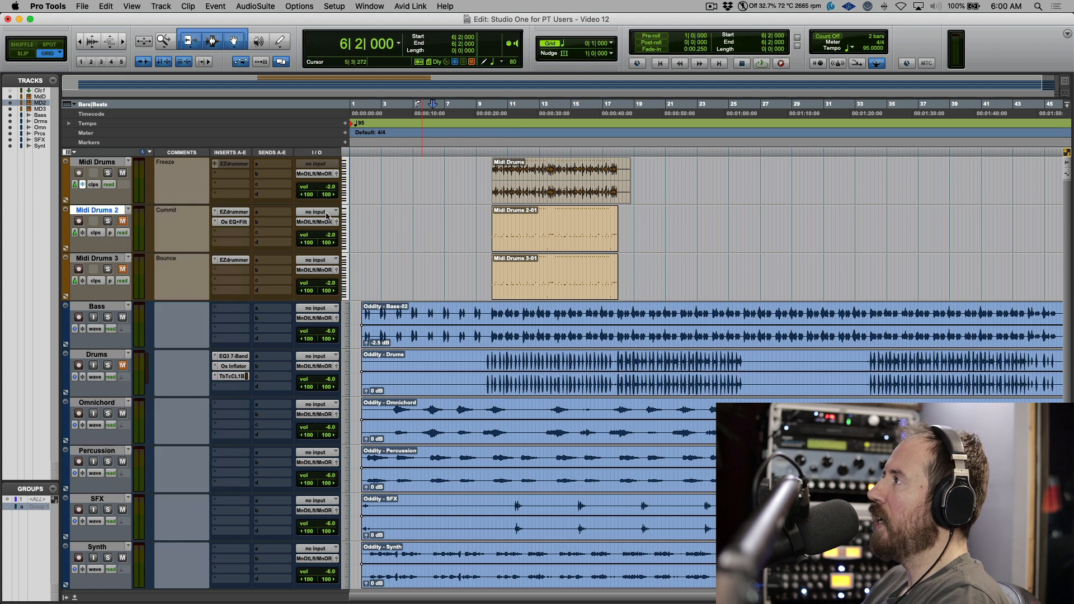
pyautogui.rightClick(241, 214)
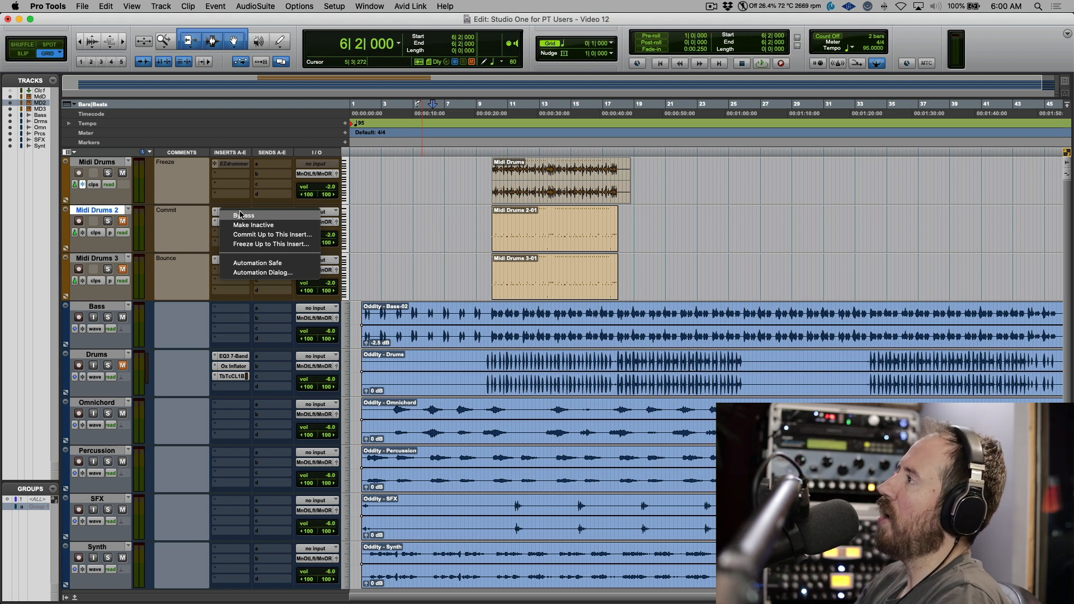
pyautogui.click(257, 235)
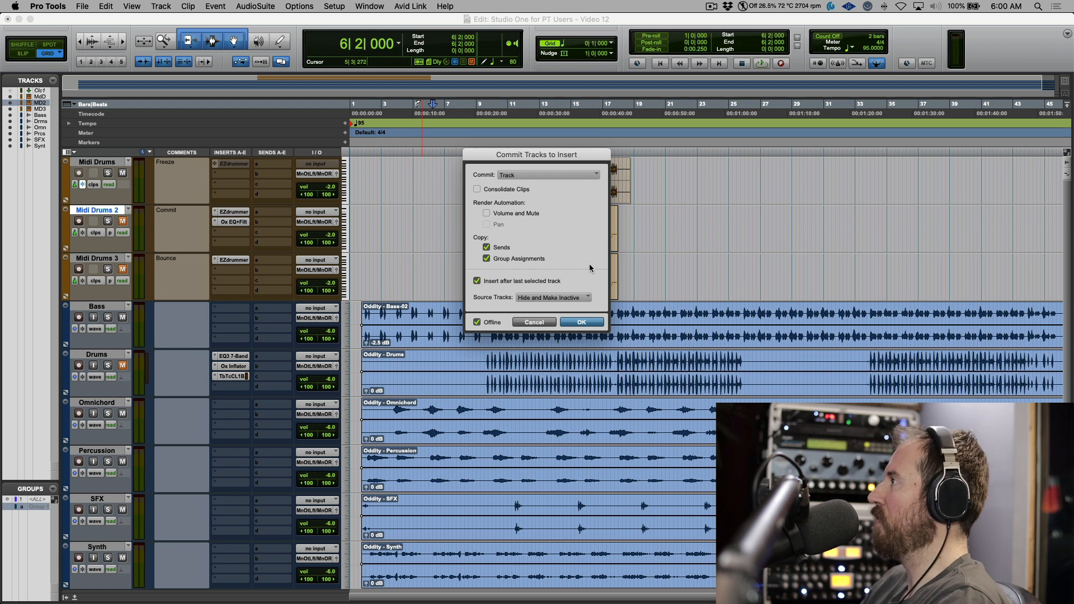
pyautogui.click(583, 322)
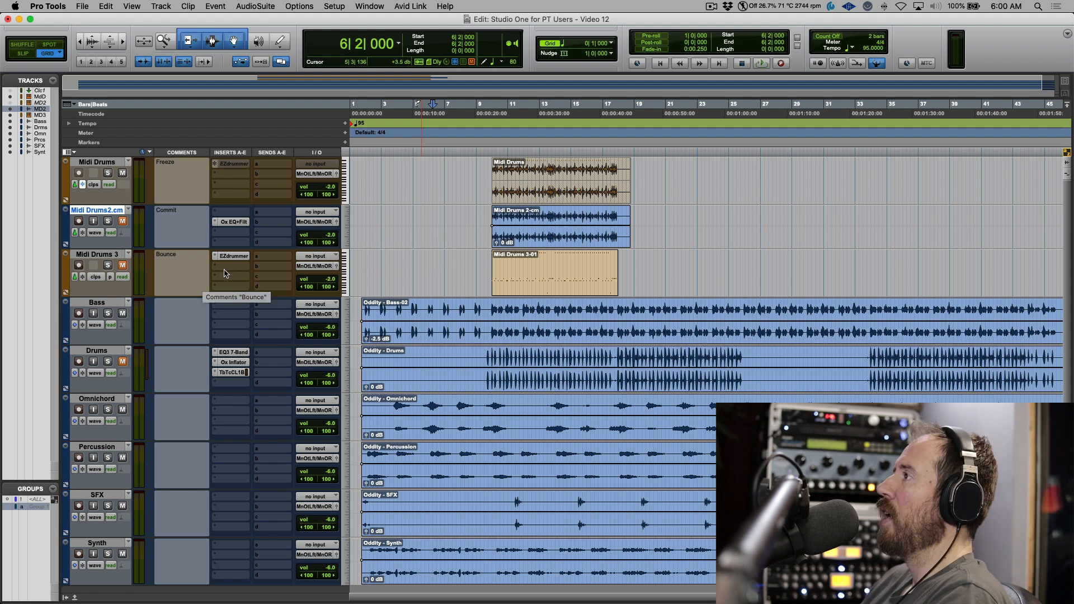
# Step: Select all tracks from Midi Drums 3 through Synth
pyautogui.click(112, 255)
pyautogui.rightClick(111, 257)
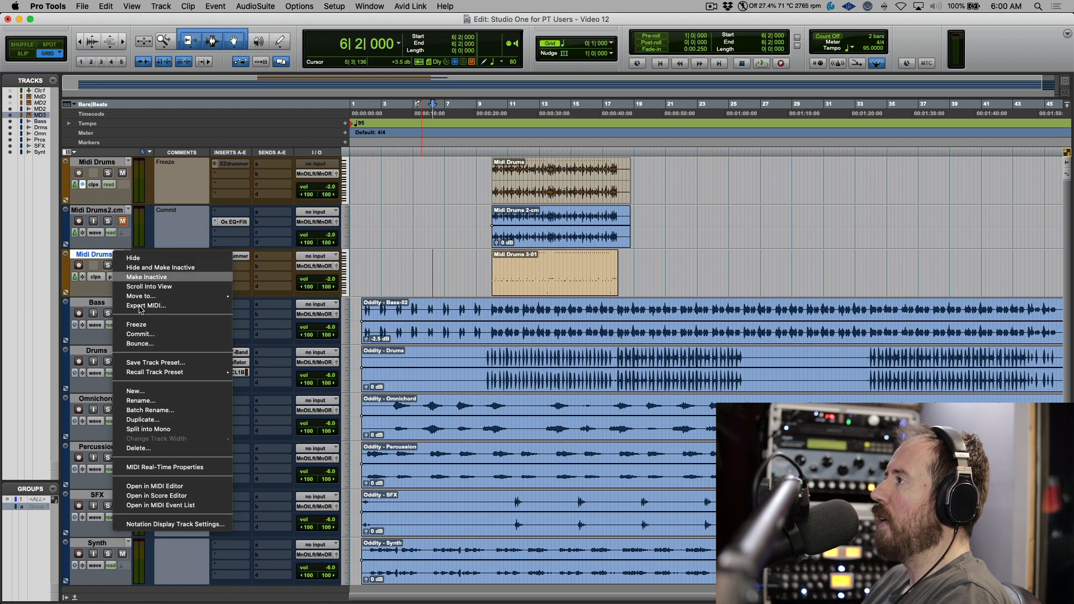
pyautogui.click(394, 265)
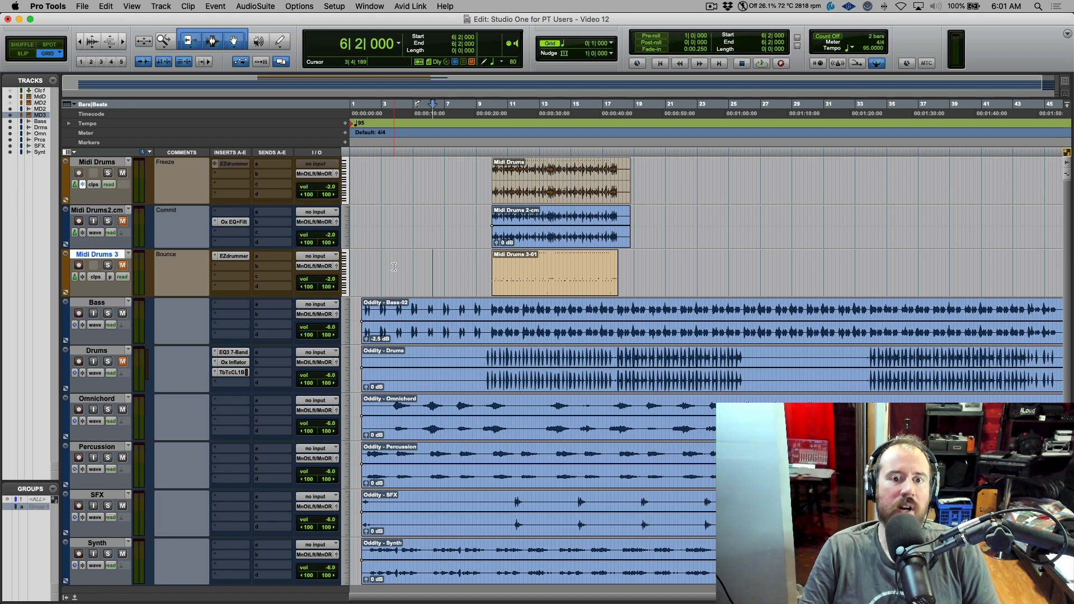
pyautogui.keyDown('shift'); pyautogui.click(115, 545); pyautogui.keyUp('shift')
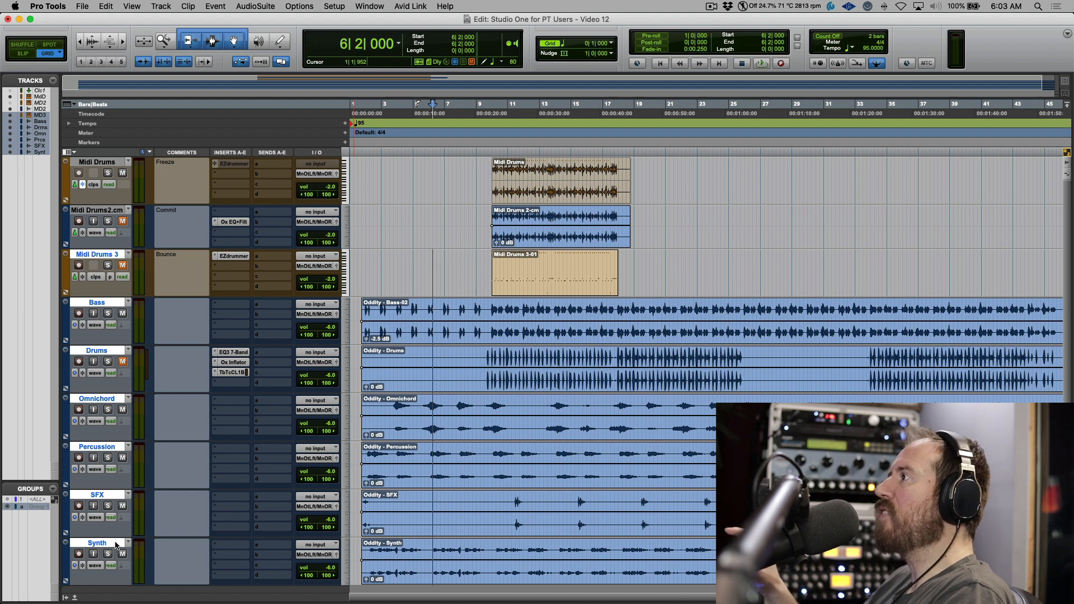
# Step: Switch to Studio One and enable the display of track notes beside the arrangement tracks
pyautogui.press('super+Tab')
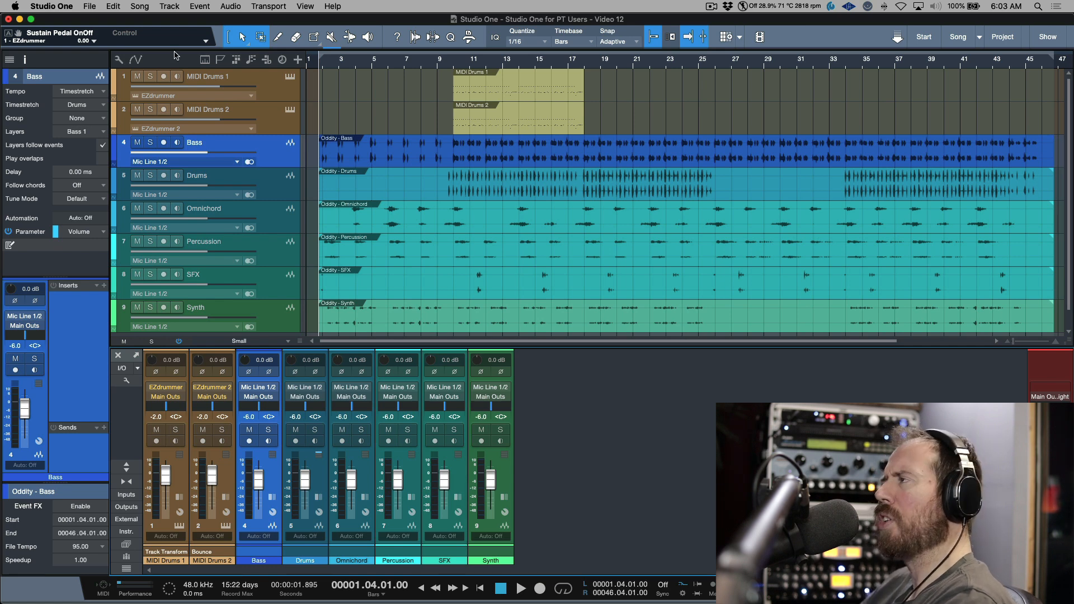
pyautogui.click(121, 63)
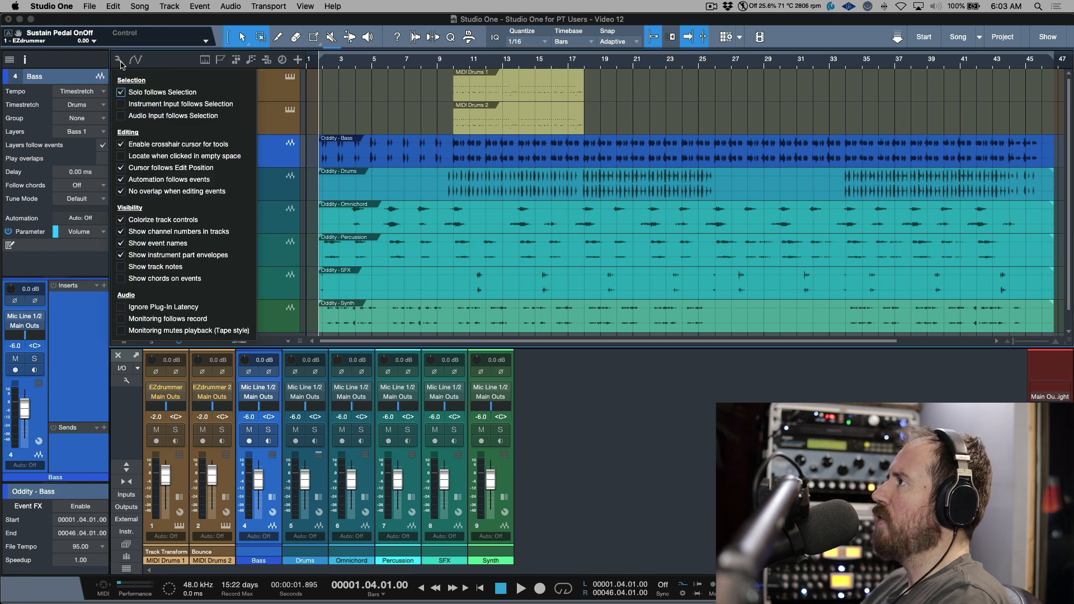
pyautogui.click(121, 267)
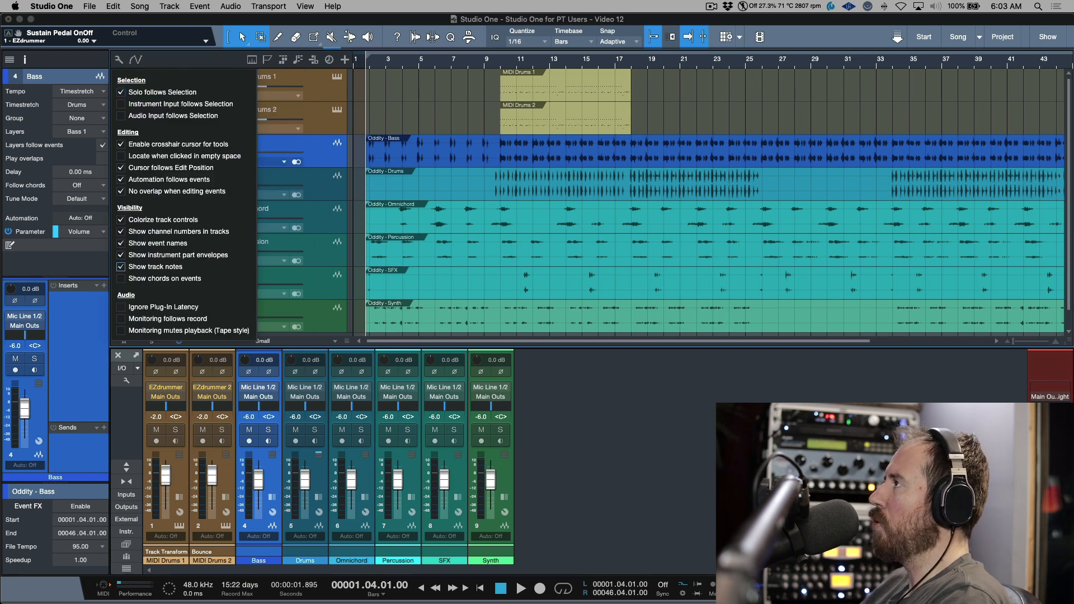
pyautogui.press('Escape')
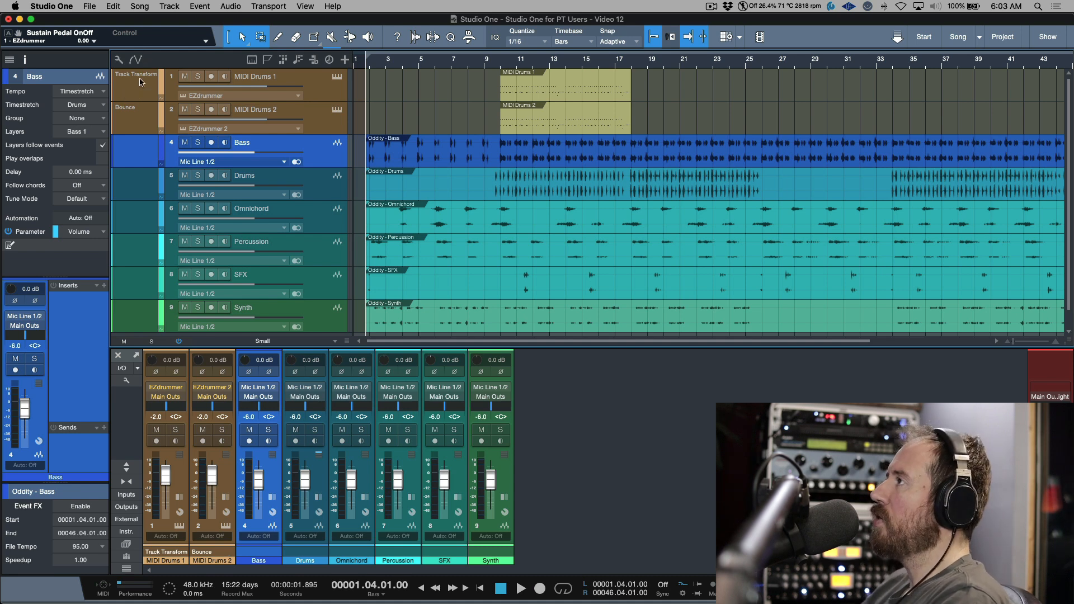
# Step: Switch to Pro Tools and step through the track comment fields from Midi Drums 3 to Omnichord and back, leaving them as they are
pyautogui.press('super+Tab')
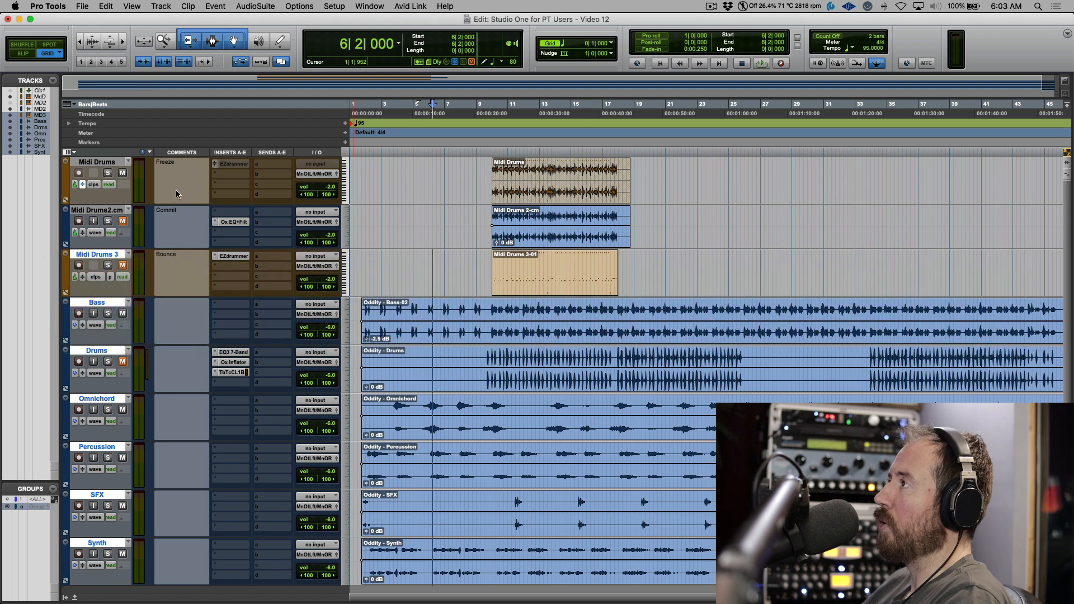
pyautogui.click(178, 282)
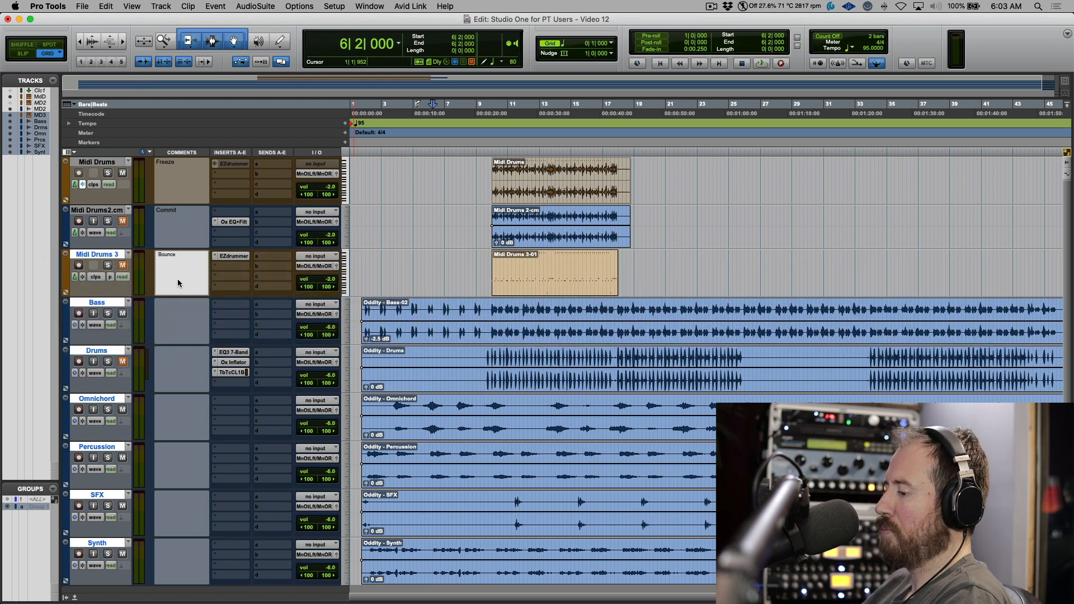
pyautogui.press('Tab')
pyautogui.press('Tab')
pyautogui.press('Tab')
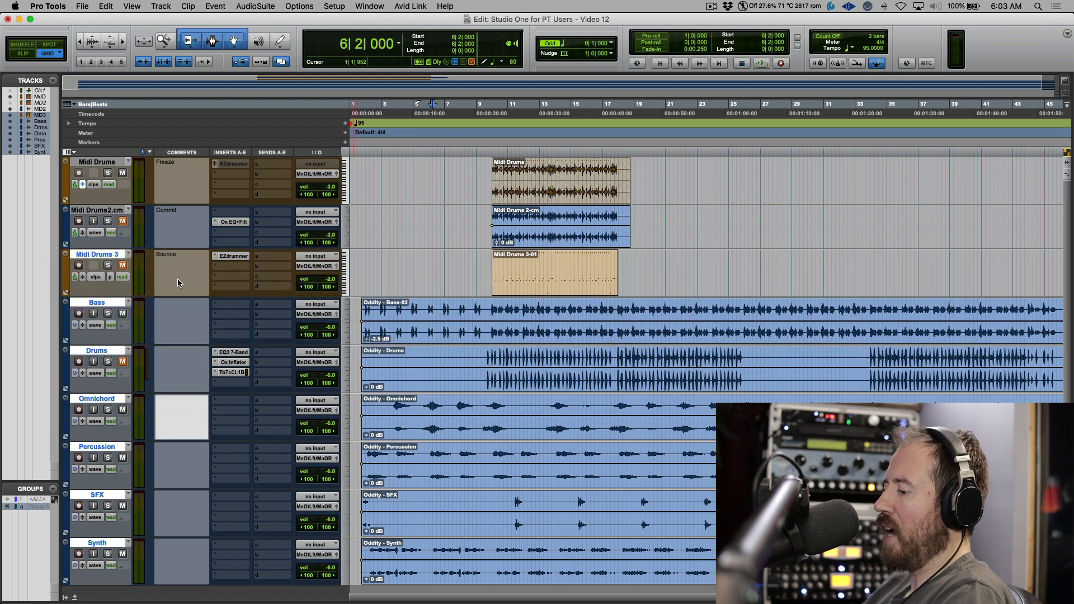
pyautogui.hotkey('shift', 'Tab')
pyautogui.hotkey('shift', 'Tab')
pyautogui.hotkey('shift', 'Tab')
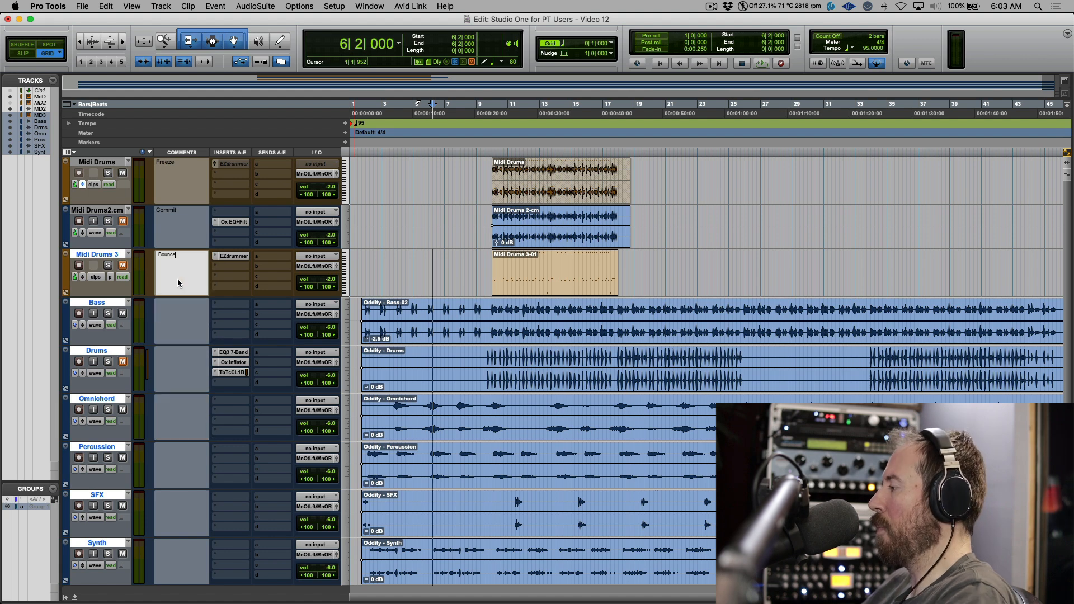
pyautogui.click(403, 280)
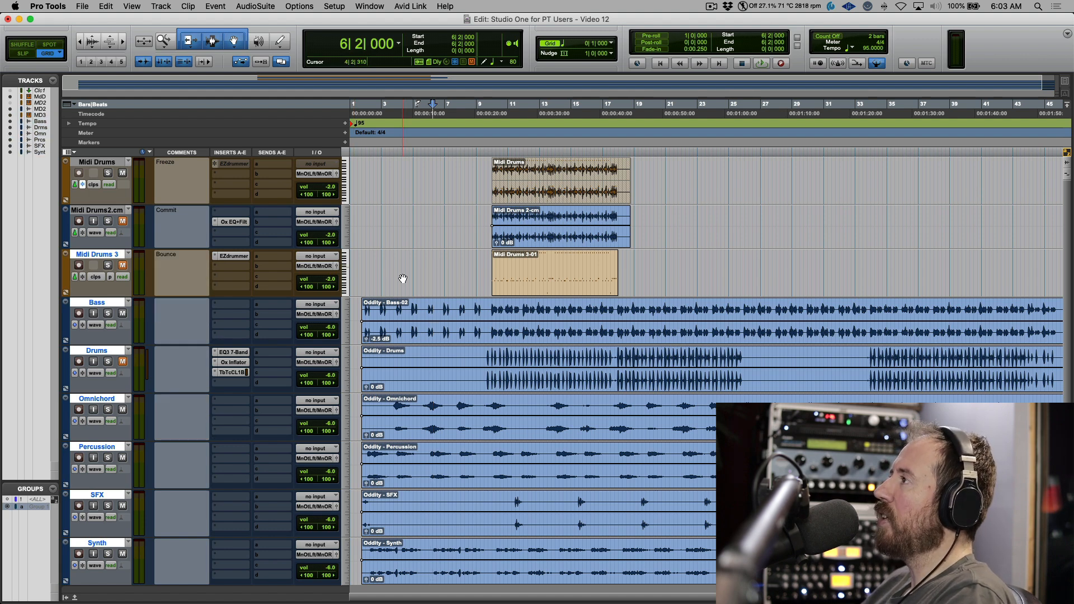
# Step: Switch to Studio One and move between the track notes, entering "alksdfj" for Drums and "kasdfj" for Bass
pyautogui.press('super+Tab')
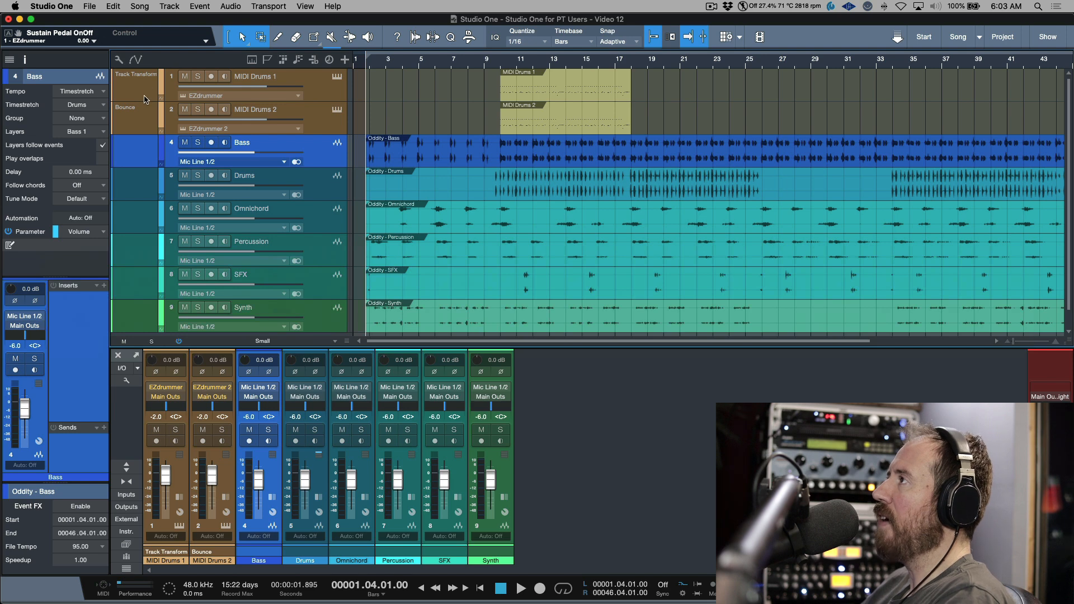
pyautogui.doubleClick(145, 120)
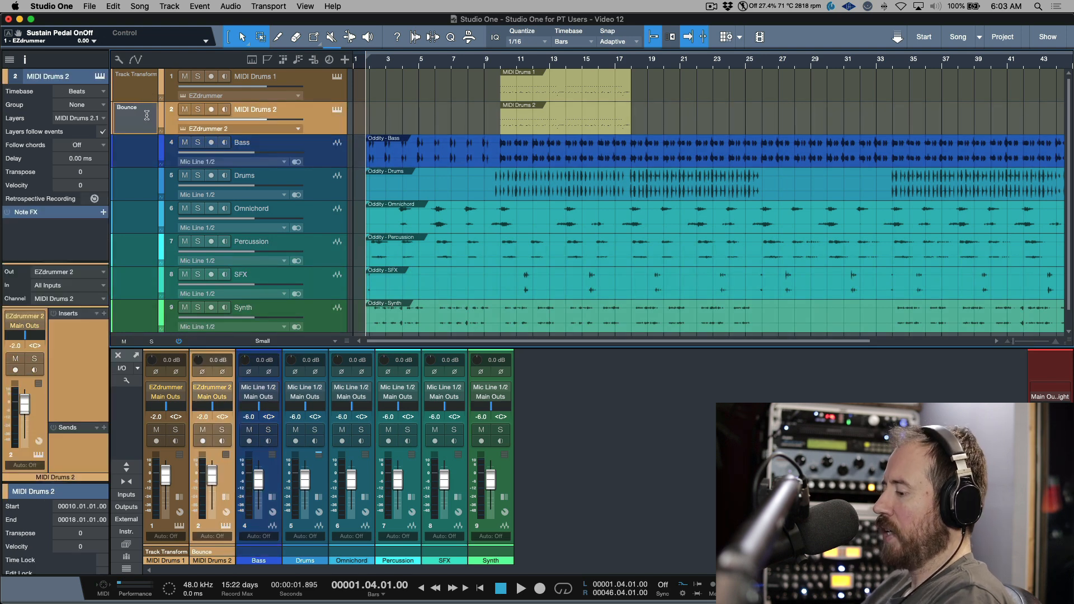
pyautogui.press('Tab')
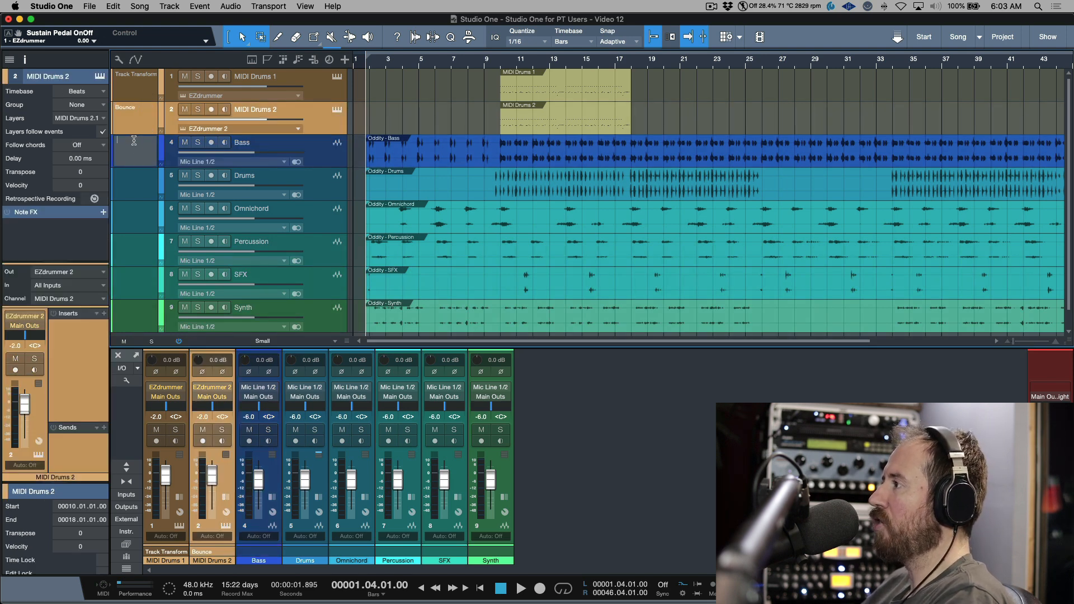
pyautogui.press('Tab')
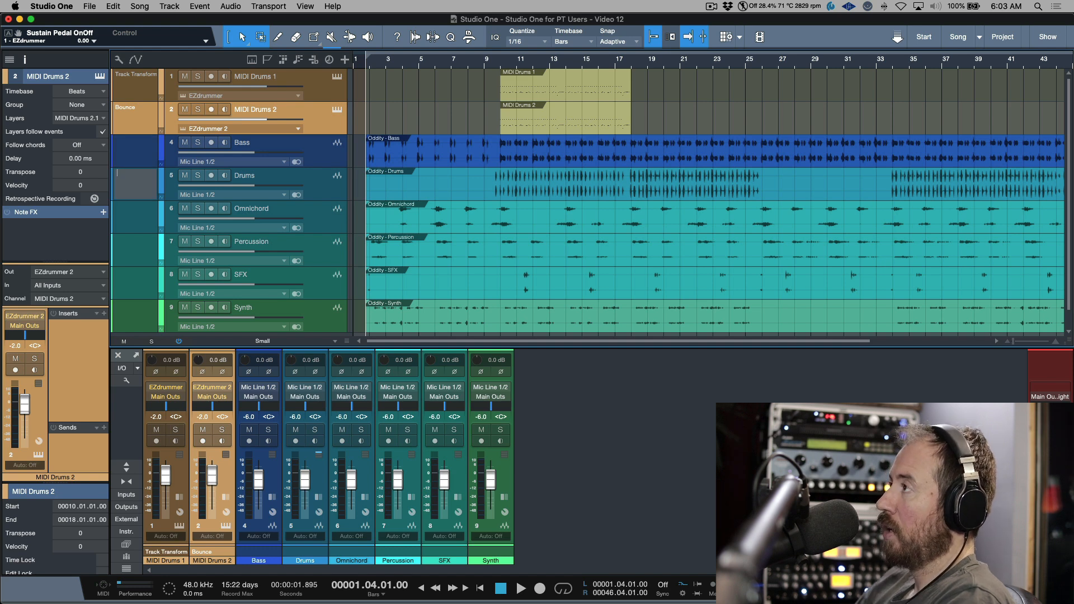
pyautogui.press('Tab')
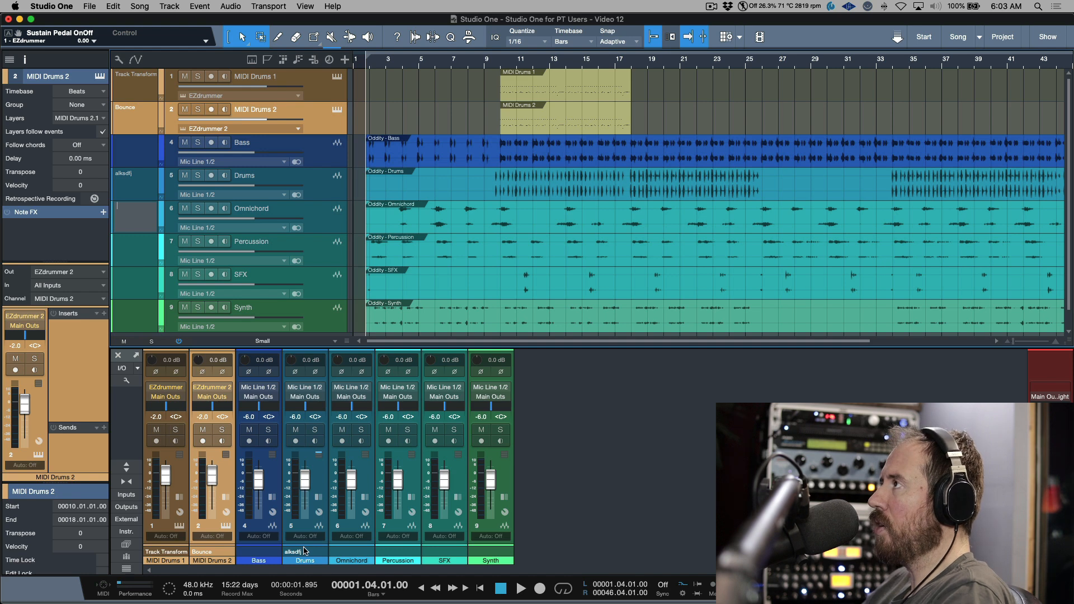
pyautogui.hotkey('shift', 'Tab')
pyautogui.hotkey('shift', 'Tab')
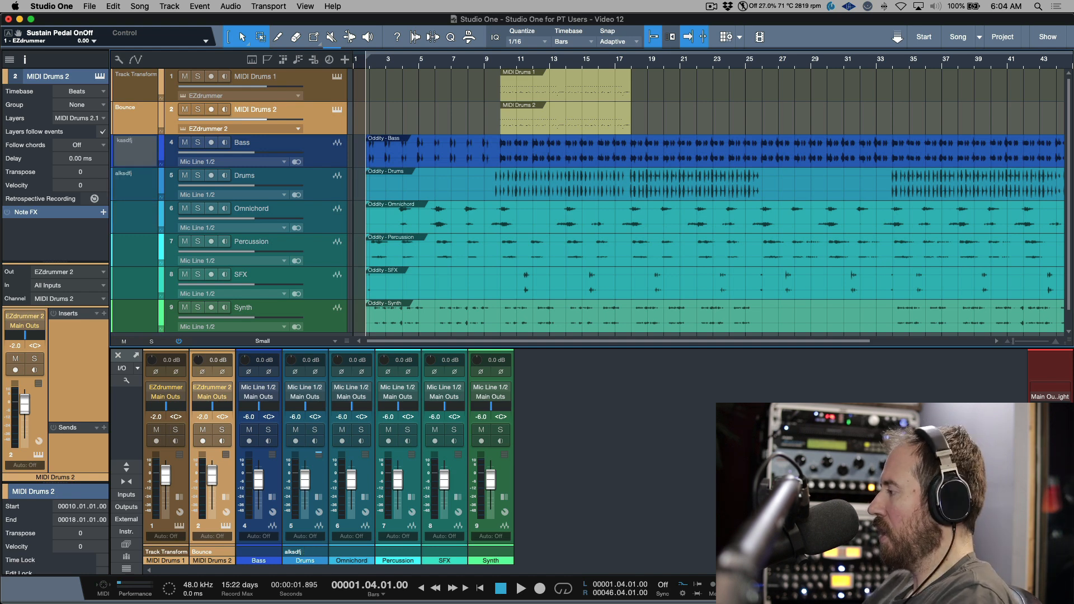
# Step: Clear the test notes from the Bass and Drums tracks
pyautogui.moveTo(143, 142); pyautogui.dragTo(107, 143)
pyautogui.press('BackSpace')
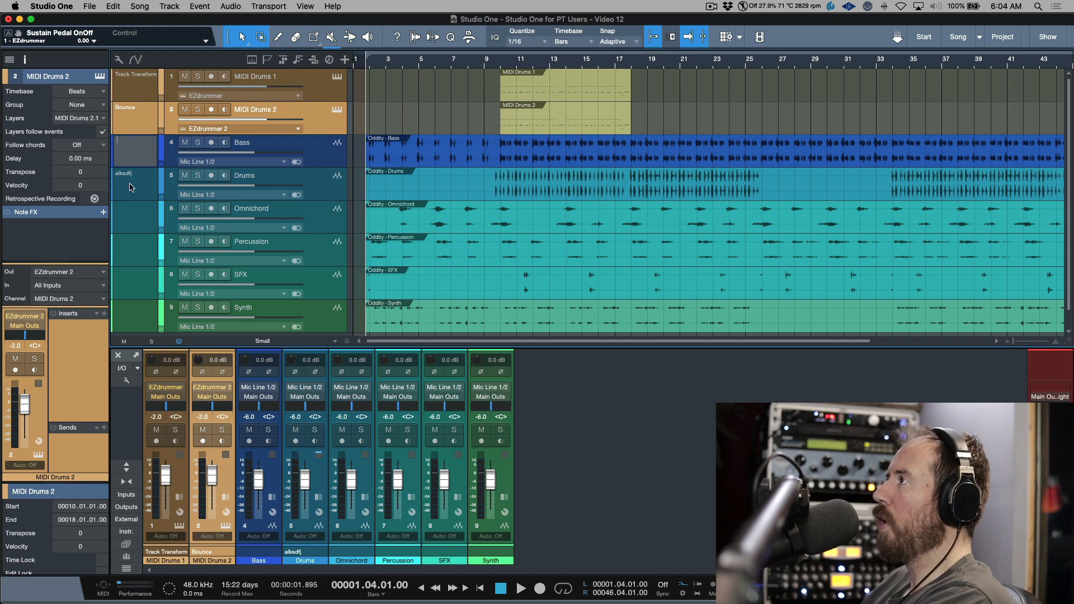
pyautogui.click(141, 178)
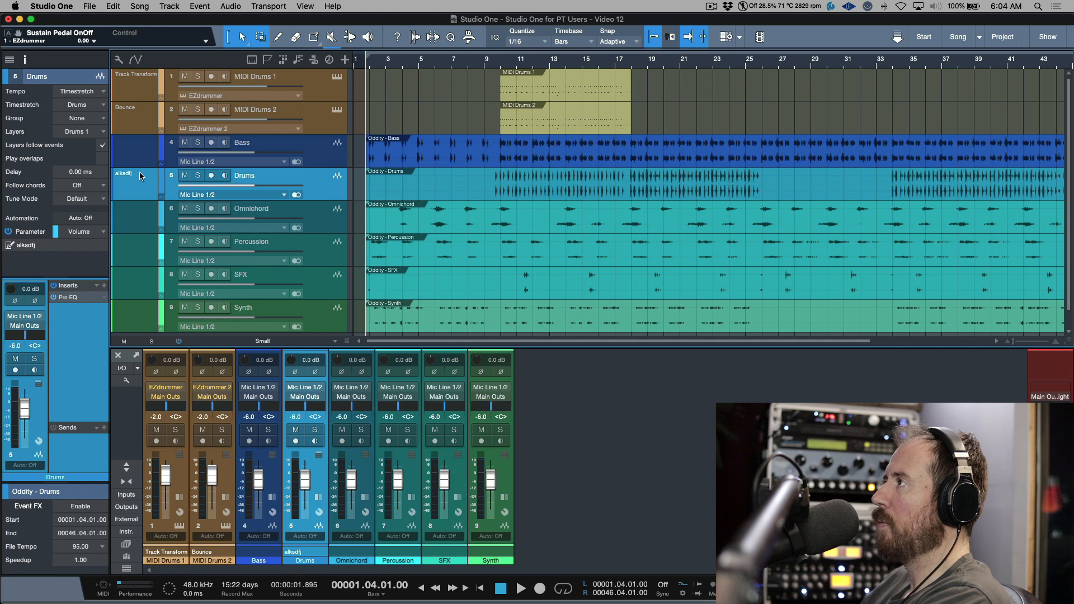
pyautogui.doubleClick(127, 177)
pyautogui.moveTo(147, 173); pyautogui.dragTo(71, 168)
pyautogui.press('BackSpace')
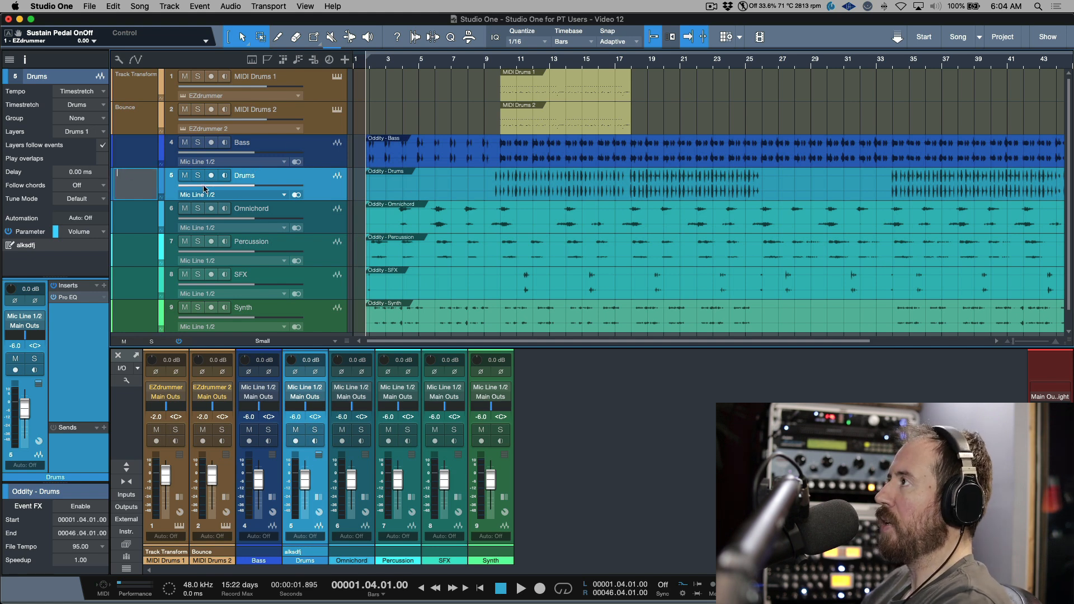
pyautogui.click(180, 238)
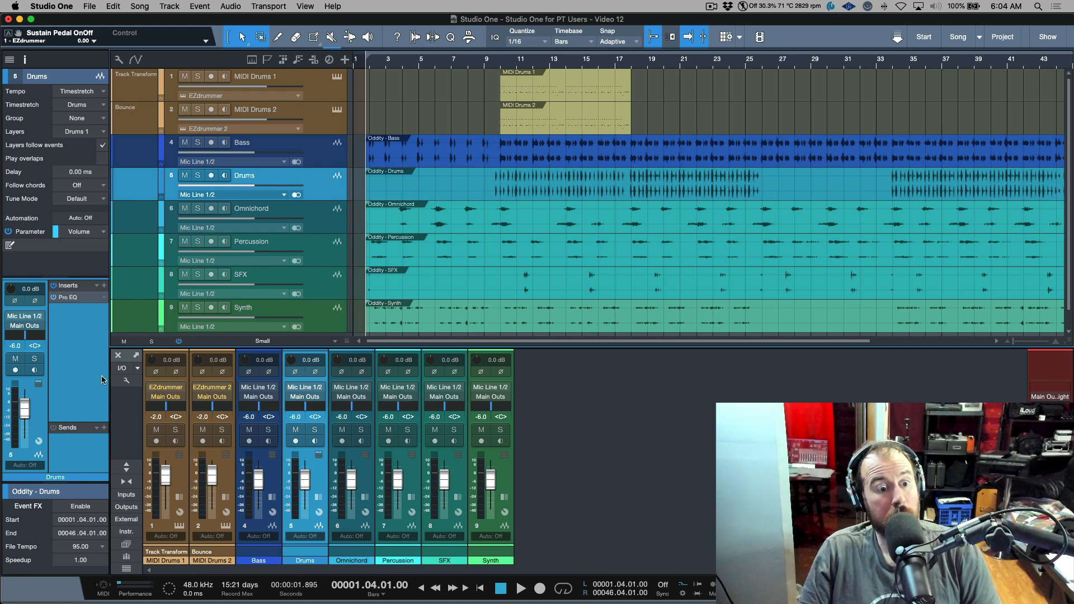
# Step: Toggle the console view and turn off the display of track notes beside the arrangement tracks
pyautogui.press('F3')
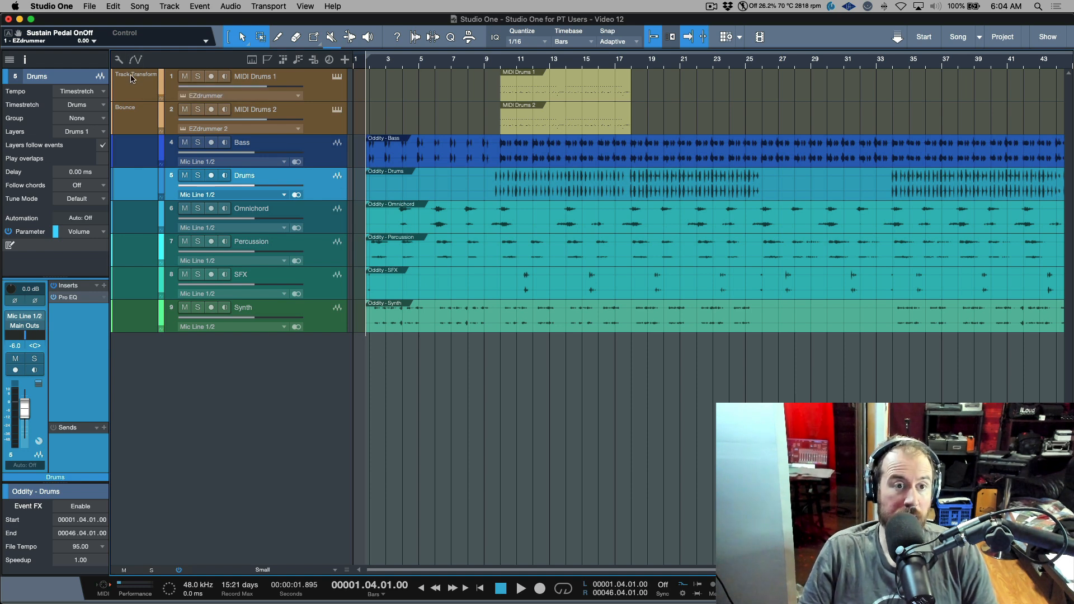
pyautogui.press('F3')
pyautogui.click(119, 59)
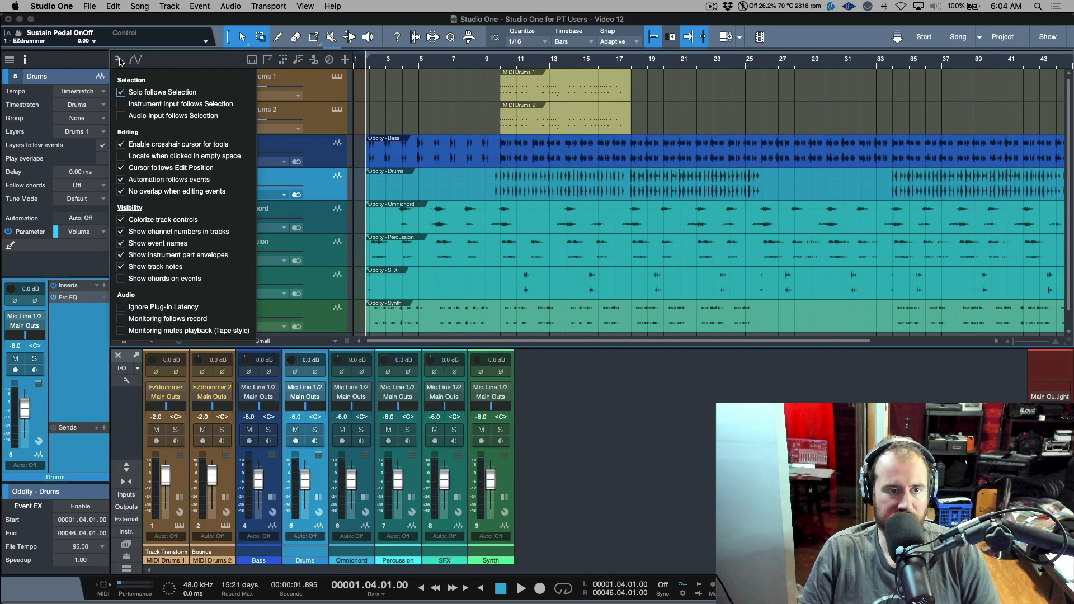
pyautogui.click(121, 267)
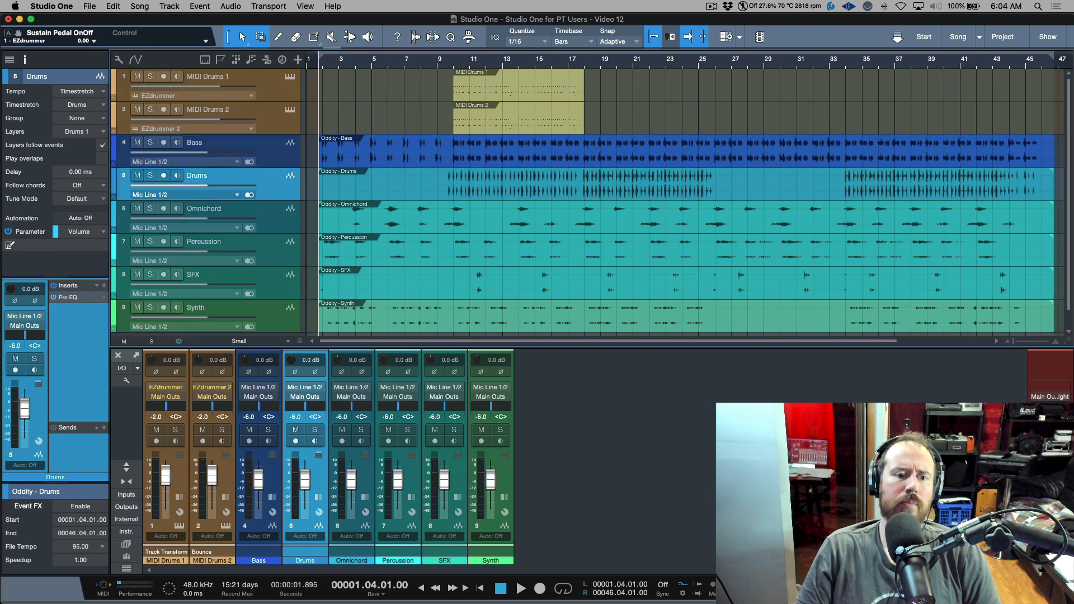
# Step: Insert Pro EQ and the Tube-Tech CL 1B compressor on MIDI Drums 1 and close the plug-in window
pyautogui.click(283, 95)
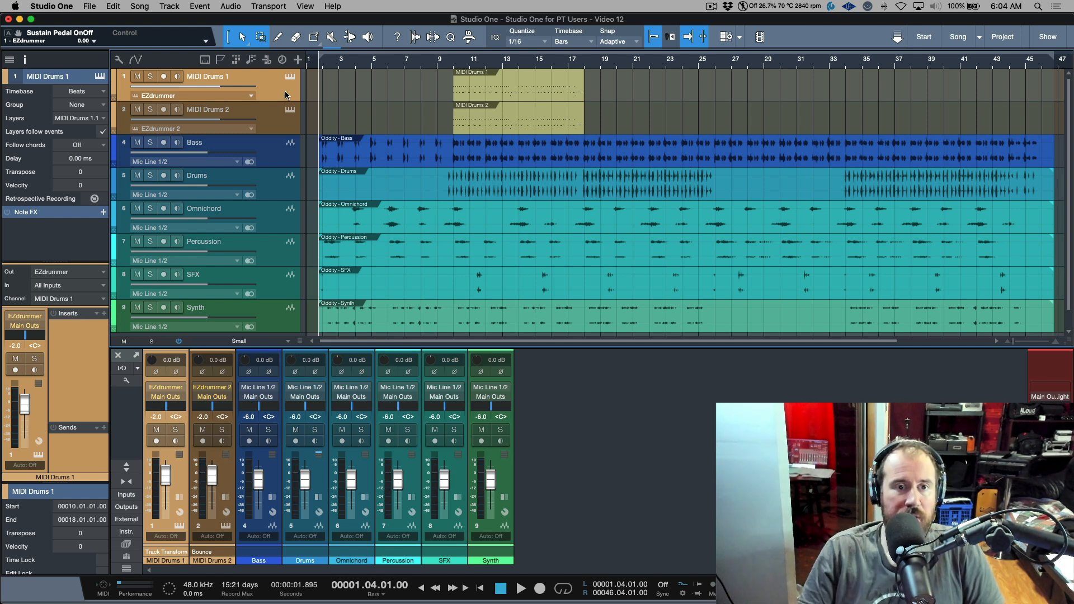
pyautogui.hotkey('alt', 'e')
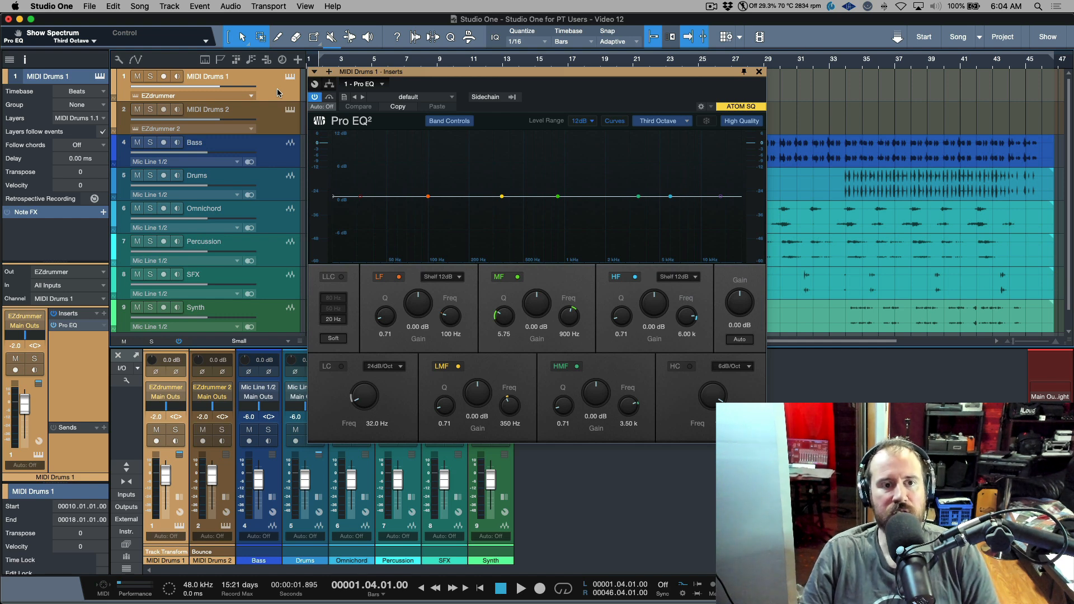
pyautogui.hotkey('alt', 'c')
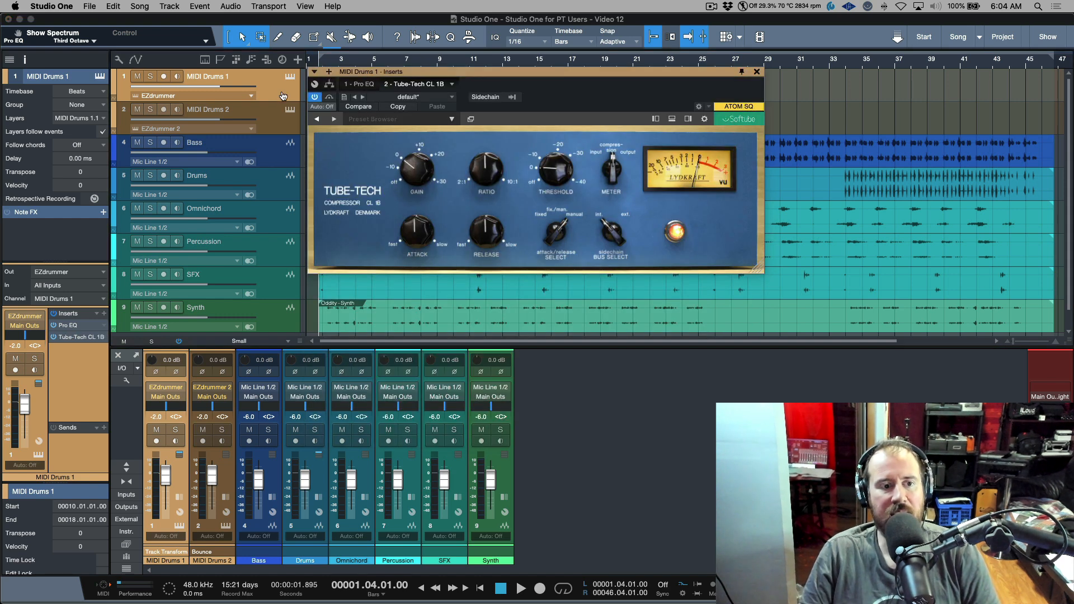
pyautogui.click(757, 75)
# Step: Show the volume automation of MIDI Drums 1 and add automation points around bars 14 and 17
pyautogui.click(484, 94)
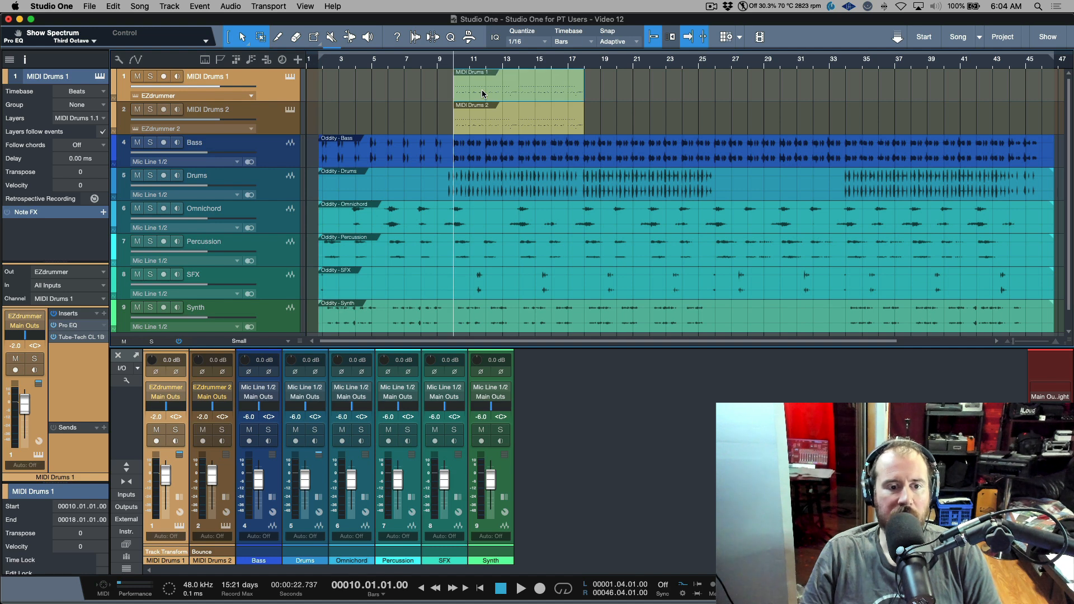
pyautogui.rightClick(167, 479)
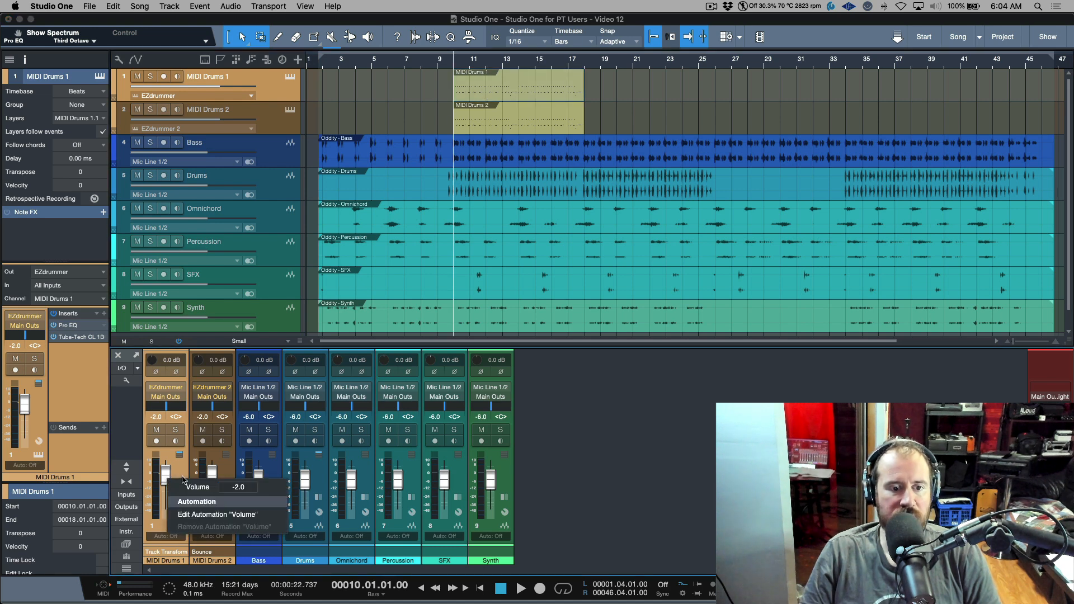
pyautogui.click(198, 514)
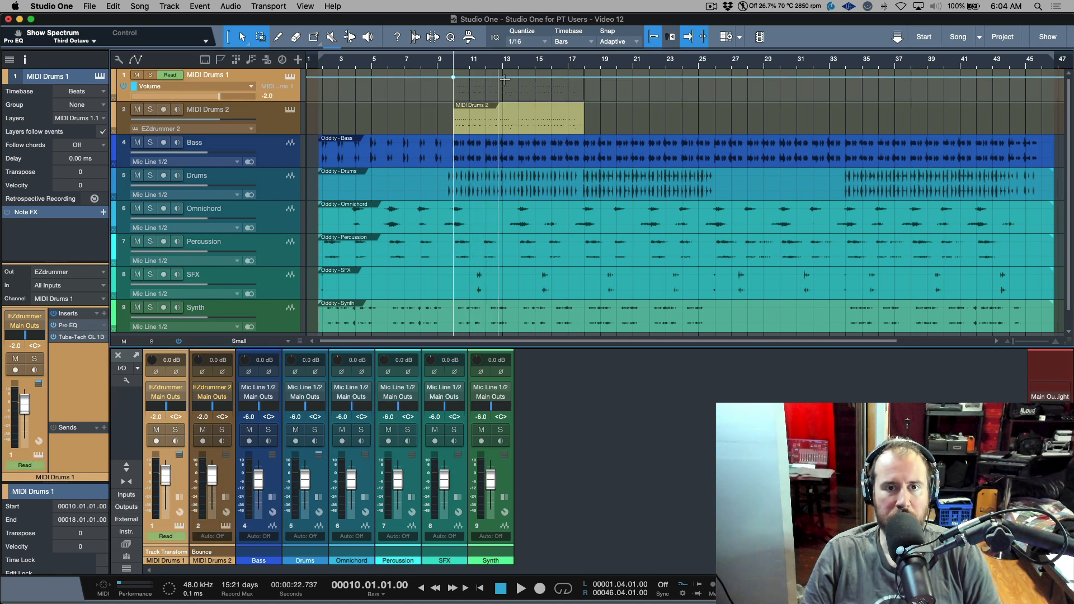
pyautogui.click(522, 77)
pyautogui.click(580, 78)
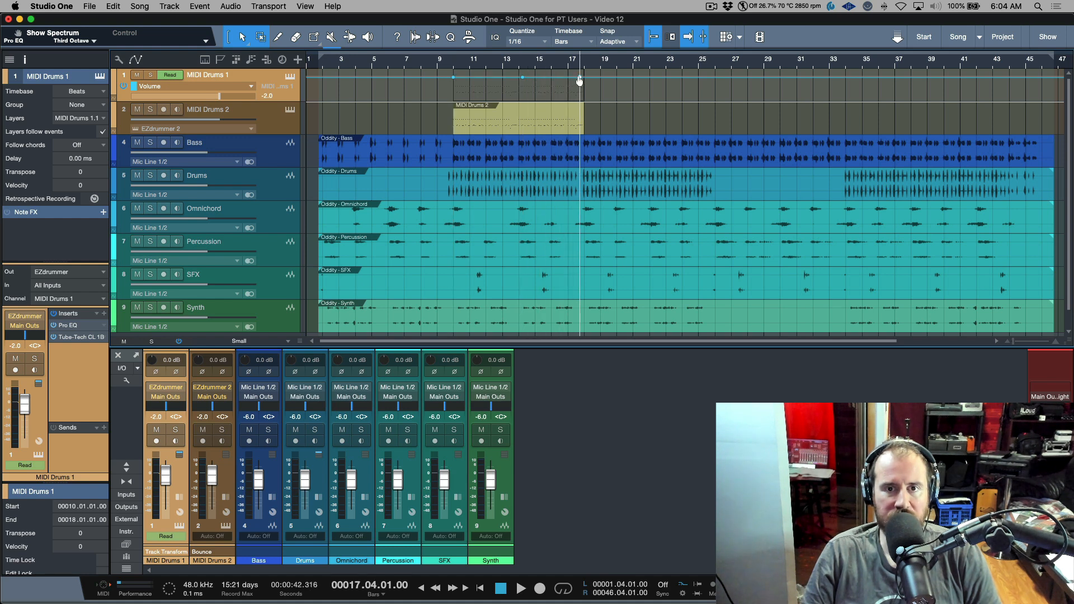
pyautogui.click(522, 77)
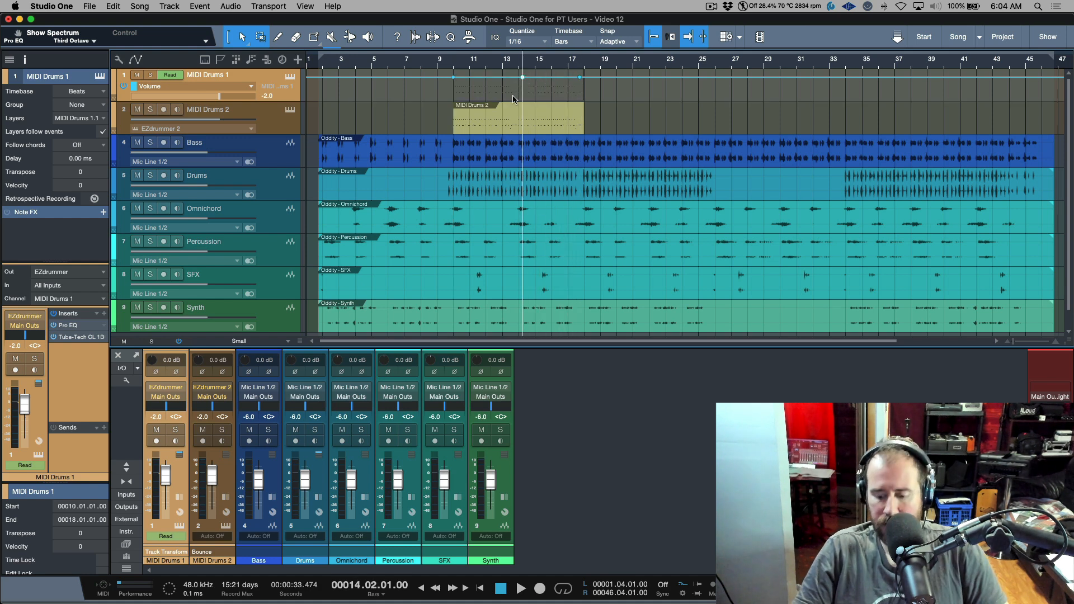
# Step: Undo the last automation edits and hide the automation on MIDI Drums 1
pyautogui.press('super+z')
pyautogui.press('super+z')
pyautogui.press('super+z')
pyautogui.press('a')
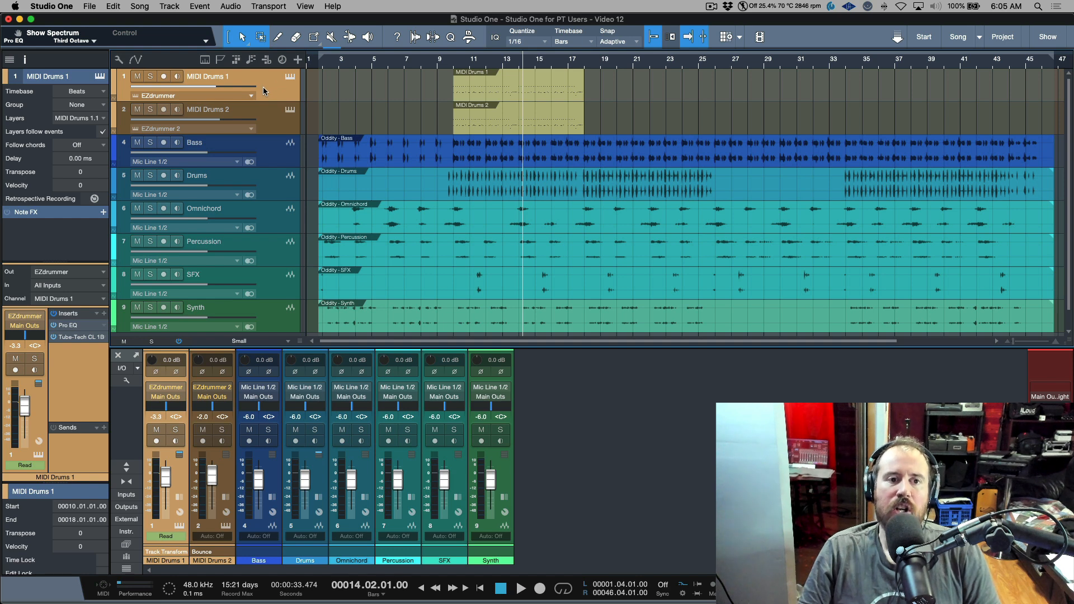
# Step: Transform MIDI Drums 1 to an audio track with Render Inserts, Preserve Instrument Track State and Remove Instrument enabled and a 7 sec fixed tail
pyautogui.rightClick(266, 87)
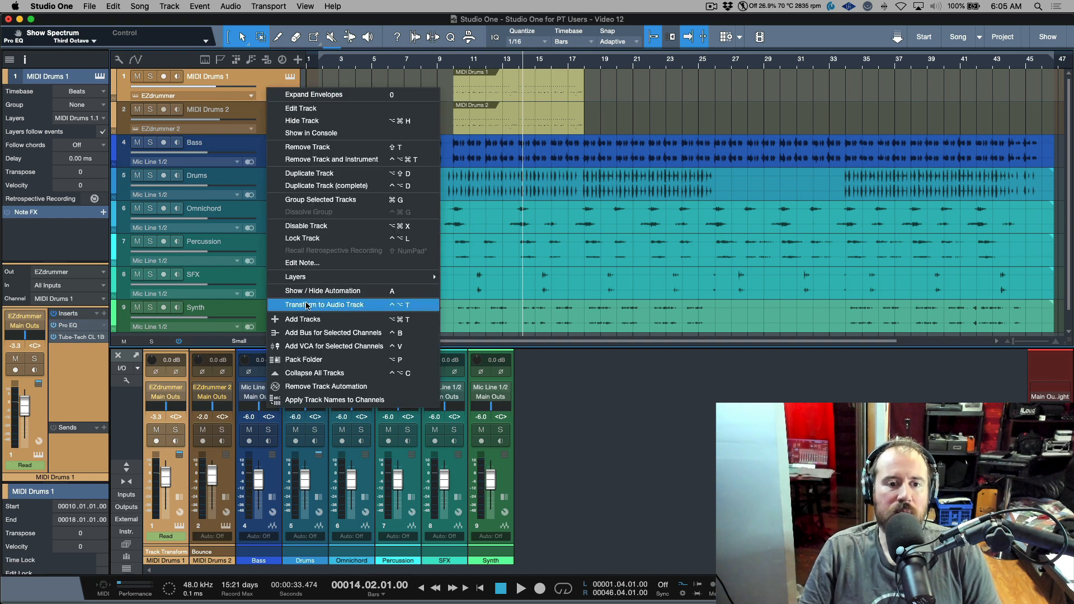
pyautogui.click(307, 305)
pyautogui.moveTo(496, 173); pyautogui.dragTo(498, 159)
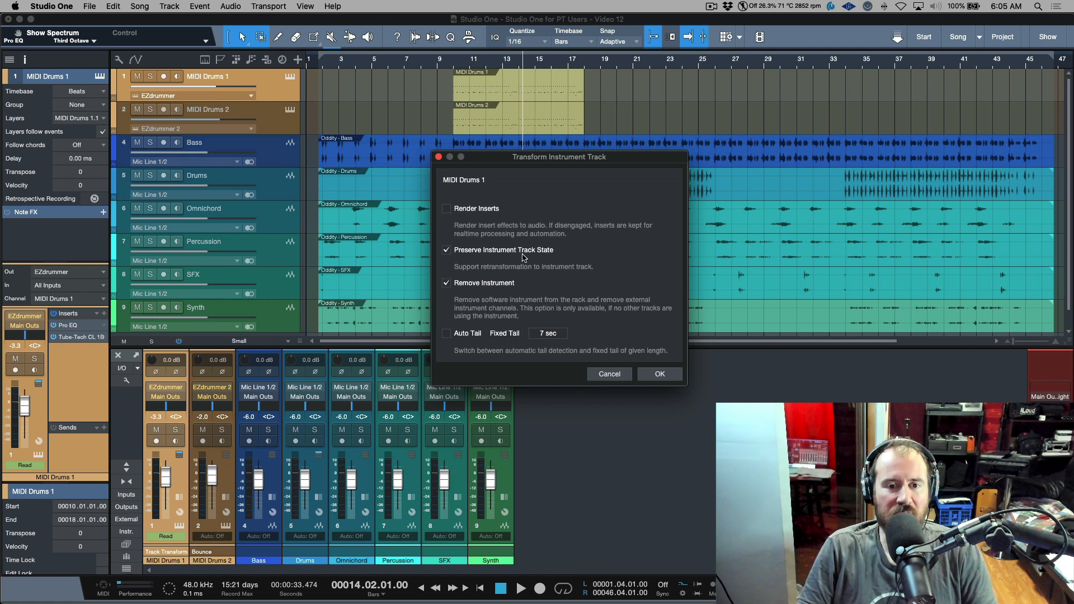
pyautogui.click(446, 250)
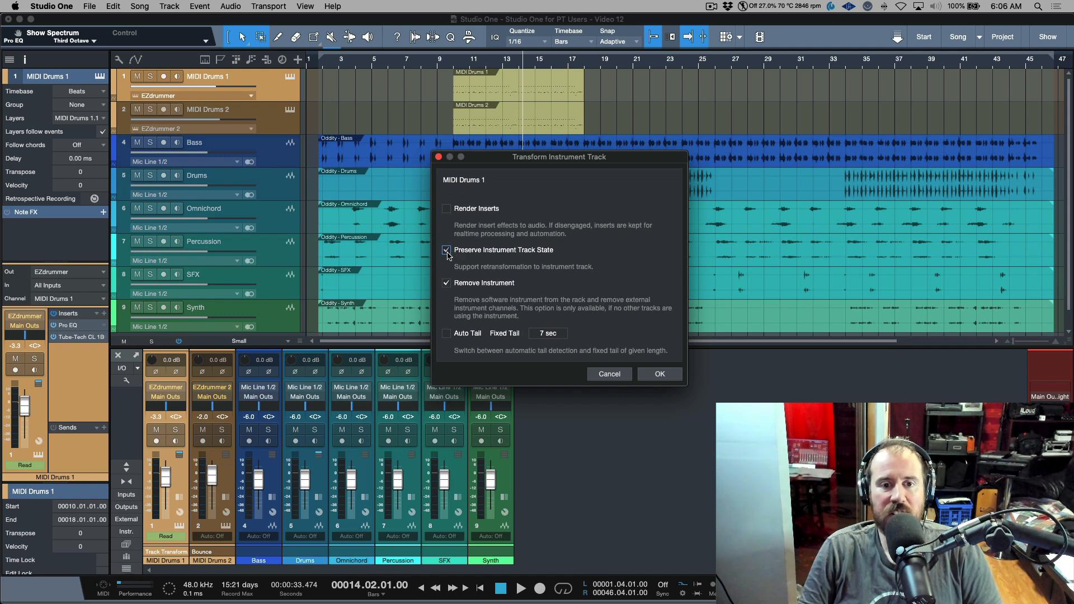
pyautogui.click(447, 284)
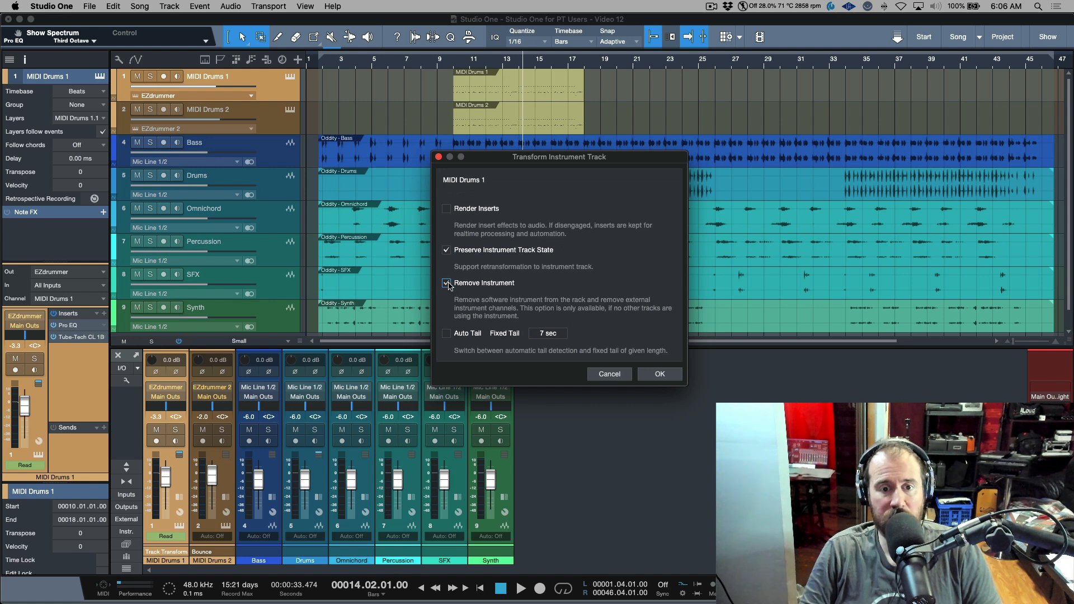
pyautogui.click(446, 335)
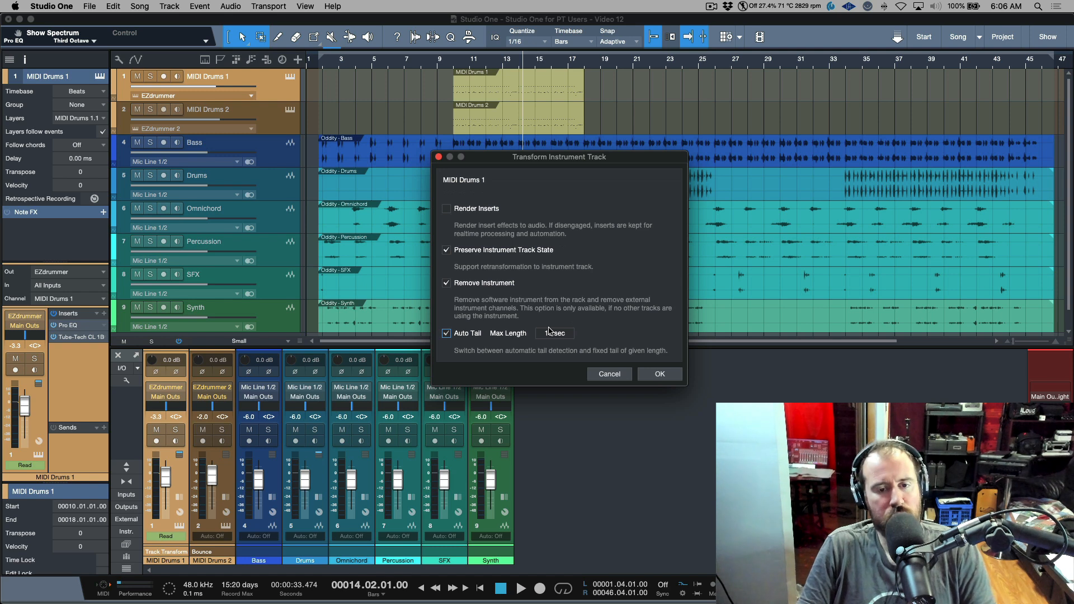
pyautogui.click(447, 334)
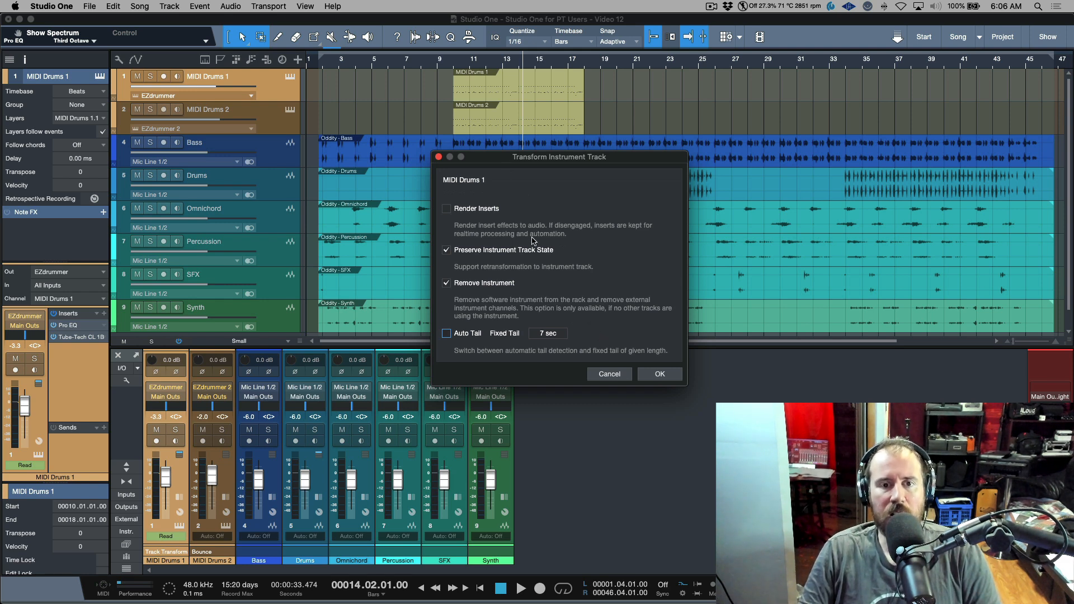
pyautogui.click(446, 210)
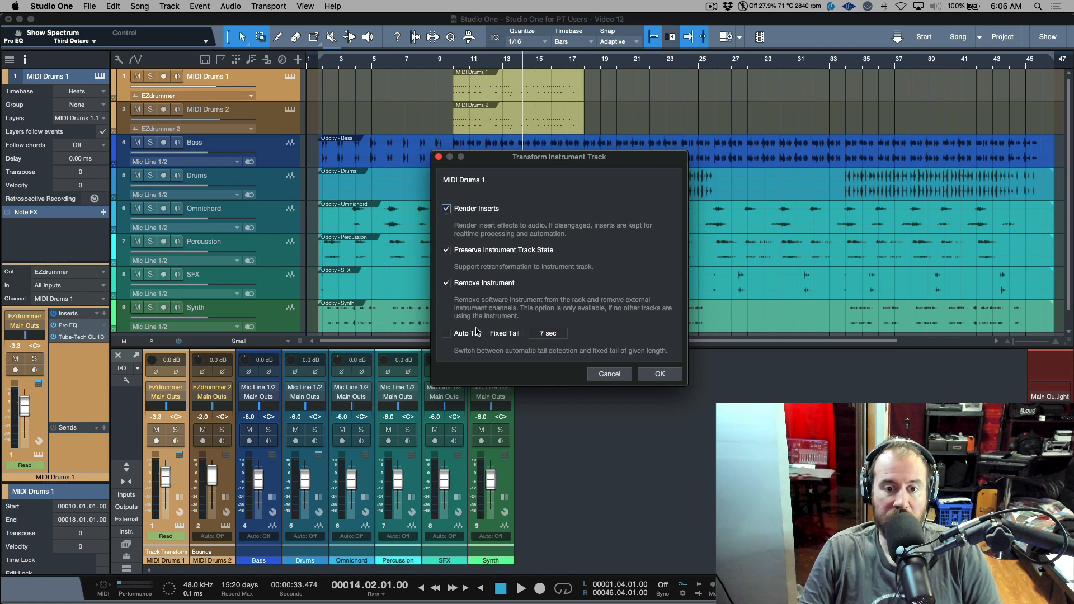
pyautogui.click(660, 374)
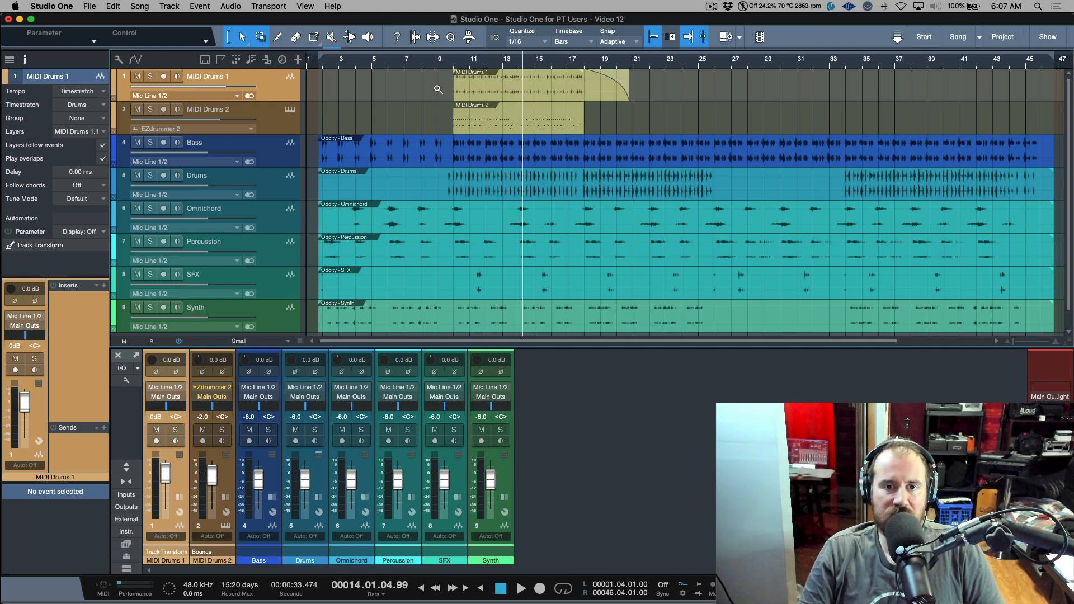
# Step: Zoom in on the rendered MIDI Drums 1 event and recolor its track blue
pyautogui.press('w')
pyautogui.moveTo(434, 86); pyautogui.dragTo(618, 89)
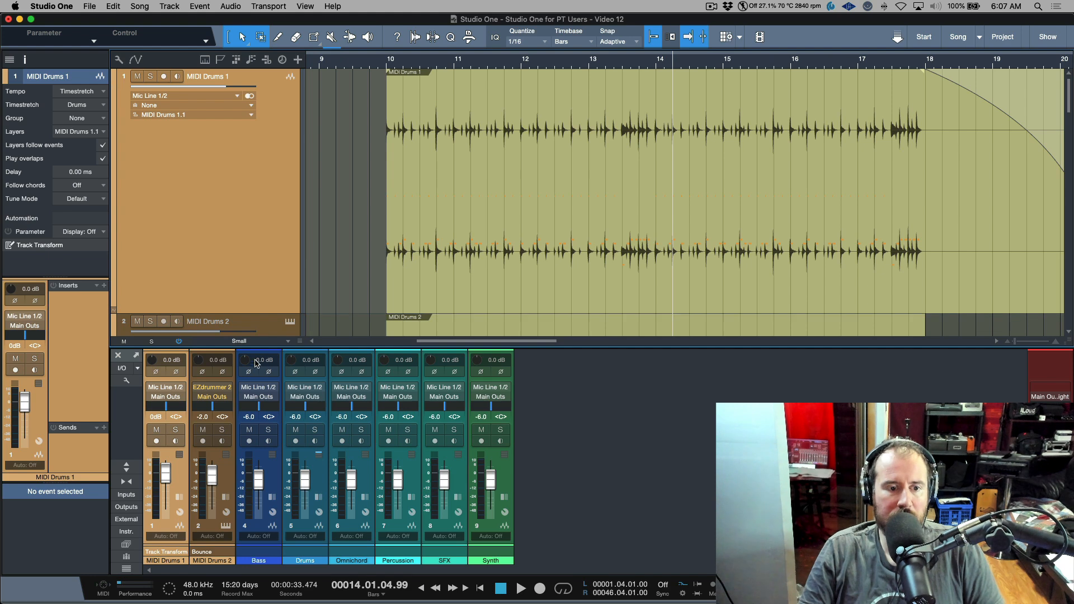
pyautogui.click(210, 561)
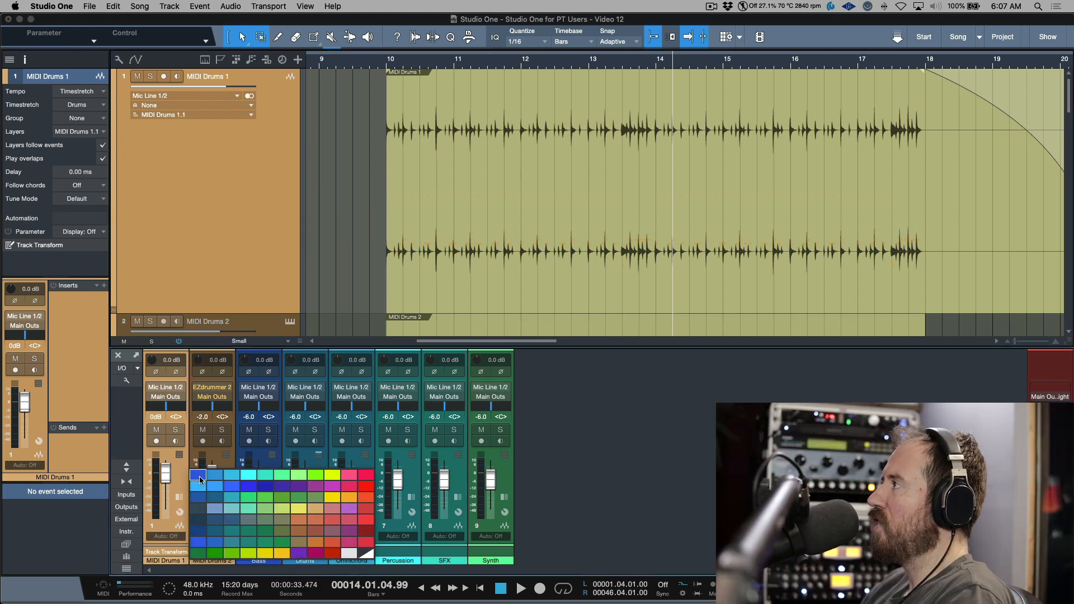
pyautogui.click(198, 475)
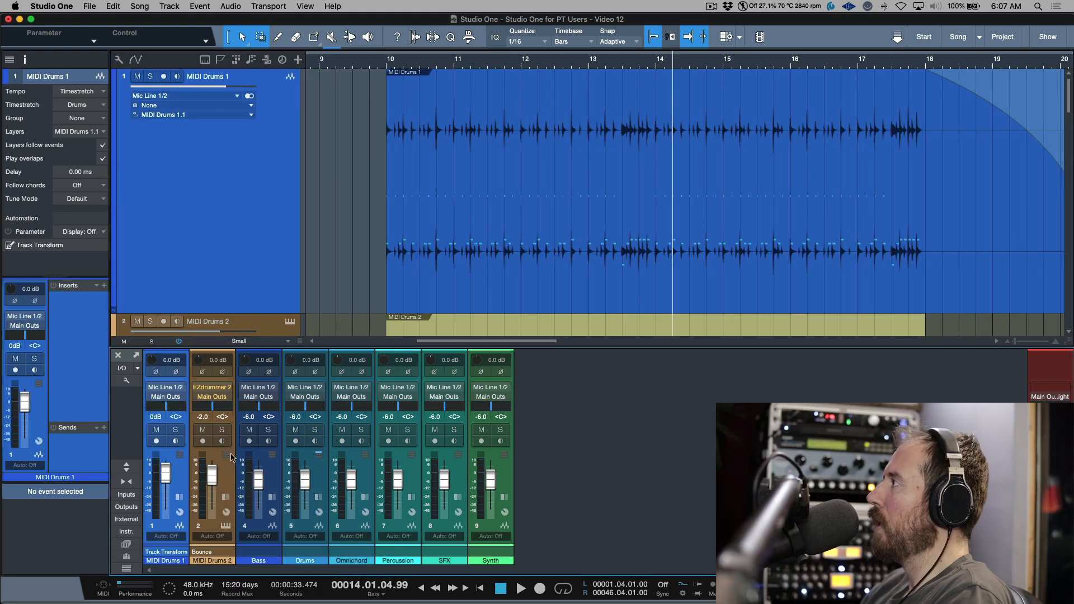
# Step: Test copying the rendered MIDI Drums 1 event as notes onto a new instrument track, and remove that track
pyautogui.click(546, 217)
pyautogui.doubleClick(286, 95)
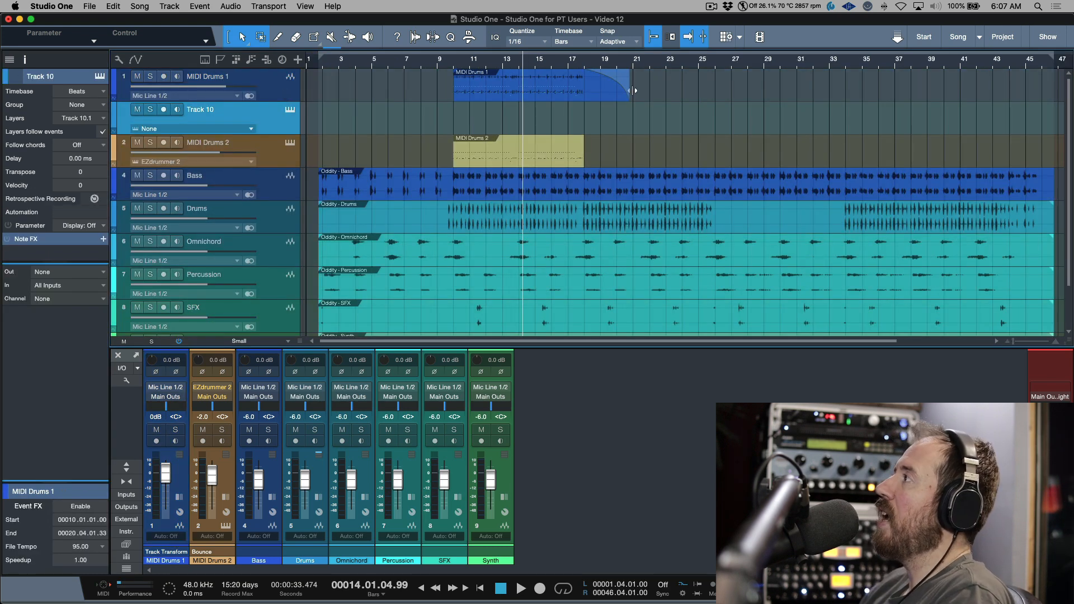
pyautogui.click(514, 99)
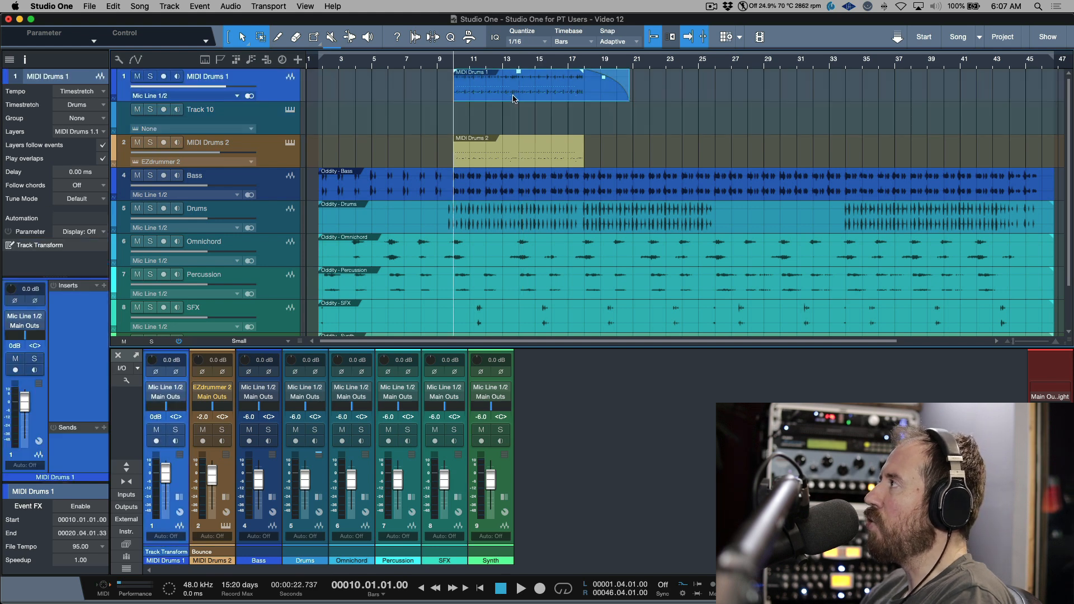
pyautogui.moveTo(513, 101); pyautogui.dragTo(512, 109)
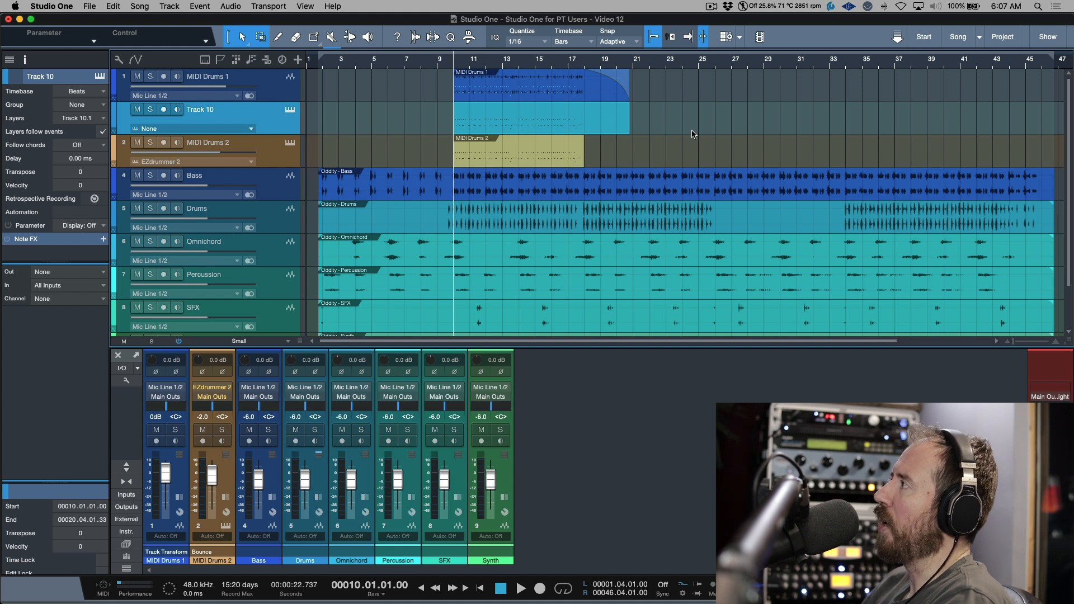
pyautogui.rightClick(283, 125)
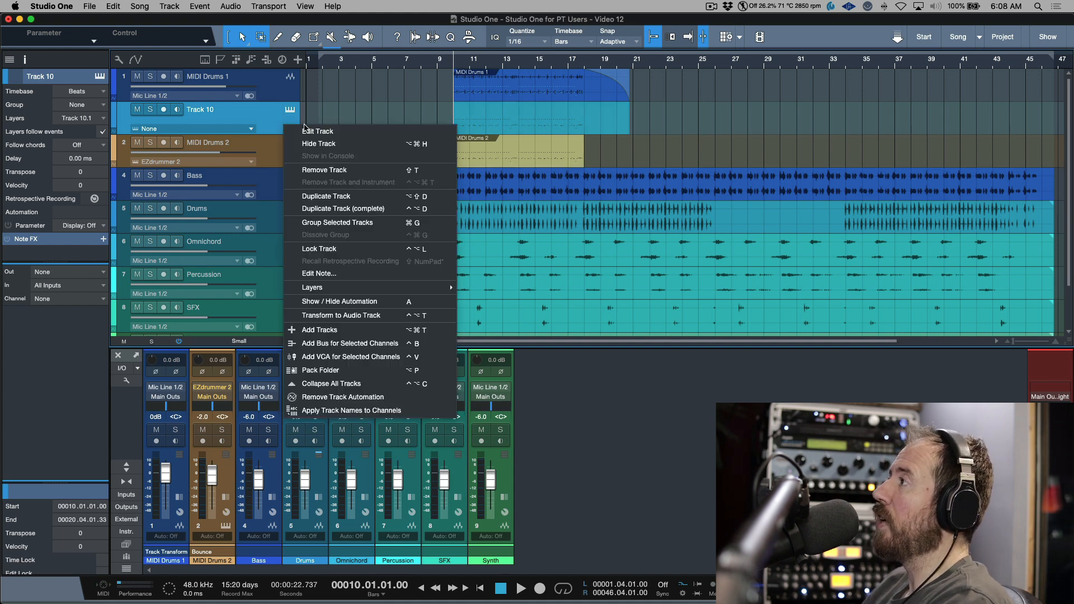
pyautogui.click(315, 169)
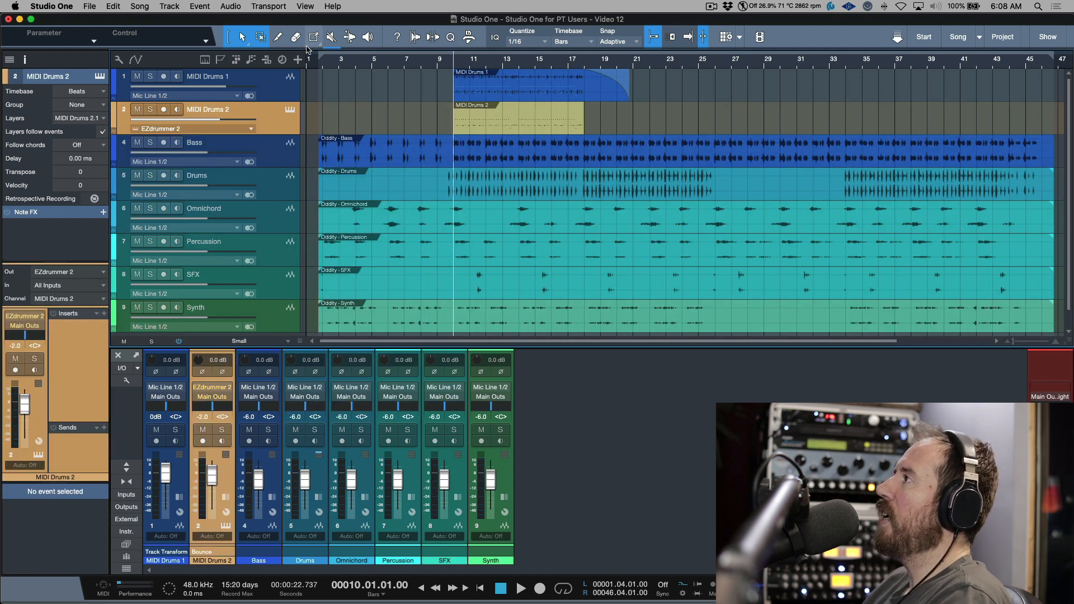
# Step: Split the MIDI Drums 1 audio event at bars 13 and 15 and move the later pieces to start at bar 13 beat 3 and bar 16
pyautogui.click(278, 38)
pyautogui.click(507, 74)
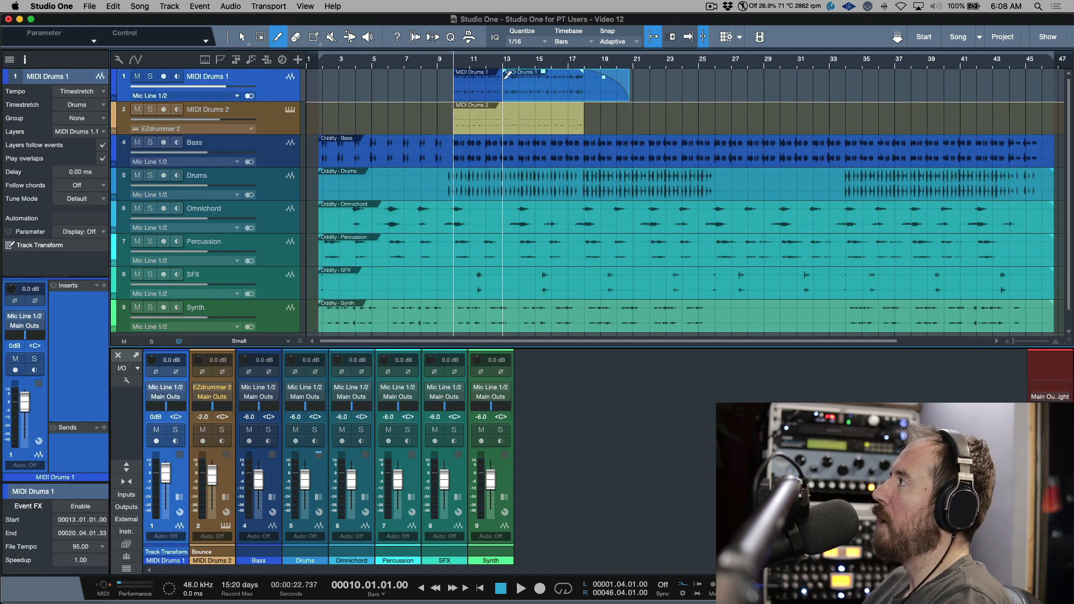
pyautogui.click(536, 81)
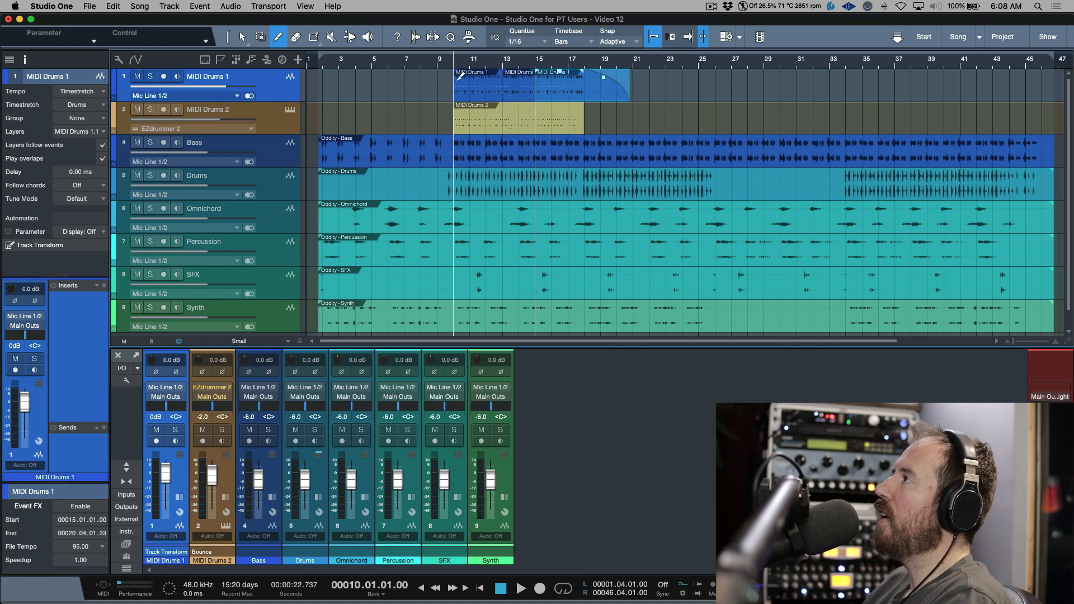
pyautogui.click(242, 37)
pyautogui.moveTo(559, 94)
pyautogui.mouseDown()
pyautogui.moveTo(575, 94)
pyautogui.moveTo(536, 94)
pyautogui.mouseUp()
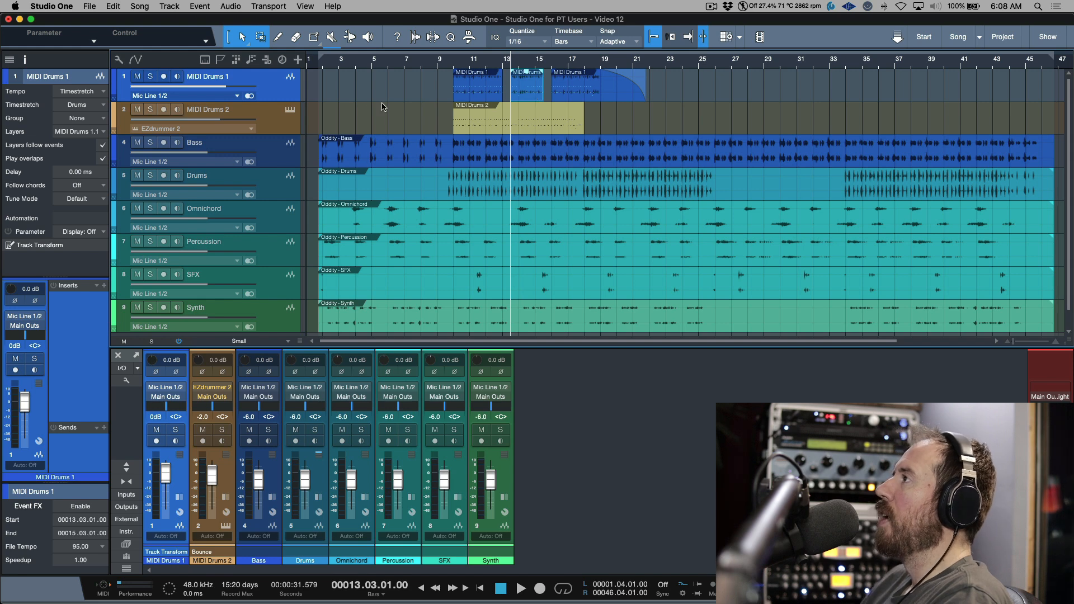
# Step: Transform the MIDI Drums 1 audio track back to an instrument track
pyautogui.rightClick(281, 97)
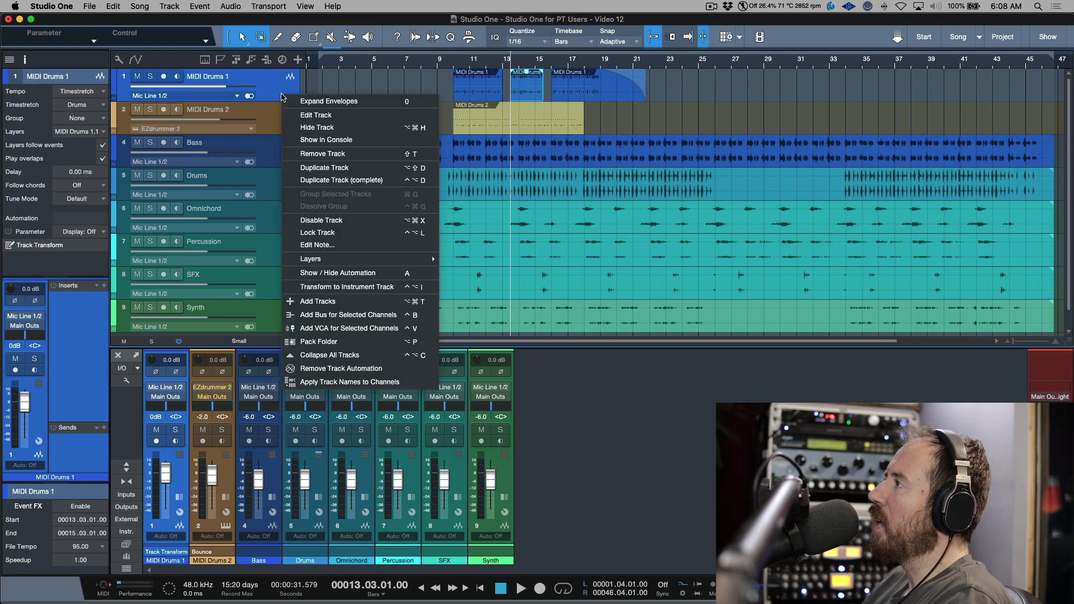
pyautogui.click(345, 287)
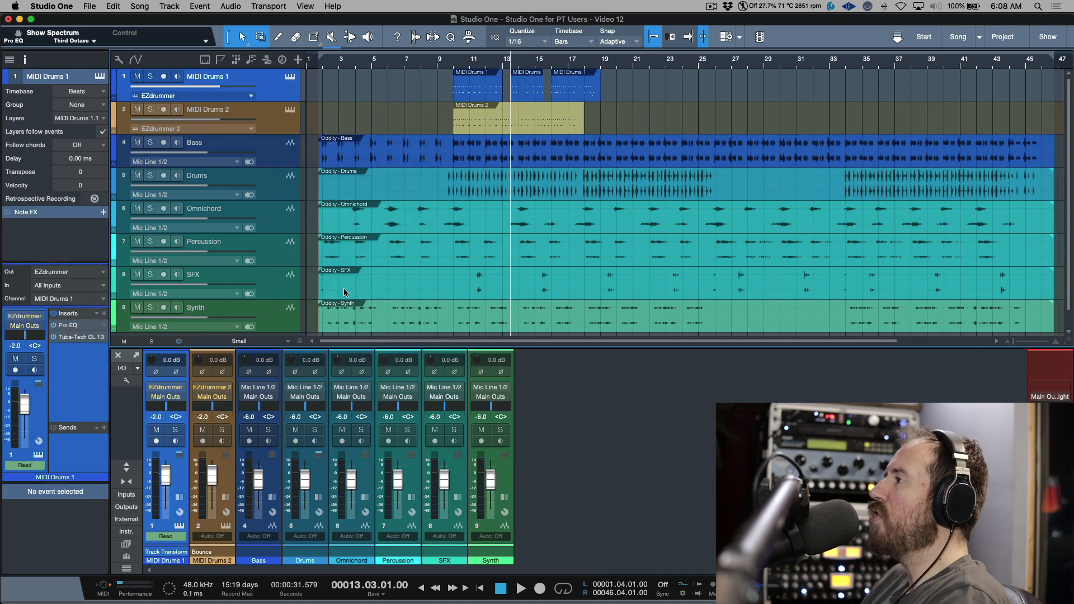
# Step: Enlarge the MIDI Drums 1 instrument track, display its volume automation for inspection, and hide the automation again
pyautogui.click(272, 94)
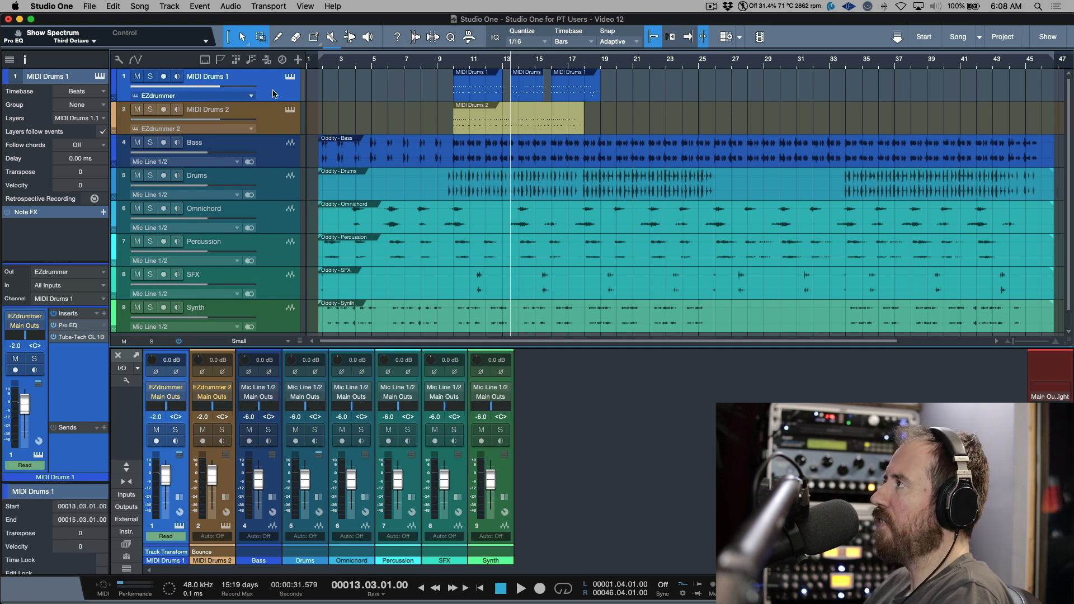
pyautogui.rightClick(275, 93)
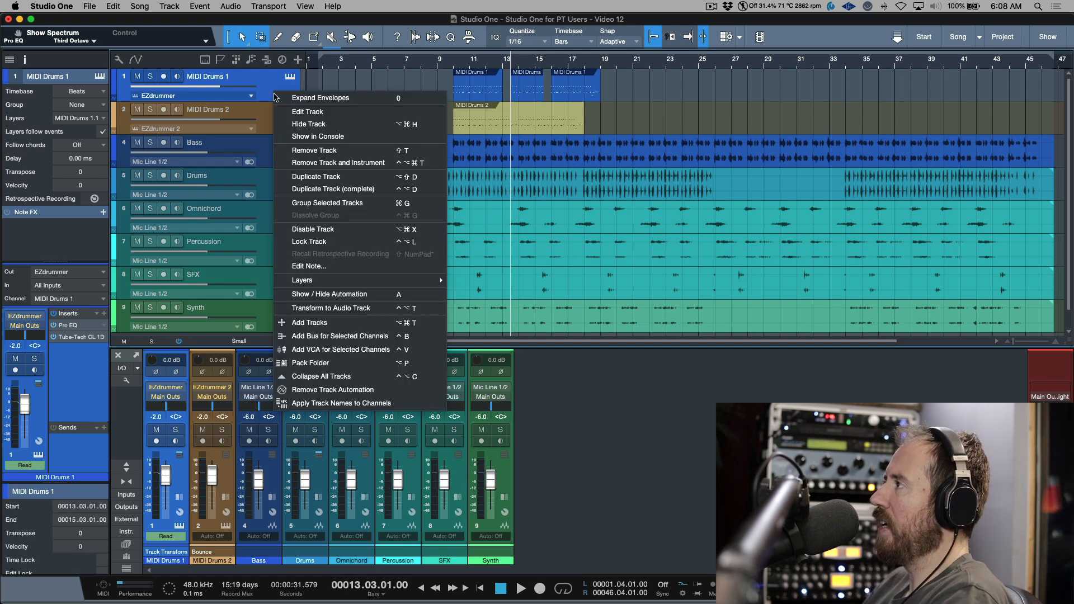
pyautogui.click(353, 296)
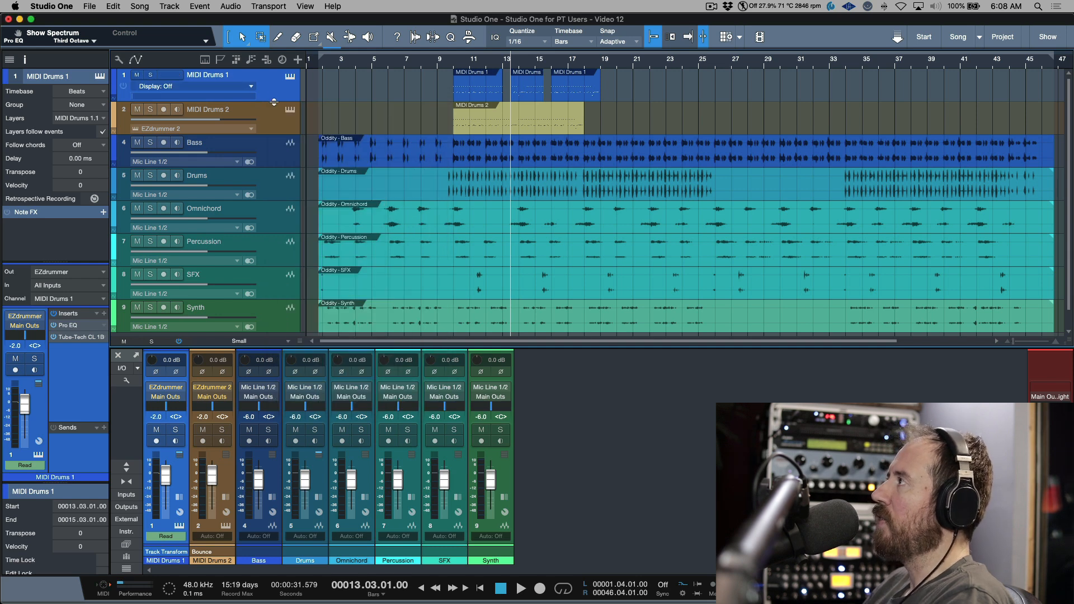
pyautogui.moveTo(274, 102); pyautogui.dragTo(279, 152)
pyautogui.rightClick(165, 477)
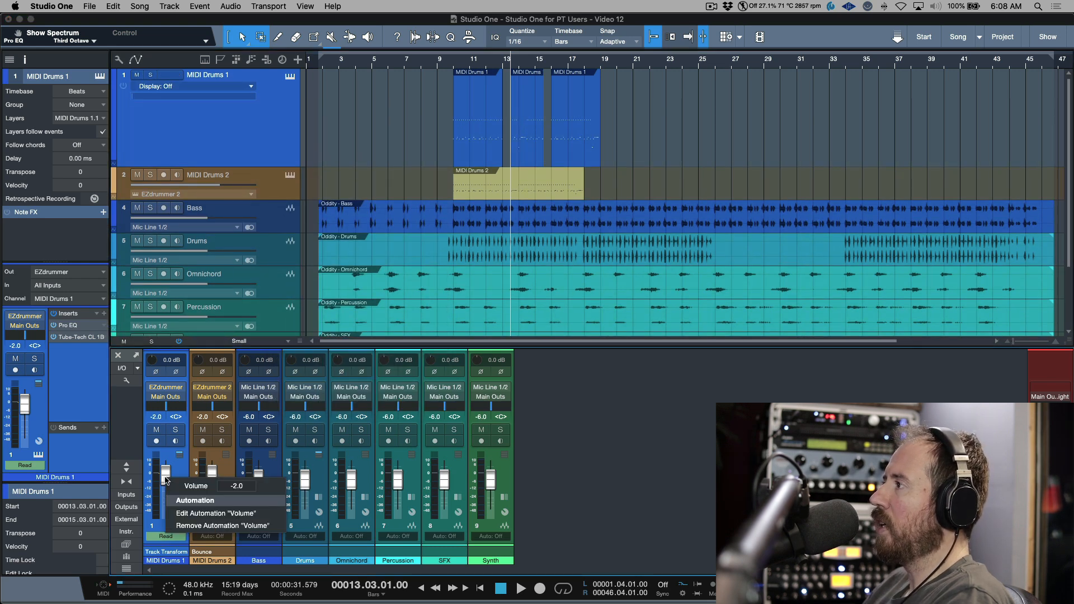
pyautogui.click(207, 513)
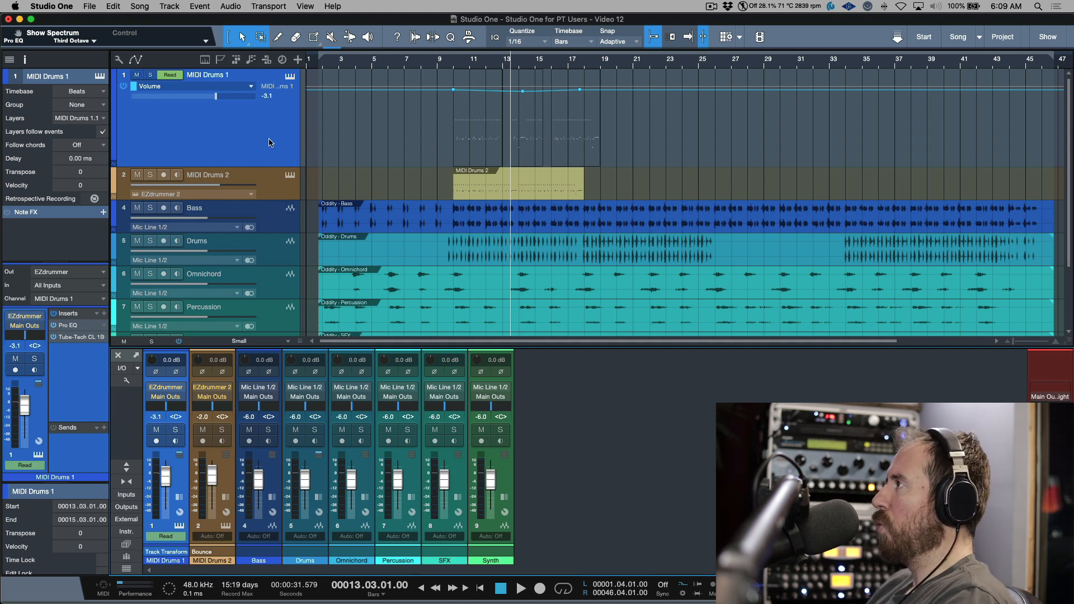
pyautogui.press('a')
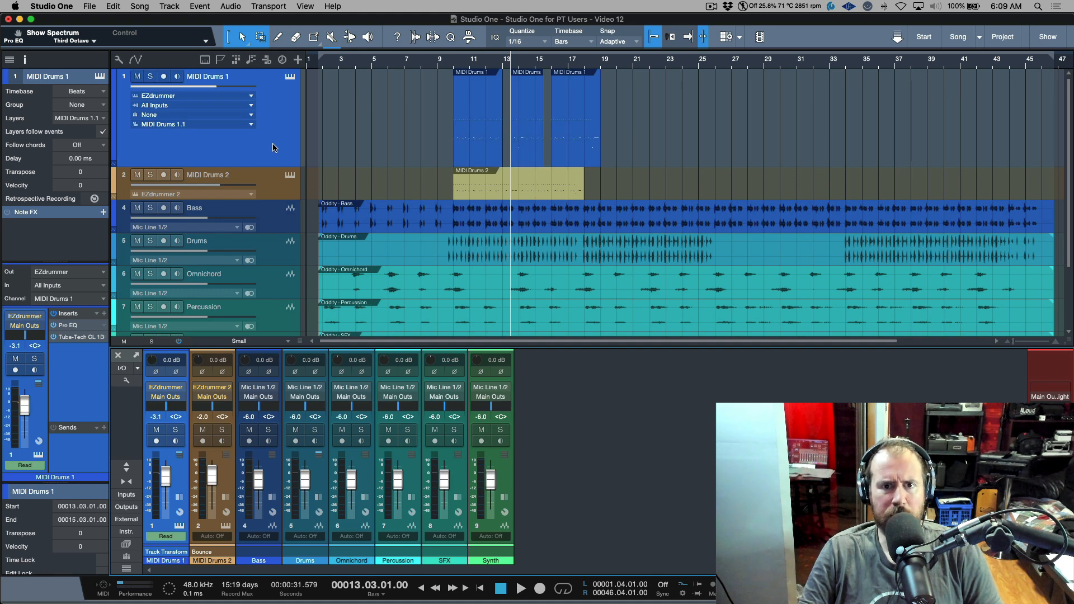
# Step: Restore the split MIDI Drums 1 pieces to one continuous part running from bar 10 to bar 18
pyautogui.moveTo(629, 144); pyautogui.dragTo(584, 136)
pyautogui.press('Delete')
pyautogui.click(503, 120)
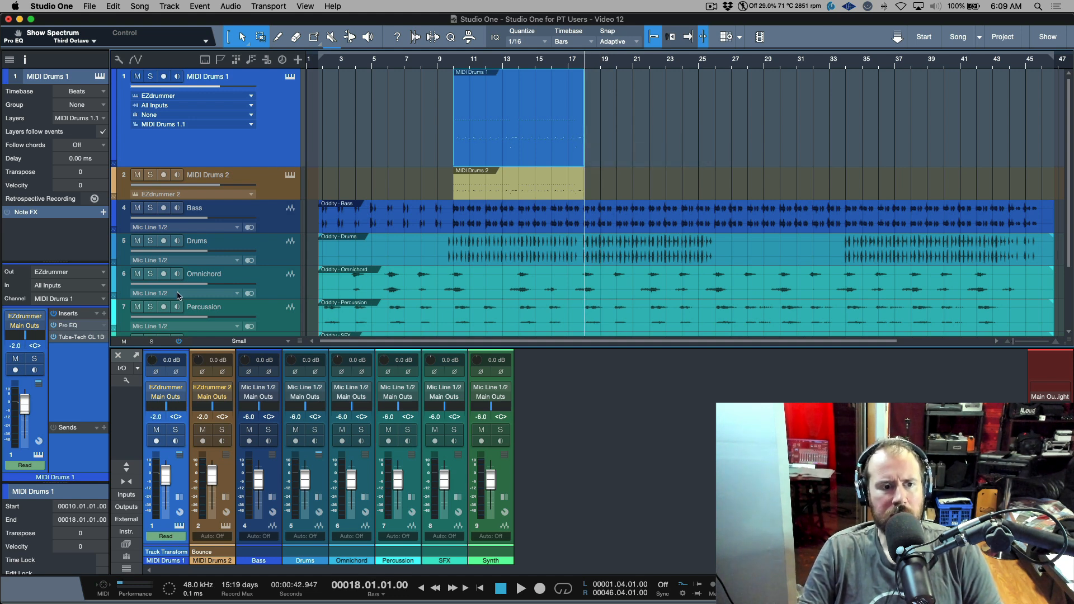
# Step: Transform MIDI Drums 1 to an audio track without rendering inserts, preserving the track state, removing the instrument, and using Auto Tail with a 10 sec maximum
pyautogui.rightClick(228, 155)
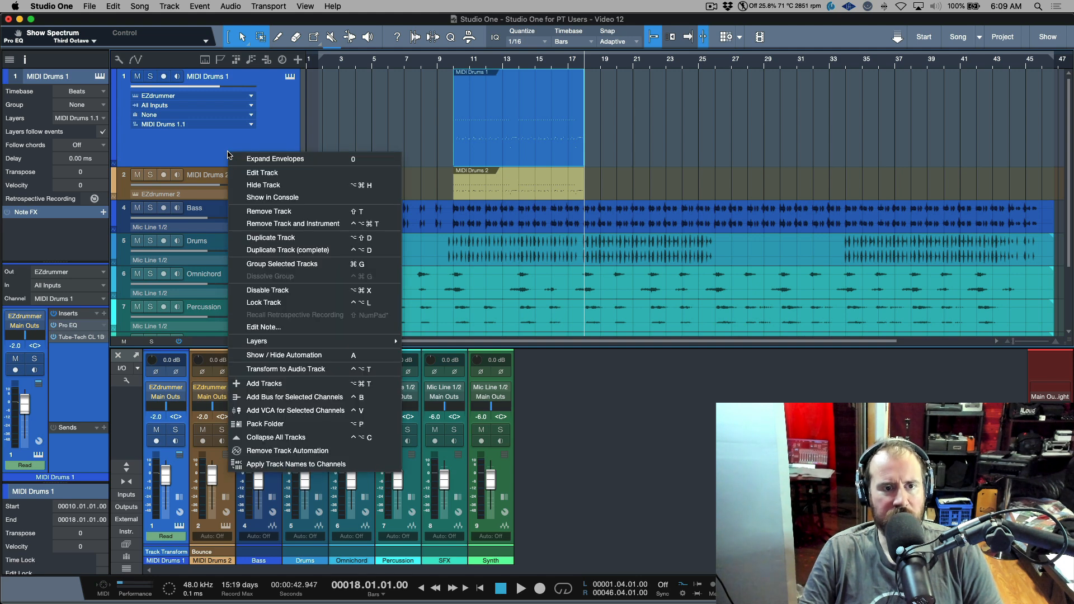
pyautogui.click(284, 370)
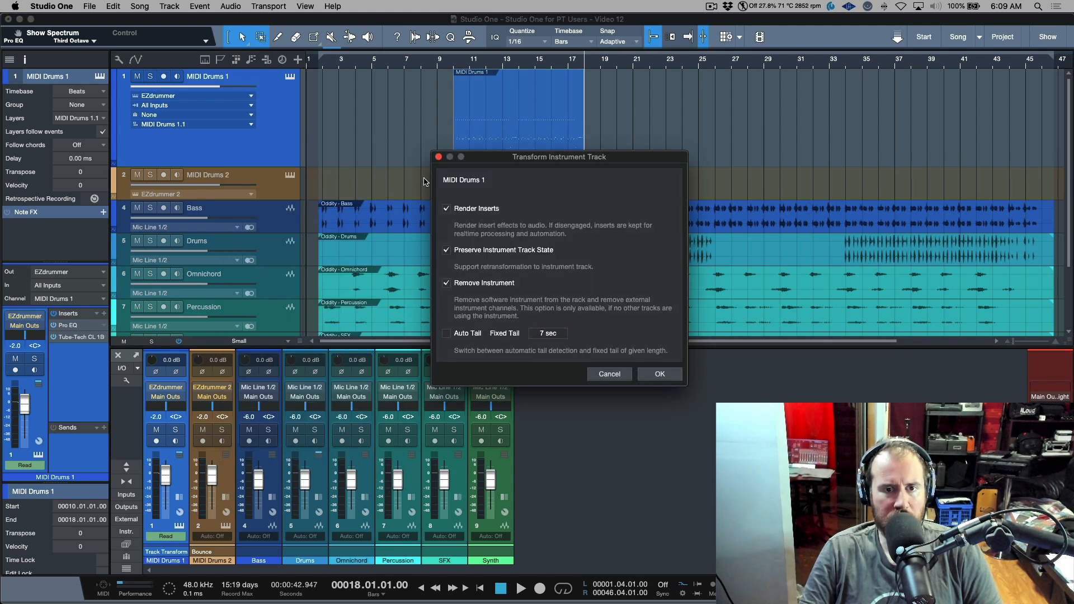
pyautogui.click(447, 210)
pyautogui.click(447, 209)
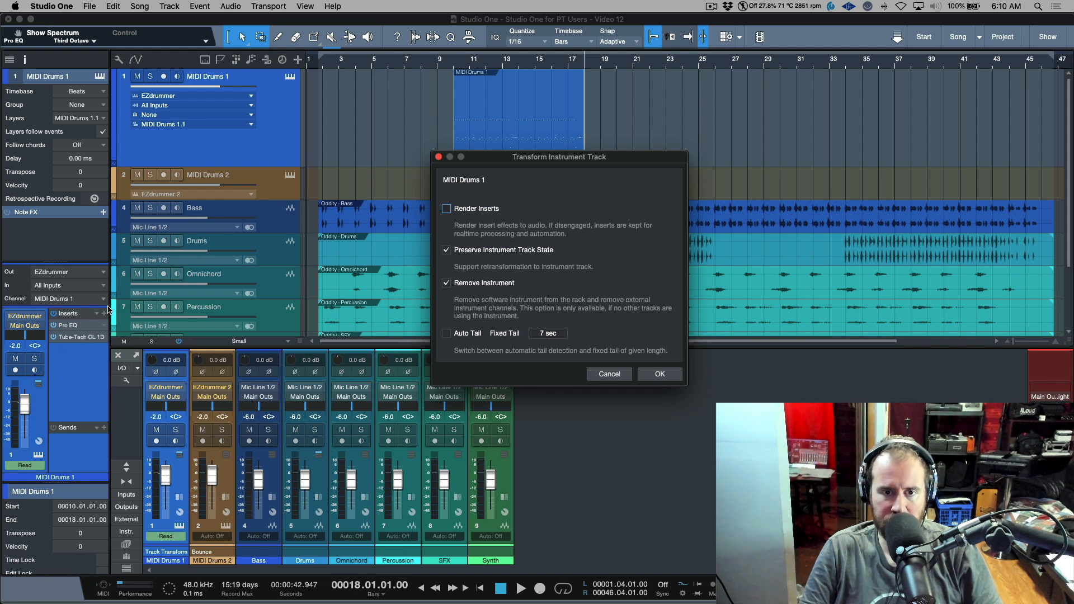
pyautogui.click(447, 334)
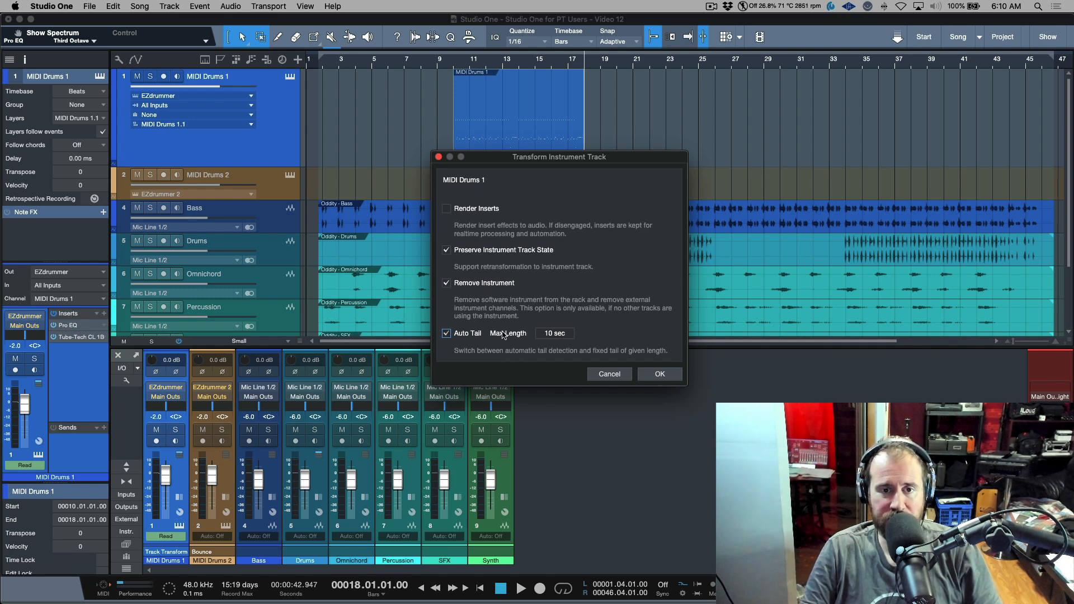
pyautogui.click(662, 374)
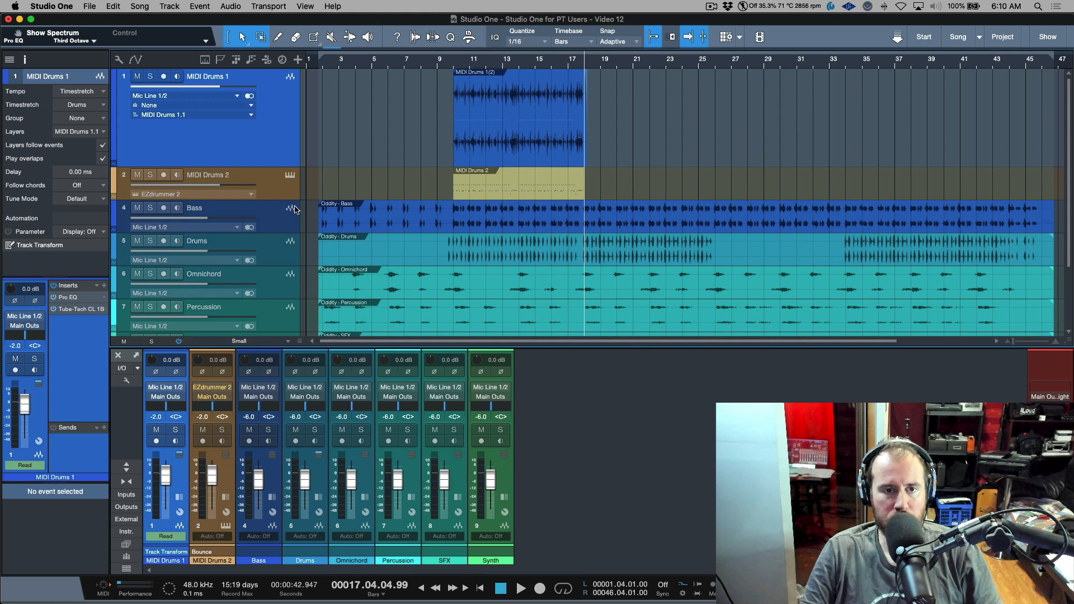
# Step: Display the volume automation on the transformed MIDI Drums 1 audio track and reduce the track's height
pyautogui.doubleClick(263, 133)
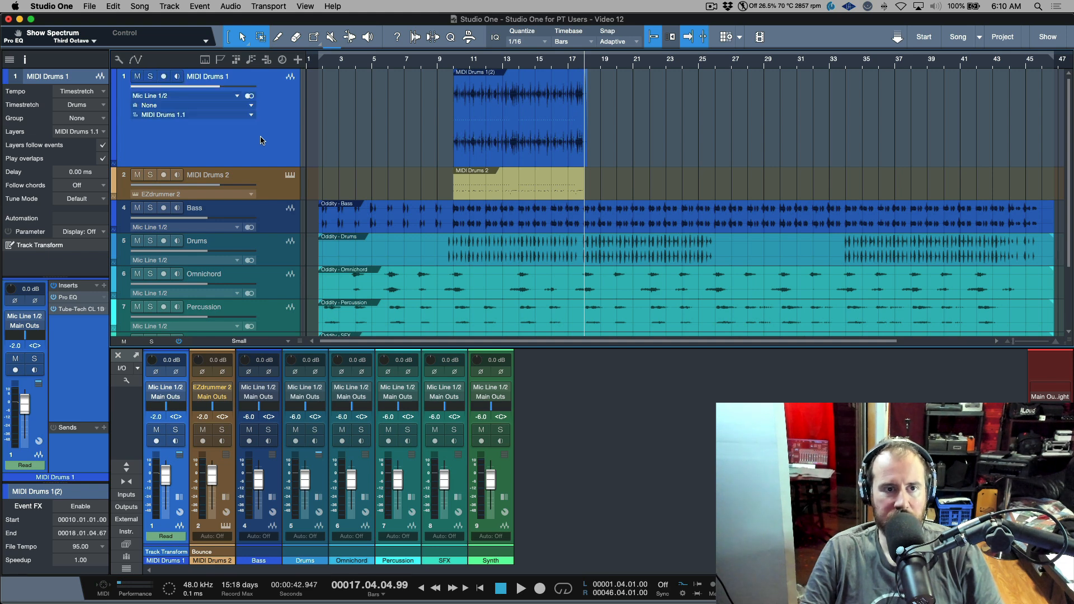
pyautogui.rightClick(164, 479)
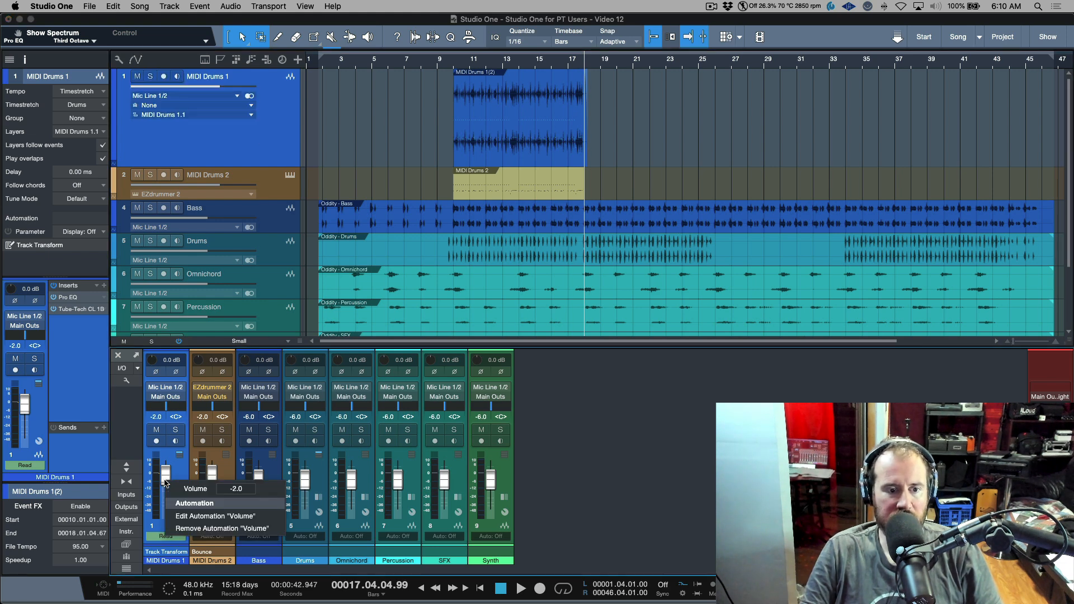
pyautogui.click(199, 518)
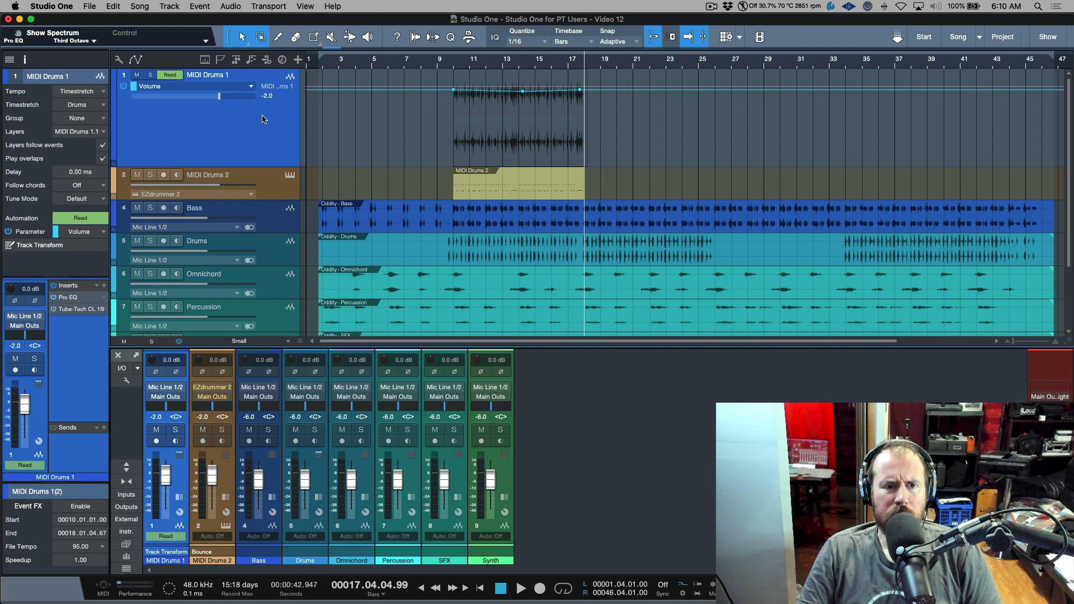
pyautogui.moveTo(266, 167); pyautogui.dragTo(266, 145)
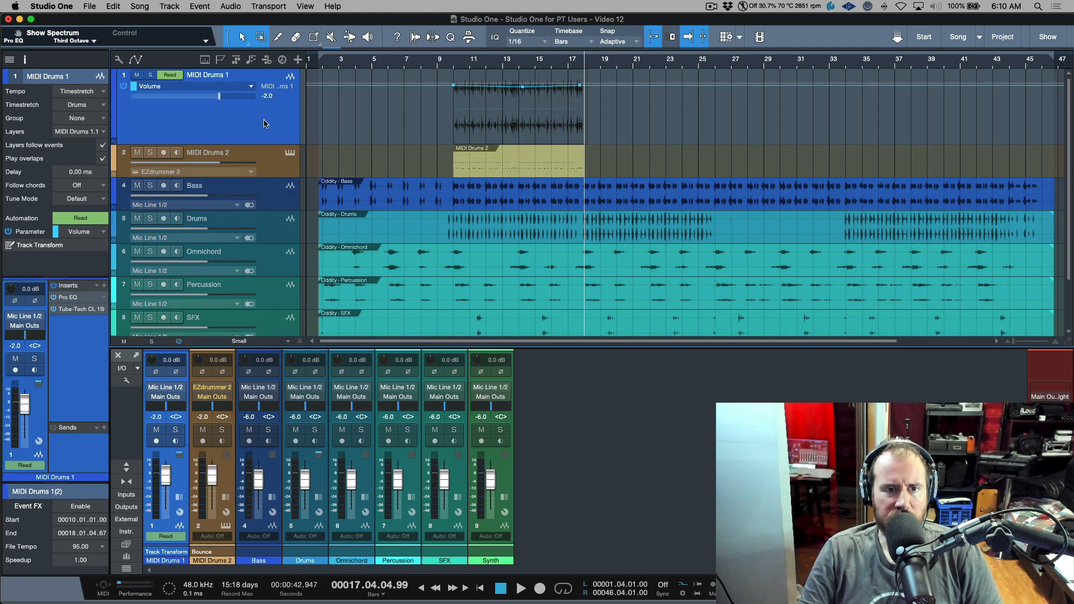
# Step: Compare the MIDI Drums 1 transform commands with the freeze, commit and bounce commands for Midi Drums in Pro Tools, and return to Studio One
pyautogui.rightClick(263, 128)
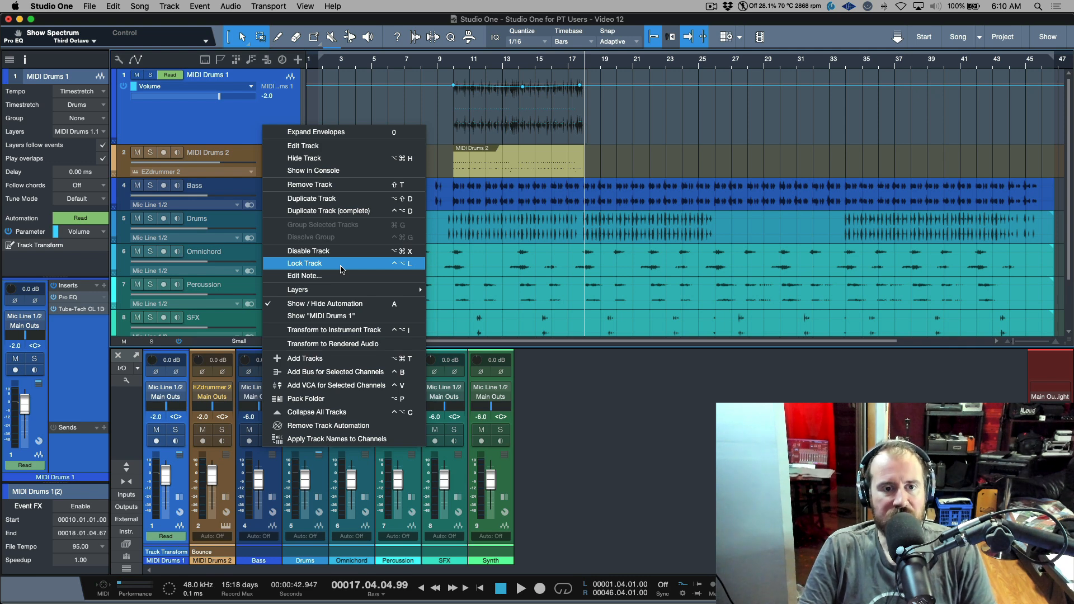
pyautogui.click(197, 117)
pyautogui.press('cmd+Tab')
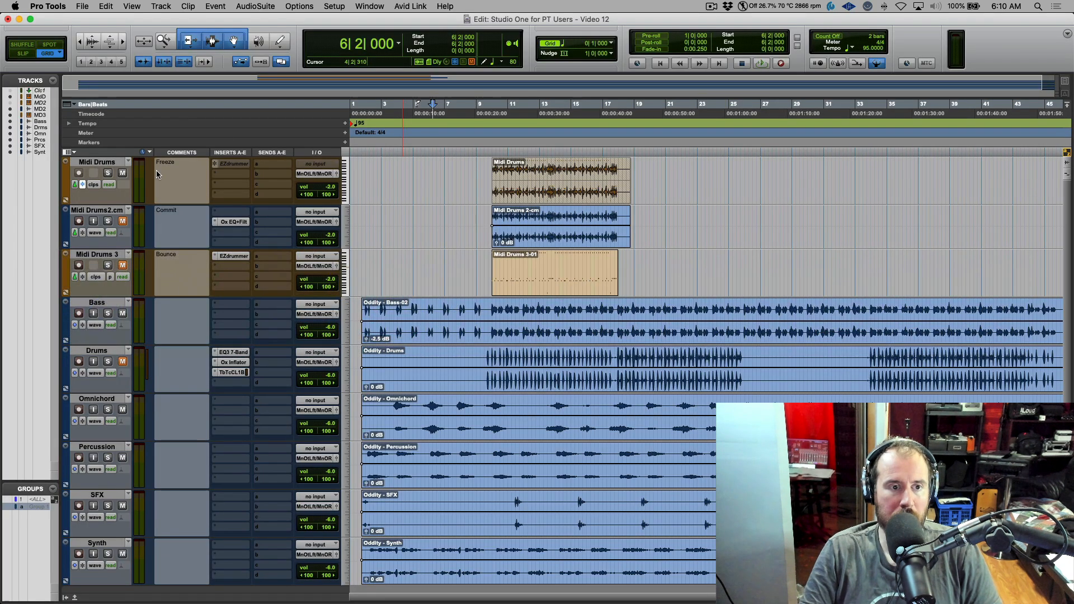
pyautogui.click(109, 162)
pyautogui.rightClick(109, 162)
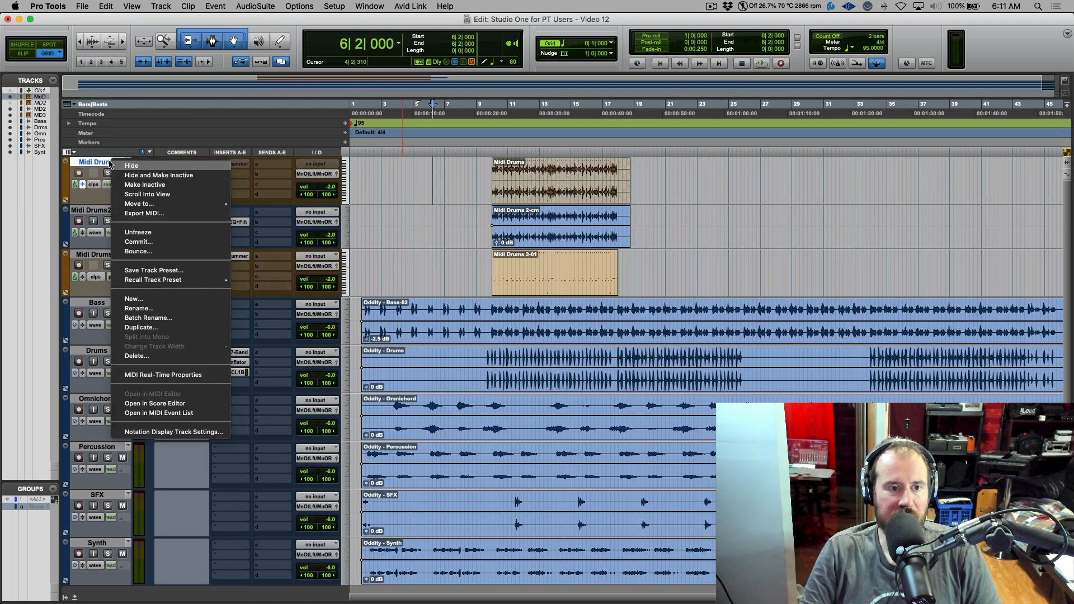
pyautogui.click(458, 206)
pyautogui.press('cmd+Tab')
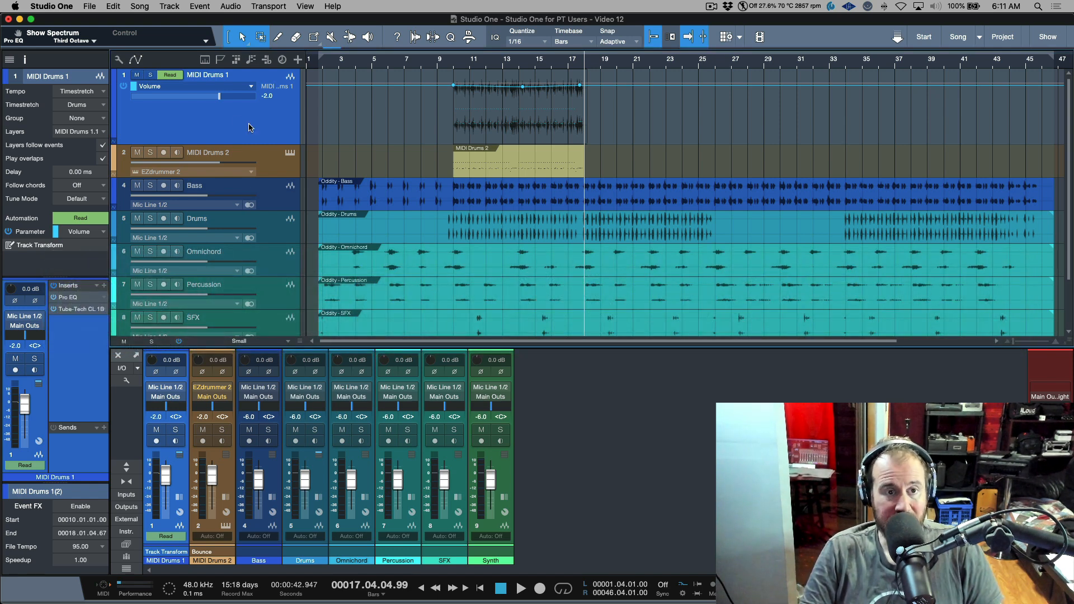
# Step: Hide the MIDI Drums 1 track and the console, and enlarge the MIDI Drums 2 track
pyautogui.hotkey('shift', 'h')
pyautogui.click(276, 96)
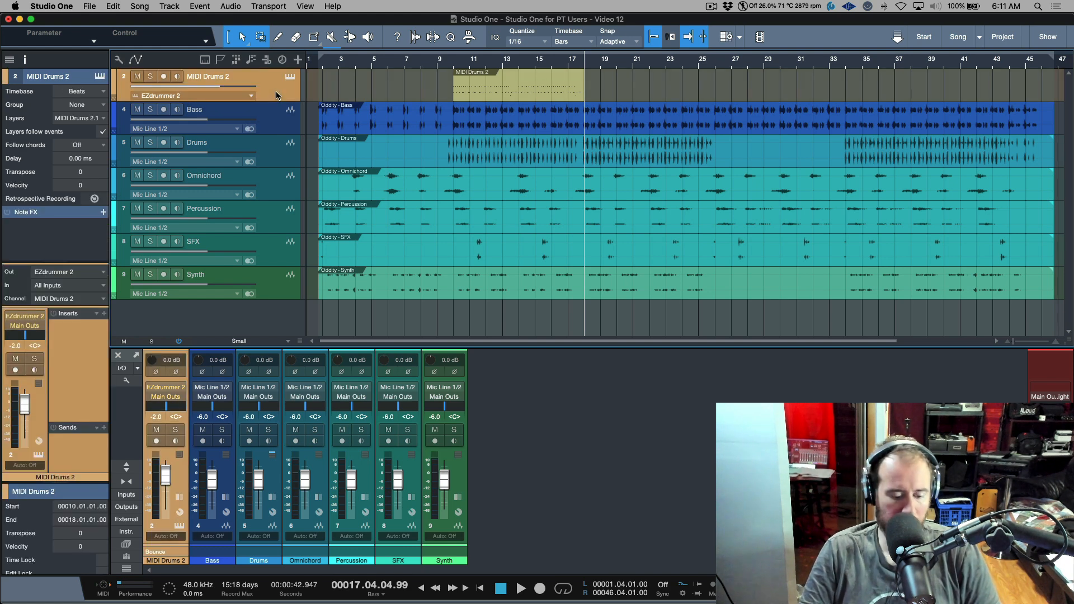
pyautogui.press('F3')
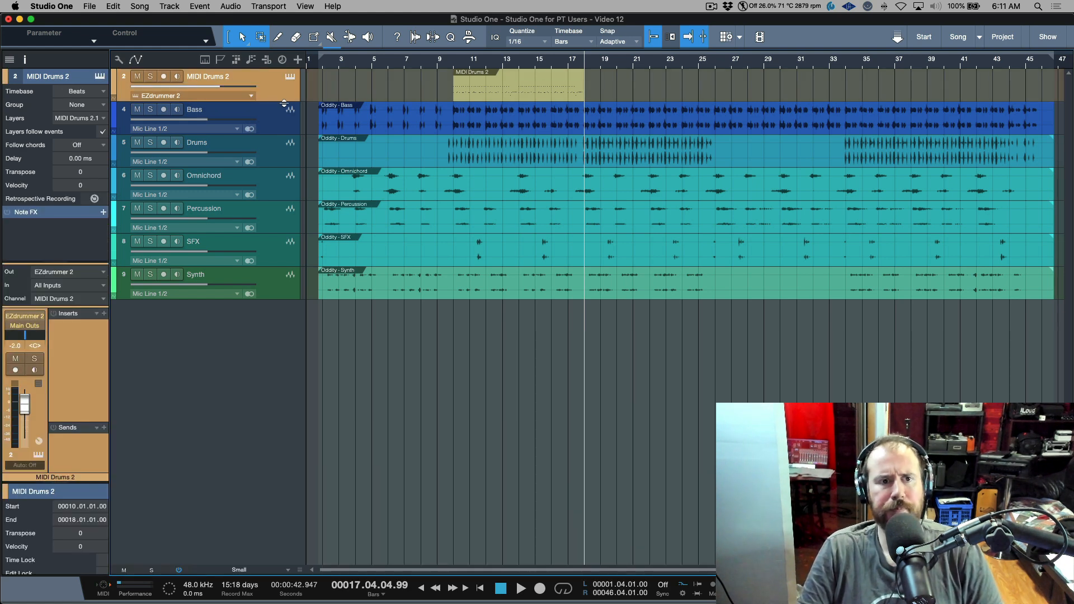
pyautogui.moveTo(284, 103); pyautogui.dragTo(283, 123)
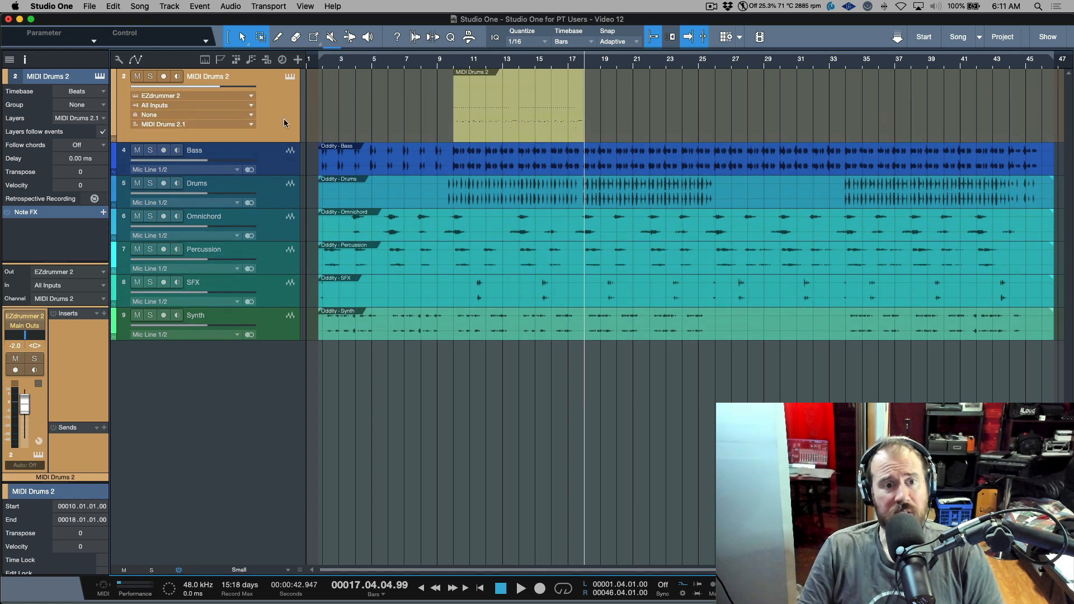
# Step: Review the bounce options for MIDI Drums 2, bounce its event to an audio track, and enlarge the new track
pyautogui.rightClick(284, 119)
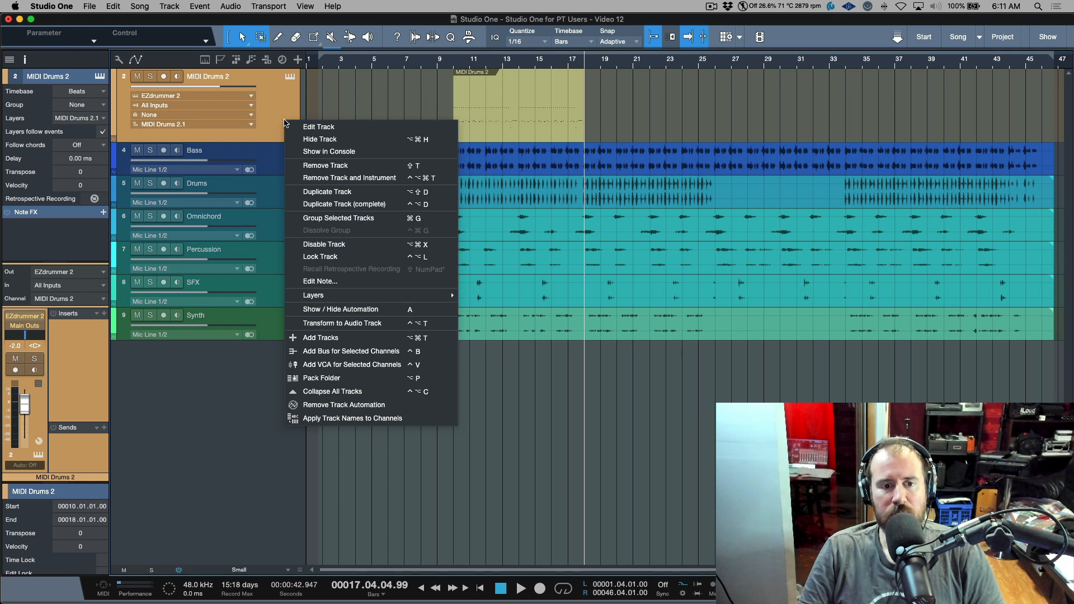
pyautogui.click(619, 129)
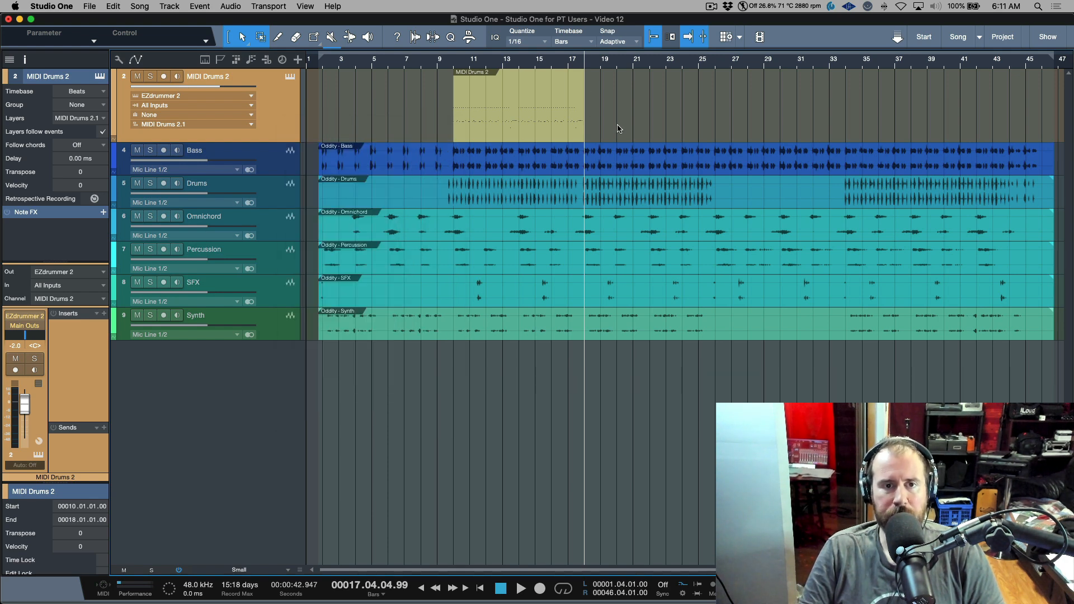
pyautogui.click(537, 125)
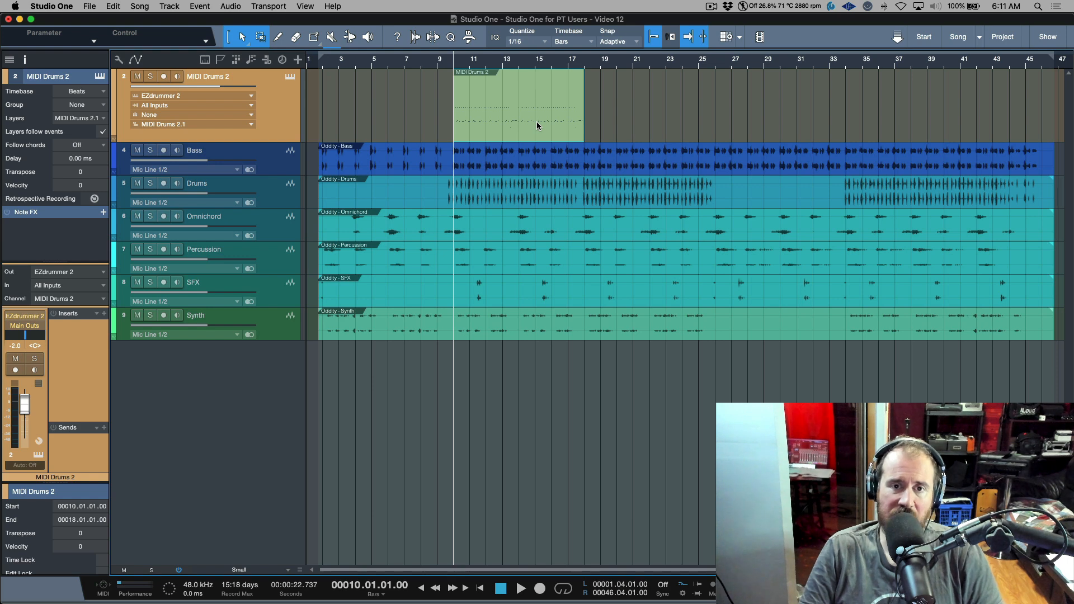
pyautogui.rightClick(537, 126)
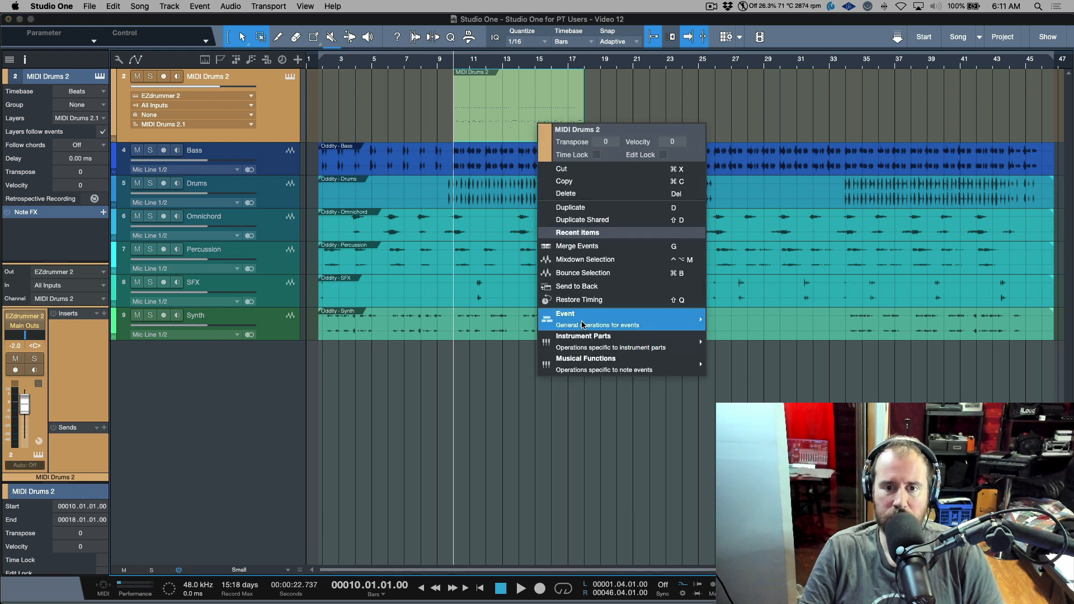
pyautogui.moveTo(582, 324)
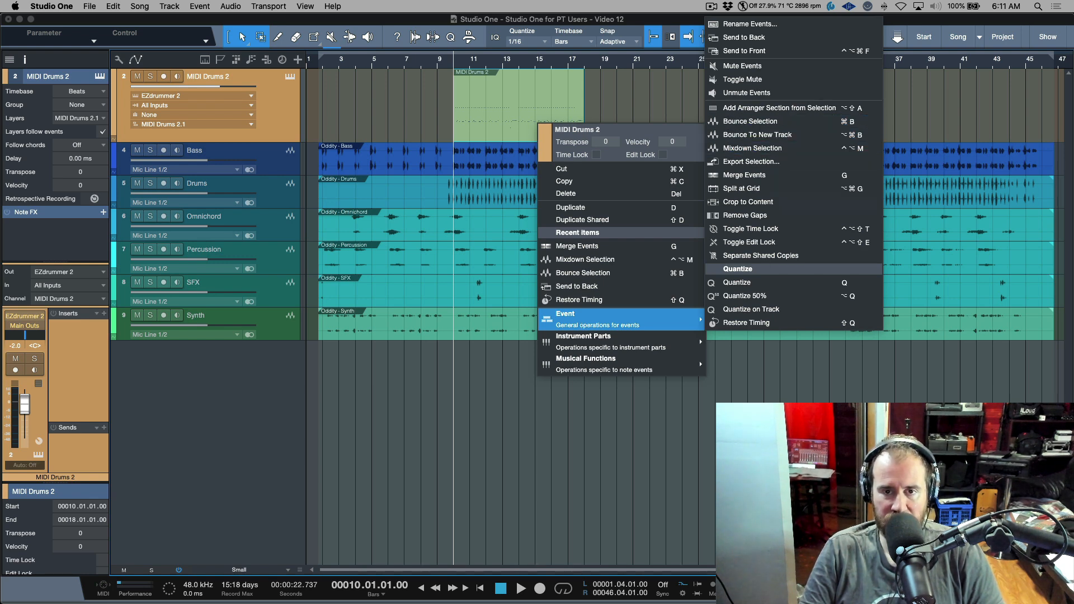
pyautogui.click(766, 373)
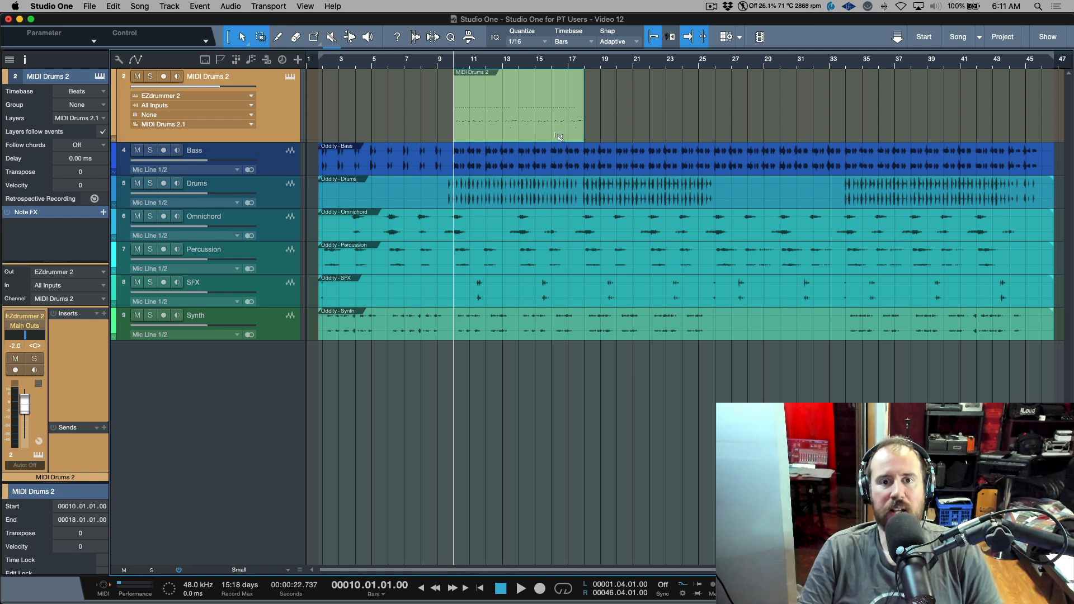
pyautogui.press('super+b')
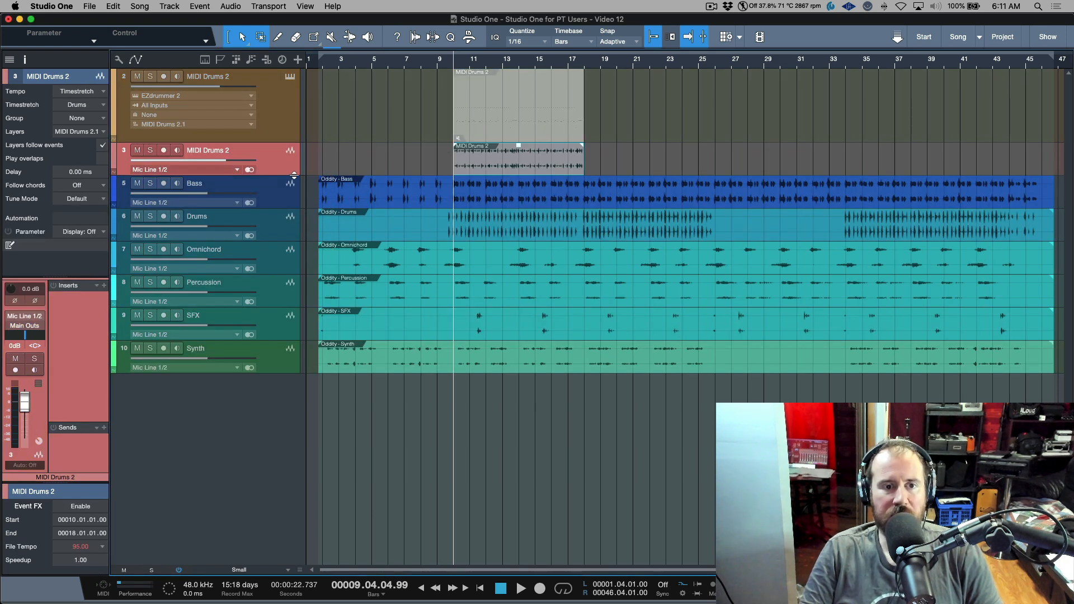
pyautogui.moveTo(290, 176); pyautogui.dragTo(288, 235)
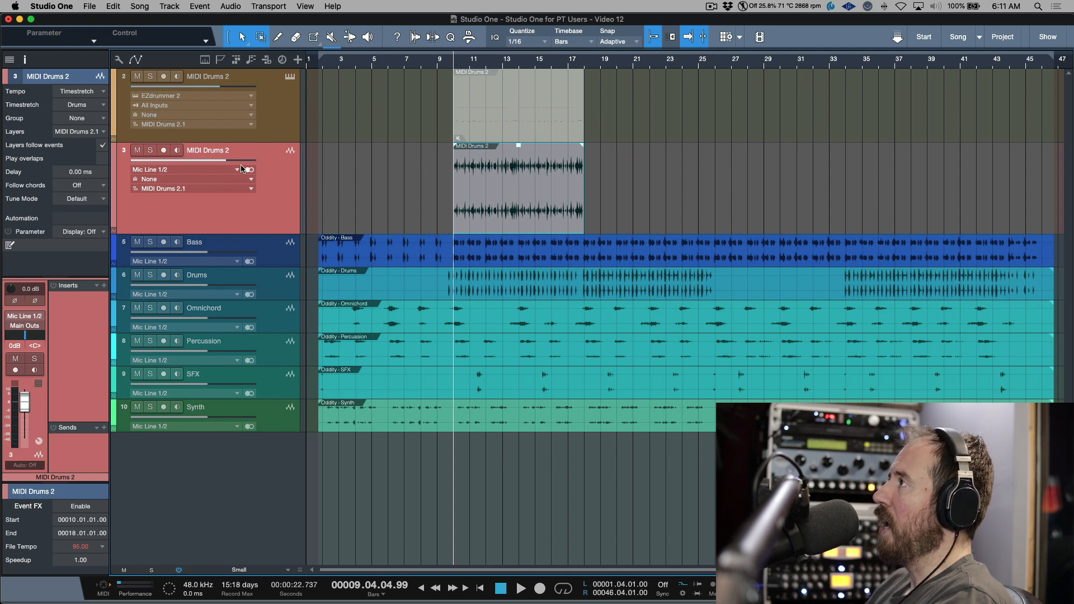
# Step: Inspect the original MIDI Drums 2 instrument track and part alongside the bounced audio version
pyautogui.click(264, 99)
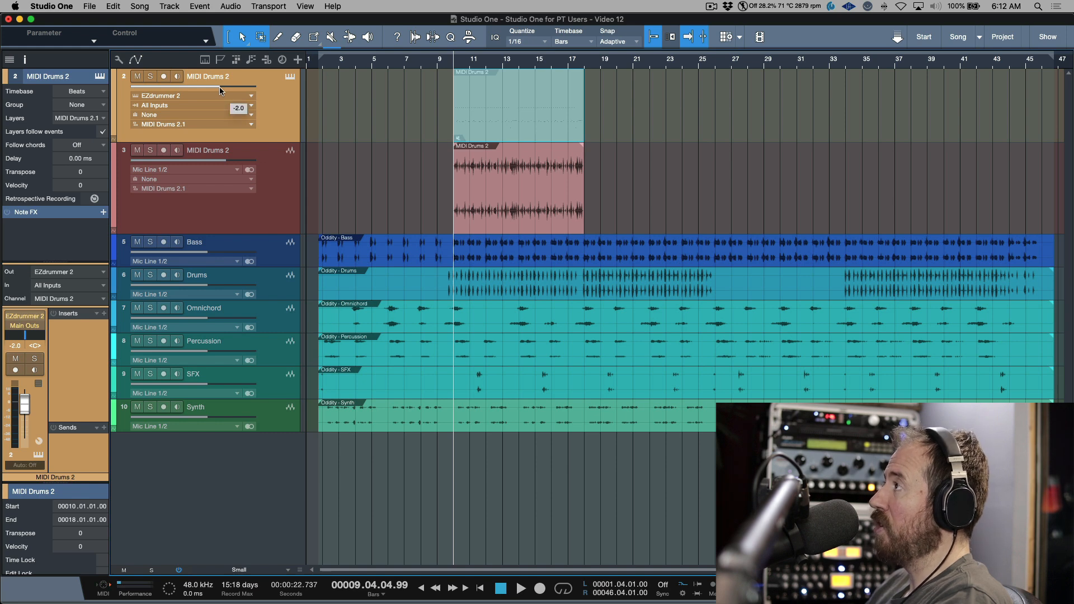
pyautogui.click(280, 187)
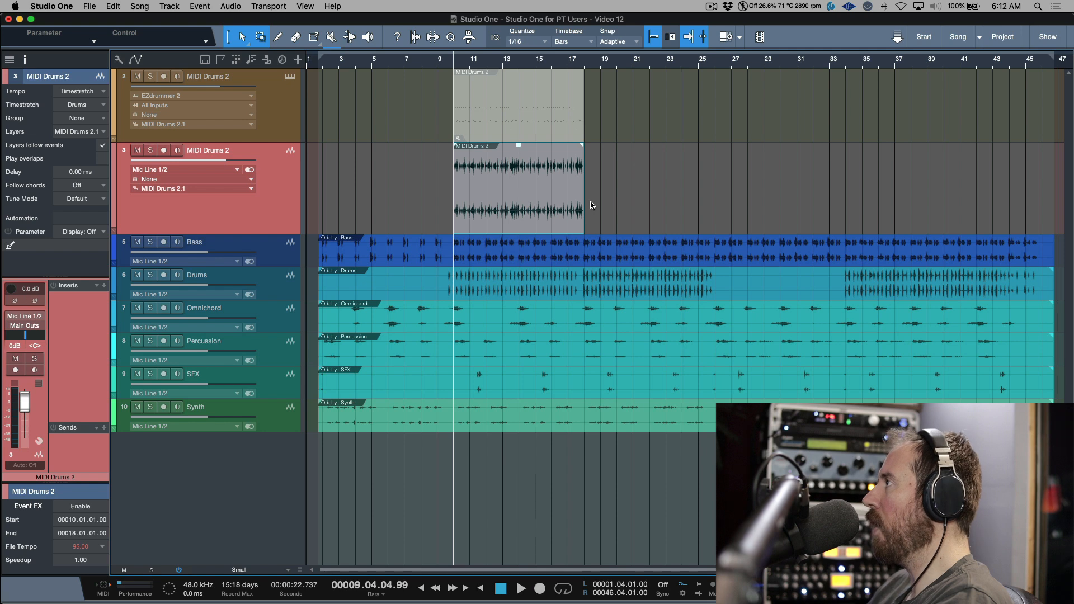
pyautogui.click(541, 130)
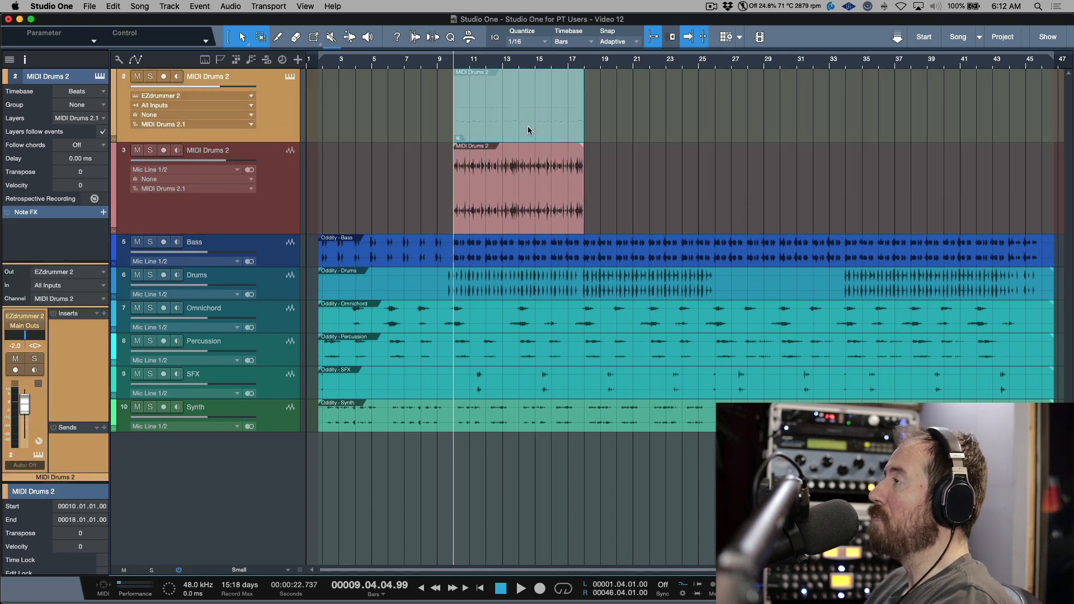
pyautogui.click(291, 76)
pyautogui.moveTo(564, 165); pyautogui.dragTo(504, 131)
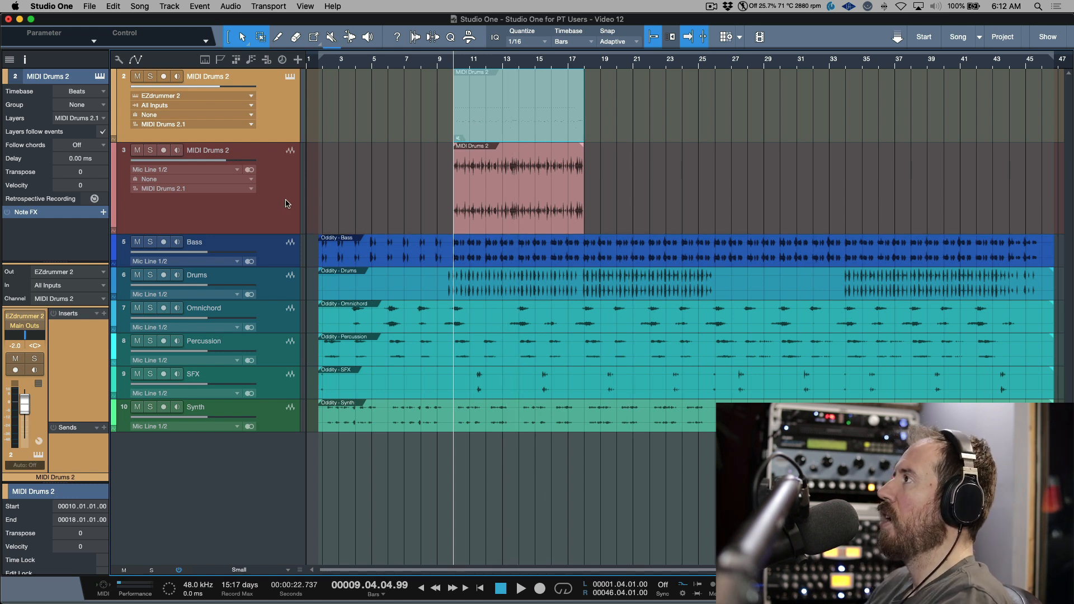
# Step: Replace the bounced track with a new audio track, render the MIDI Drums 2 part onto it, and remove that track
pyautogui.press('Delete')
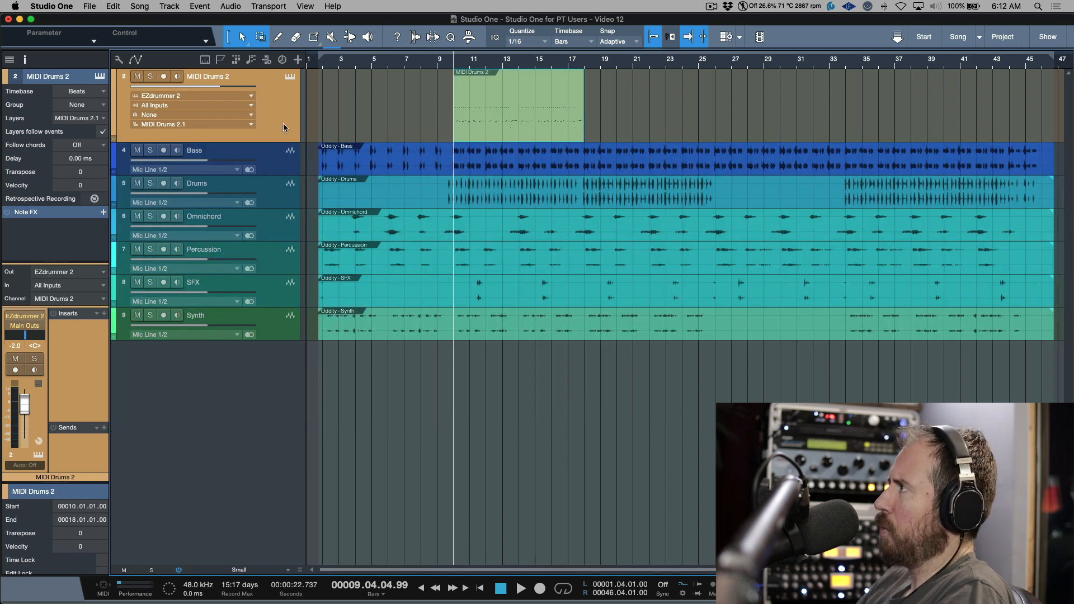
pyautogui.hotkey('ctrl', 'z')
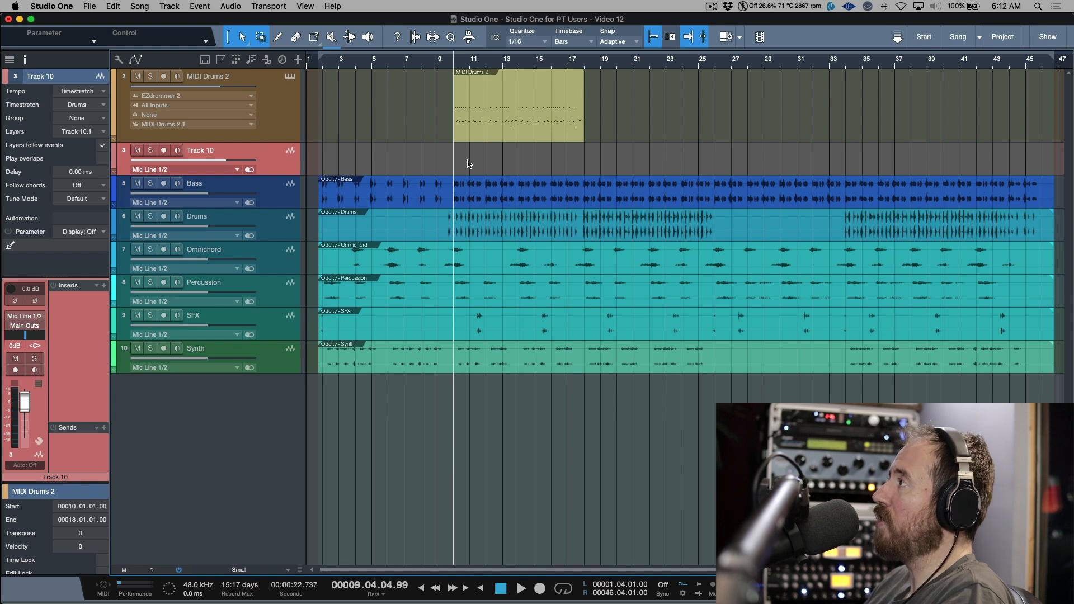
pyautogui.moveTo(488, 120); pyautogui.dragTo(524, 158)
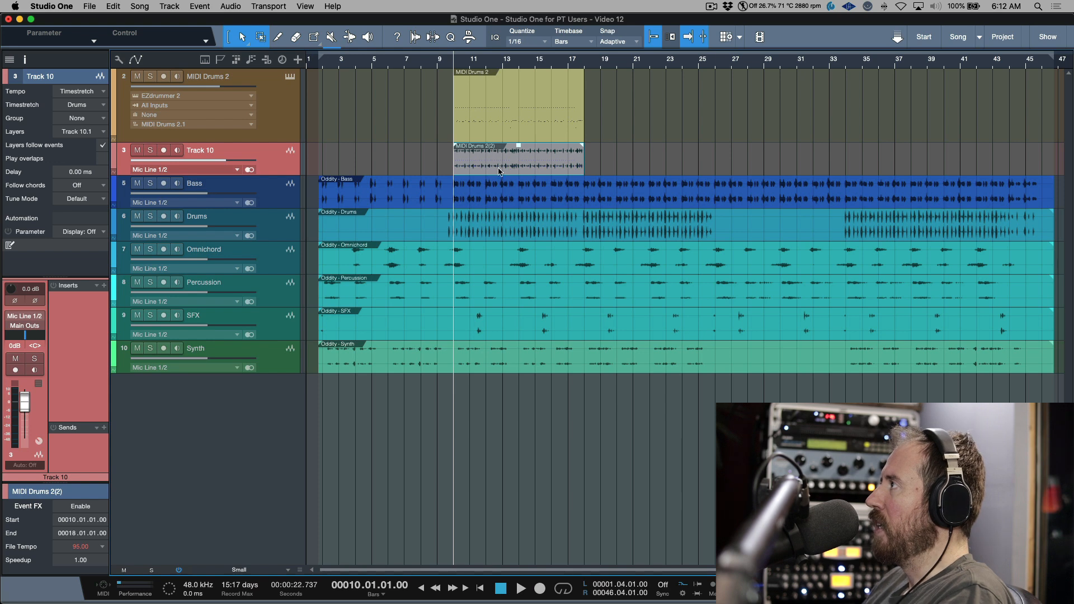
pyautogui.rightClick(281, 165)
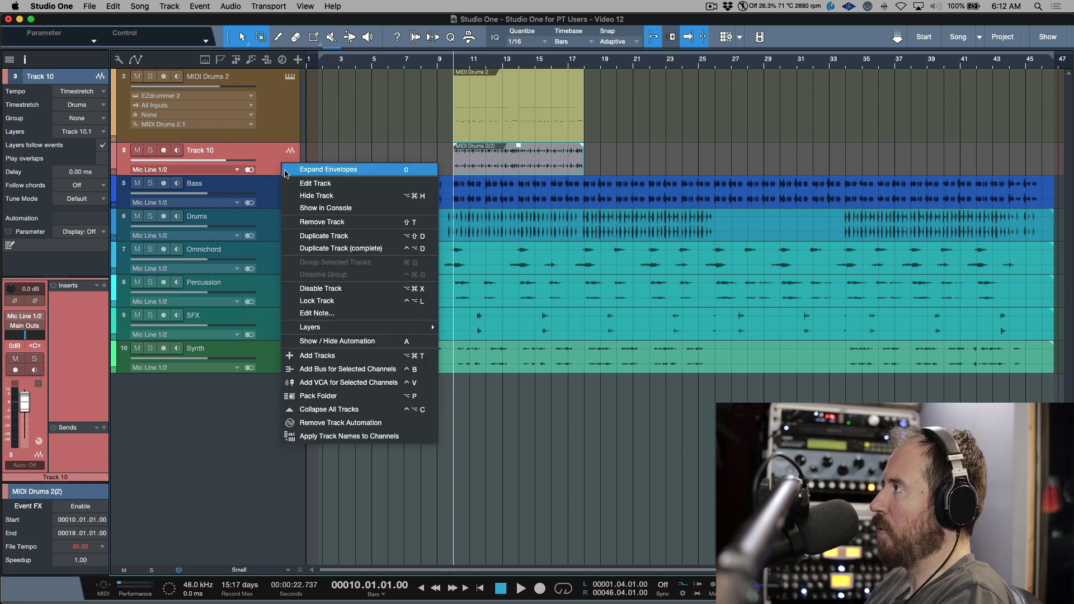
pyautogui.click(316, 222)
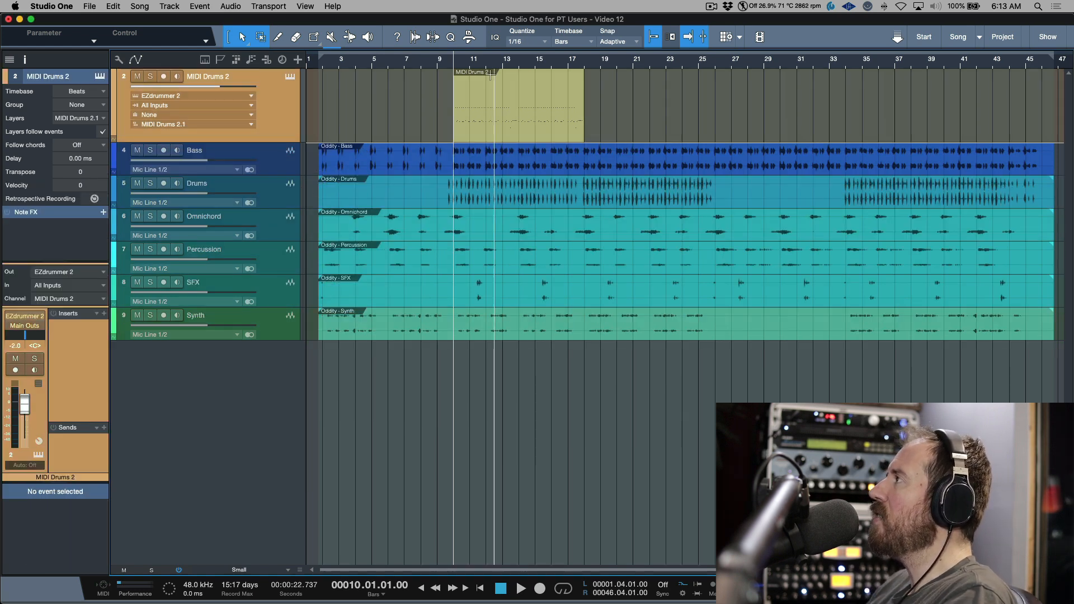
# Step: Select the range from bar 10 to bar 11 across the MIDI Drums 2, Bass, Drums and Omnichord tracks
pyautogui.scroll(4, 490, 60)
pyautogui.hscroll(-3, 485, 100)
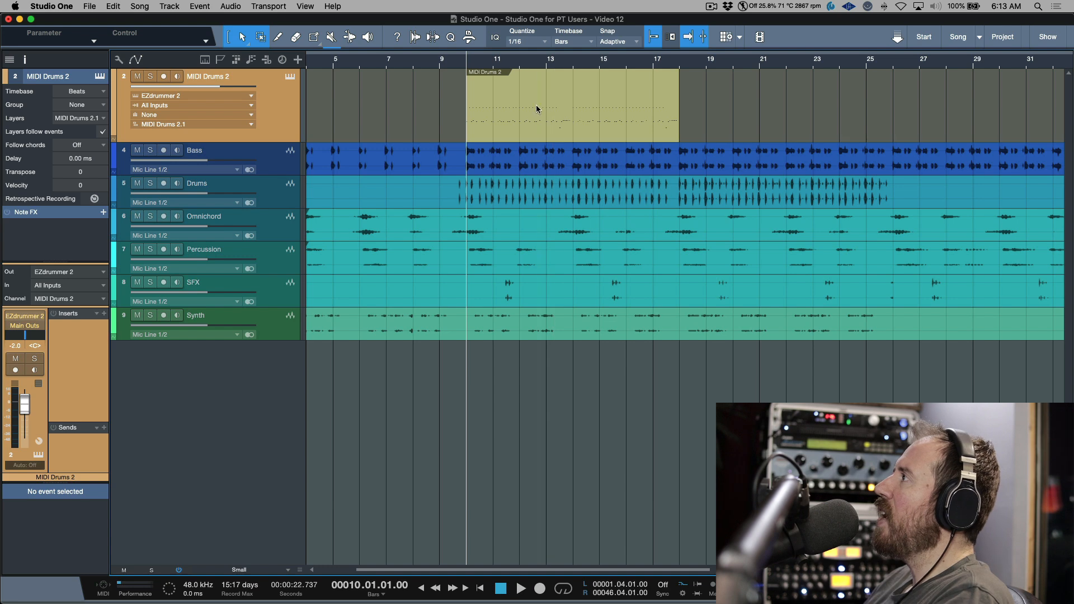
pyautogui.press('e')
pyautogui.press('e')
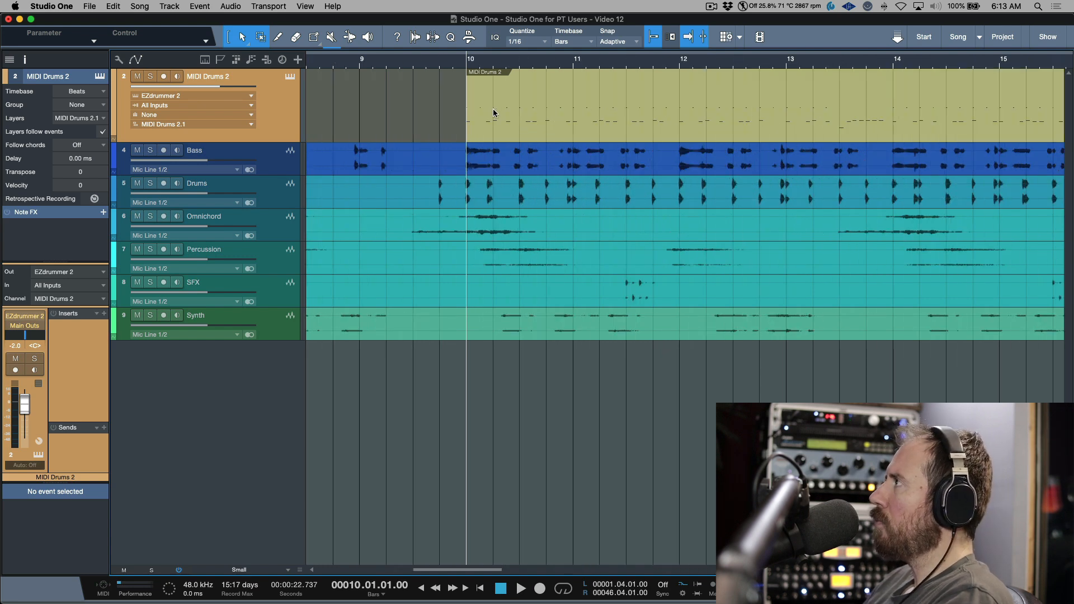
pyautogui.click(562, 184)
pyautogui.press('z')
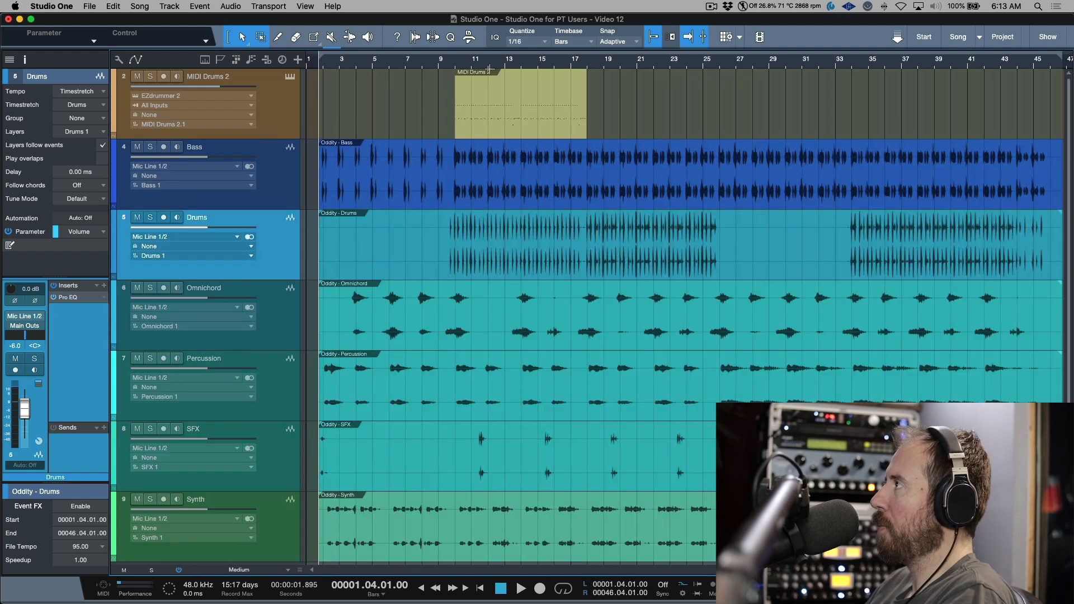
pyautogui.click(506, 122)
pyautogui.press('e')
pyautogui.press('e')
pyautogui.press('e')
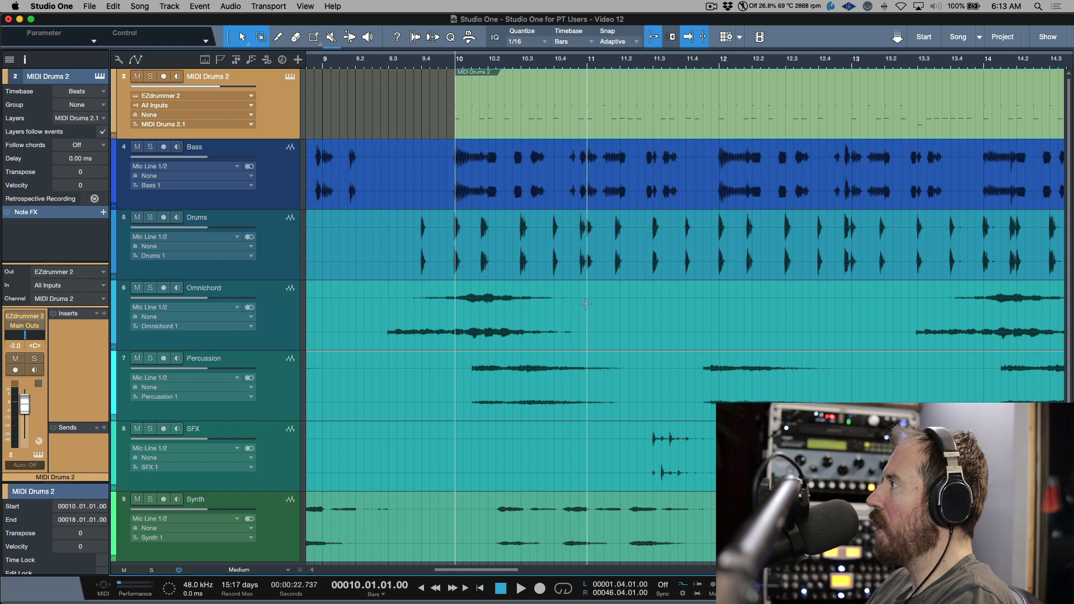
pyautogui.moveTo(585, 303); pyautogui.dragTo(457, 122)
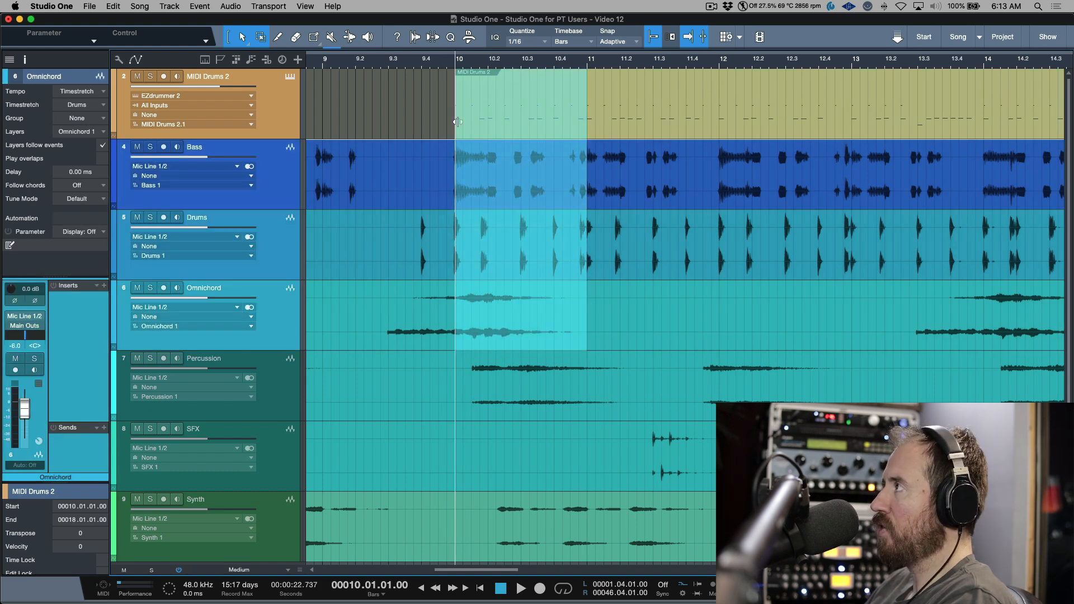
# Step: Solo the four tracks in the selected range and play them back briefly from bar 10
pyautogui.press('s')
pyautogui.press('space')
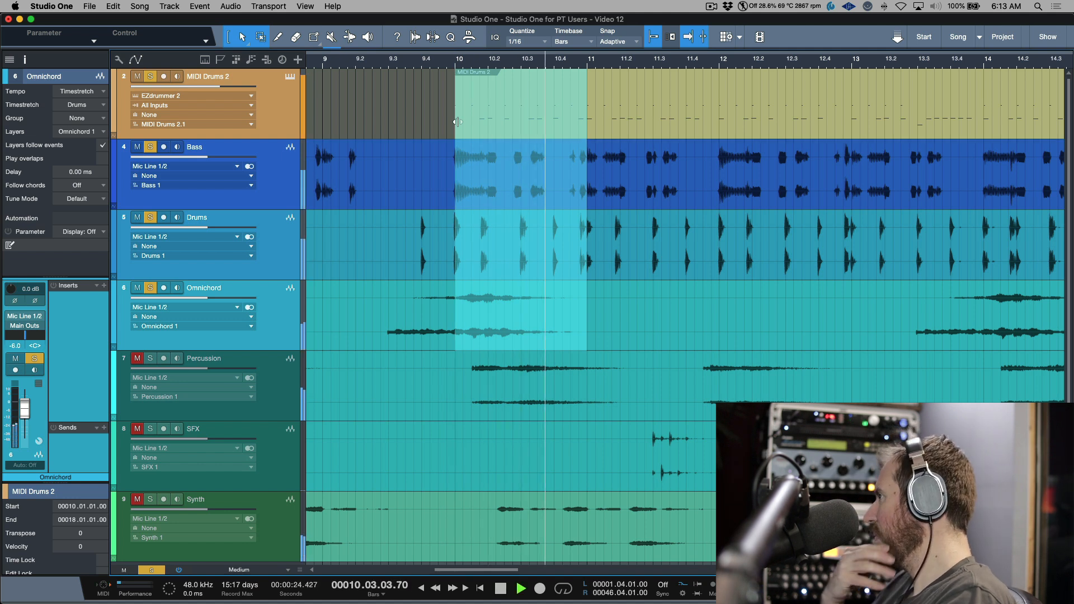
pyautogui.press('space')
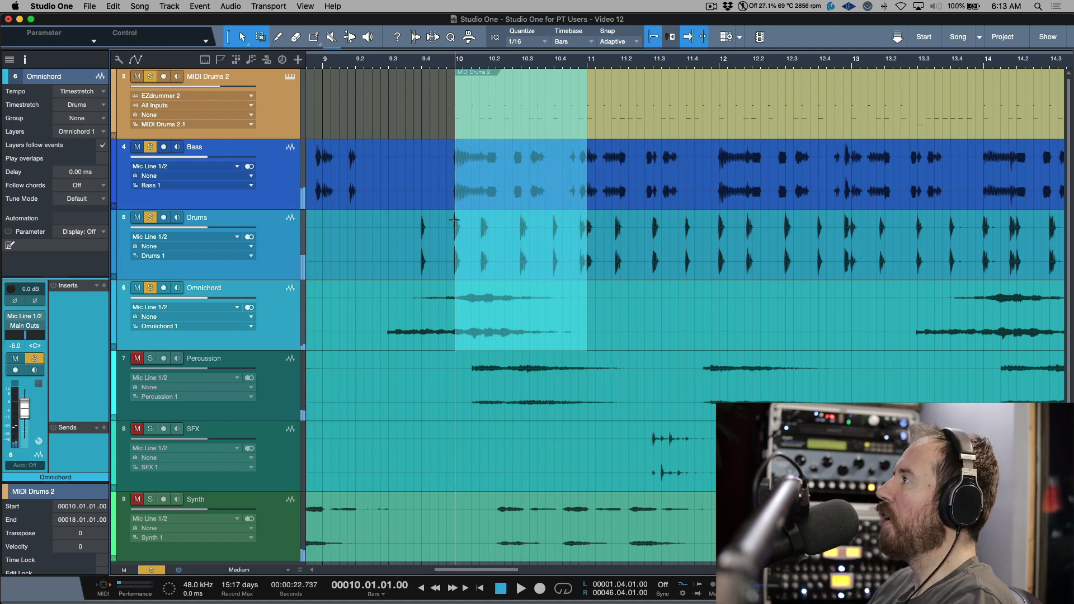
# Step: Reselect bars 10 to 11 from MIDI Drums 2 through Percussion, solo those five tracks, and audition them
pyautogui.click(412, 108)
pyautogui.moveTo(585, 369); pyautogui.dragTo(458, 116)
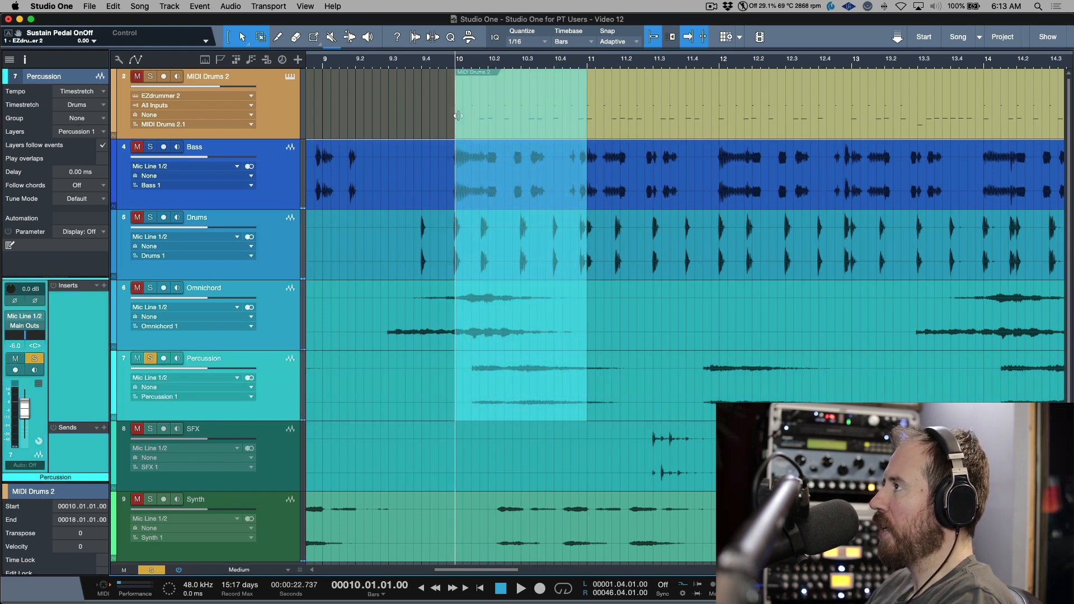
pyautogui.press('s')
pyautogui.press('space')
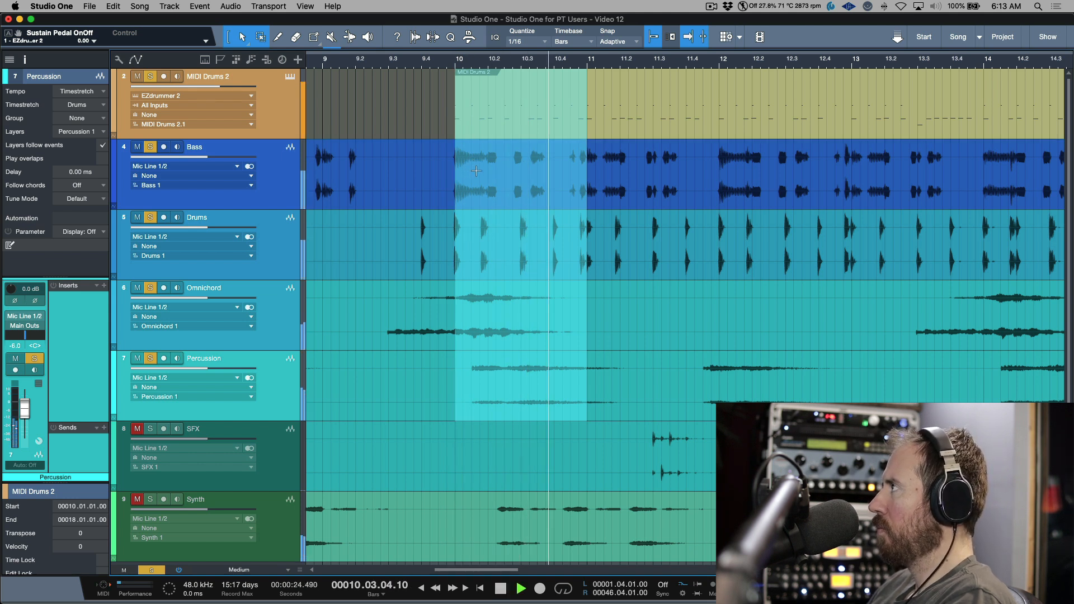
pyautogui.press('space')
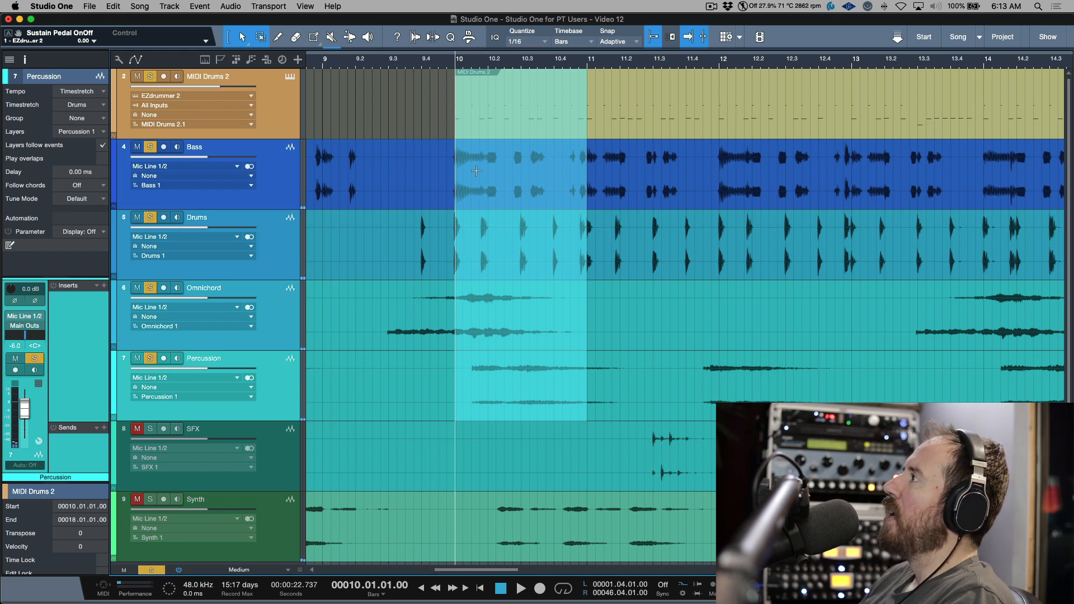
# Step: Render the selected range of the five tracks to a new audio track with Mixdown Selection, and check its event properties
pyautogui.rightClick(502, 132)
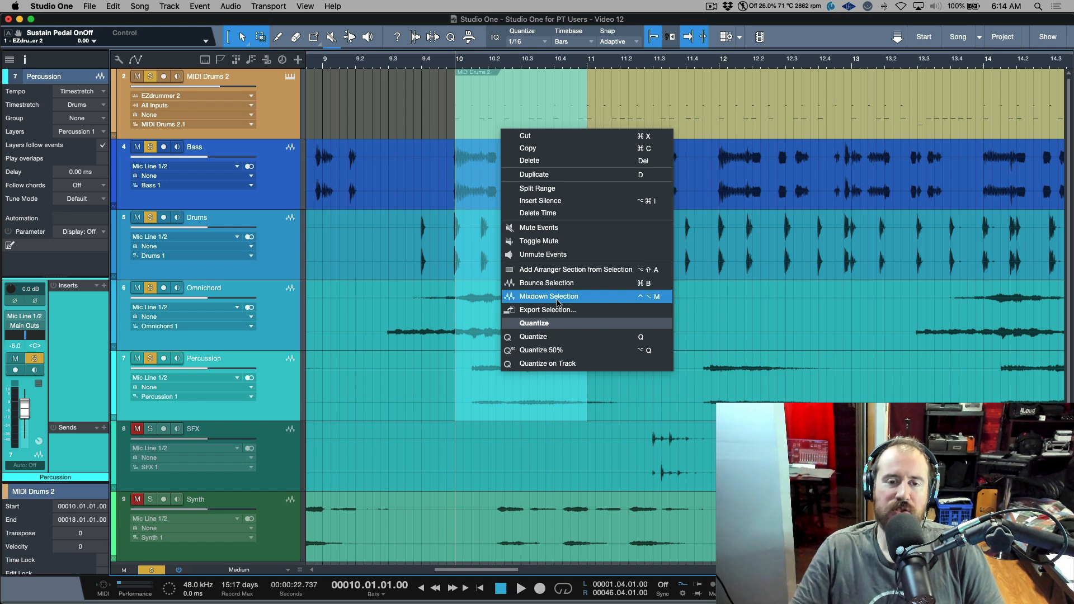
pyautogui.click(558, 304)
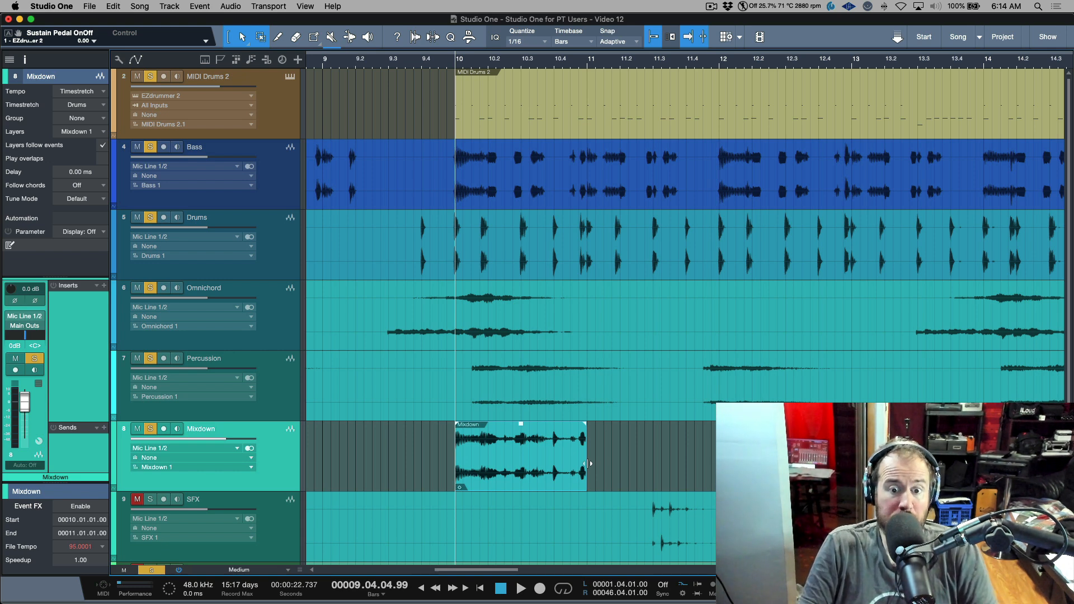
pyautogui.rightClick(500, 485)
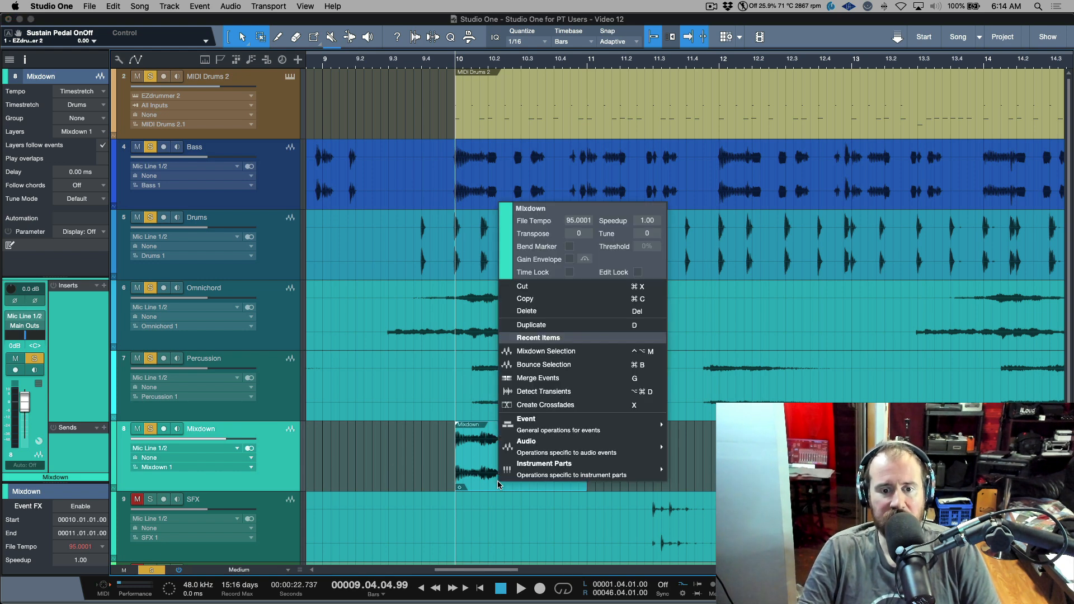
pyautogui.doubleClick(539, 212)
pyautogui.press('Escape')
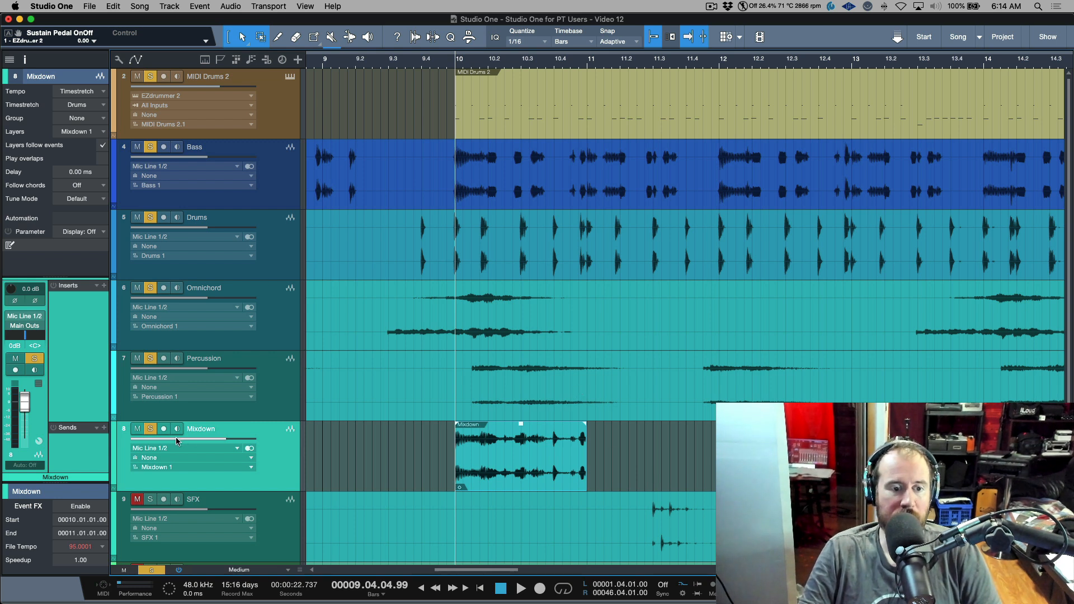
# Step: Solo only the Mixdown track and play its event back from bar 10
pyautogui.press('s')
pyautogui.click(506, 480)
pyautogui.press('s')
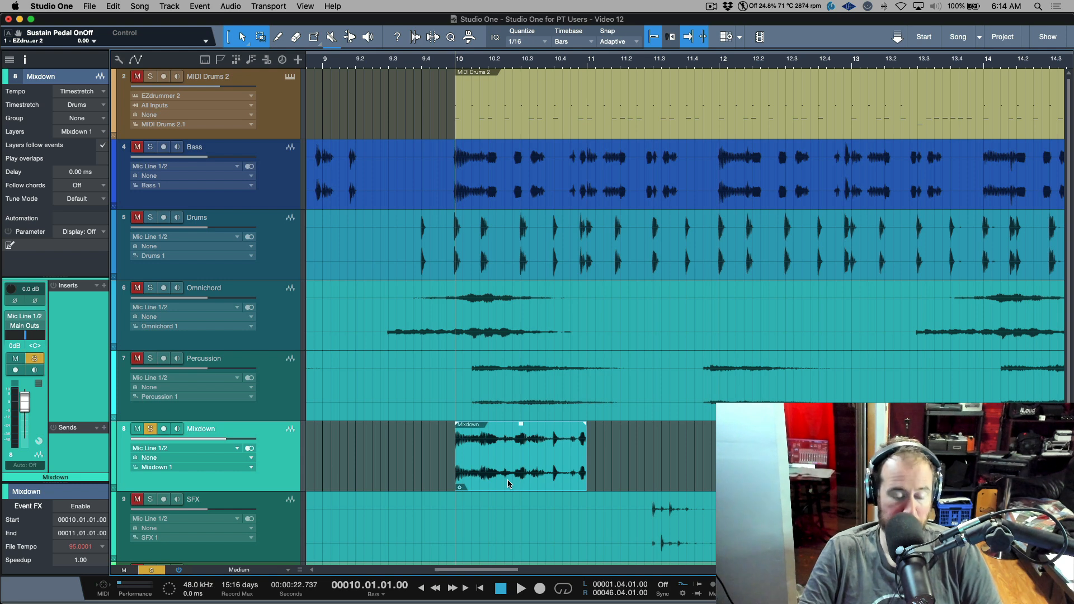
pyautogui.press('space')
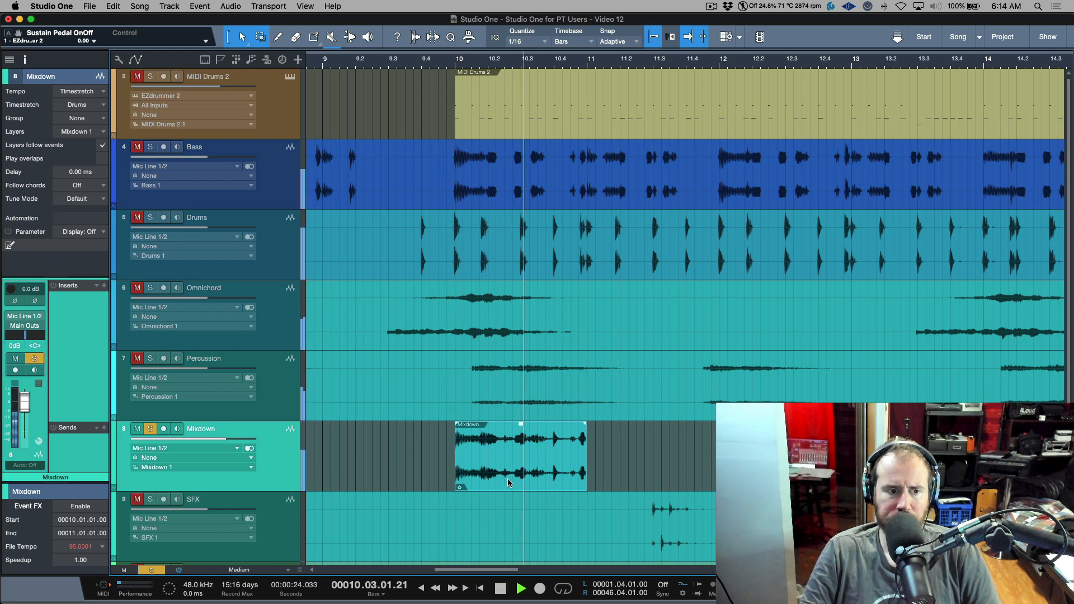
pyautogui.press('space')
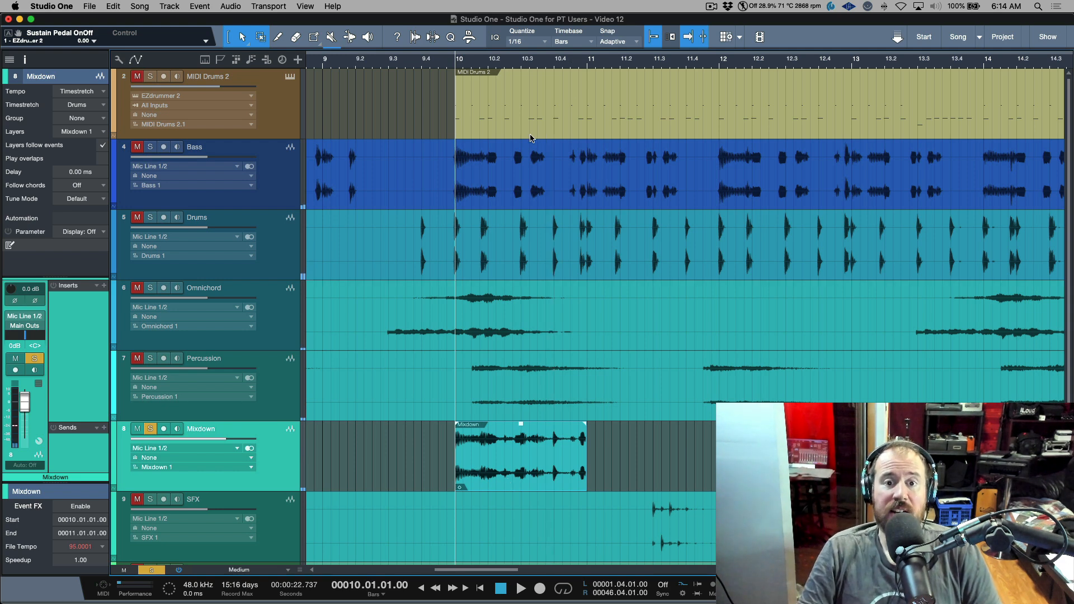
pyautogui.moveTo(513, 168); pyautogui.dragTo(675, 168)
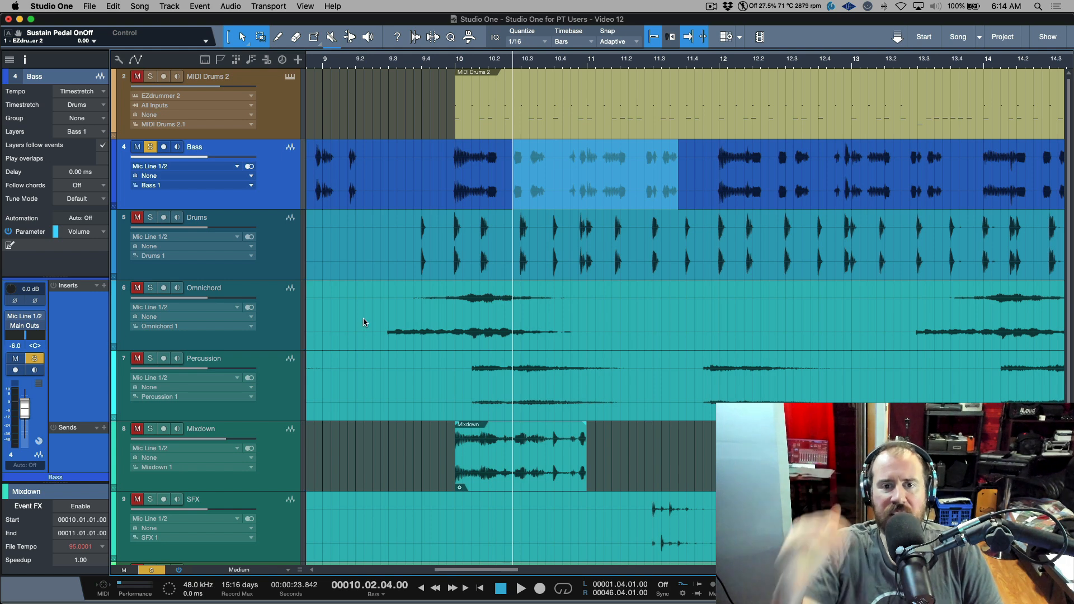
pyautogui.click(405, 130)
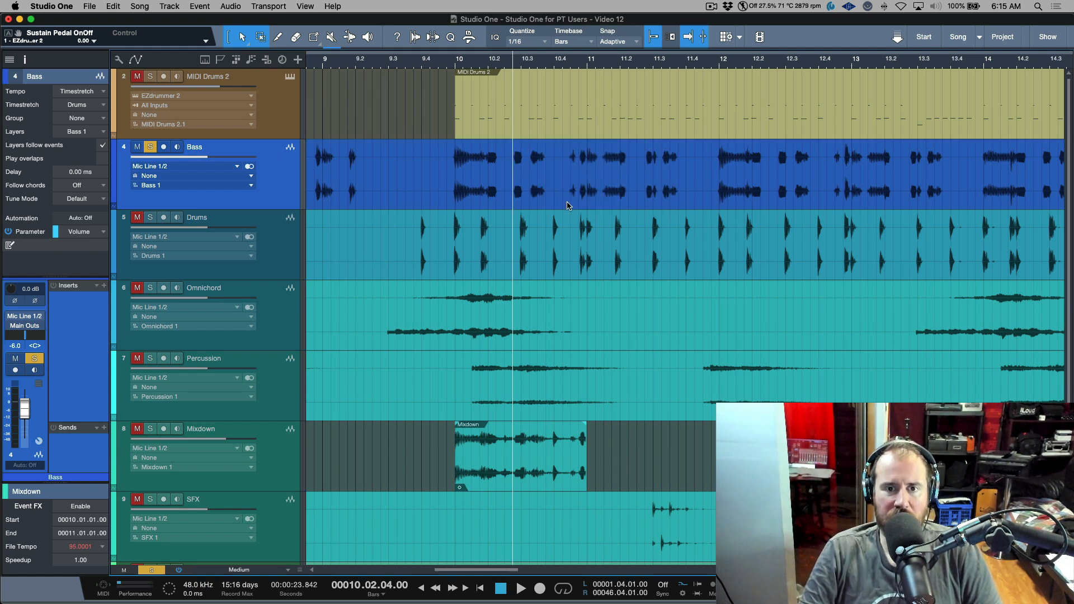
pyautogui.click(562, 133)
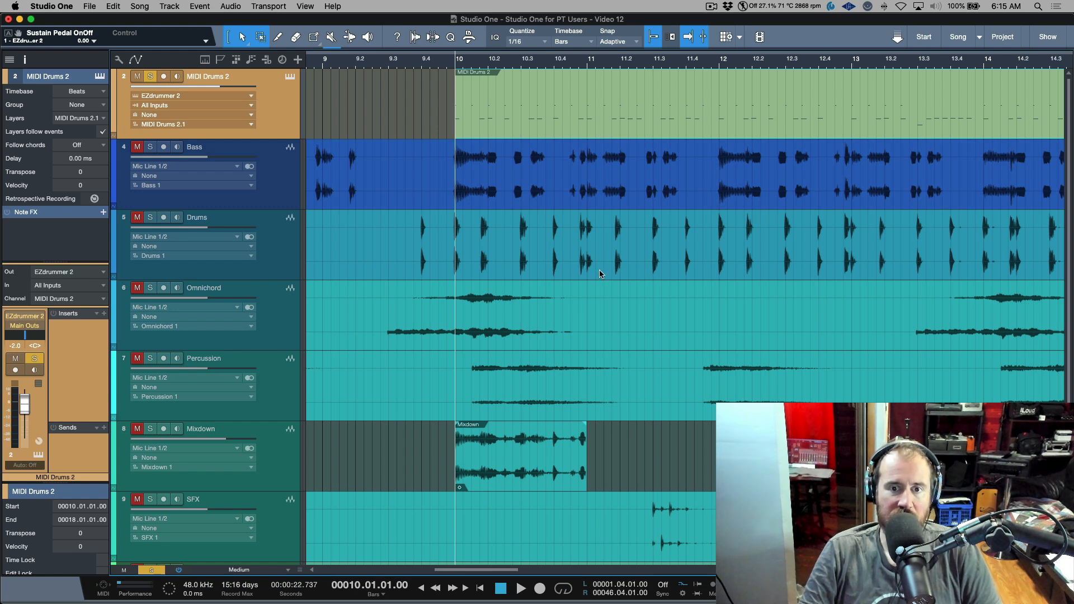
pyautogui.click(645, 417)
pyautogui.press('w')
pyautogui.press('w')
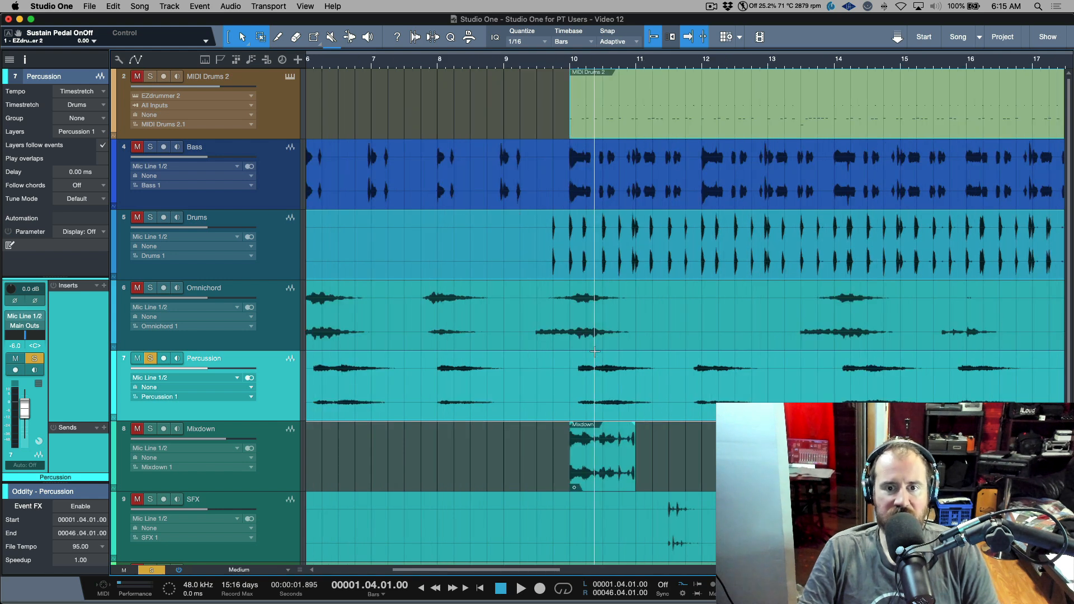
pyautogui.hscroll(1, 596, 199)
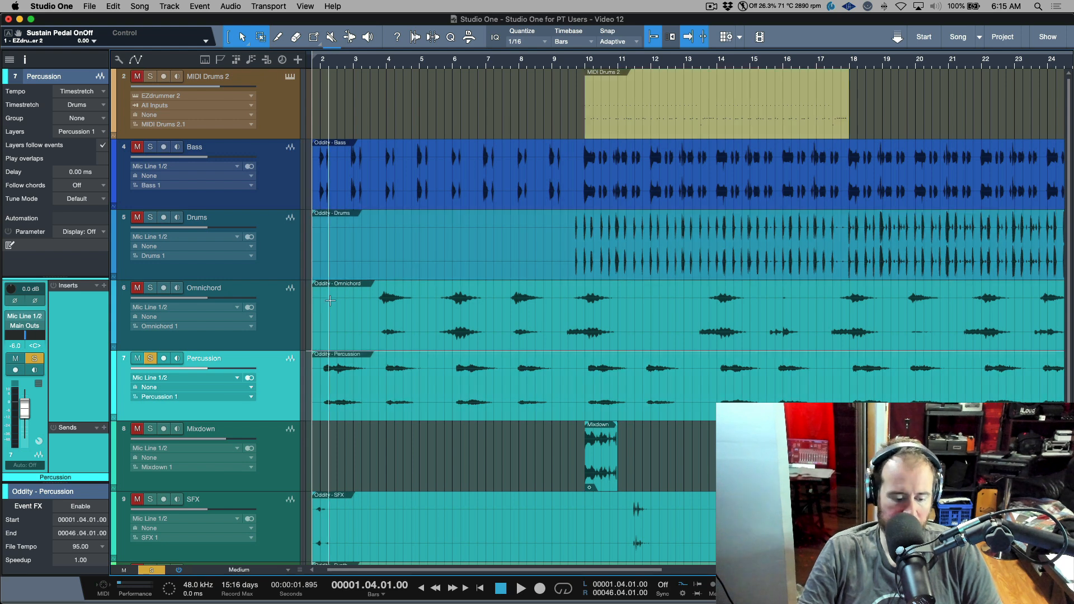
# Step: Turn off the solo on the Percussion track and remove the Mixdown track
pyautogui.click(151, 358)
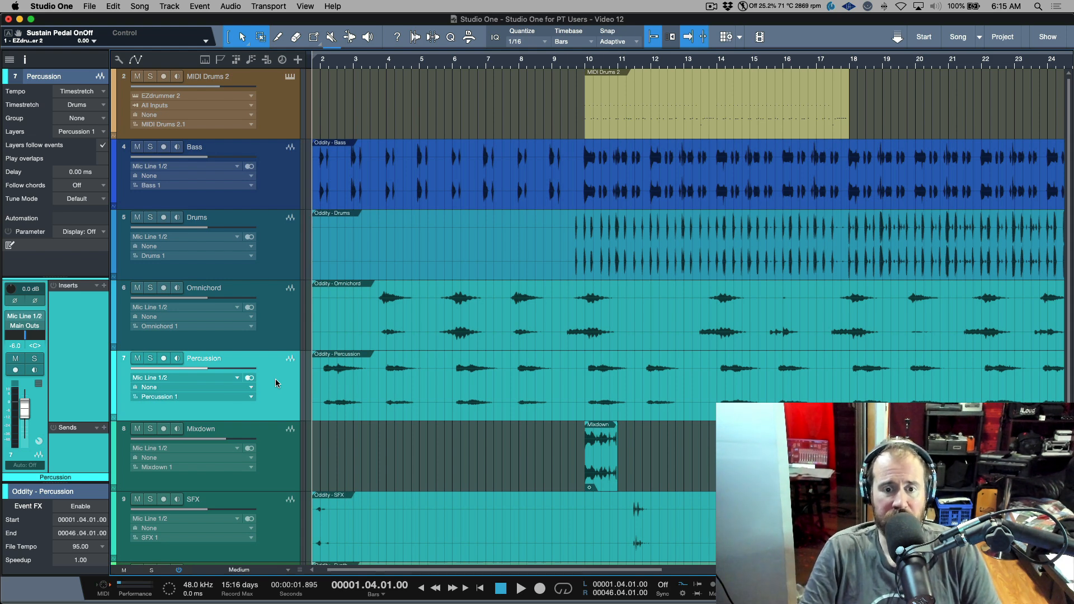
pyautogui.click(280, 451)
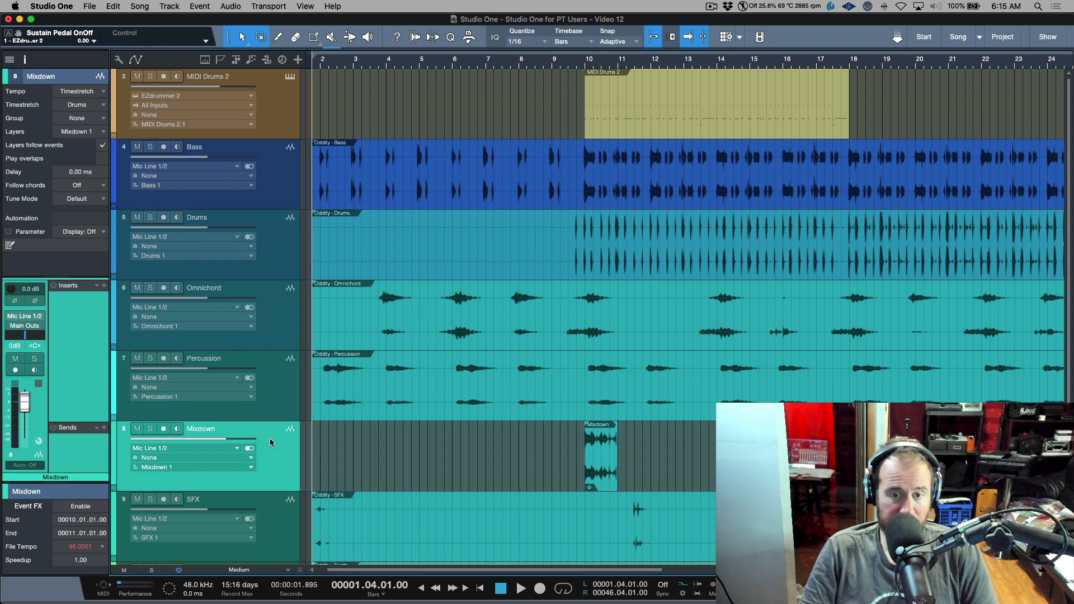
pyautogui.hotkey('shift', 't')
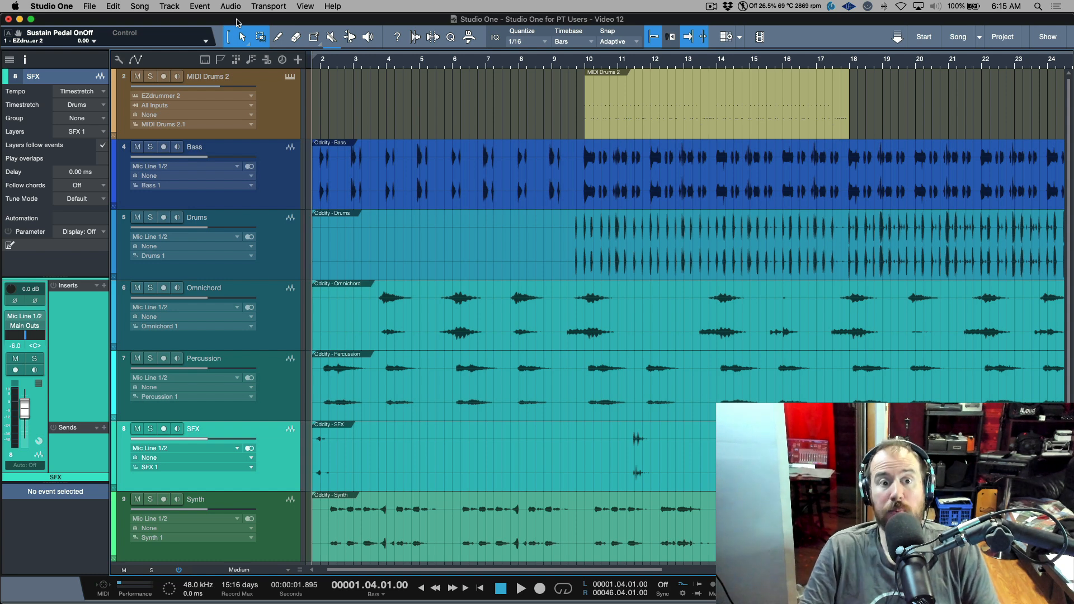
# Step: Open the Export Mixdown settings, view the Wave File format options, and enable AIFF File as an export format
pyautogui.click(141, 7)
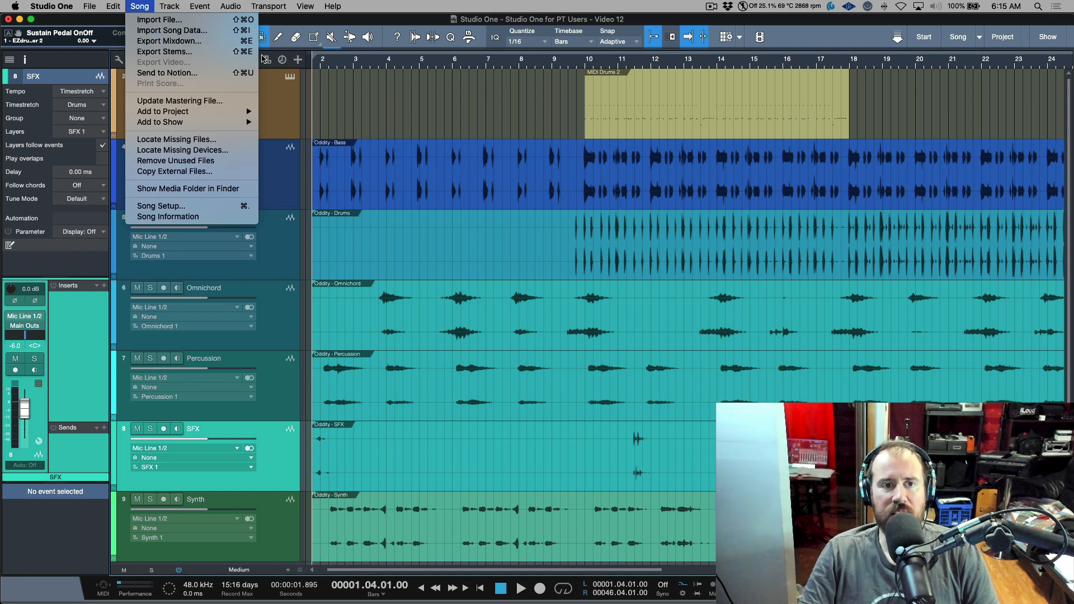
pyautogui.click(212, 41)
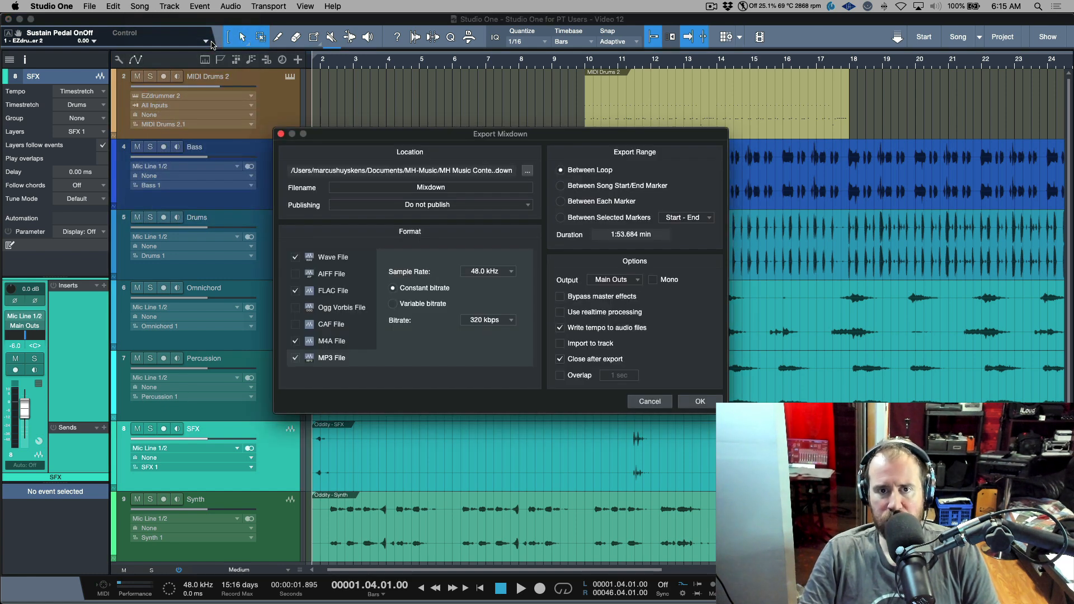
pyautogui.moveTo(616, 137); pyautogui.dragTo(694, 134)
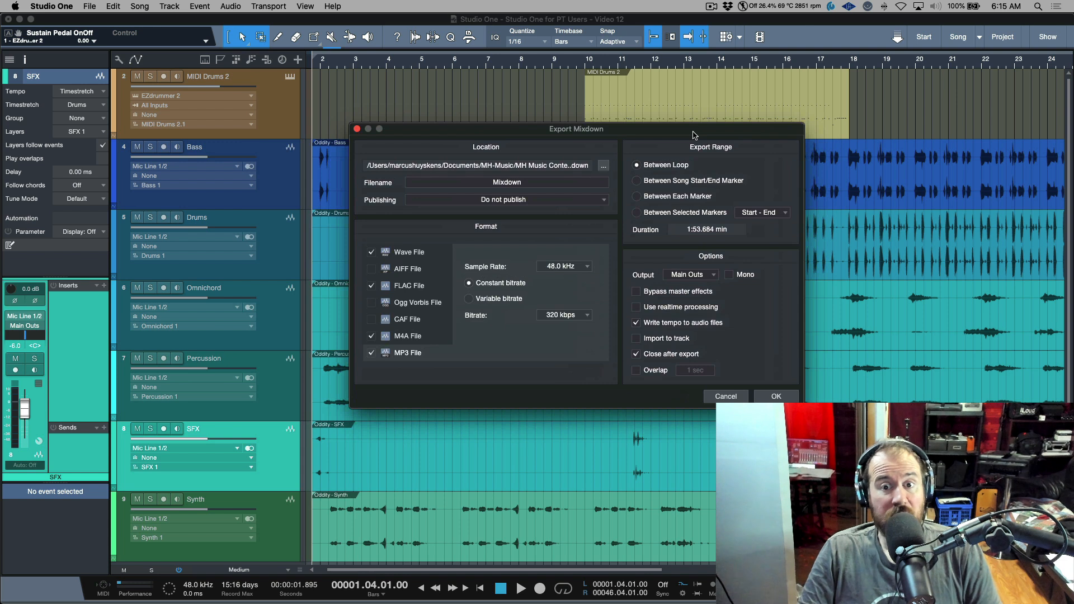
pyautogui.click(424, 252)
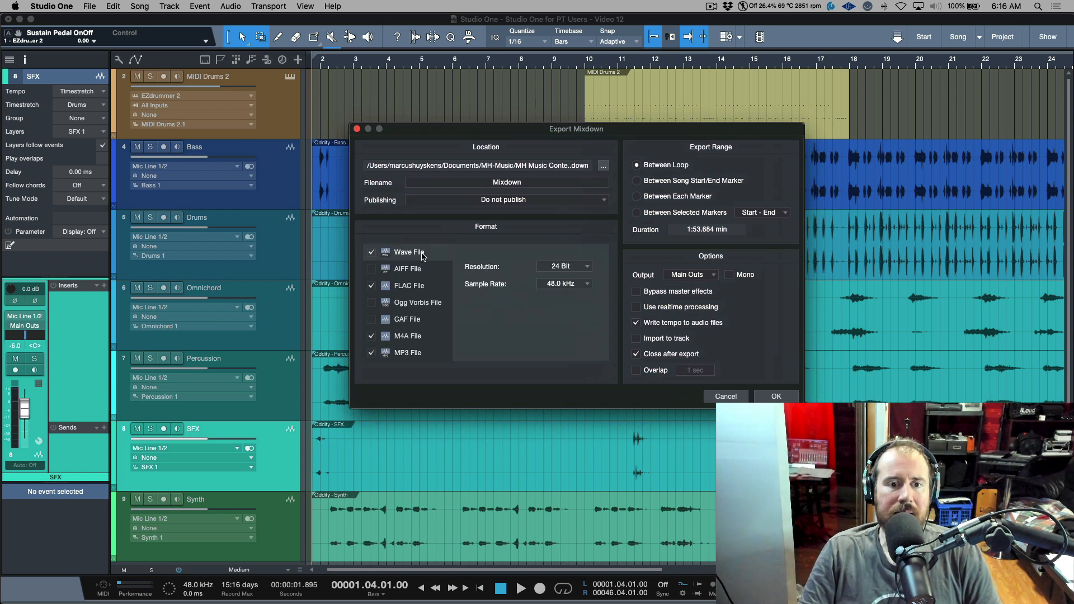
pyautogui.click(371, 270)
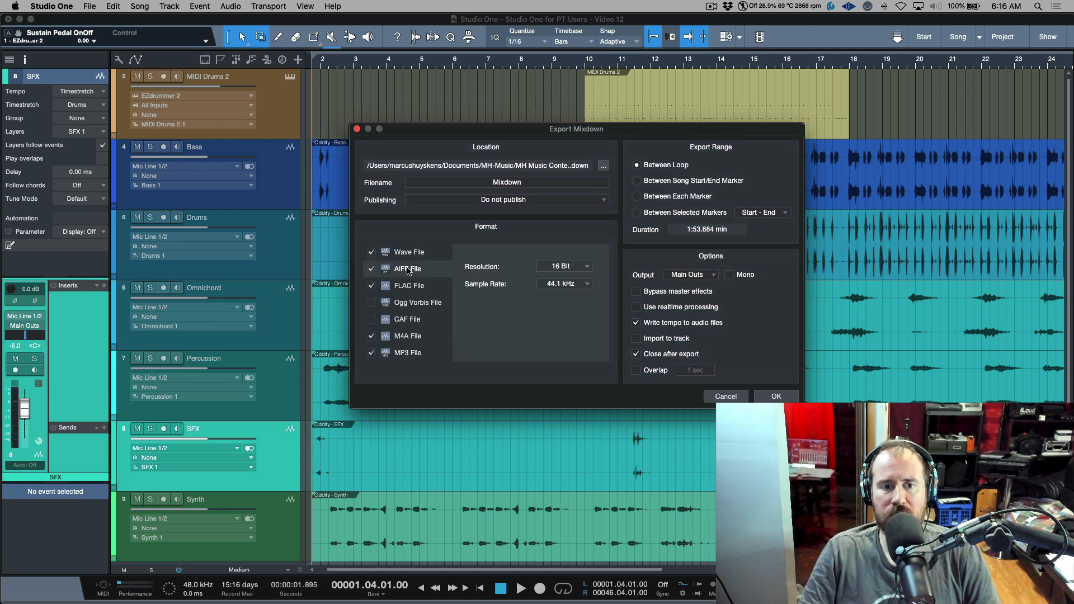
# Step: Set the FLAC File export format to 24 Bit resolution and an 88.2 kHz sample rate
pyautogui.click(433, 286)
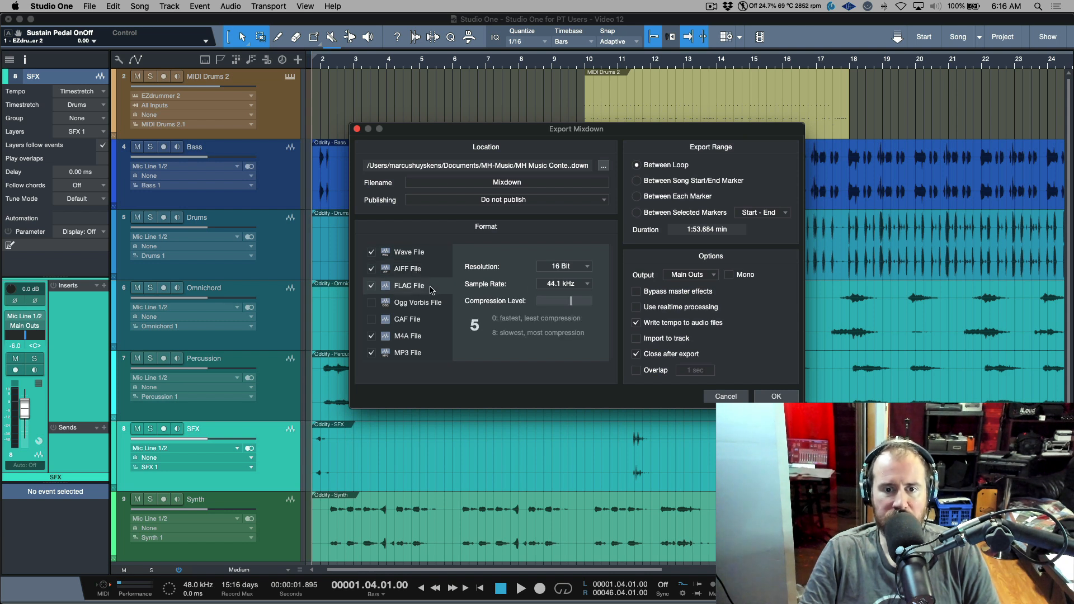
pyautogui.click(582, 269)
pyautogui.click(568, 290)
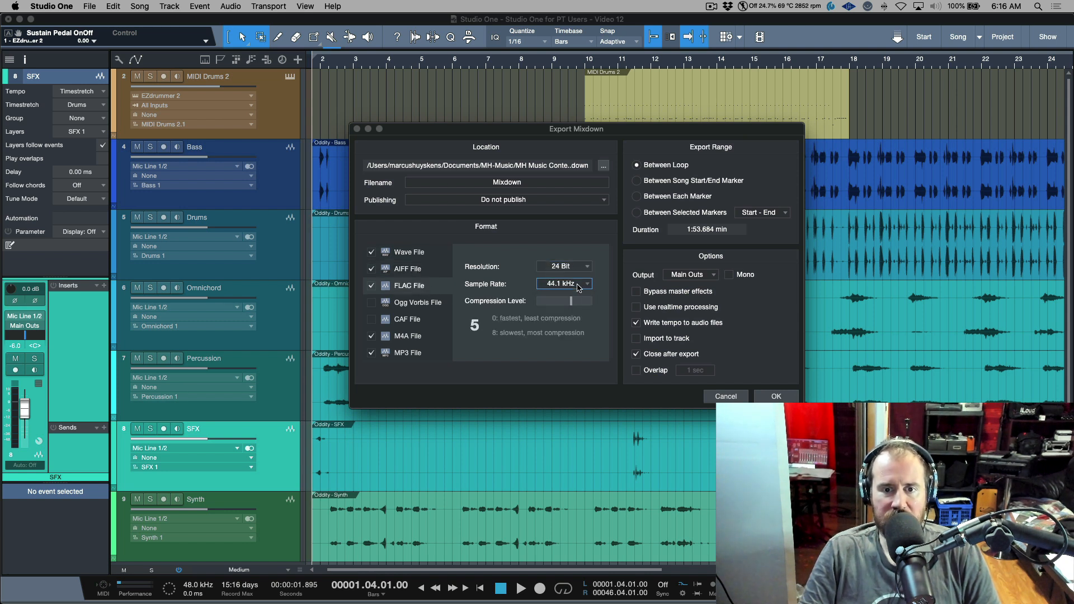
pyautogui.click(580, 284)
pyautogui.click(574, 358)
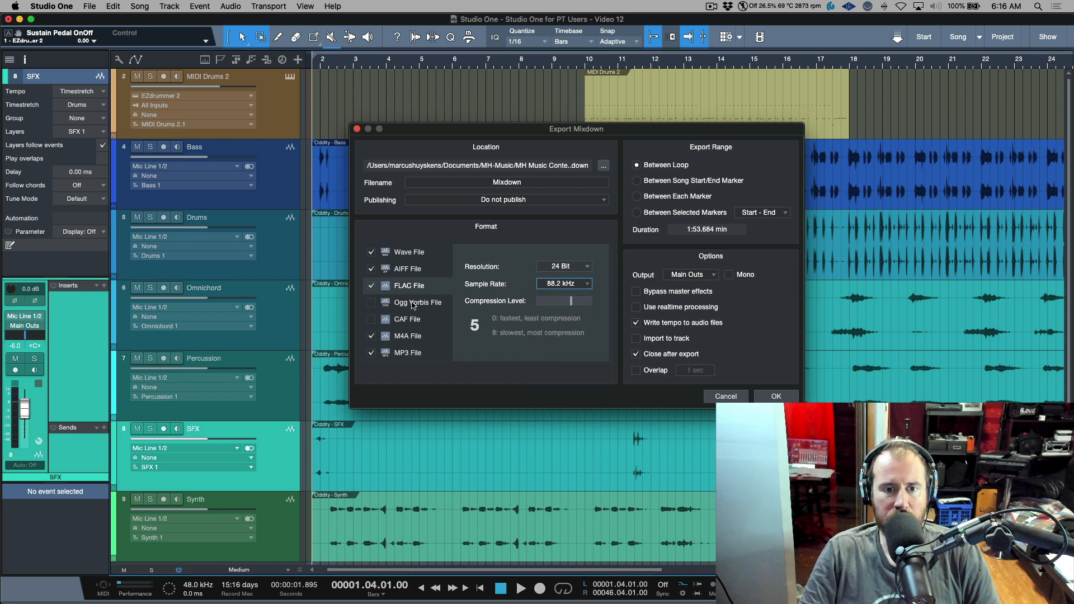
# Step: Review the M4A and MP3 format settings, the filename and the publishing options, and leave Export Mixdown without exporting
pyautogui.click(412, 336)
pyautogui.click(413, 353)
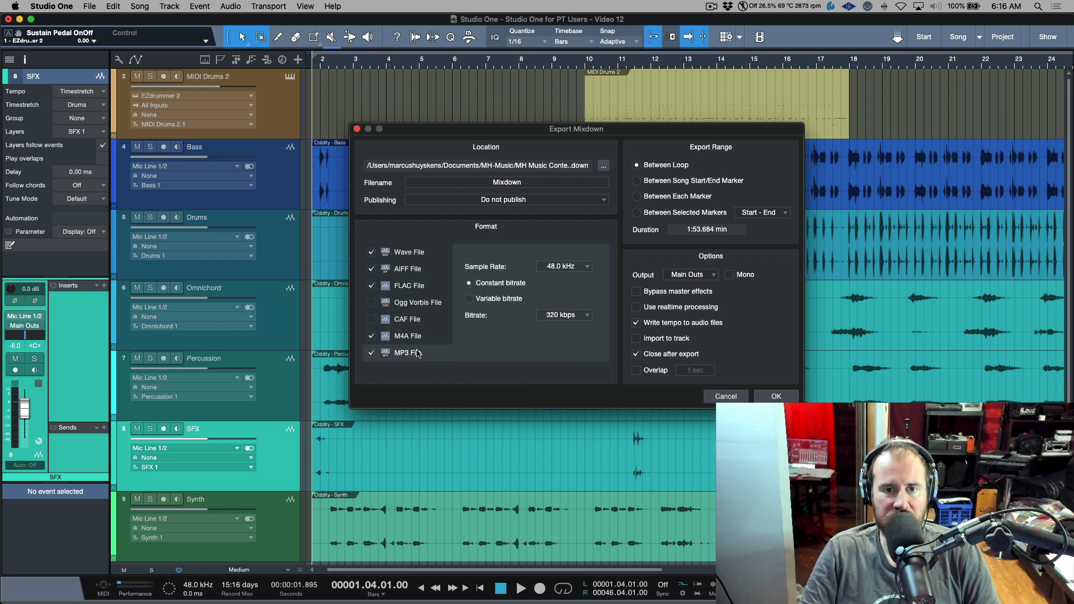
pyautogui.click(518, 183)
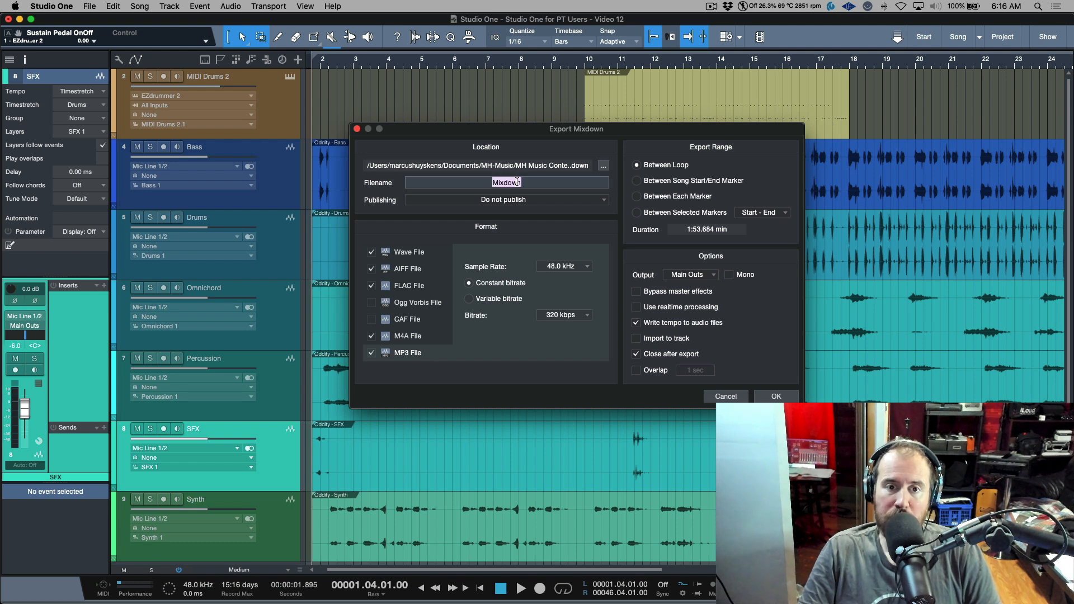
pyautogui.click(596, 204)
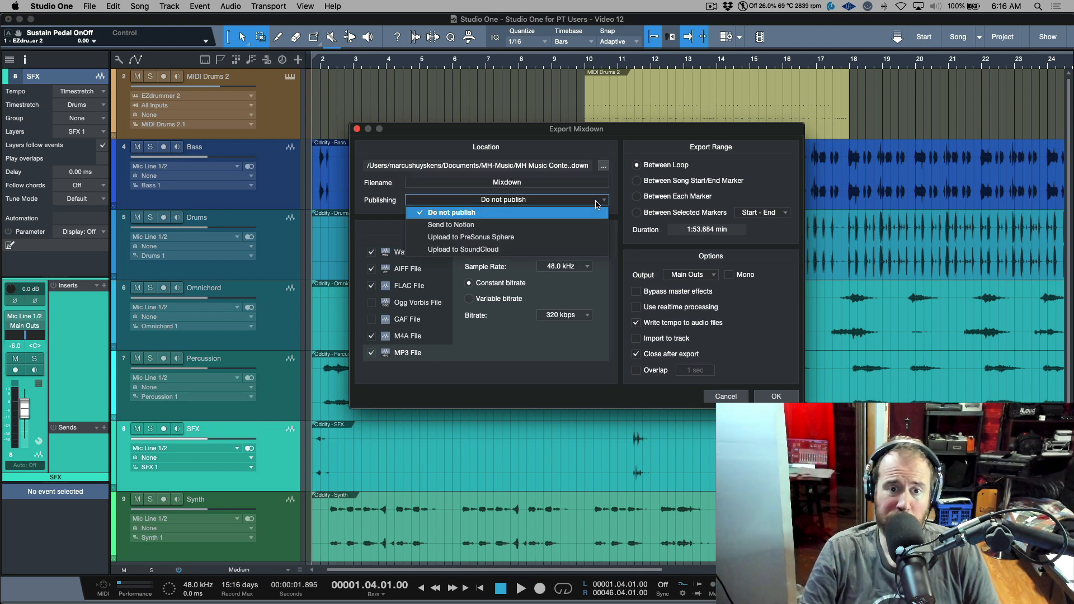
pyautogui.click(395, 230)
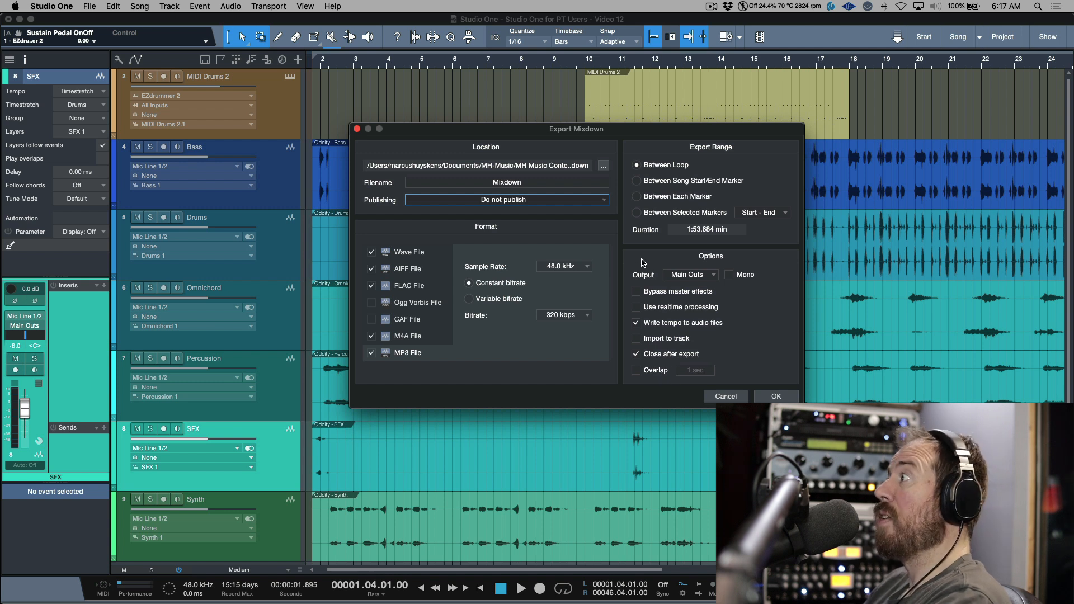
pyautogui.click(727, 396)
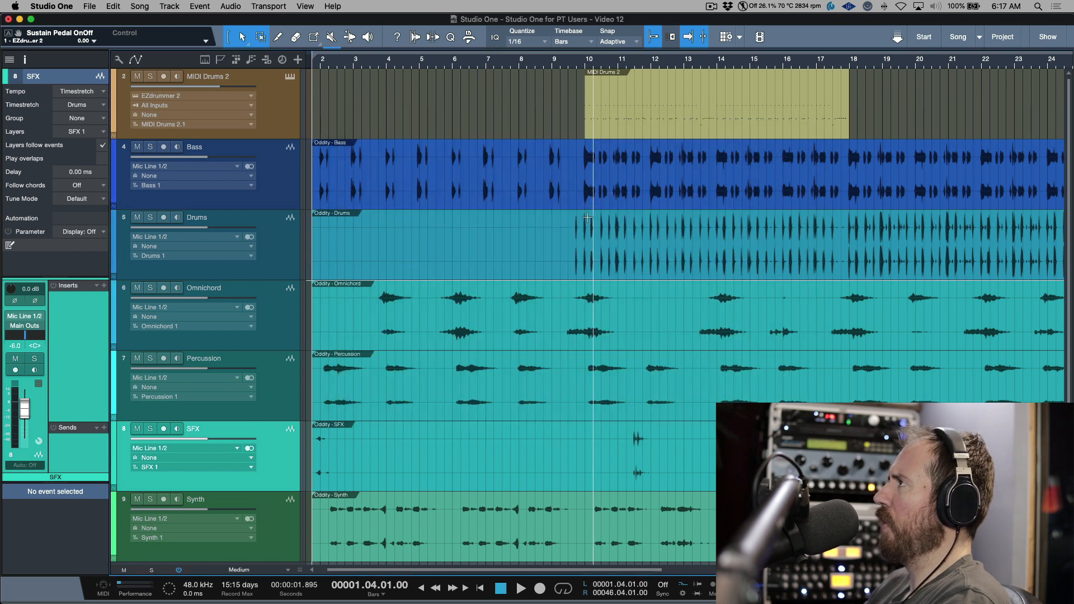
# Step: Set the loop range from different selections: the MIDI Drums 2 event, a Bass range from bar 11 to bar 15, and the whole Bass event
pyautogui.rightClick(563, 589)
pyautogui.click(602, 555)
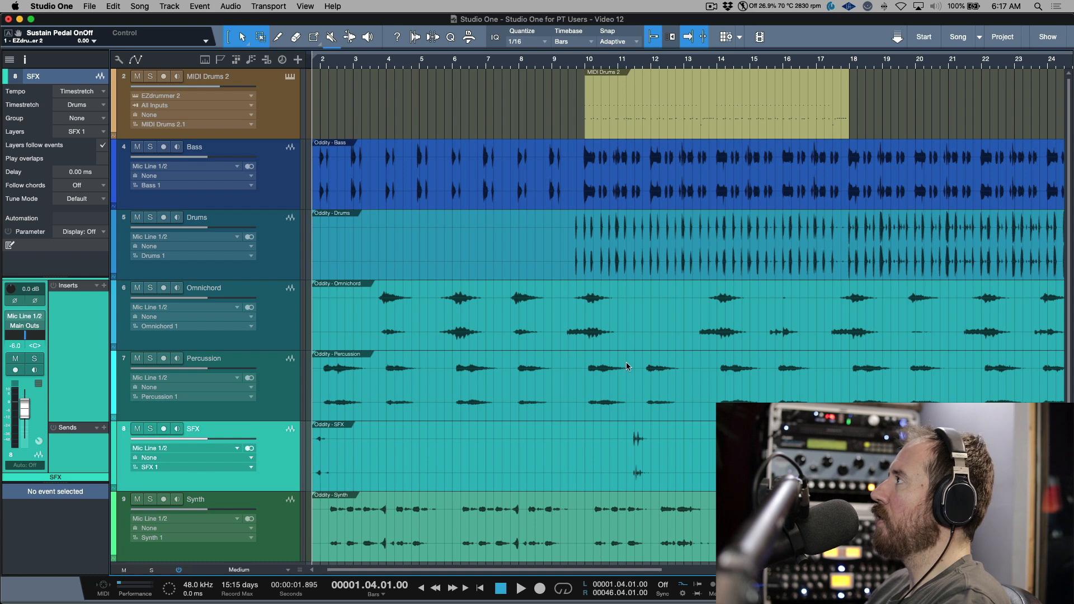
pyautogui.click(675, 127)
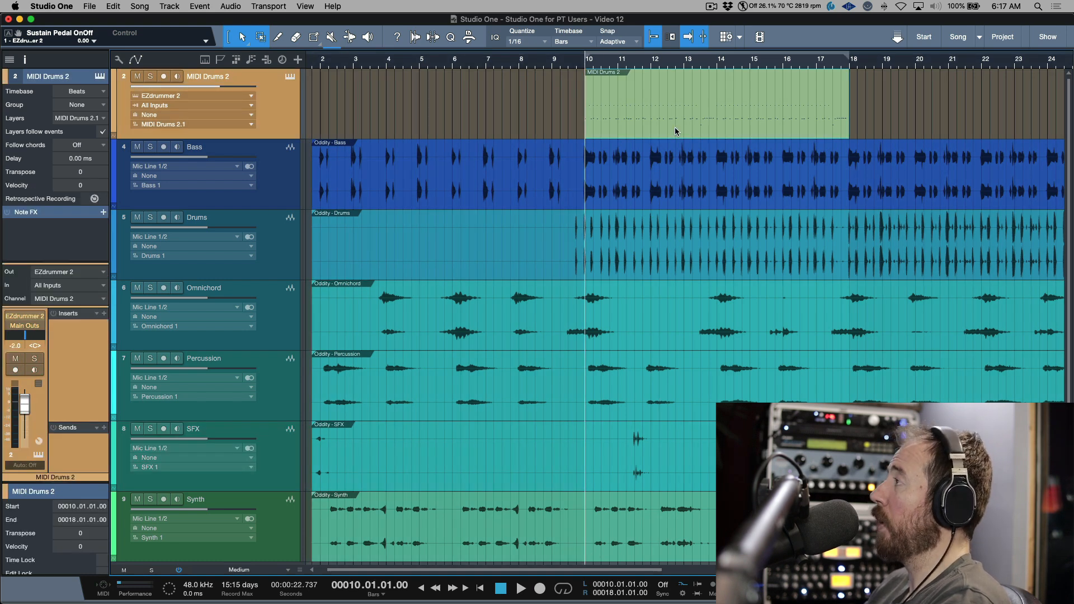
pyautogui.hscroll(-1, 676, 135)
pyautogui.moveTo(630, 155); pyautogui.dragTo(778, 153)
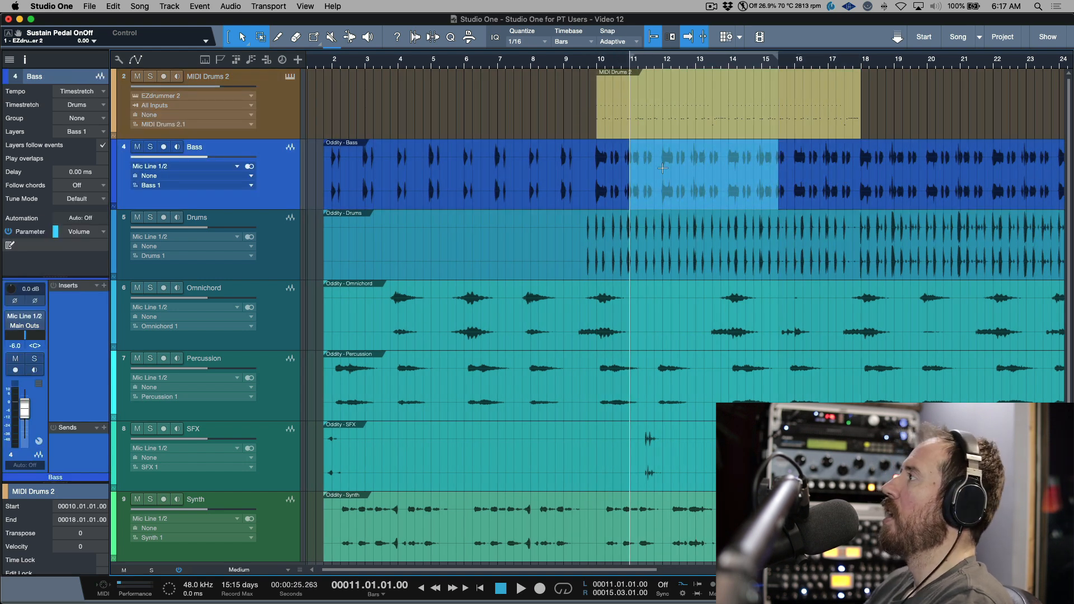
pyautogui.click(859, 201)
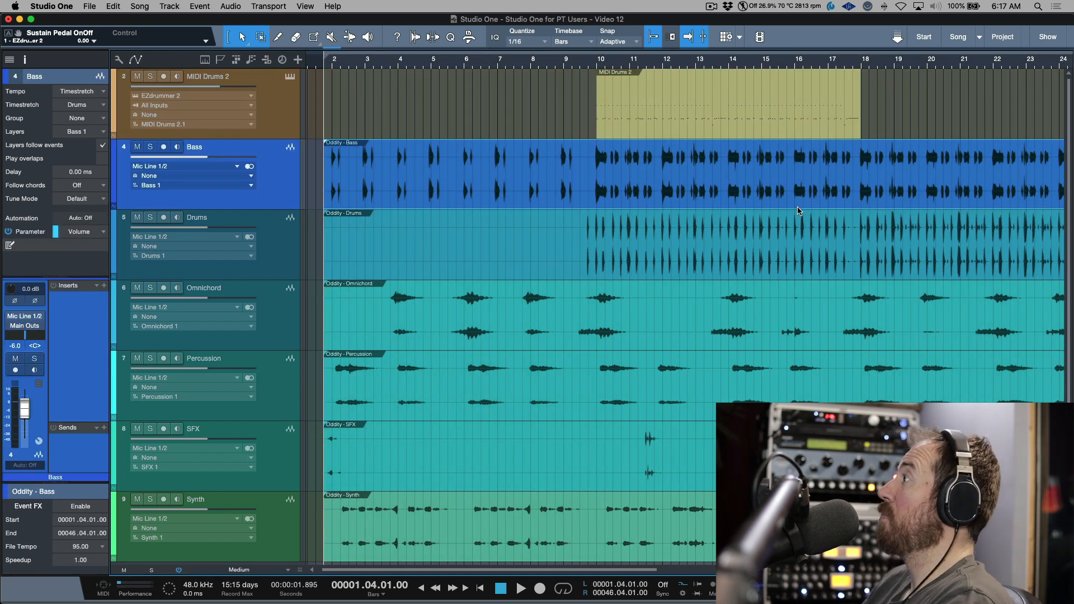
# Step: Select a range on MIDI Drums 2 from bar 3 to bar 18, check the Between Loop export range in Export Mixdown, and cancel
pyautogui.moveTo(374, 102); pyautogui.dragTo(857, 100)
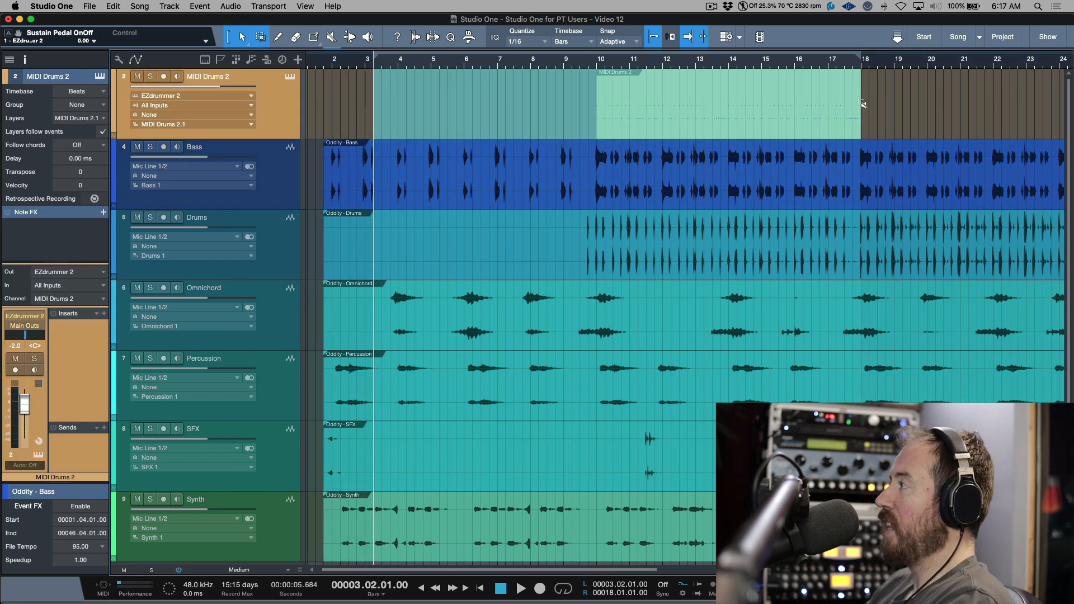
pyautogui.press('super+e')
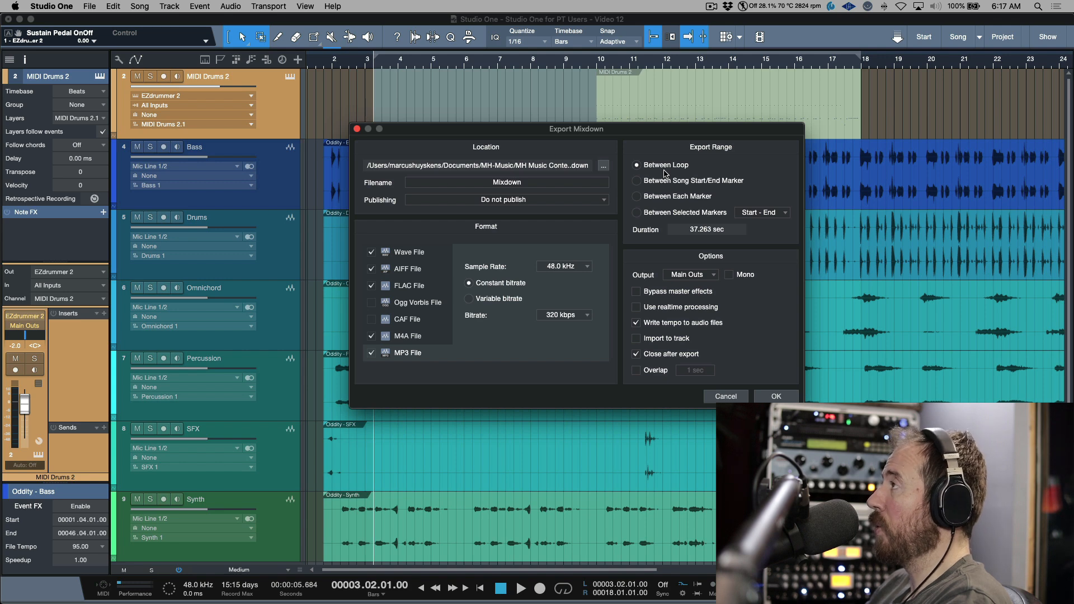
pyautogui.click(727, 396)
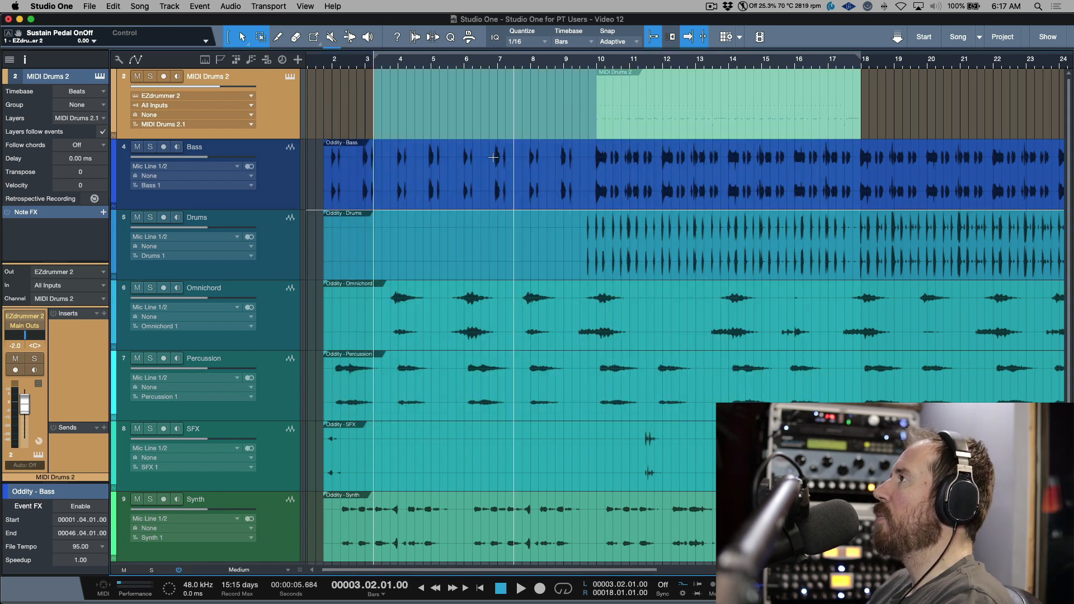
# Step: Show the marker track and set the song Start and End markers to the MIDI Drums 2 event
pyautogui.click(220, 59)
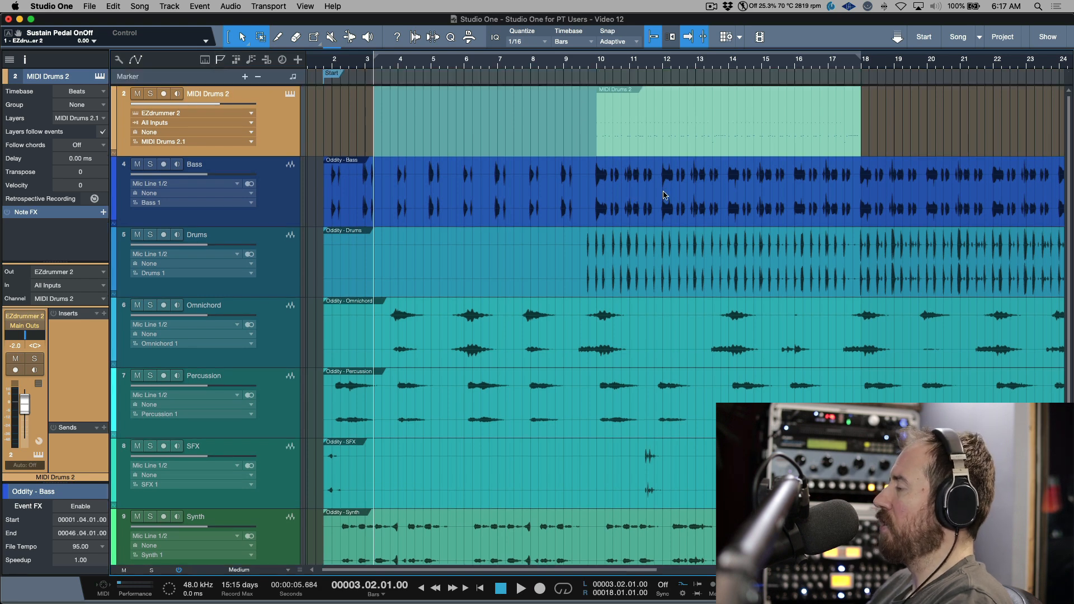
pyautogui.press('f')
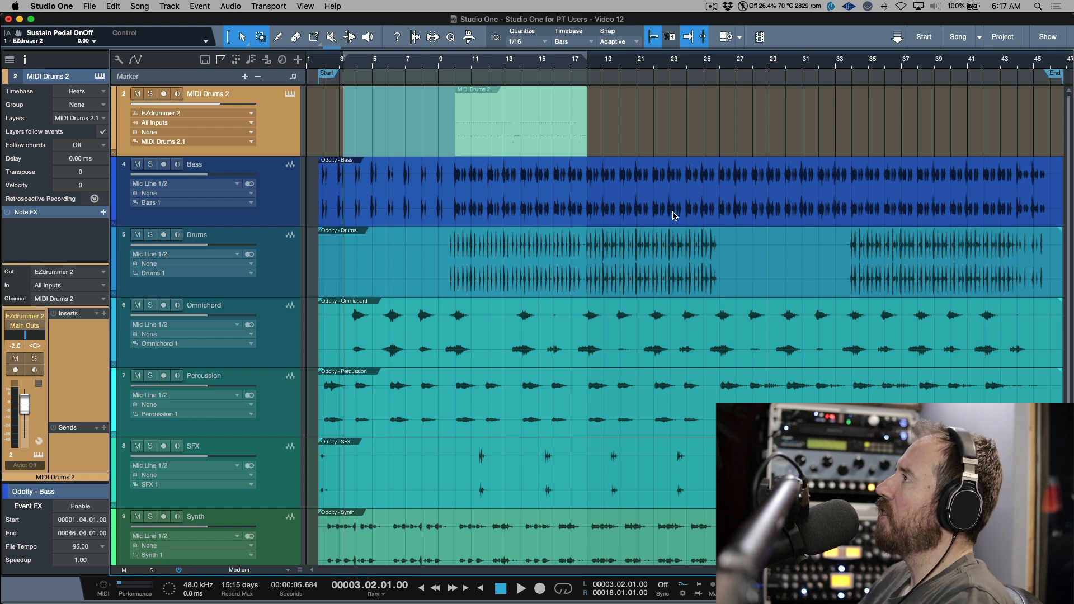
pyautogui.click(582, 151)
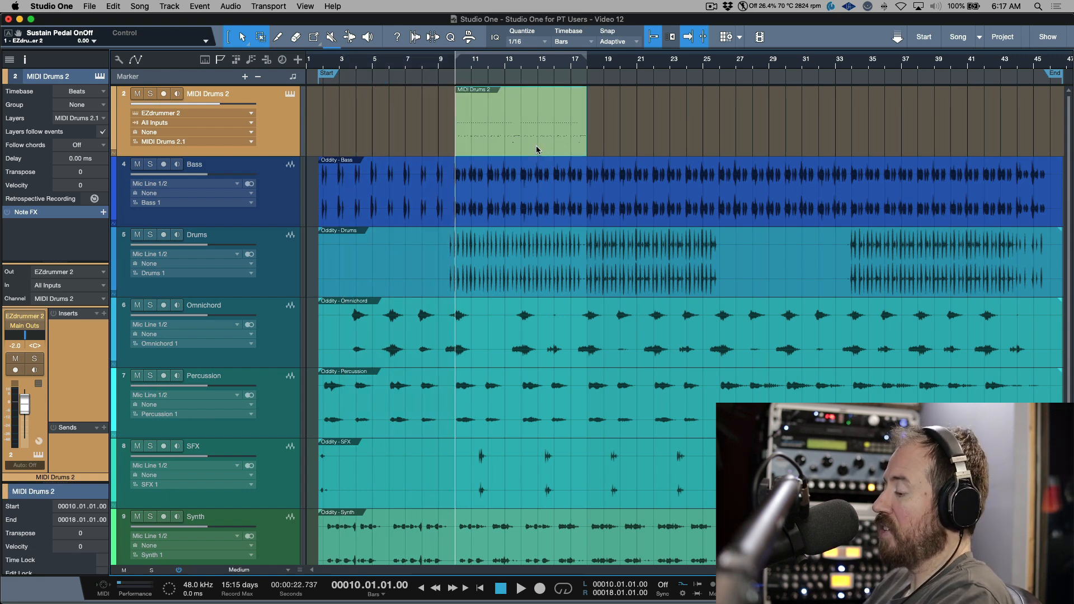
pyautogui.hotkey('shift', 'p')
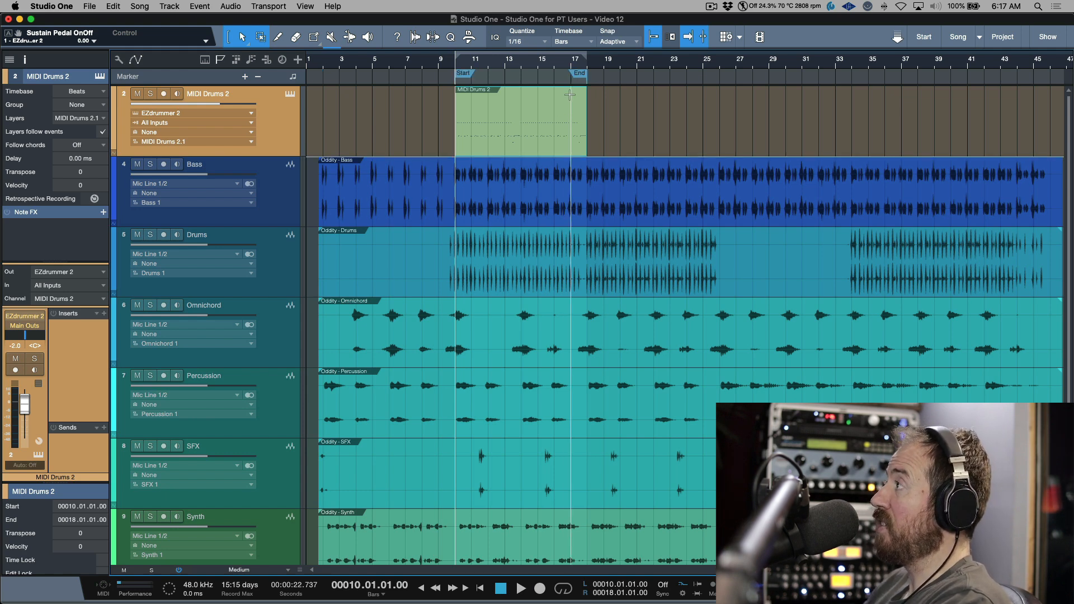
# Step: Move the song's End marker to about bar 19
pyautogui.moveTo(581, 74)
pyautogui.mouseDown()
pyautogui.moveTo(632, 80)
pyautogui.moveTo(570, 82)
pyautogui.moveTo(642, 85)
pyautogui.moveTo(606, 77)
pyautogui.mouseUp()
pyautogui.click(654, 41)
pyautogui.click(654, 39)
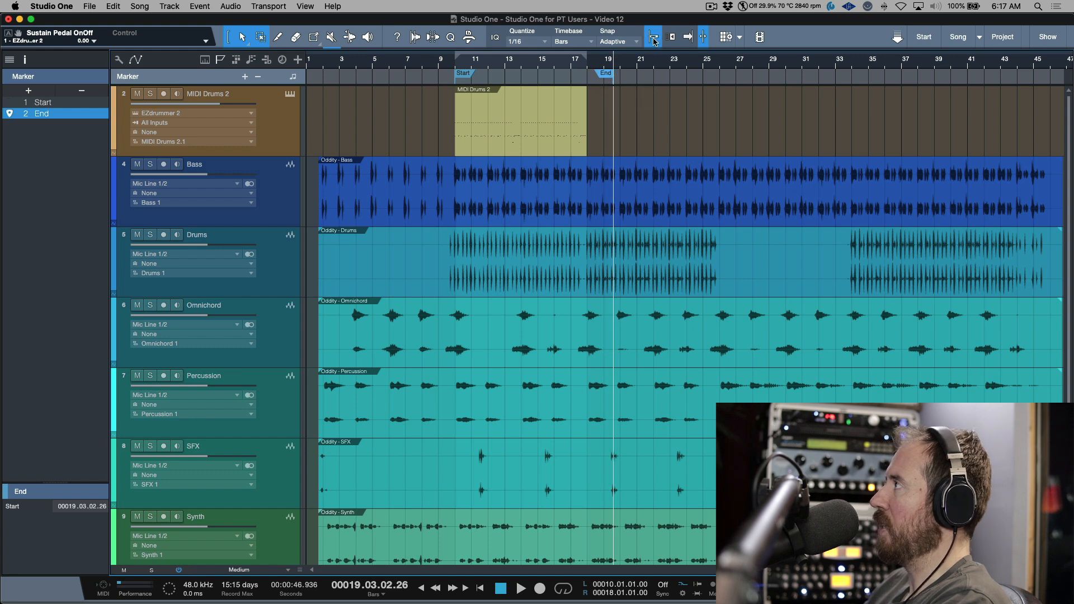
# Step: Undo the Start and End marker changes, hide the marker track and clear the event selection
pyautogui.click(617, 214)
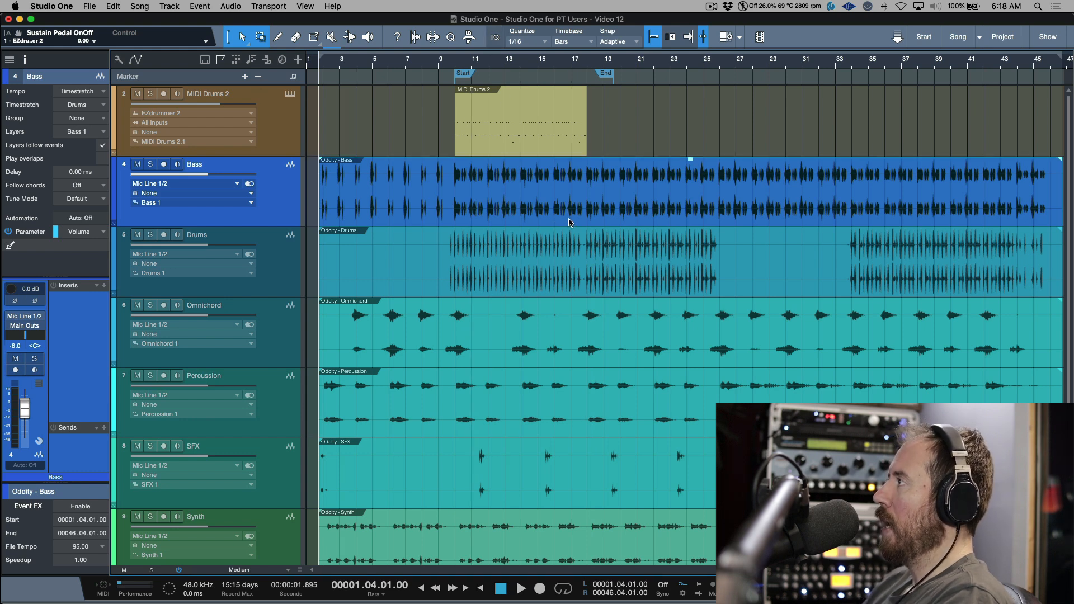
pyautogui.press('super+z')
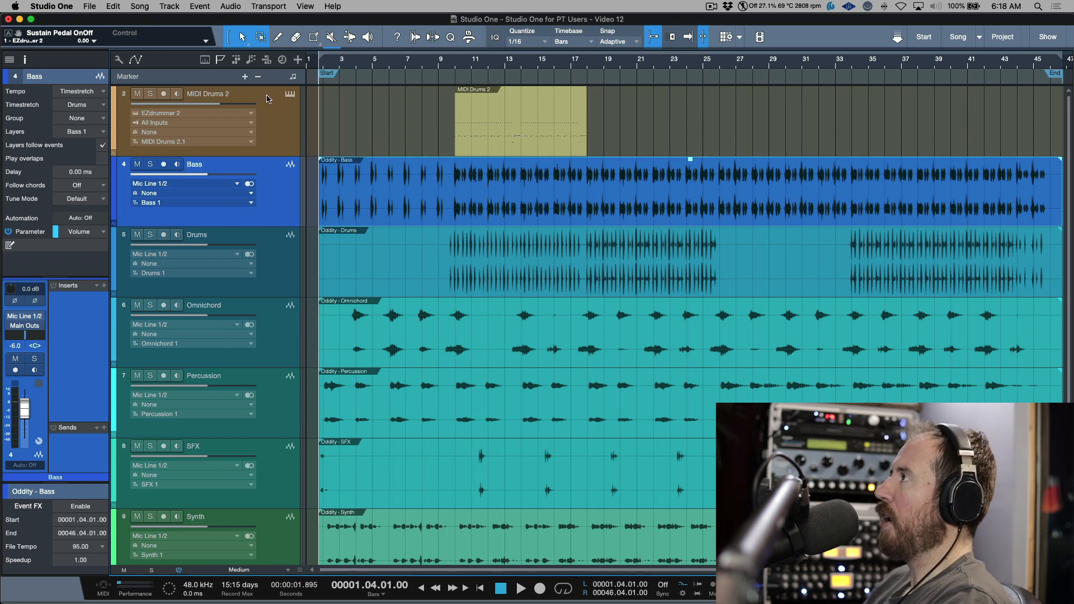
pyautogui.click(222, 62)
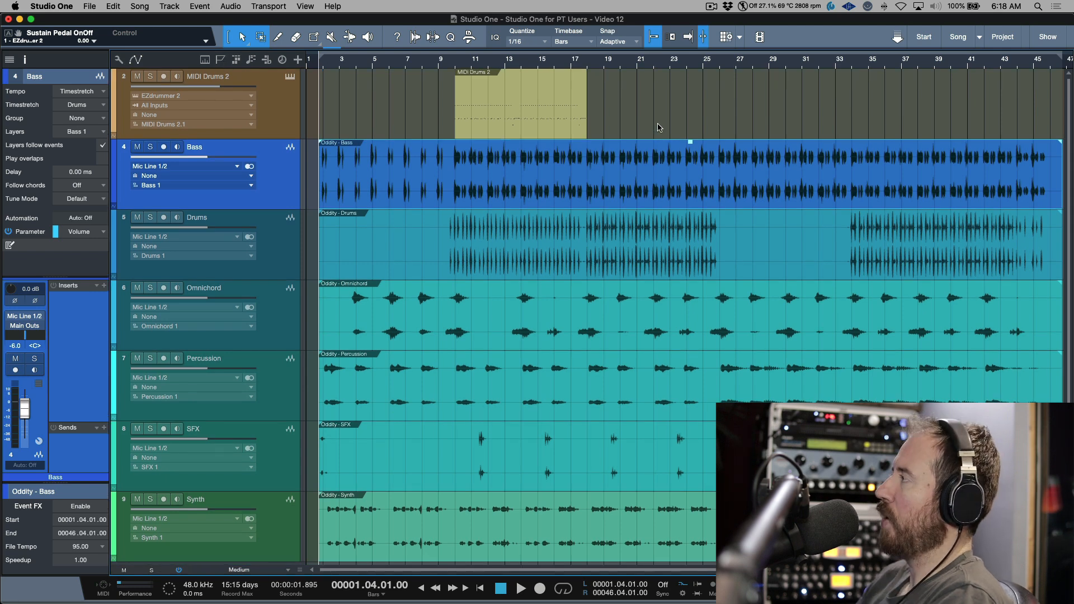
pyautogui.click(674, 129)
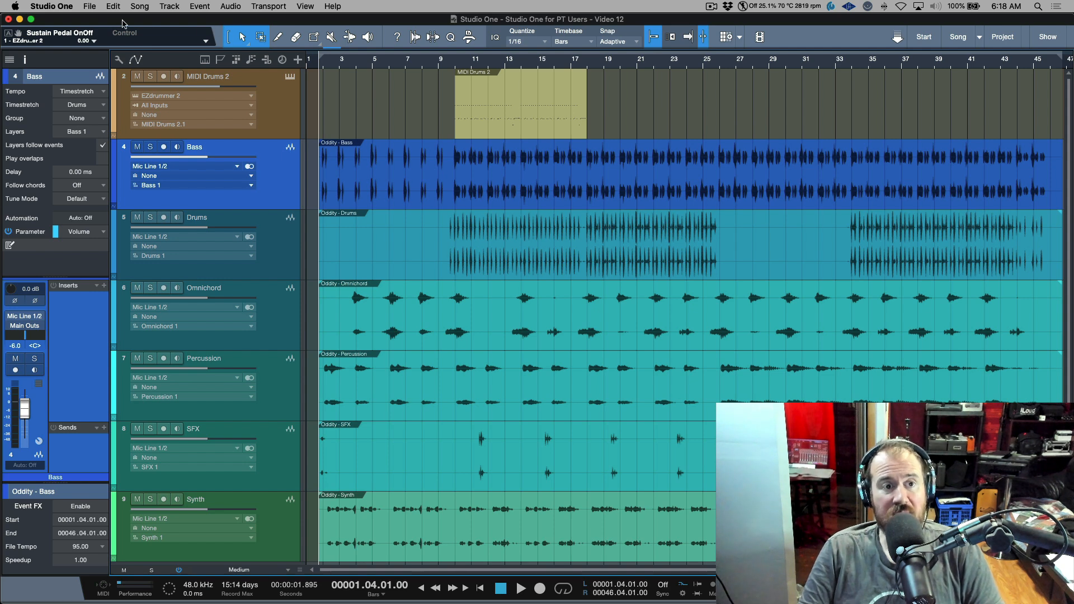
# Step: Open the Export Stems settings, review the channel sources and export options, and cancel without exporting
pyautogui.click(139, 7)
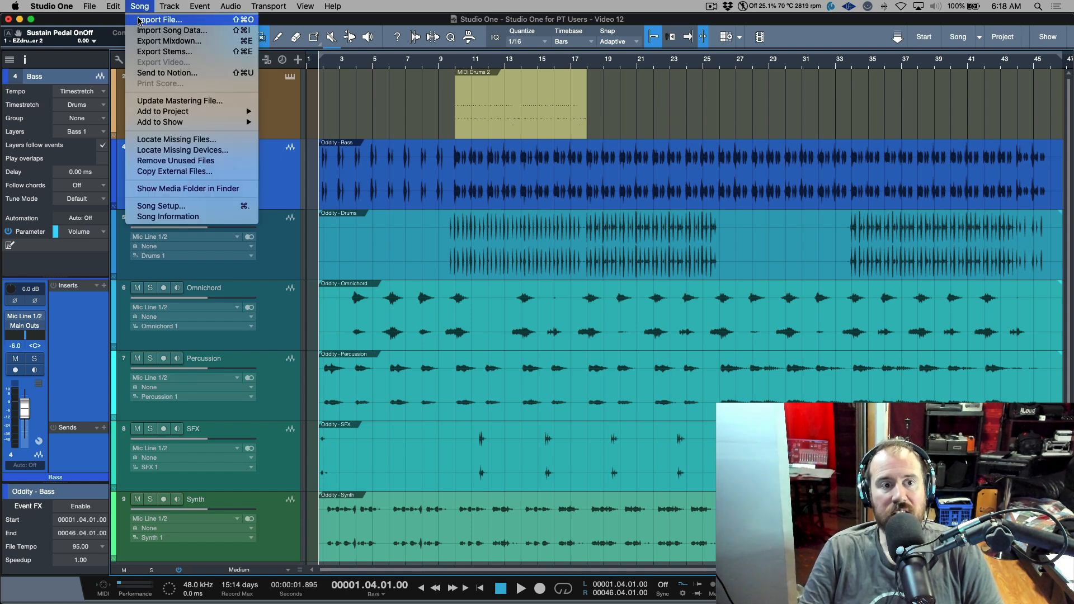
pyautogui.click(152, 52)
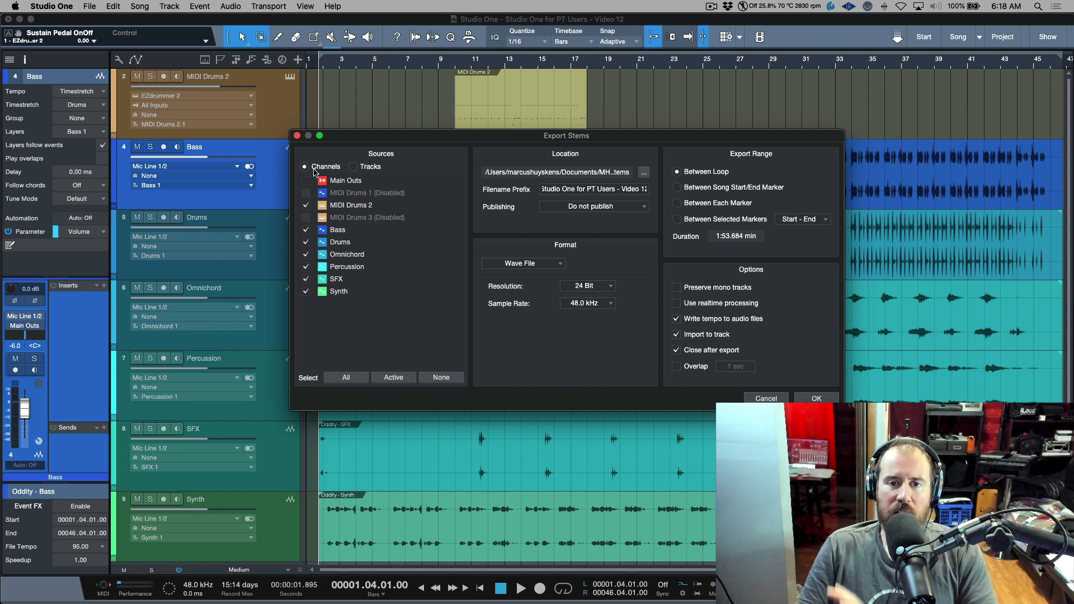
pyautogui.click(770, 400)
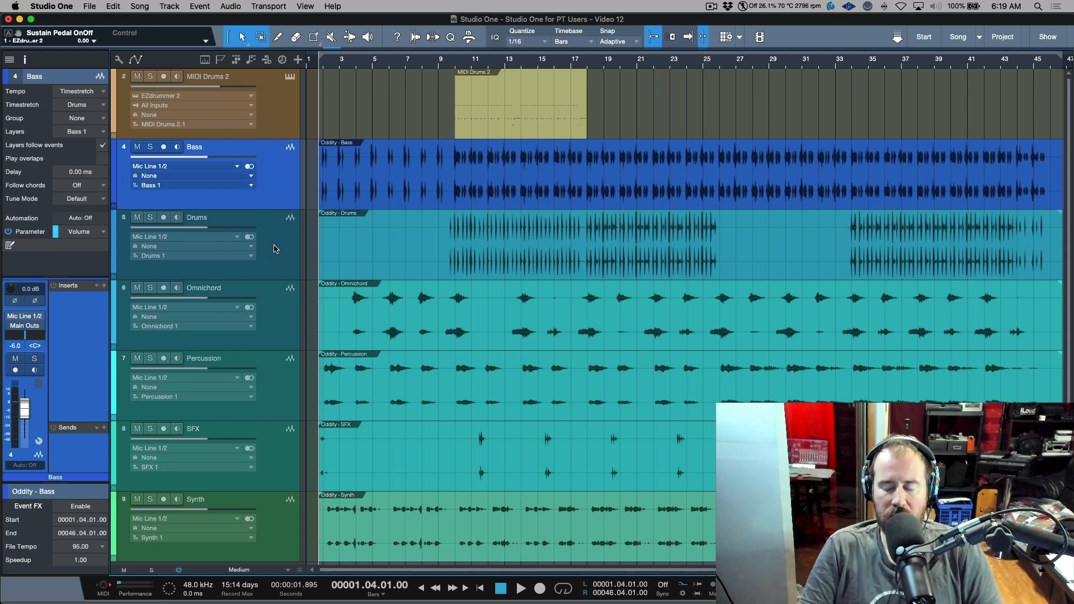
# Step: Show the mixing console, hide the MIDI Drums 2 track and unhide MIDI Drums 3 through the channel list
pyautogui.press('F3')
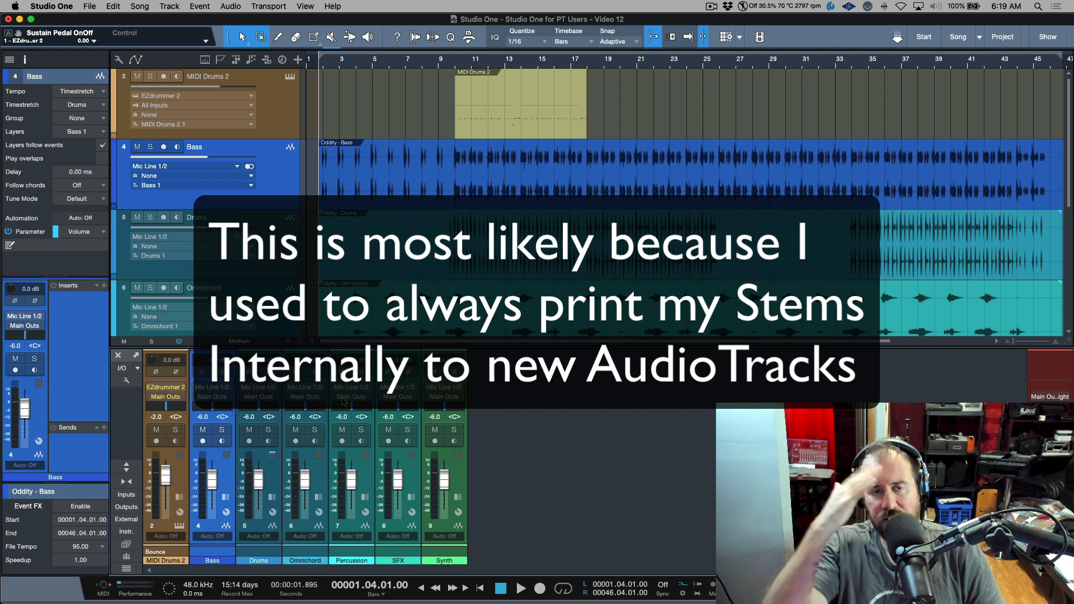
pyautogui.click(276, 111)
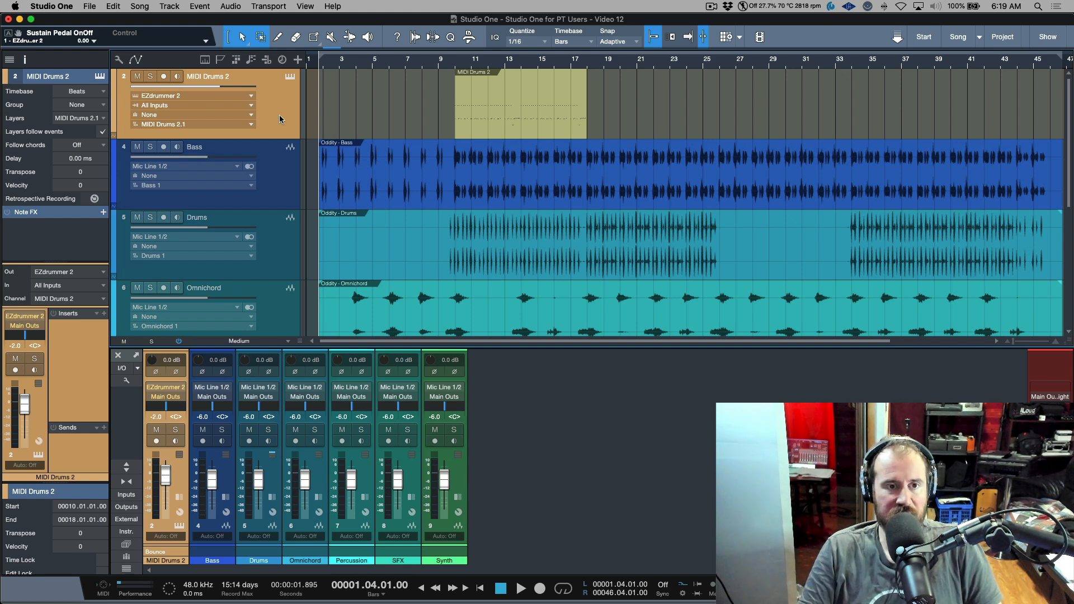
pyautogui.hotkey('shift', 'h')
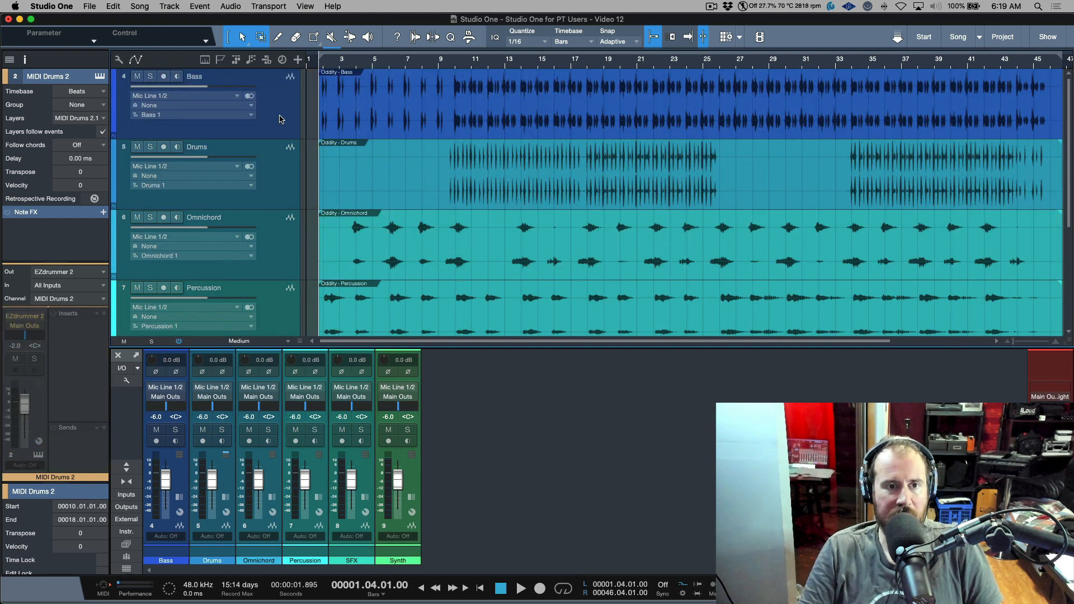
pyautogui.click(126, 571)
pyautogui.click(167, 390)
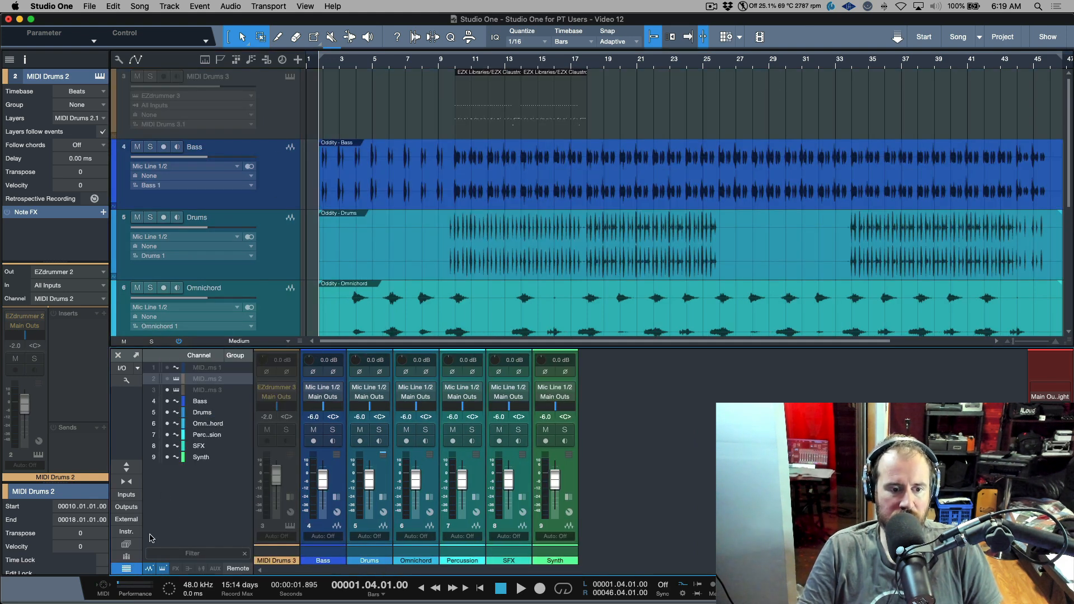
pyautogui.click(126, 569)
# Step: Enable the MIDI Drums 3 track and merge its two events between bars 10 and 18 into one
pyautogui.rightClick(291, 120)
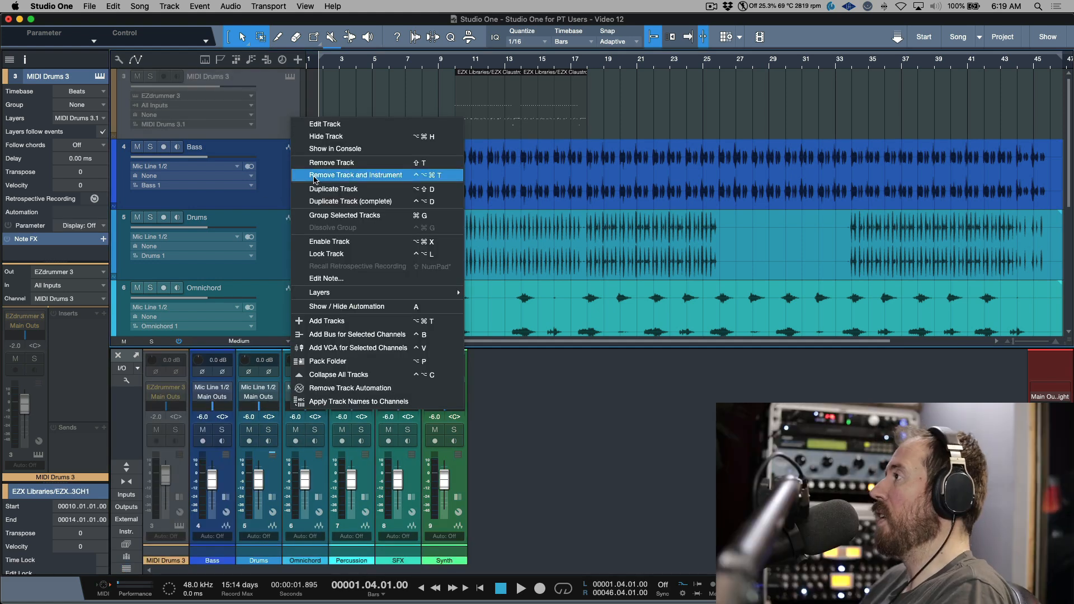
pyautogui.click(331, 244)
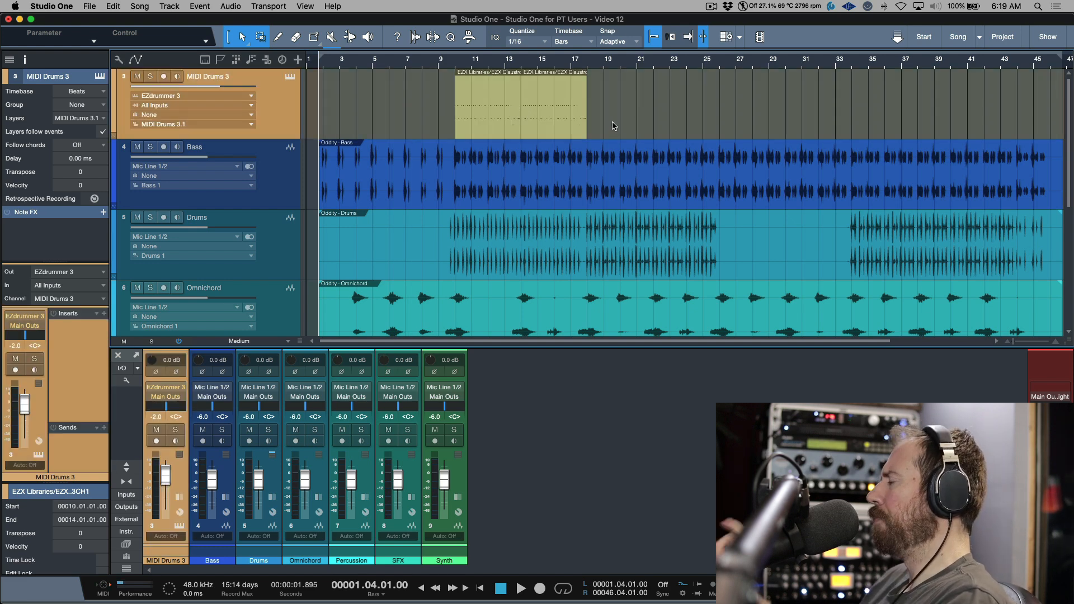
pyautogui.moveTo(647, 124); pyautogui.dragTo(347, 112)
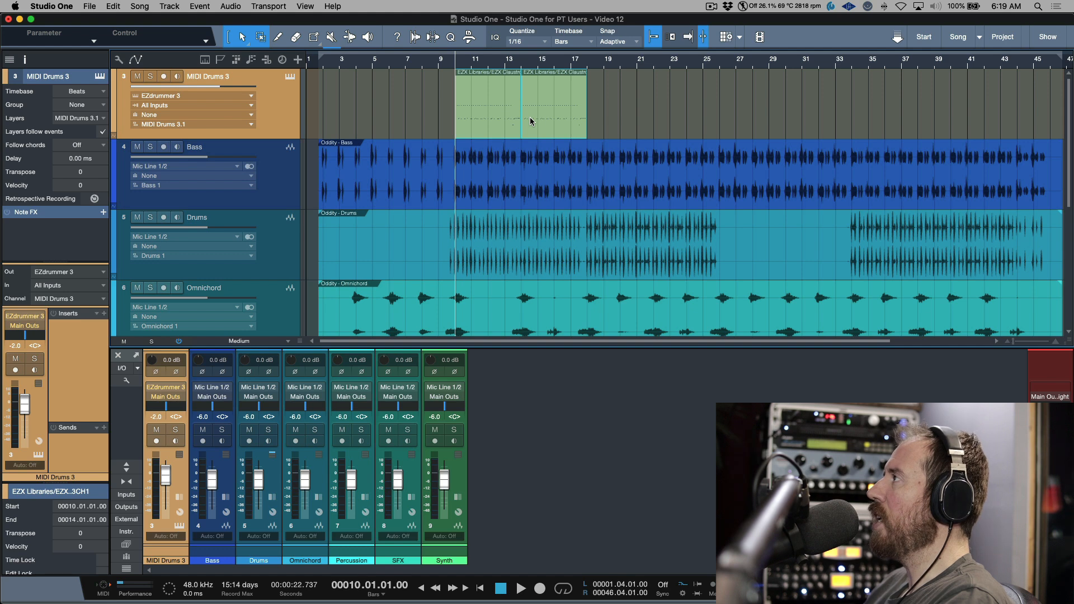
pyautogui.press('g')
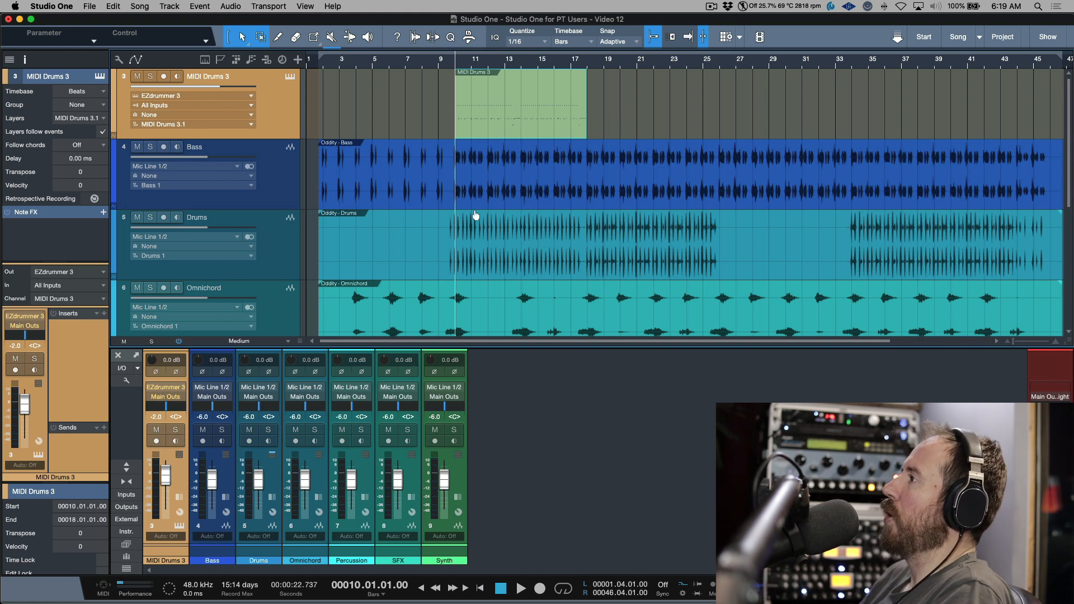
# Step: Switch to Pro Tools and assign Snare, Hi Snare and Racktoms in Midi Drums 3's EZdrummer mixer to outputs 2, 3 and 4, closing the plug-in
pyautogui.press('super+Tab')
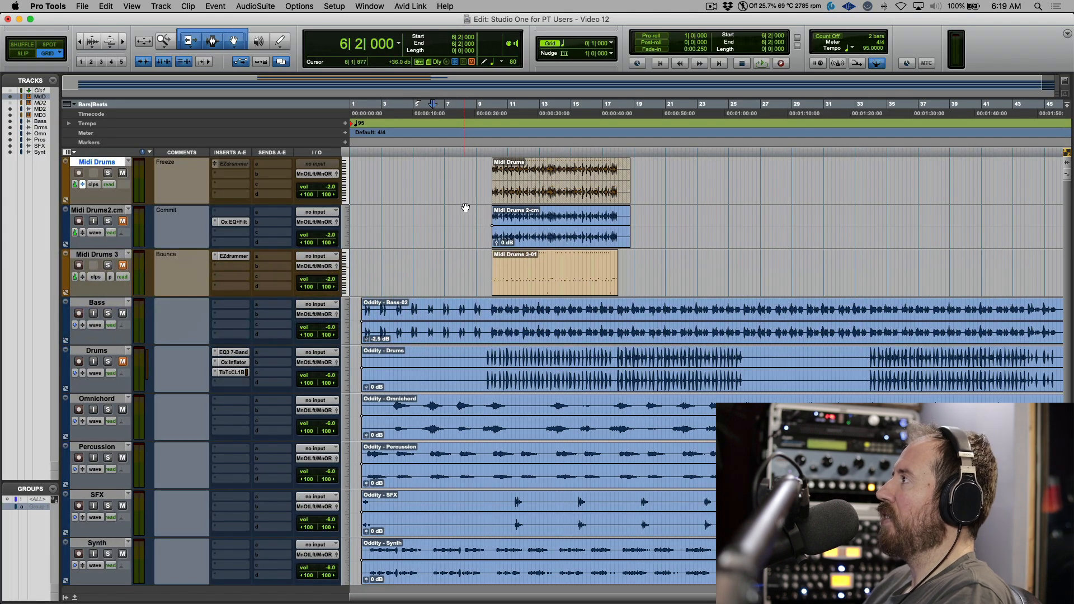
pyautogui.click(237, 261)
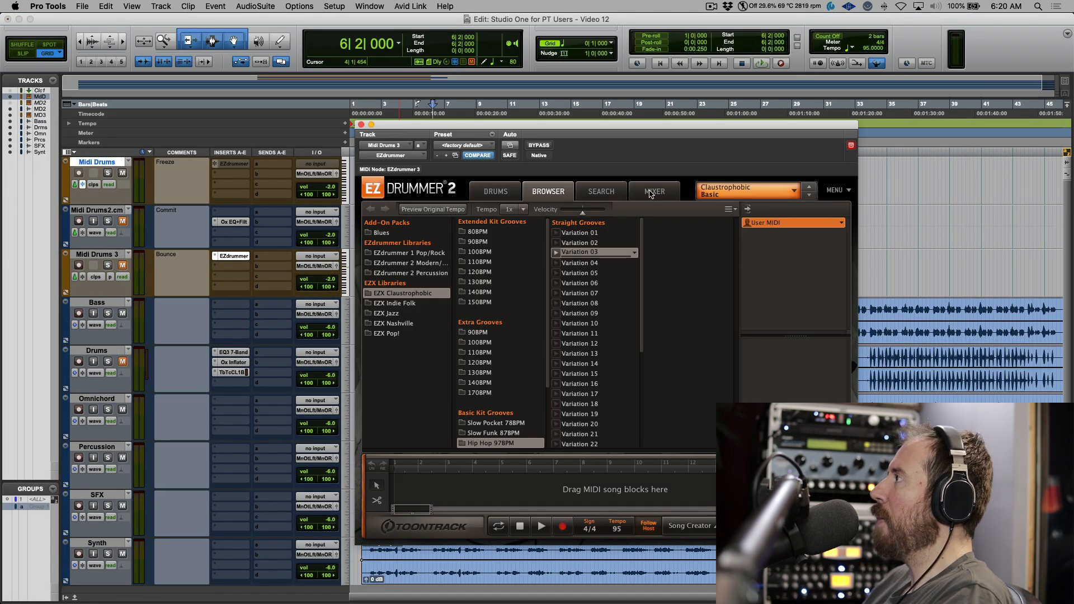
pyautogui.click(651, 193)
pyautogui.click(438, 359)
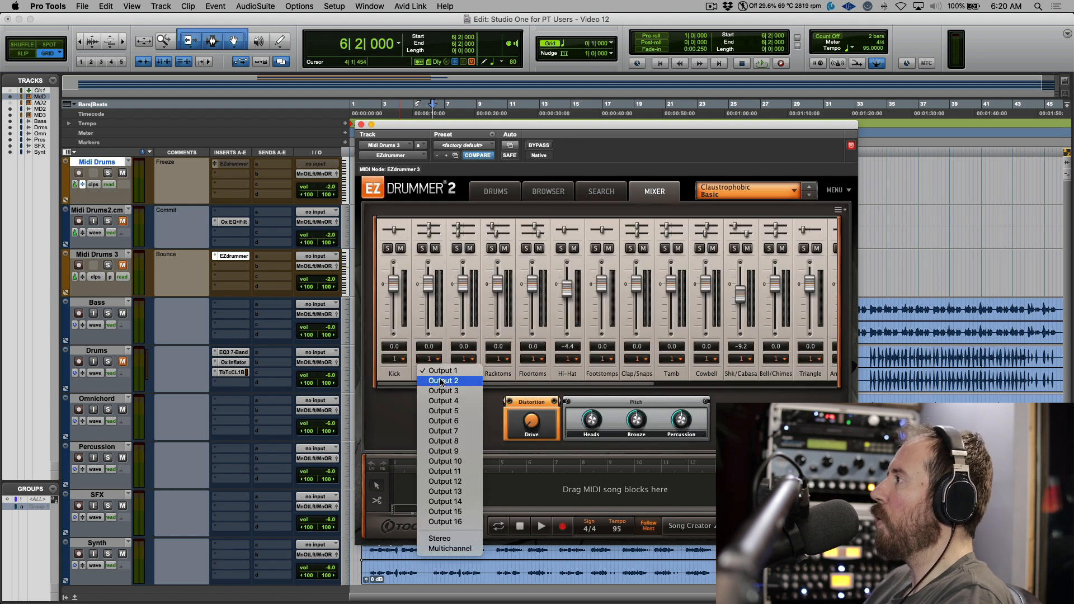
pyautogui.click(443, 381)
pyautogui.click(472, 359)
pyautogui.click(476, 390)
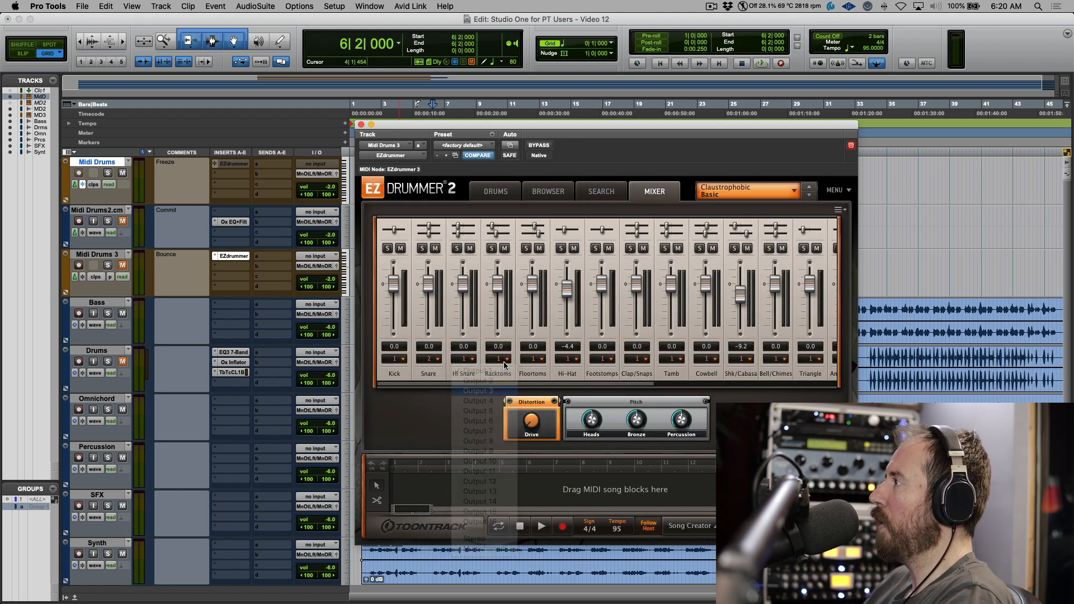
pyautogui.click(506, 361)
pyautogui.click(512, 401)
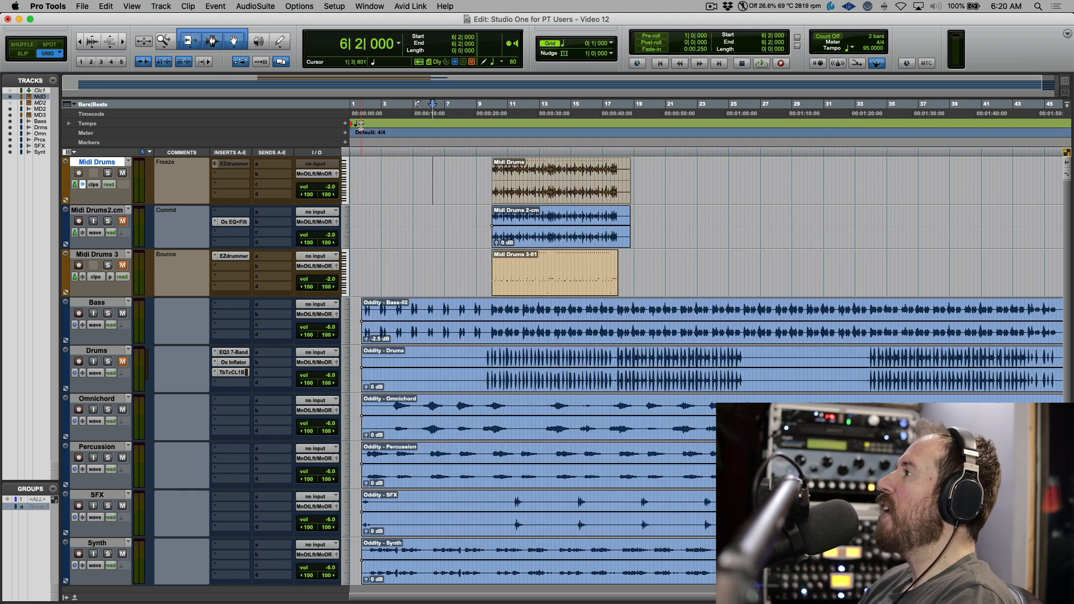
pyautogui.click(361, 124)
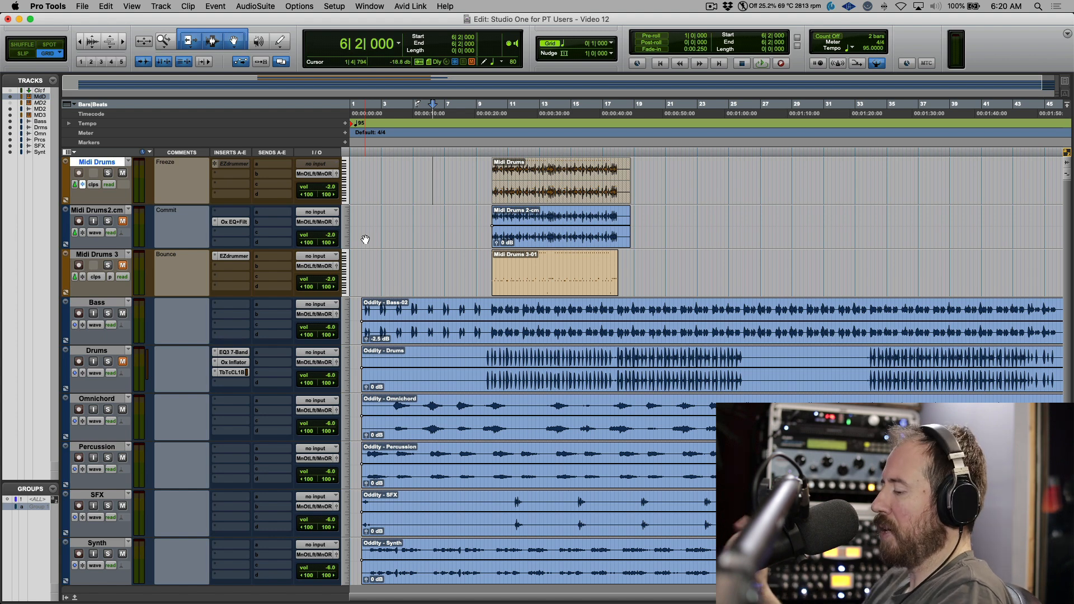
# Step: Switch to Studio One, open the EZdrummer 3 instrument of MIDI Drums 3 and review its mixer channels' output assignments
pyautogui.press('super+Tab')
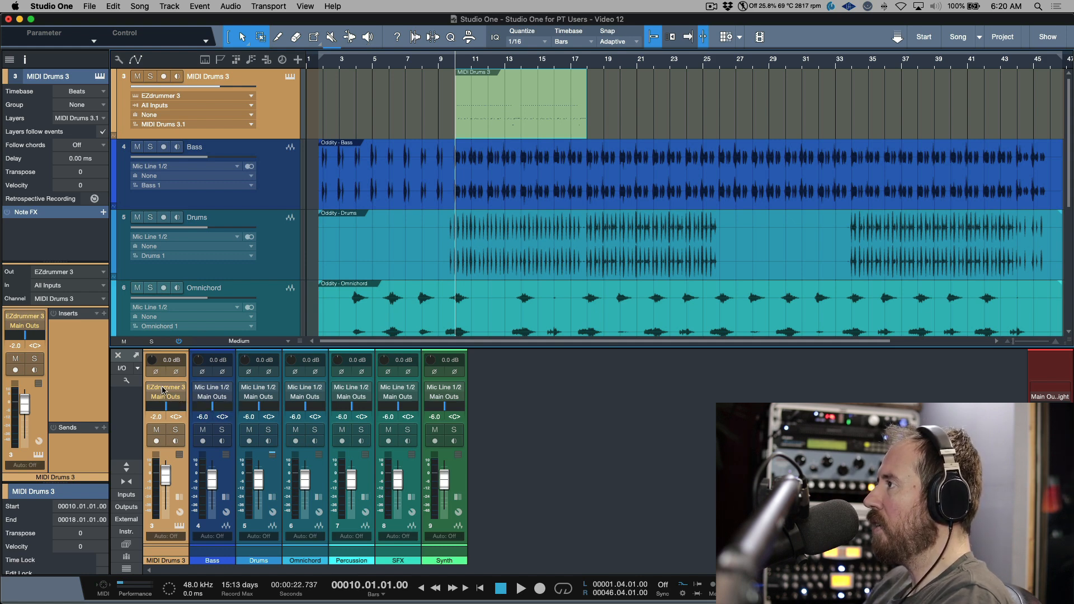
pyautogui.click(290, 76)
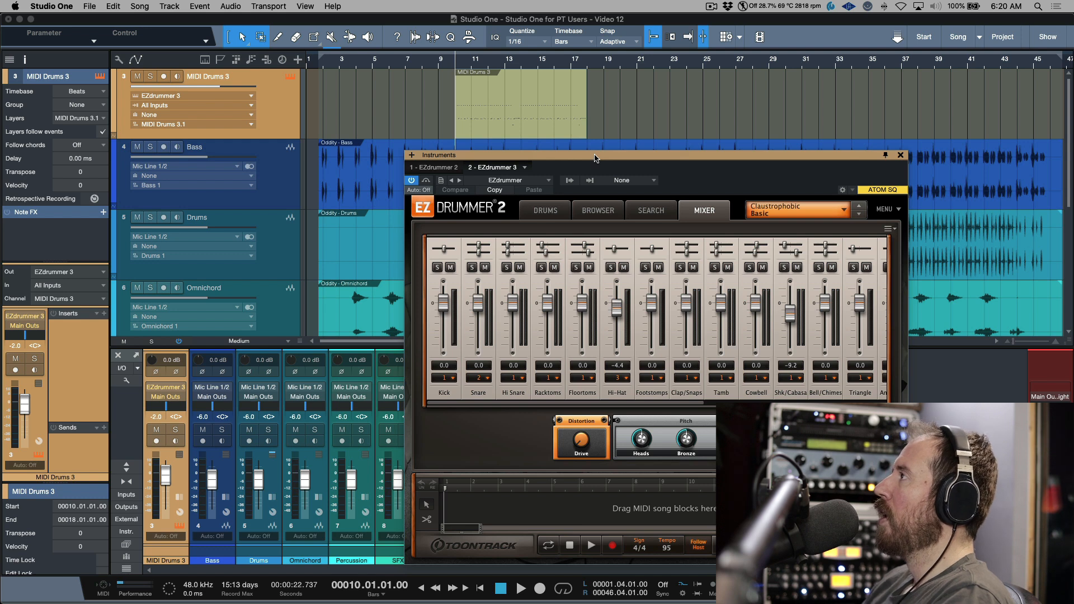
pyautogui.moveTo(596, 158); pyautogui.dragTo(507, 99)
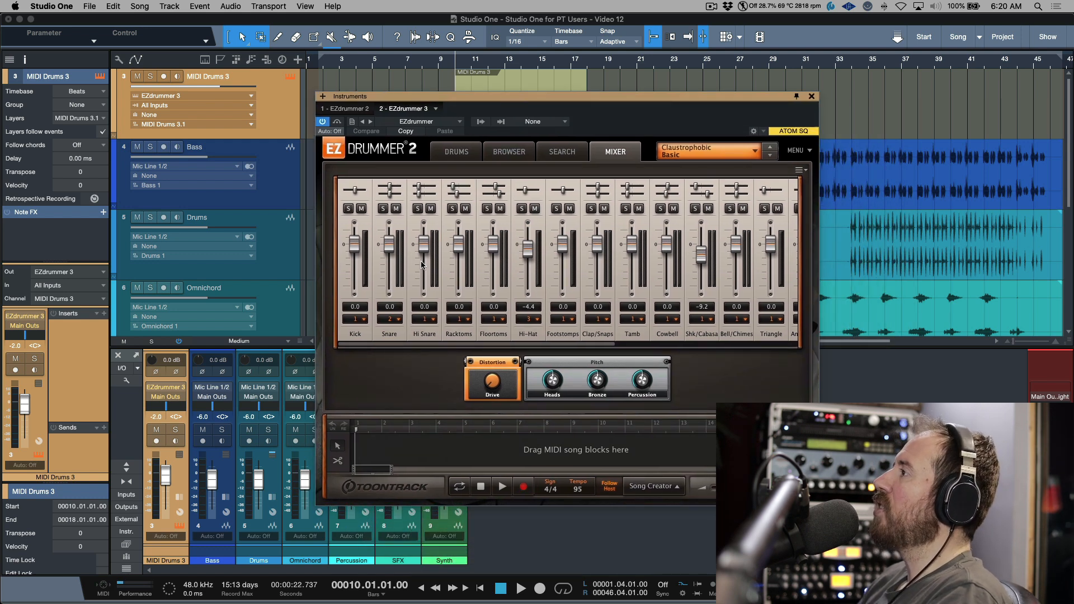
pyautogui.moveTo(472, 98); pyautogui.dragTo(516, 84)
pyautogui.click(491, 136)
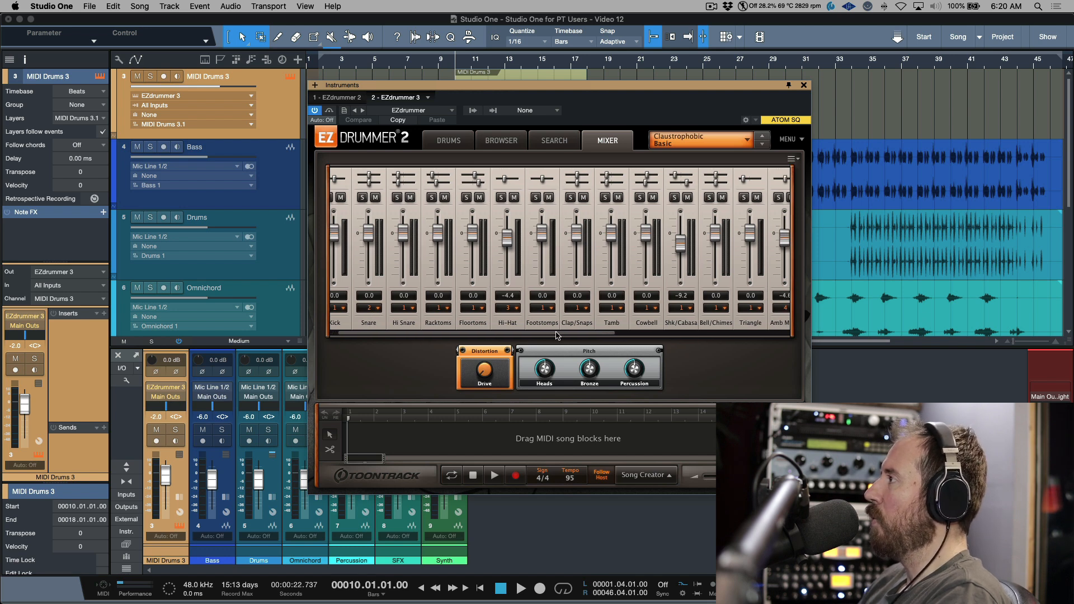
pyautogui.moveTo(531, 334); pyautogui.dragTo(681, 341)
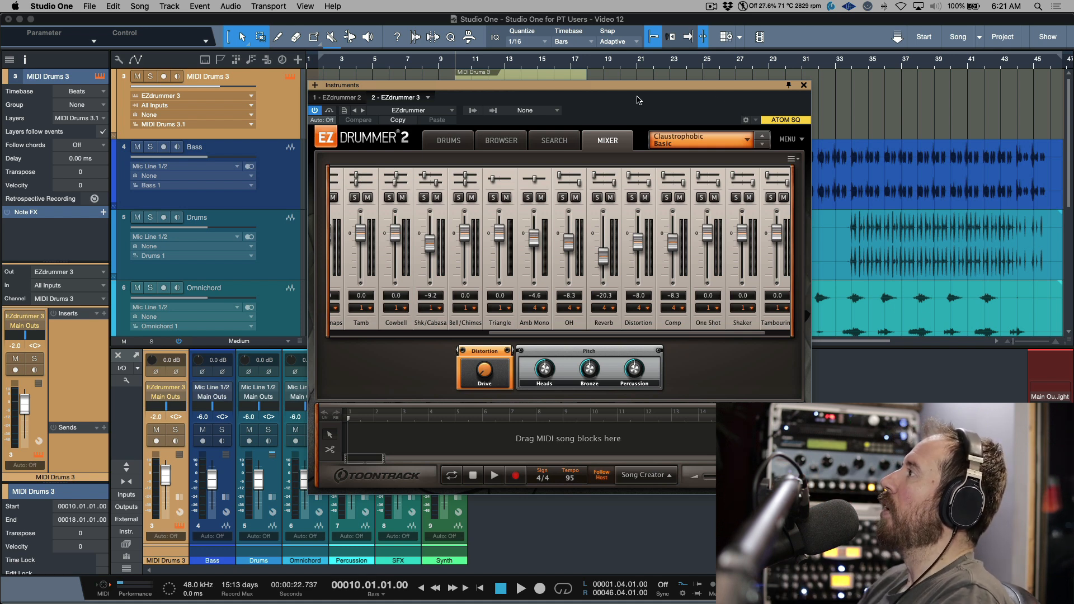
# Step: Activate the EZ2, EZ3 and EZ4 outputs of EZdrummer 3 and close the instrument window
pyautogui.click(473, 111)
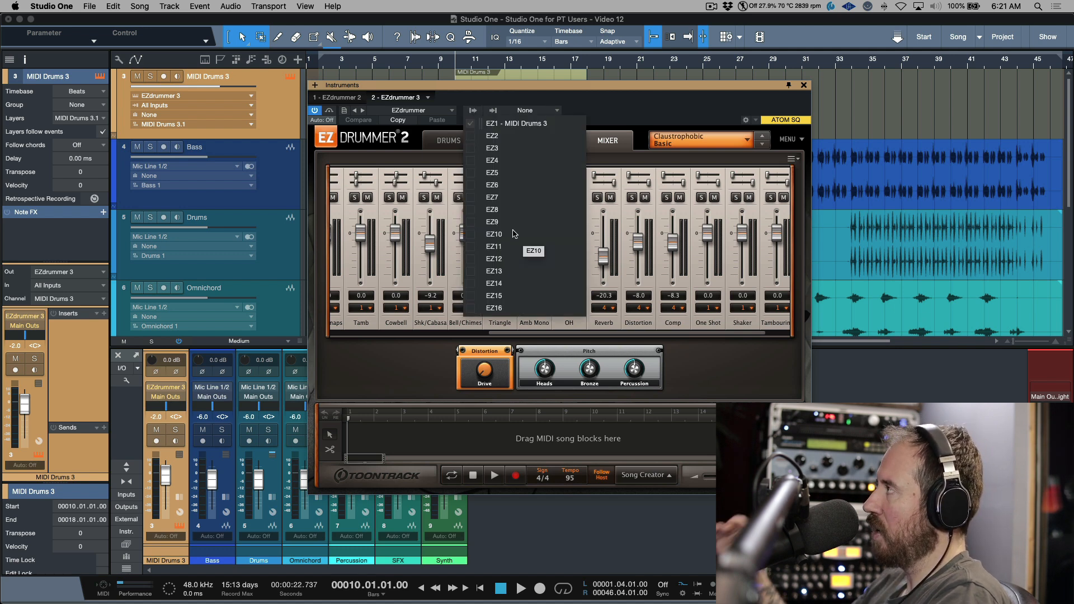
pyautogui.click(471, 136)
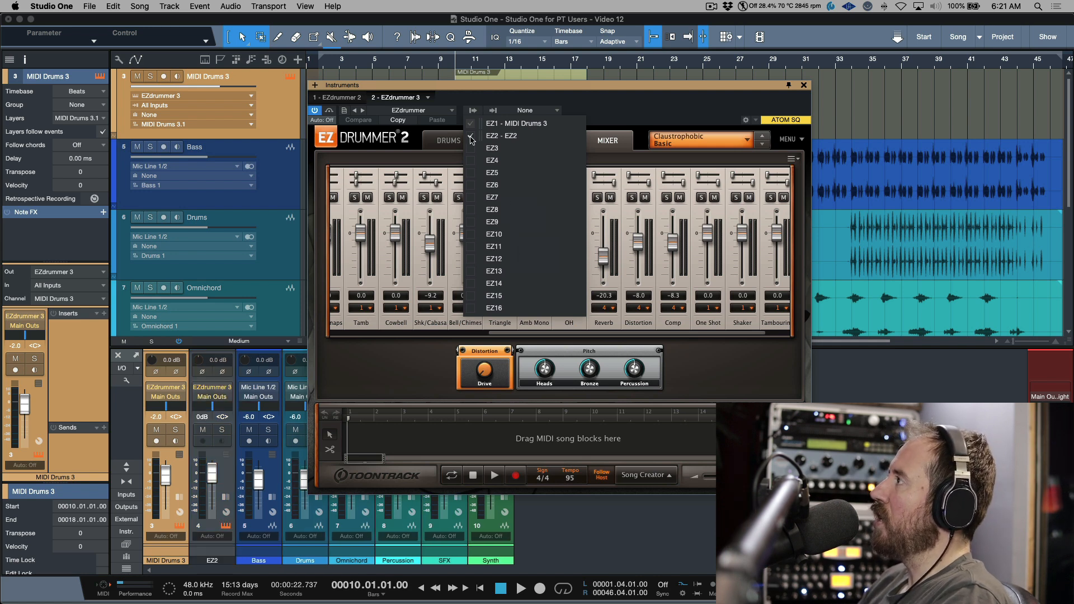
pyautogui.click(471, 149)
pyautogui.click(472, 161)
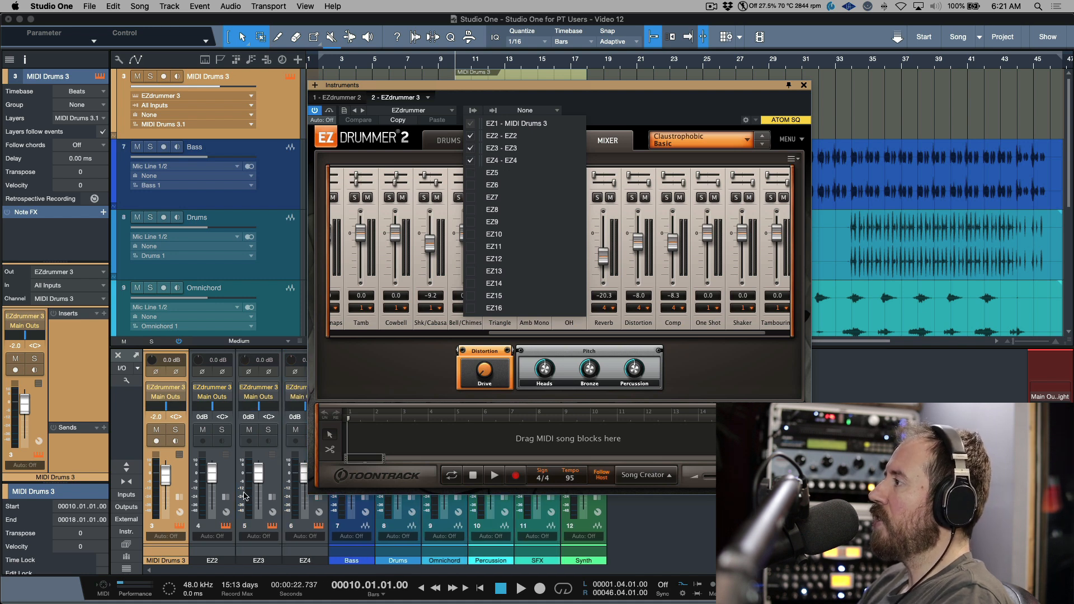
pyautogui.click(804, 88)
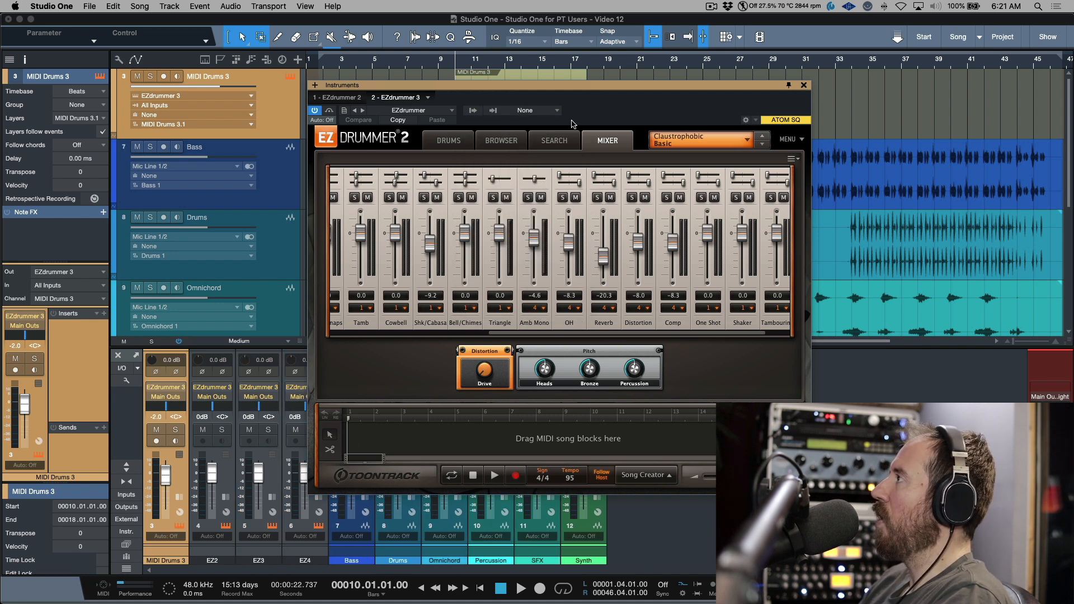
pyautogui.click(803, 87)
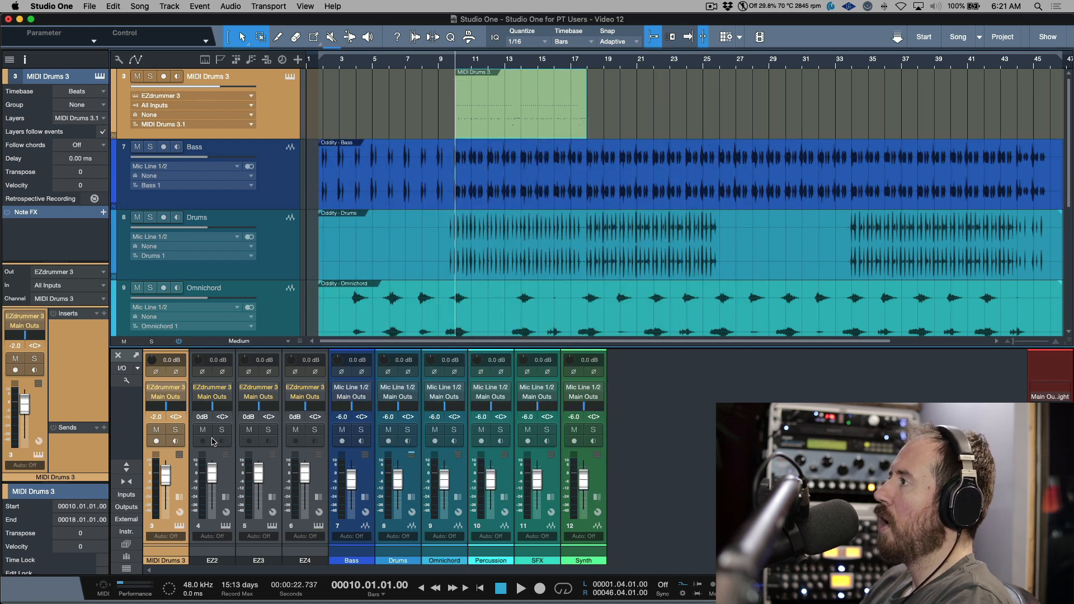
# Step: Solo the MIDI Drums 3 track and play it from bar 10 to audition its separate outputs
pyautogui.click(150, 78)
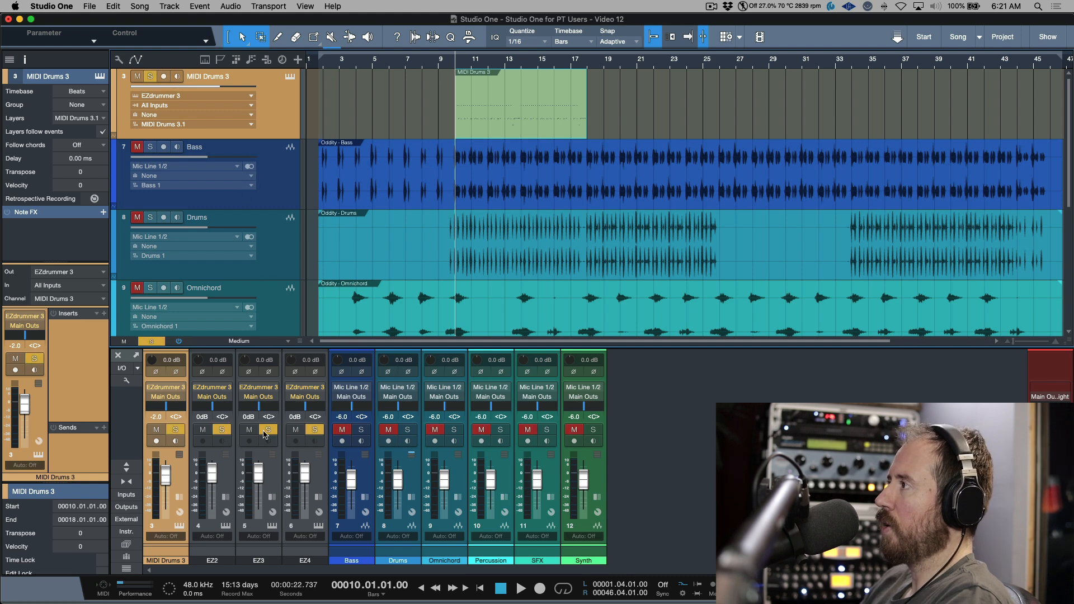
pyautogui.press('space')
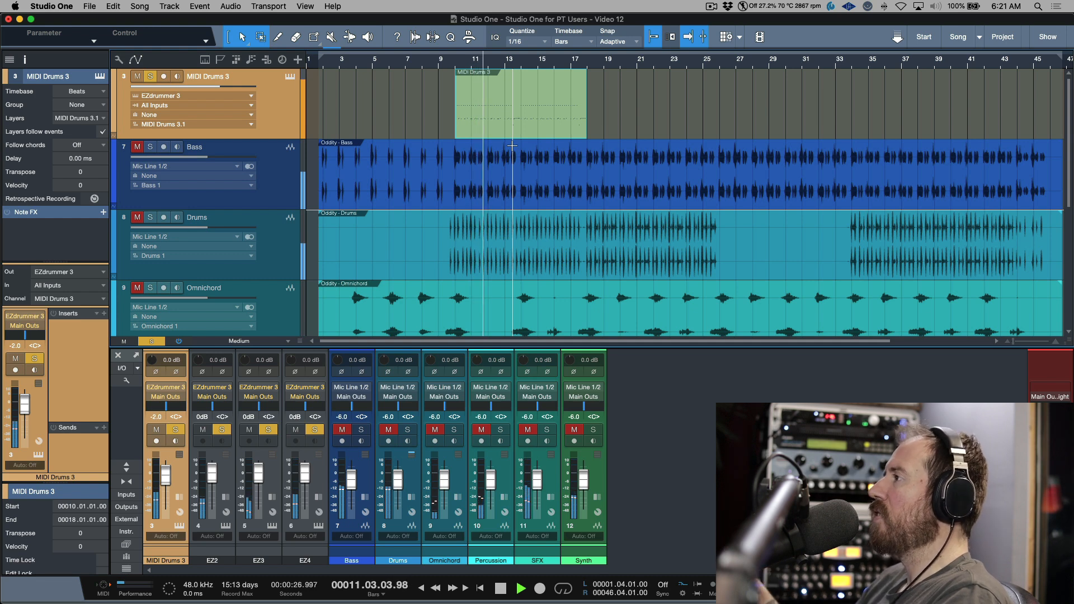
pyautogui.press('space')
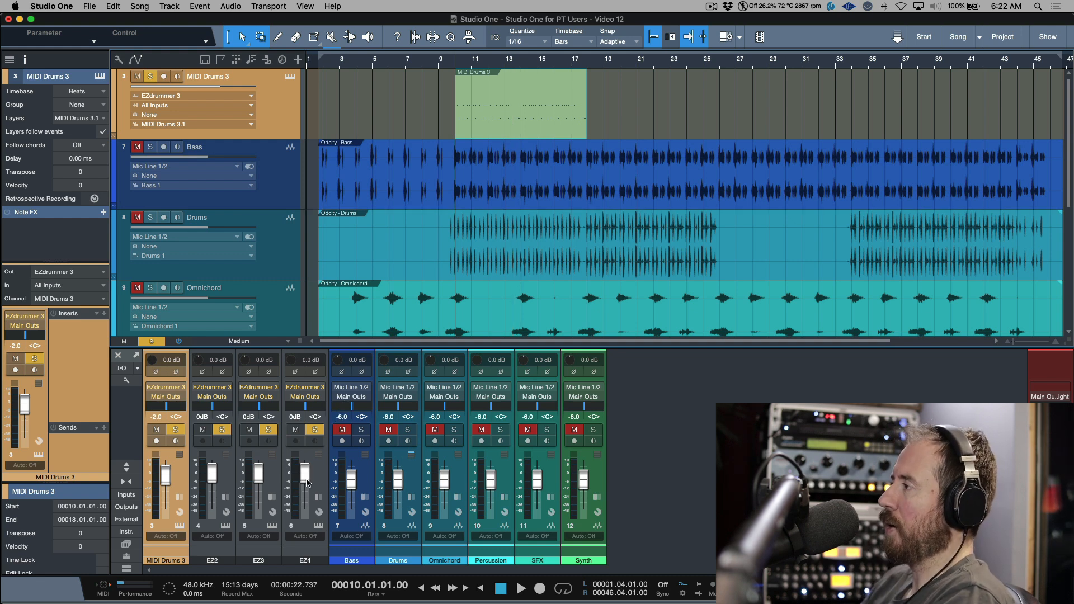
# Step: Colour the EZ2, EZ3 and EZ4 channels the same orange as MIDI Drums 3 and turn off the solo
pyautogui.click(184, 477)
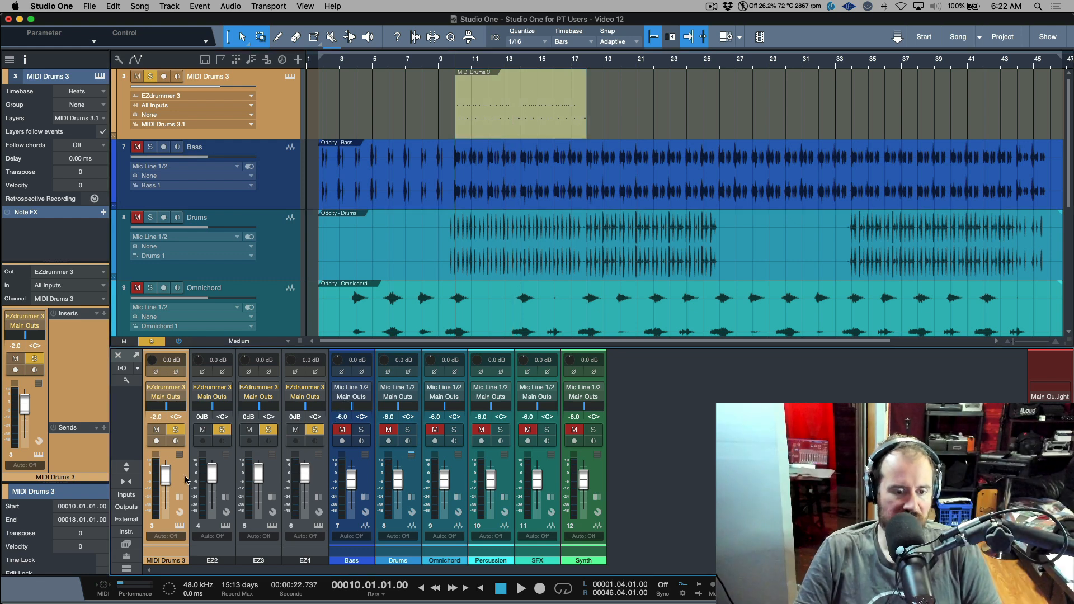
pyautogui.keyDown('shift'); pyautogui.click(319, 475); pyautogui.keyUp('shift')
pyautogui.click(185, 560)
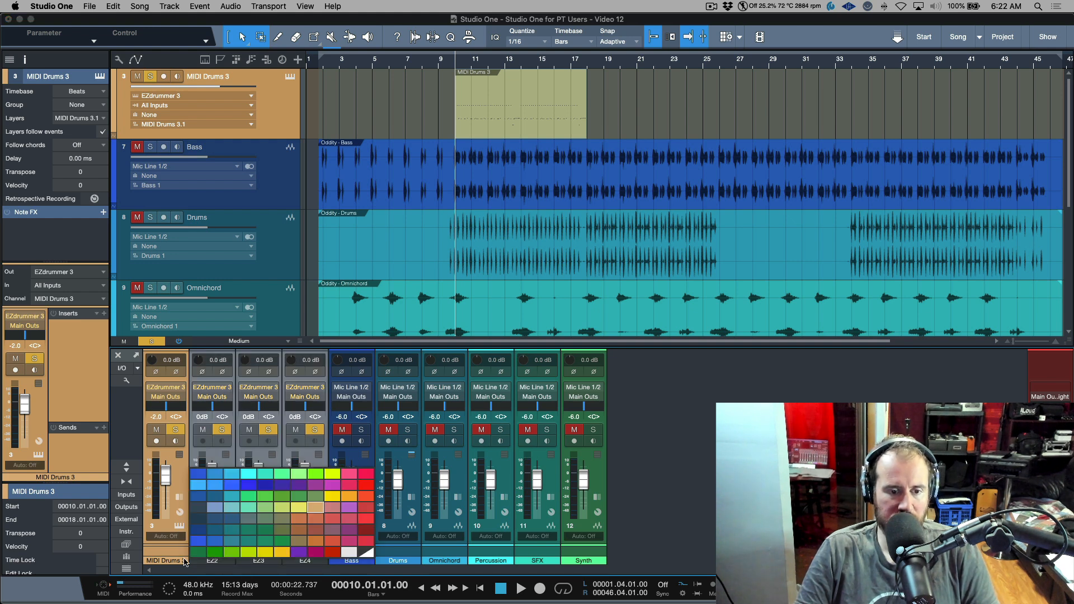
pyautogui.click(315, 507)
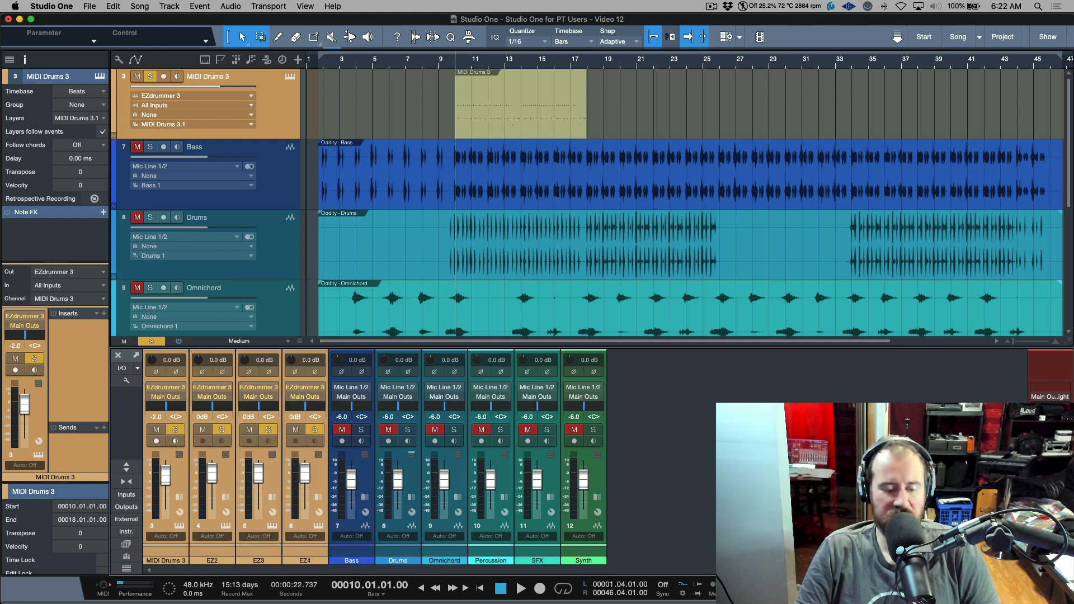
pyautogui.press('s')
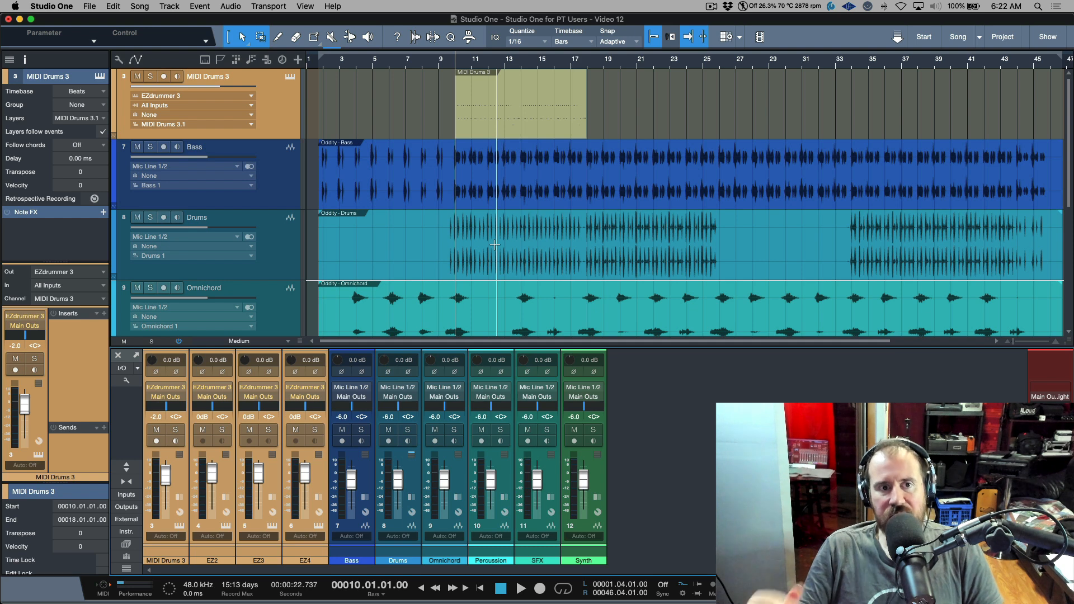
pyautogui.click(538, 135)
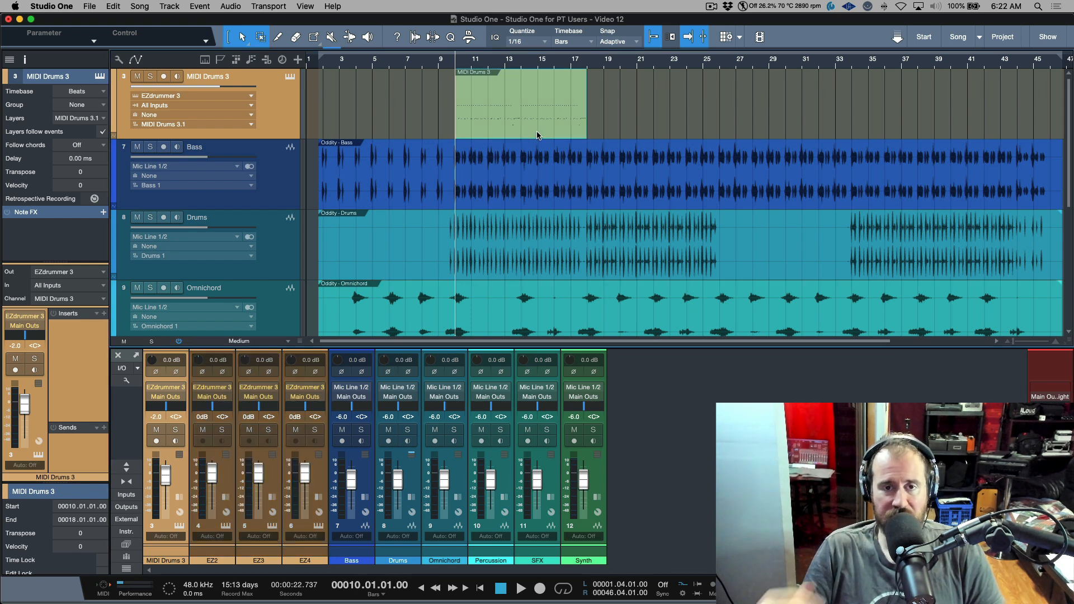
# Step: Expand the Drums channel and add ValhallaVintageVerb from the favorite effects as a send to a new FX channel
pyautogui.click(282, 269)
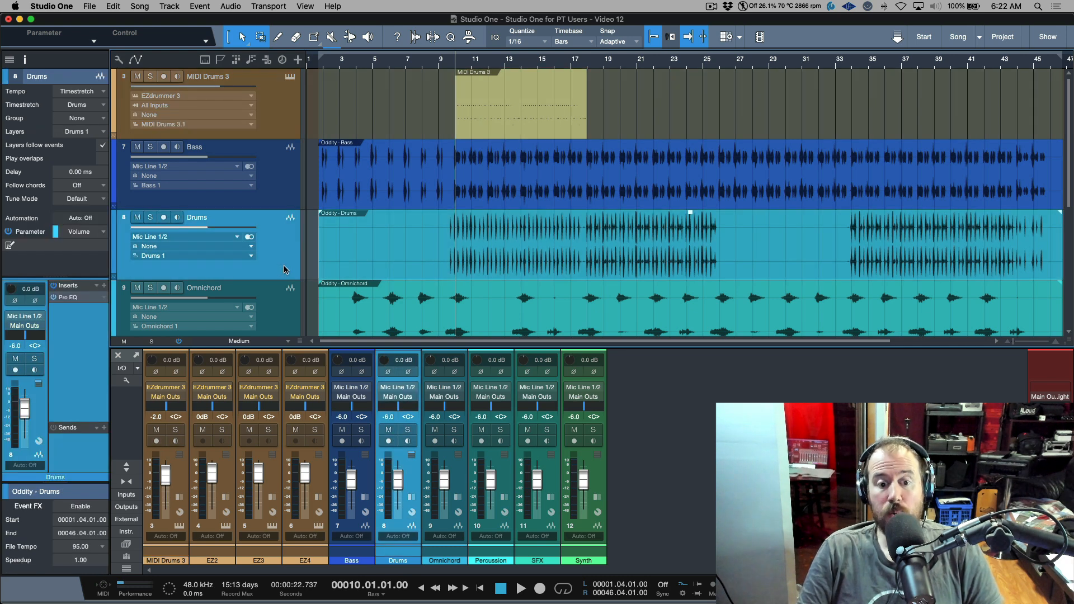
pyautogui.doubleClick(413, 498)
pyautogui.click(1056, 591)
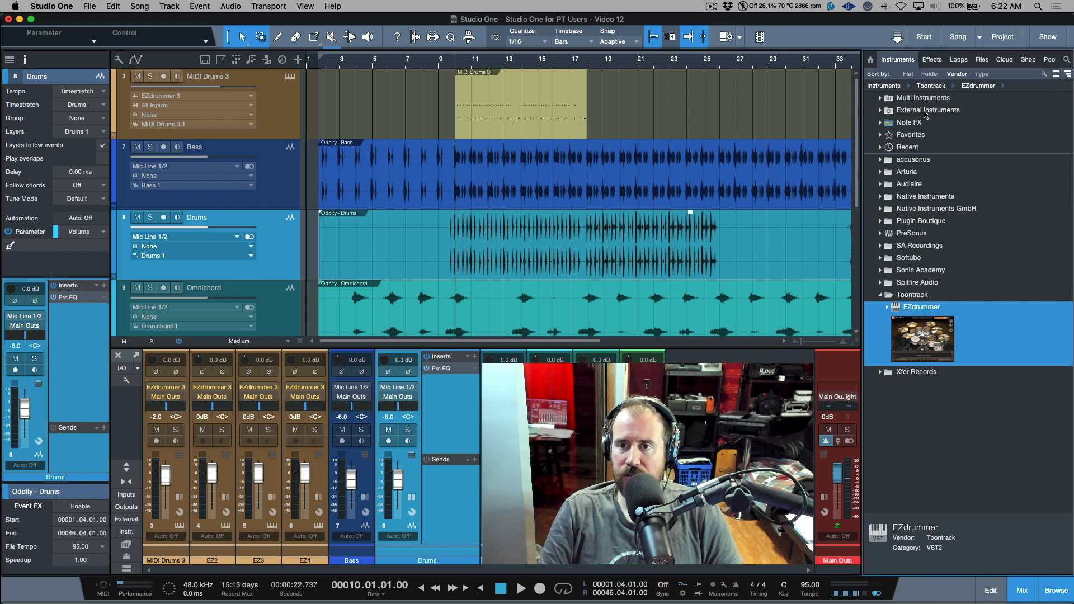
pyautogui.scroll(5, 944, 133)
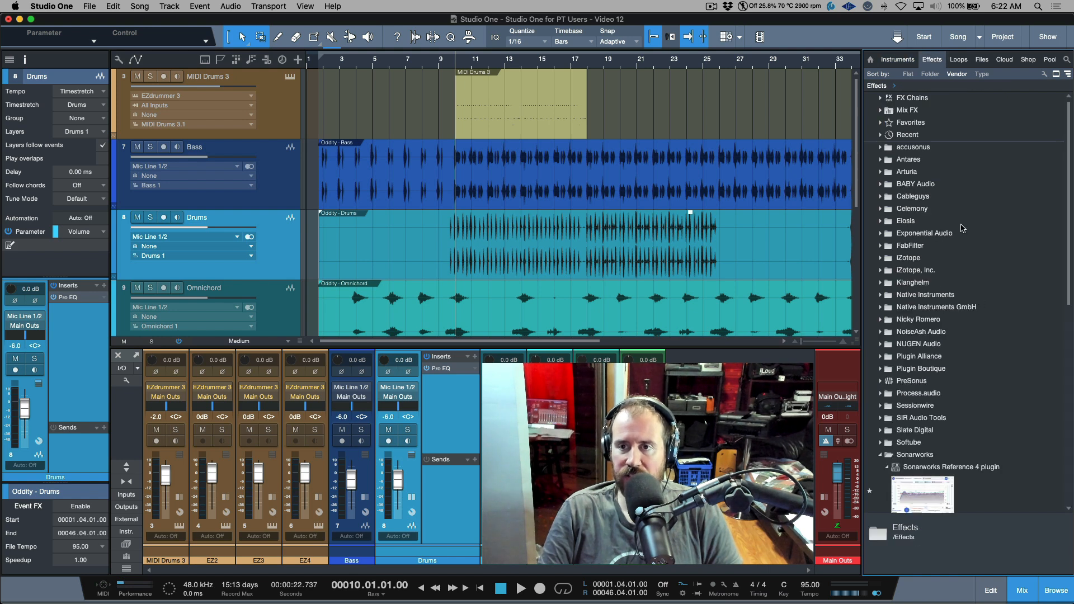
pyautogui.doubleClick(922, 123)
pyautogui.scroll(-10, 968, 250)
pyautogui.scroll(-15, 967, 250)
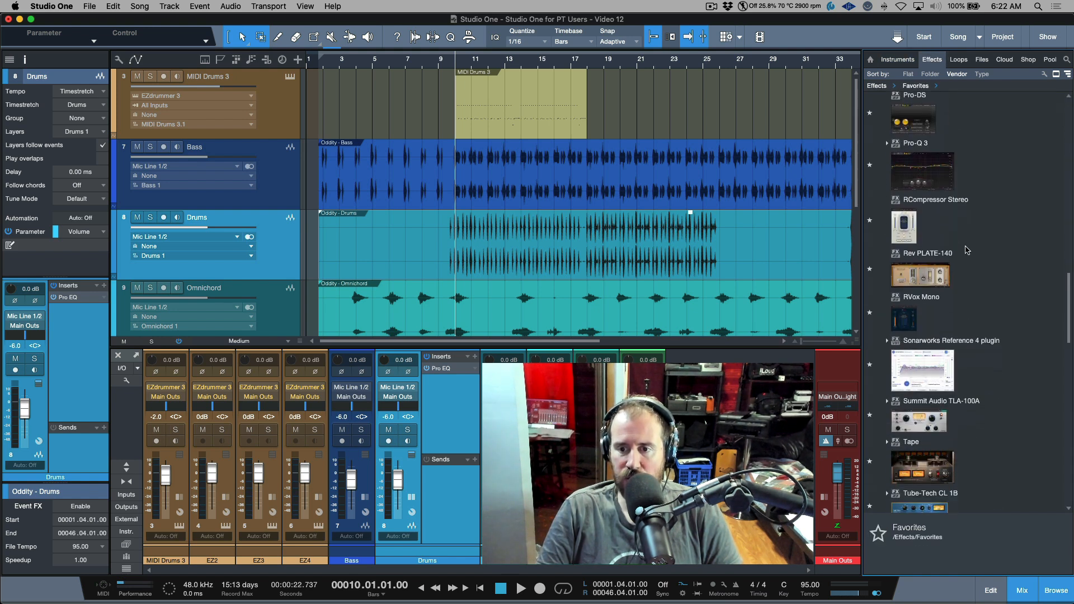
pyautogui.moveTo(937, 306); pyautogui.dragTo(462, 488)
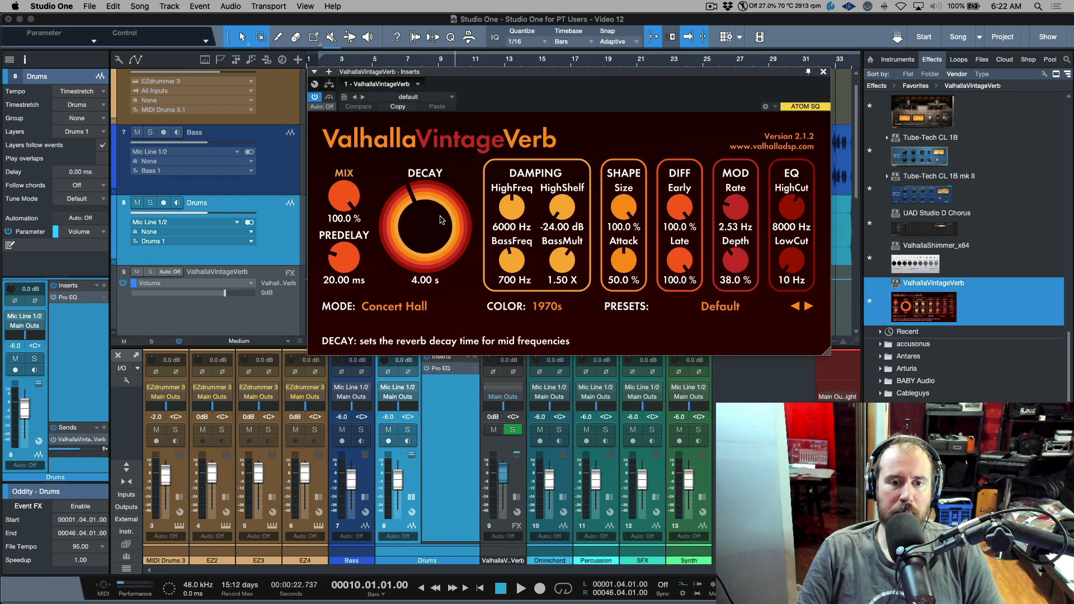
# Step: Set the ValhallaVintageVerb decay to about 0.62 s and its mode to Room
pyautogui.moveTo(419, 216); pyautogui.dragTo(417, 244)
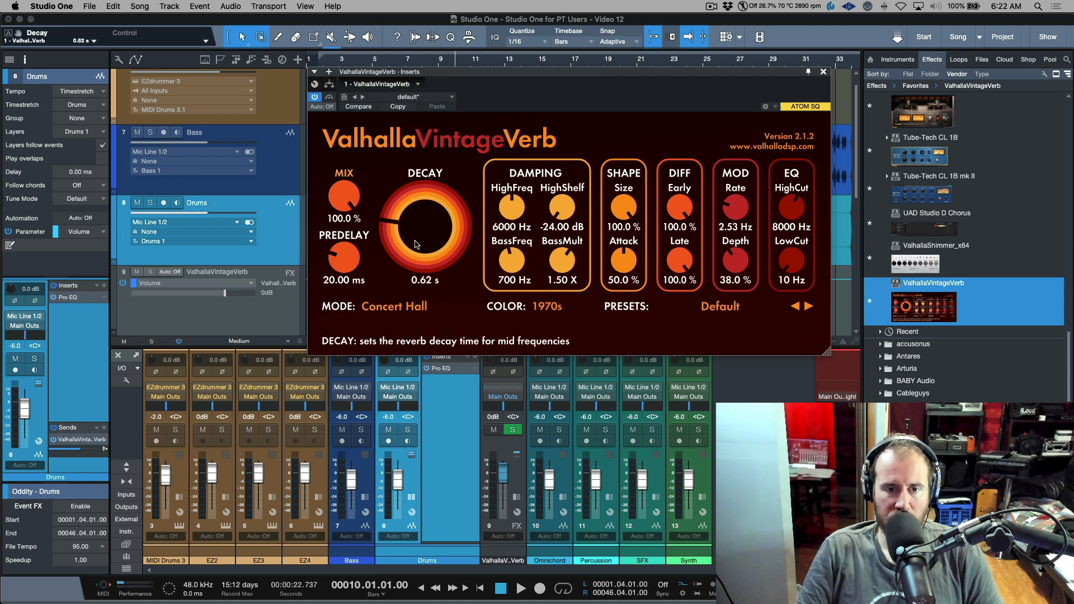
pyautogui.click(411, 309)
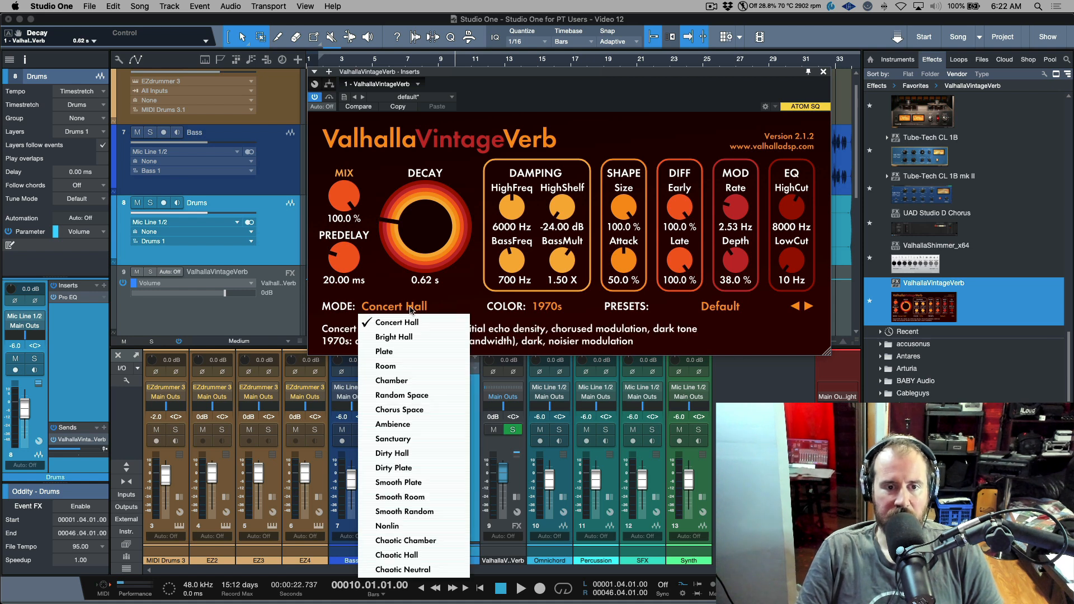
pyautogui.click(395, 367)
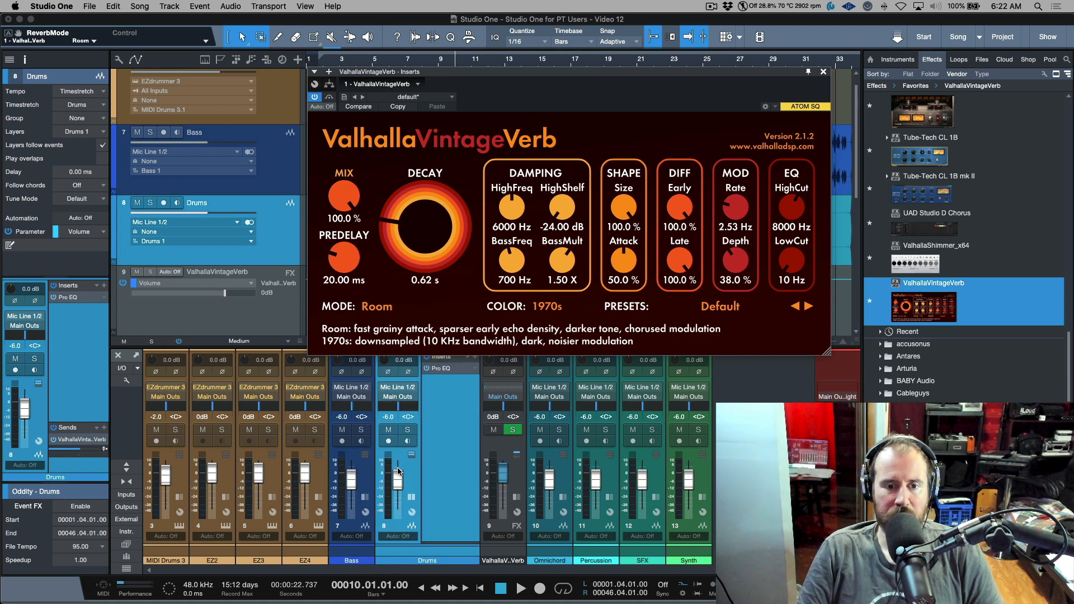
# Step: Audition the soloed Drums track with its reverb send level at about -28.2, close the reverb window and turn off the solo
pyautogui.click(407, 441)
pyautogui.click(407, 441)
pyautogui.click(407, 429)
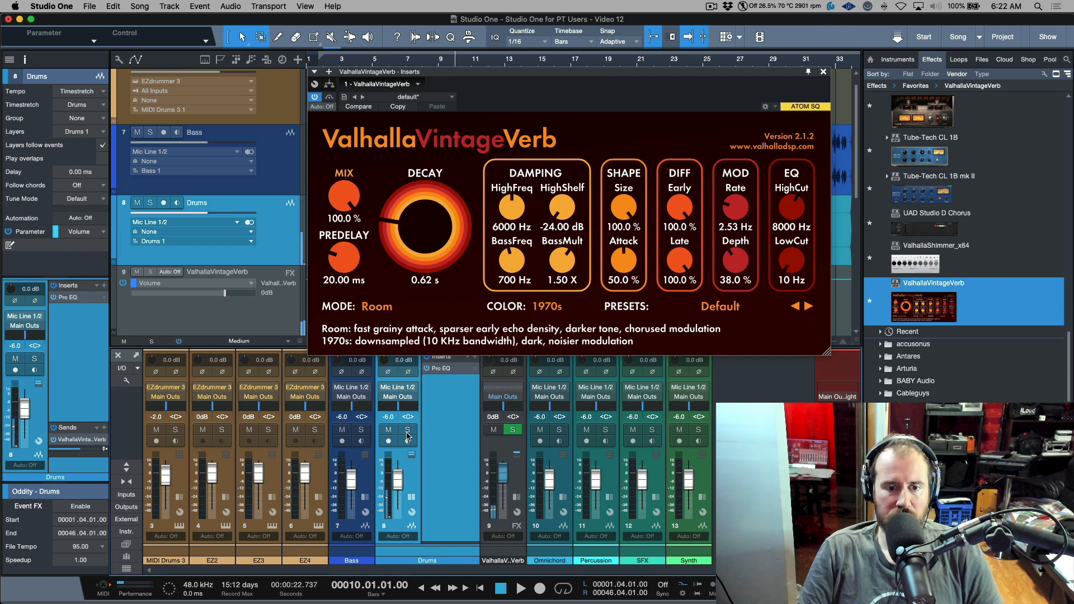
pyautogui.moveTo(444, 542); pyautogui.dragTo(438, 497)
pyautogui.press('space')
pyautogui.press('space')
pyautogui.click(823, 73)
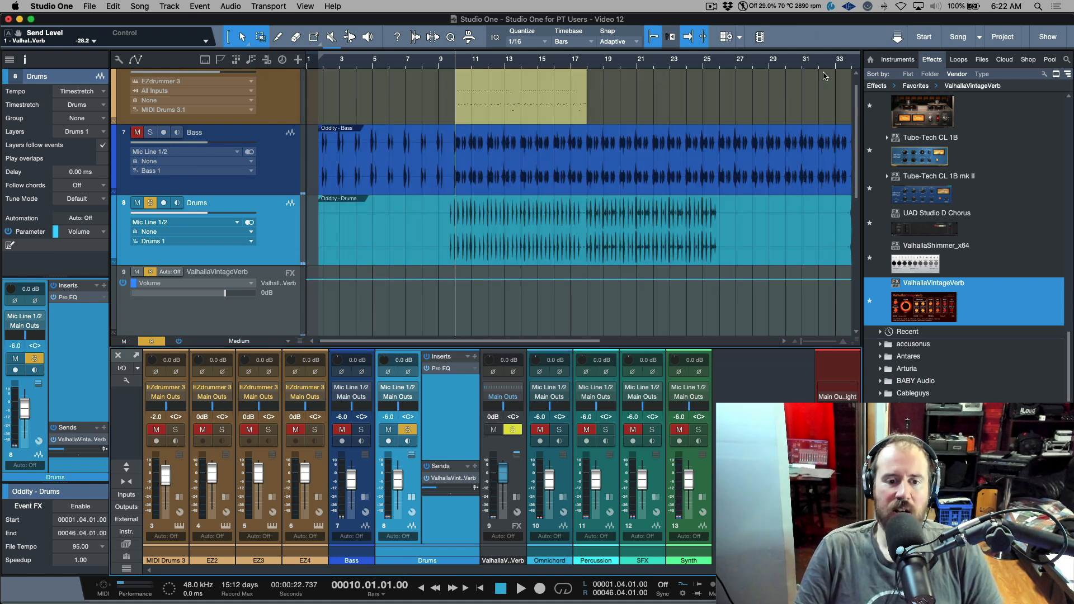
pyautogui.press('s')
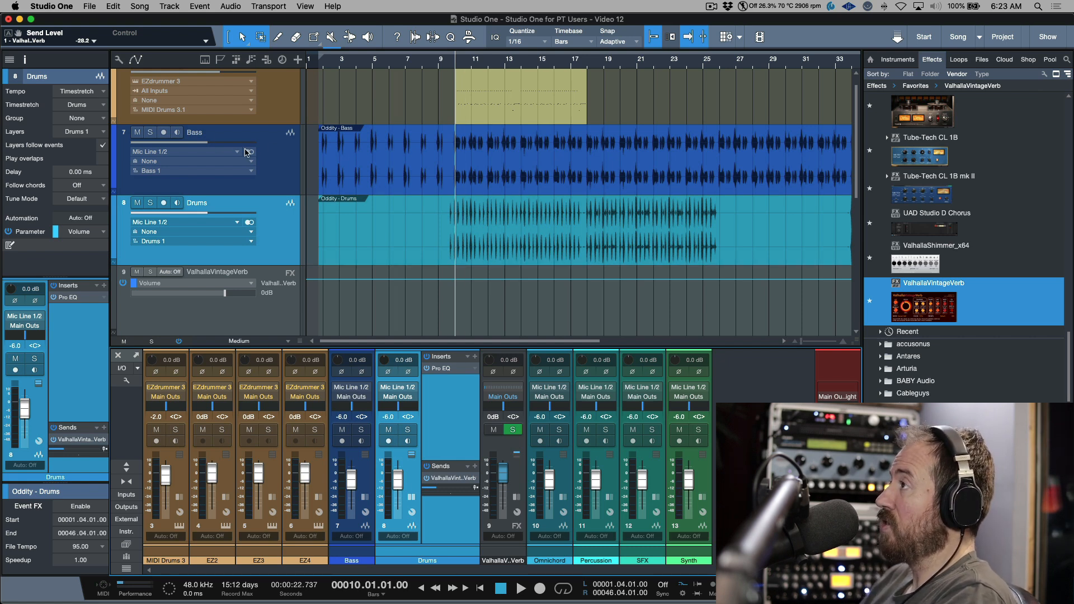
# Step: Audition the soloed Drums track while switching solo on the ValhallaVintageVerb channel off and on, and turn off the Drums solo
pyautogui.click(149, 203)
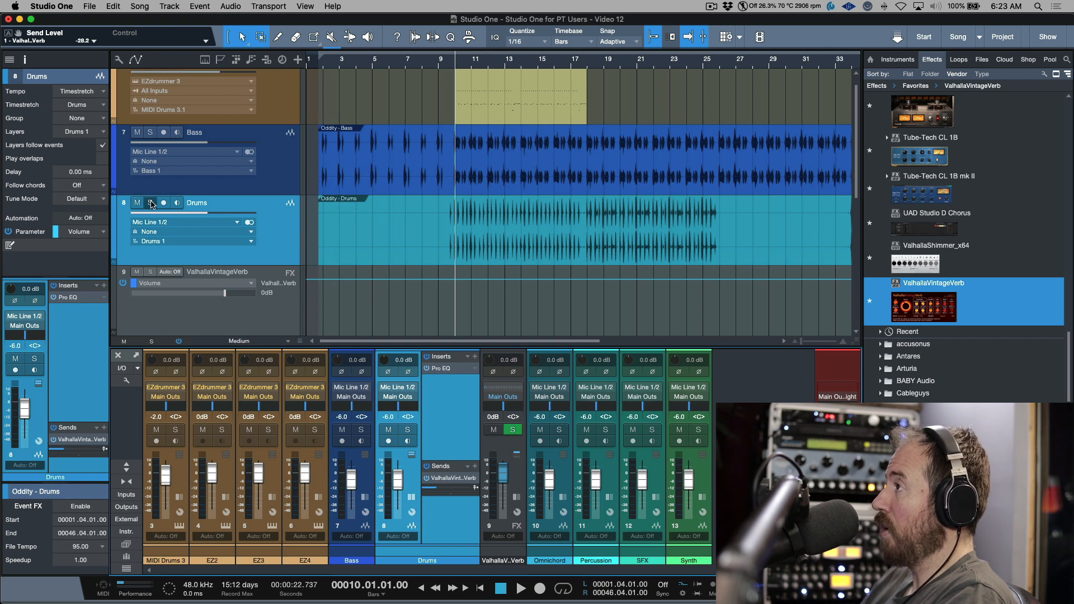
pyautogui.press('space')
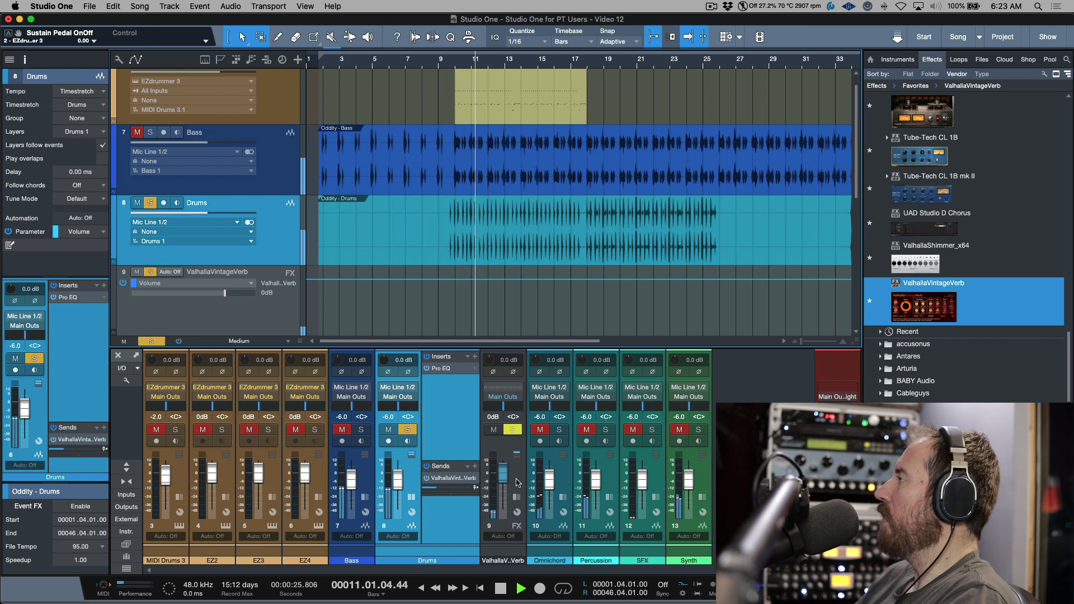
pyautogui.click(511, 430)
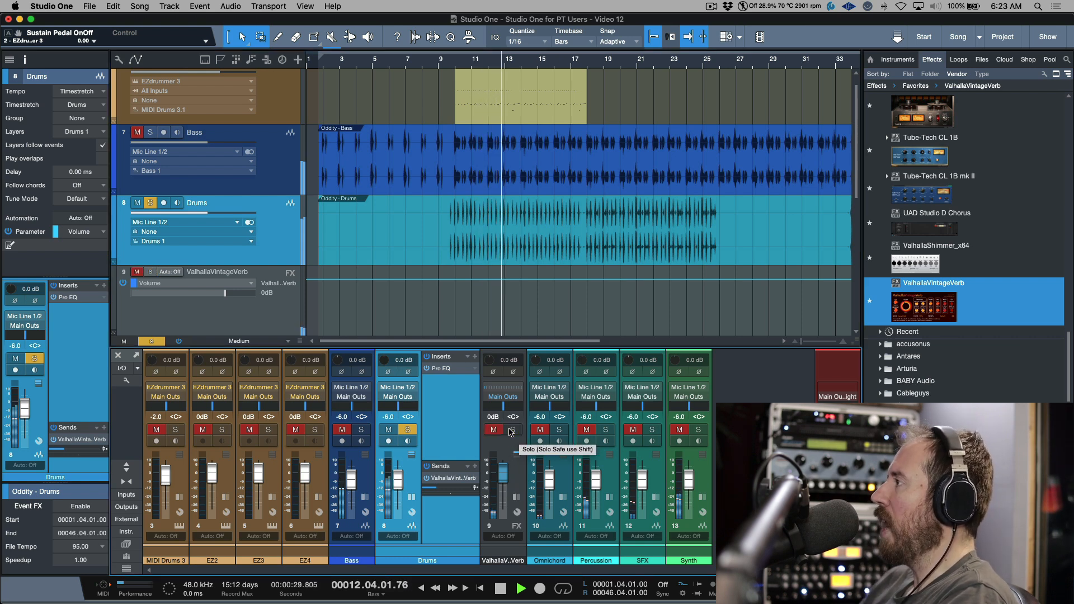
pyautogui.click(511, 430)
pyautogui.press('space')
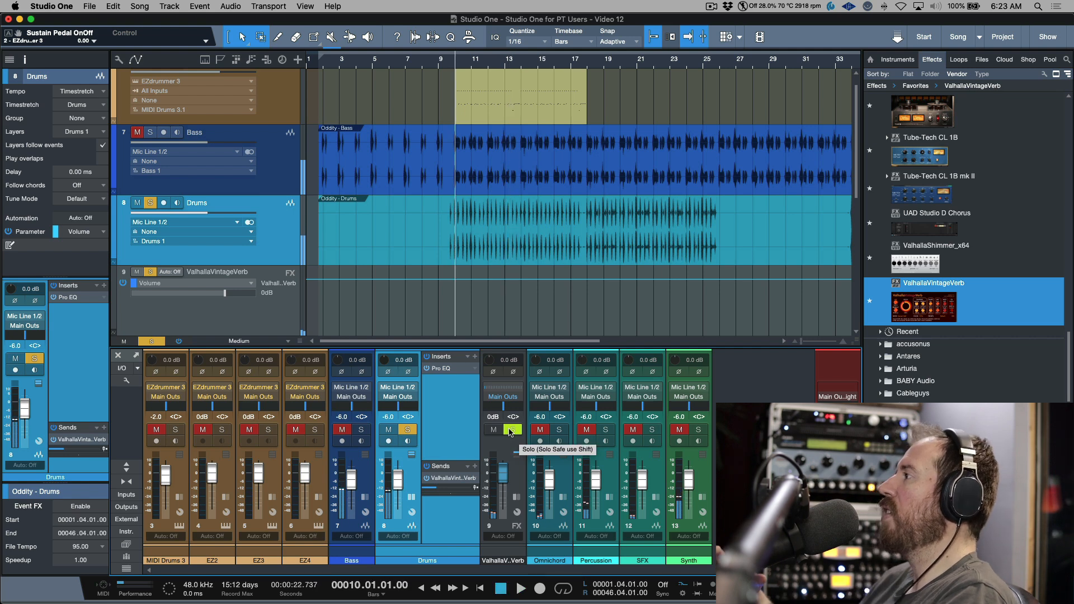
pyautogui.press('s')
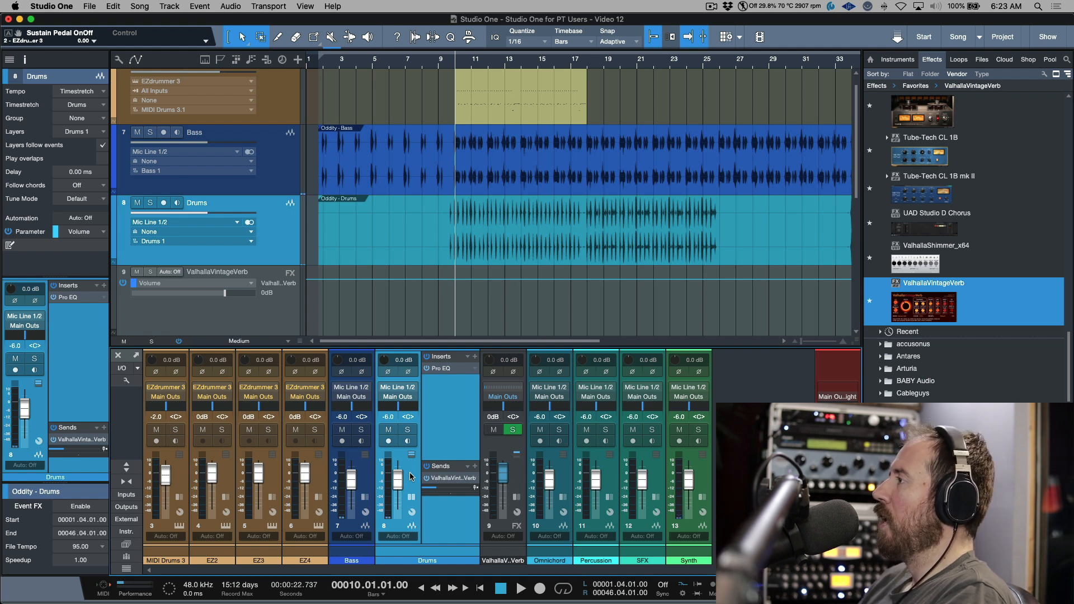
# Step: Route the Drums and ValhallaVintageVerb channels to a new bus named Drums Wet and collapse the expanded Drums channel
pyautogui.click(515, 479)
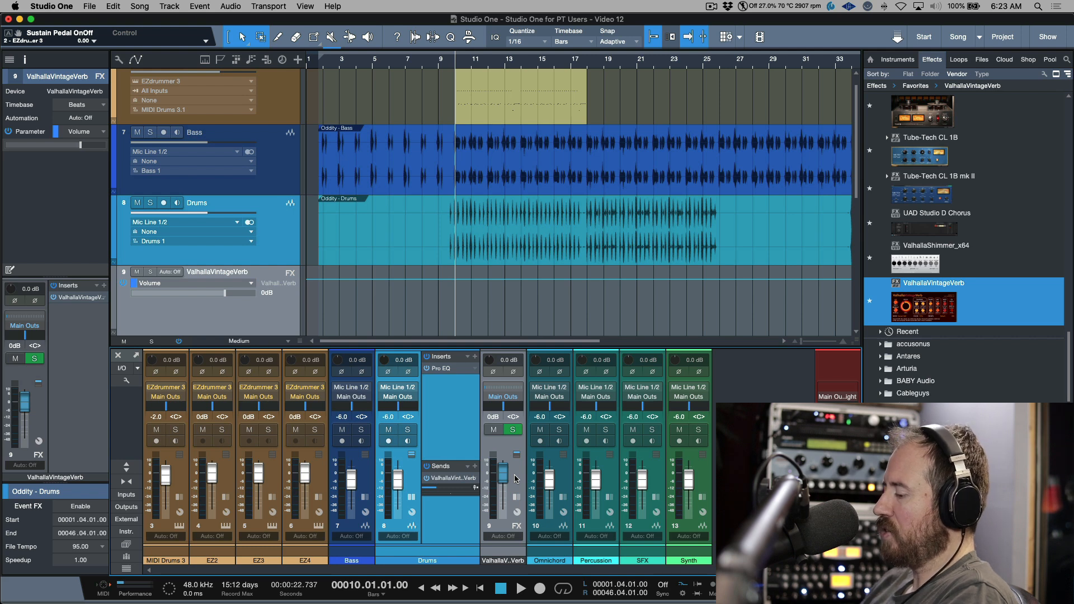
pyautogui.hotkey('shift', 'b')
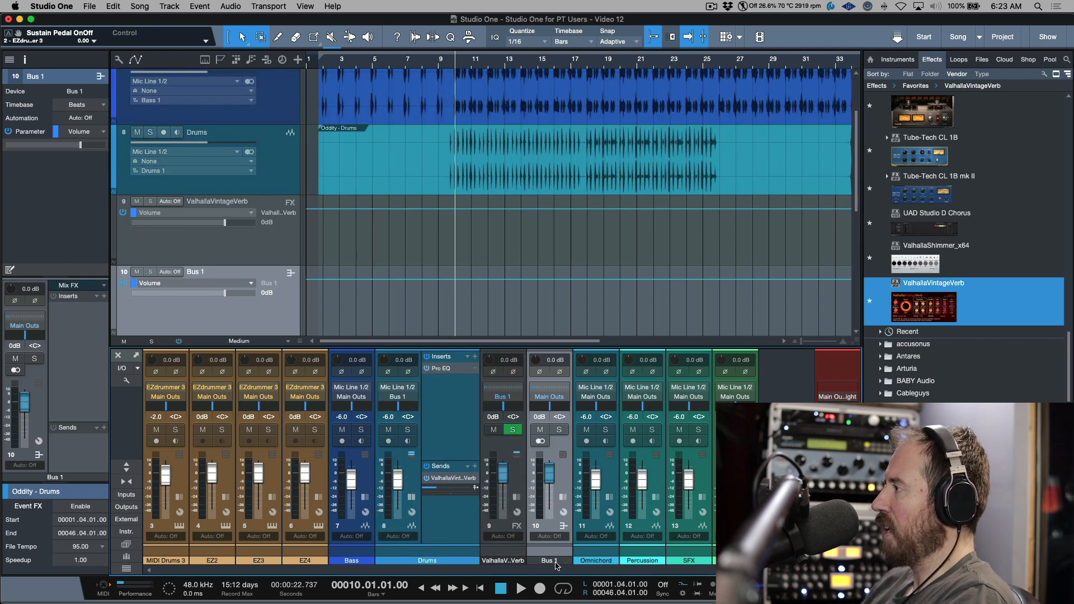
pyautogui.write('Drums')
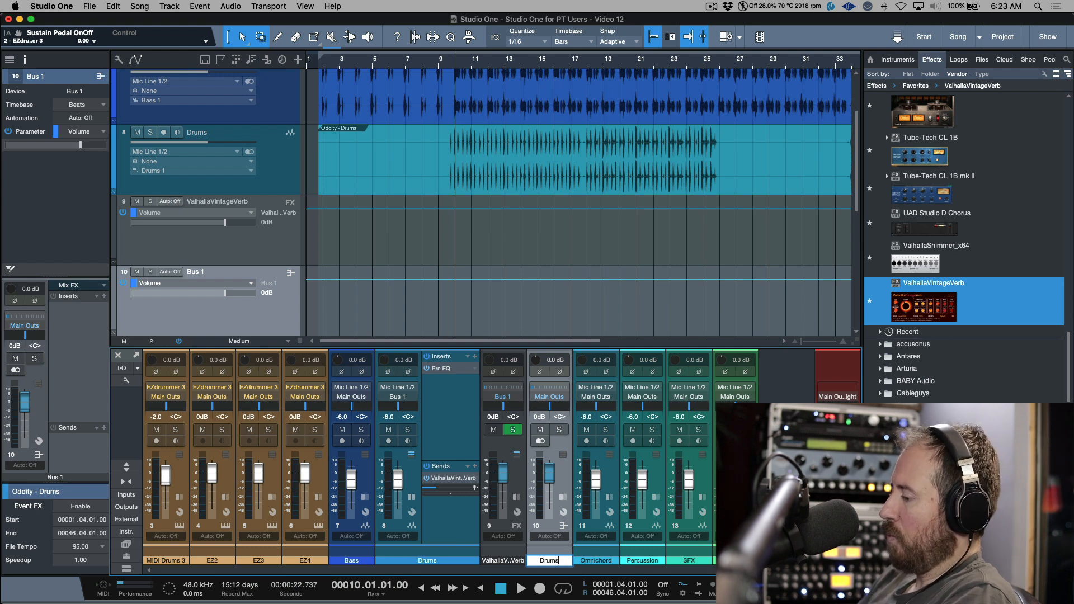
pyautogui.write(' Wet')
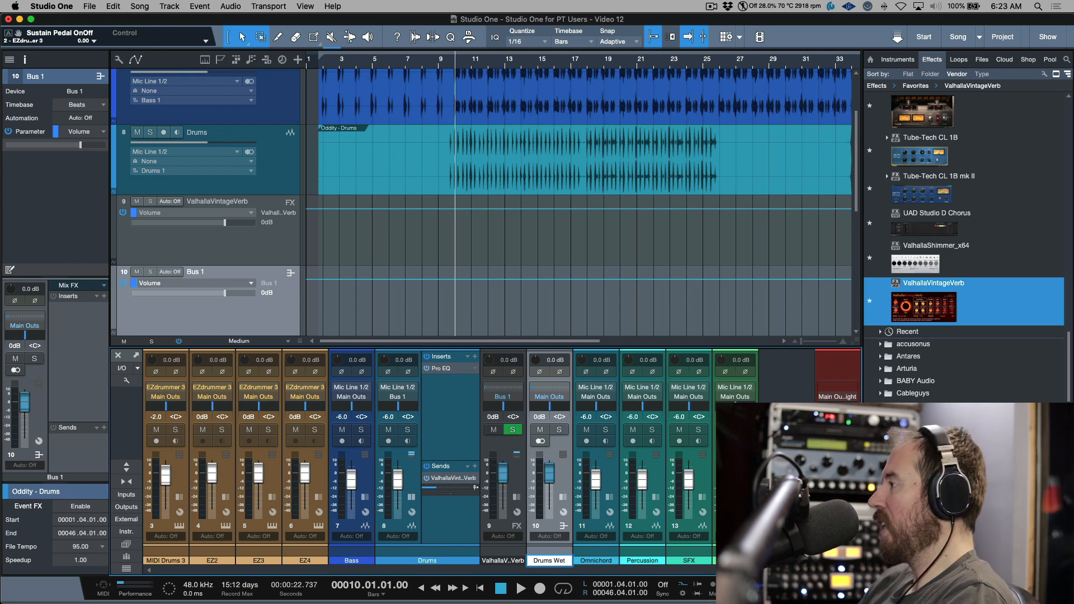
pyautogui.press('Return')
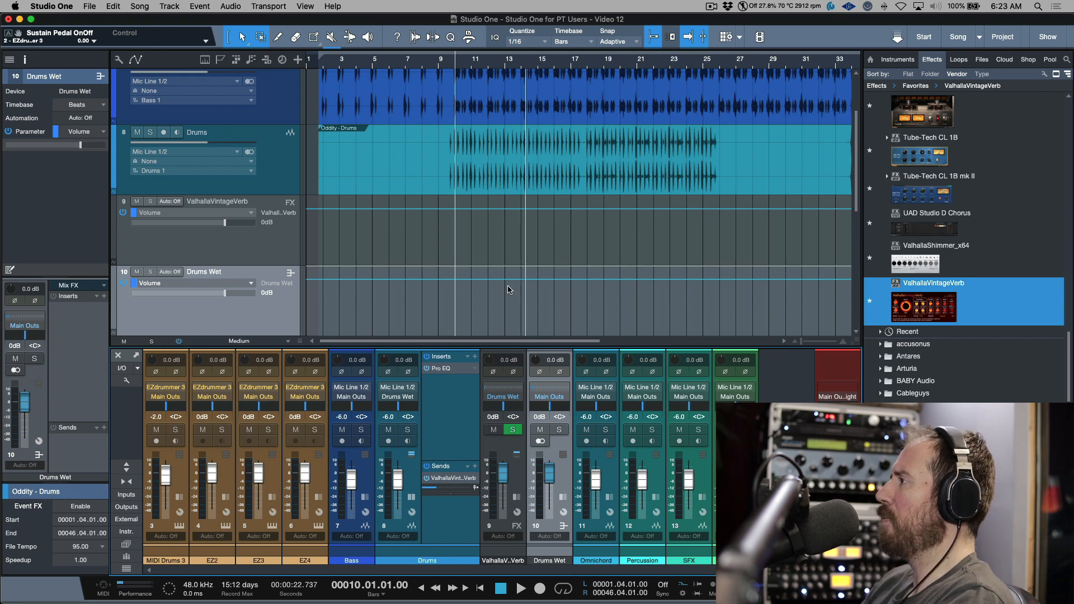
pyautogui.click(412, 498)
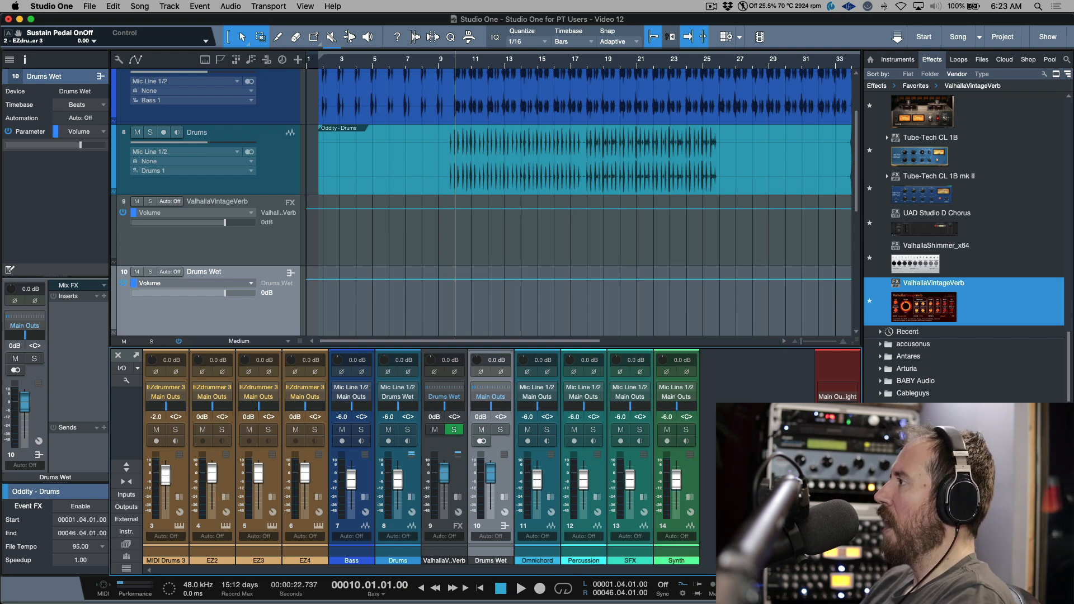
# Step: Set the stem export sources to Tracks, include MIDI Drums 3, and close the settings without exporting
pyautogui.press('z')
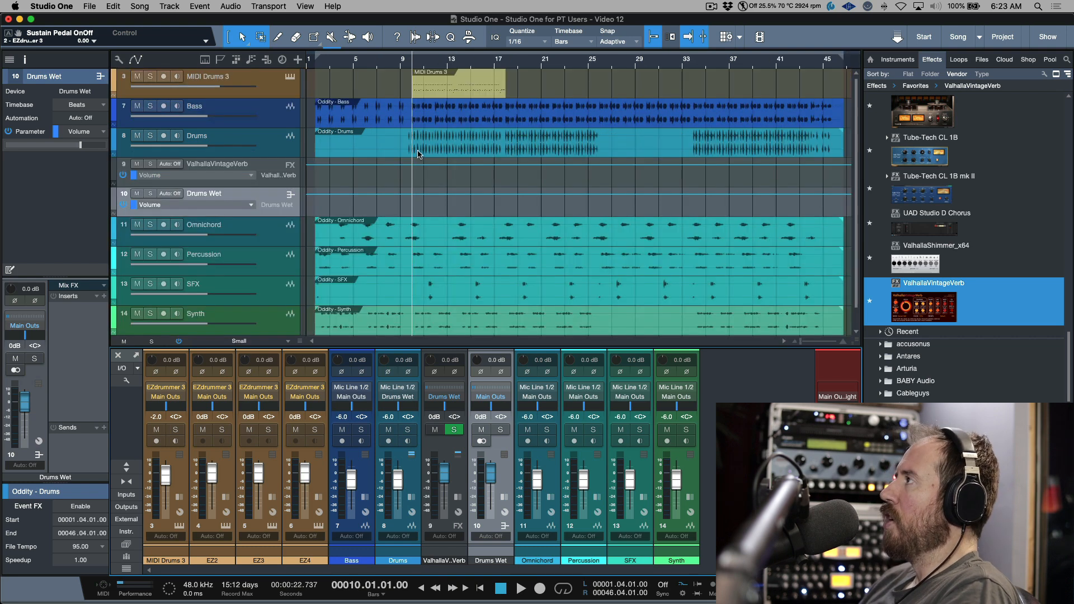
pyautogui.click(139, 7)
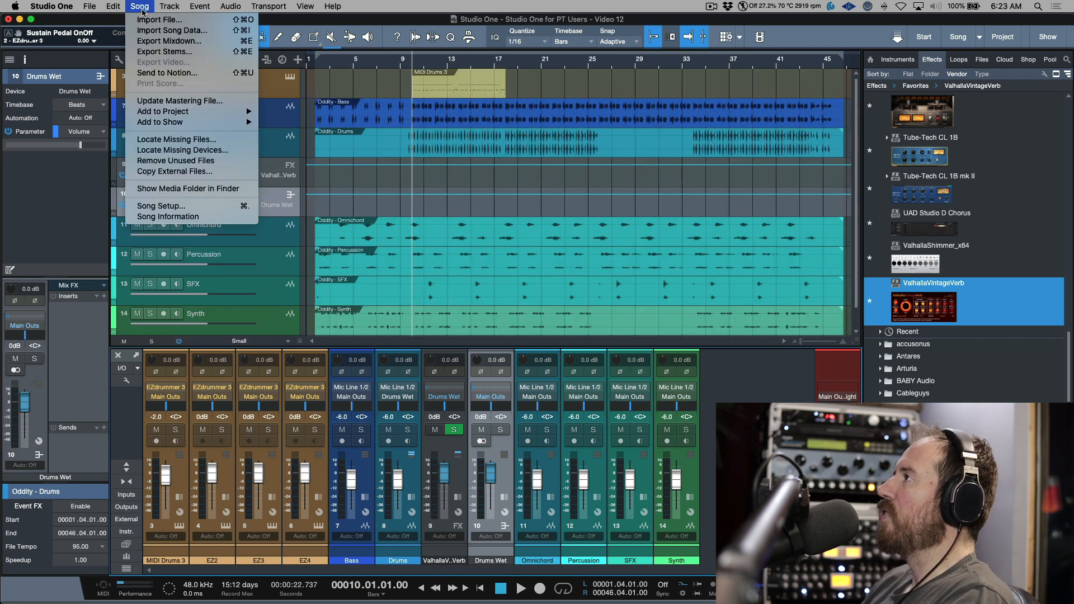
pyautogui.click(165, 51)
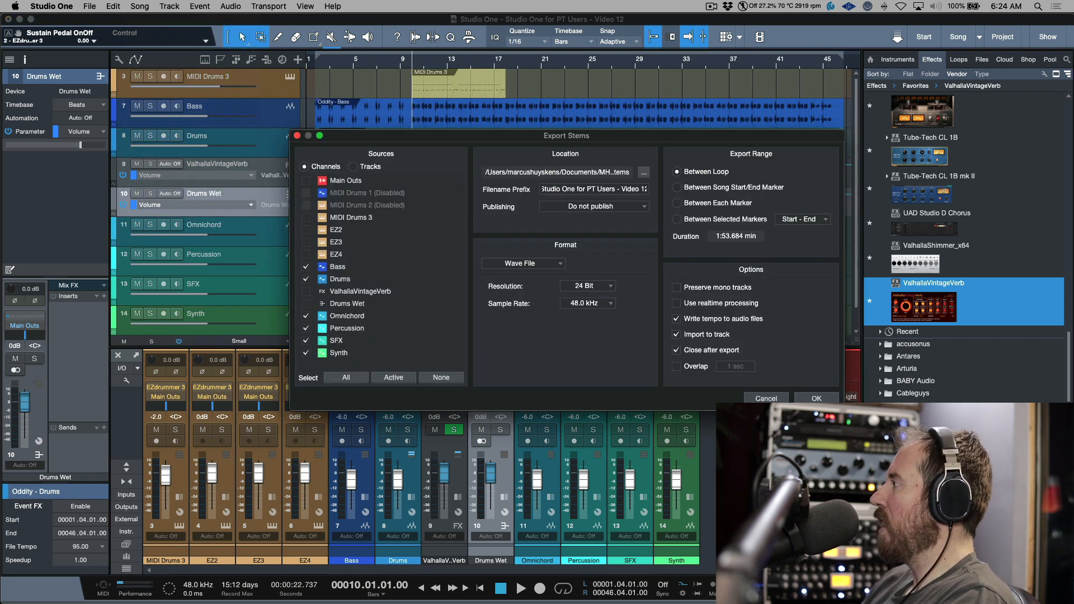
pyautogui.moveTo(671, 137); pyautogui.dragTo(631, 132)
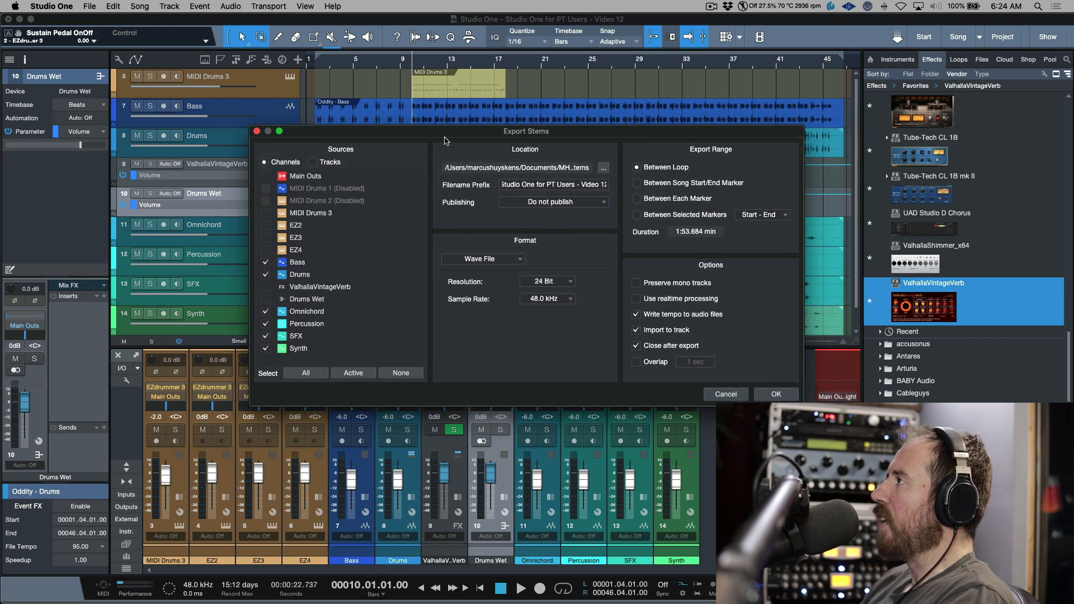
pyautogui.click(314, 162)
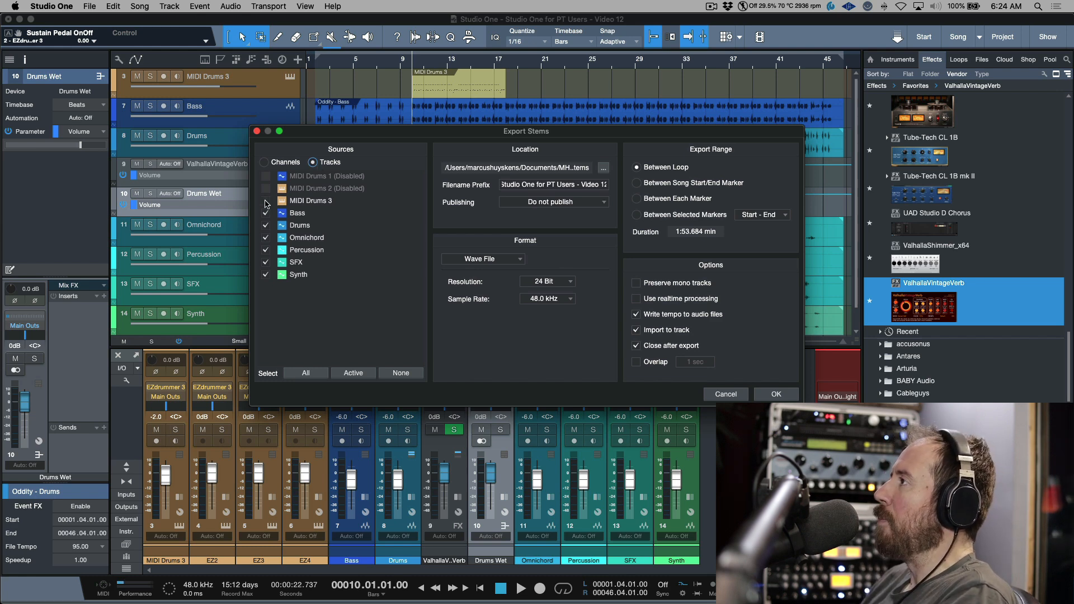
pyautogui.click(266, 201)
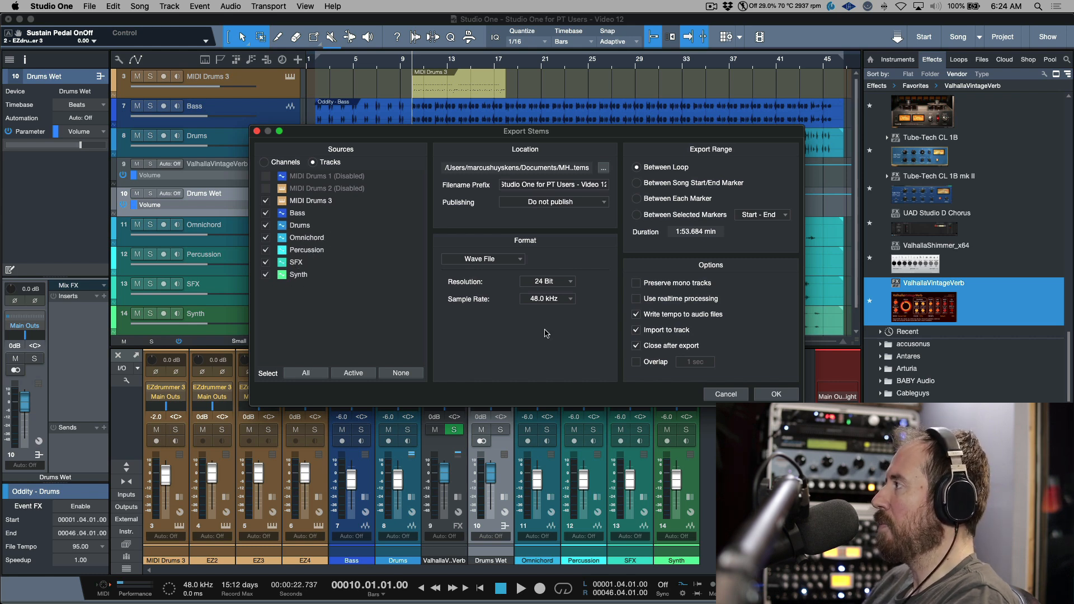
pyautogui.click(726, 395)
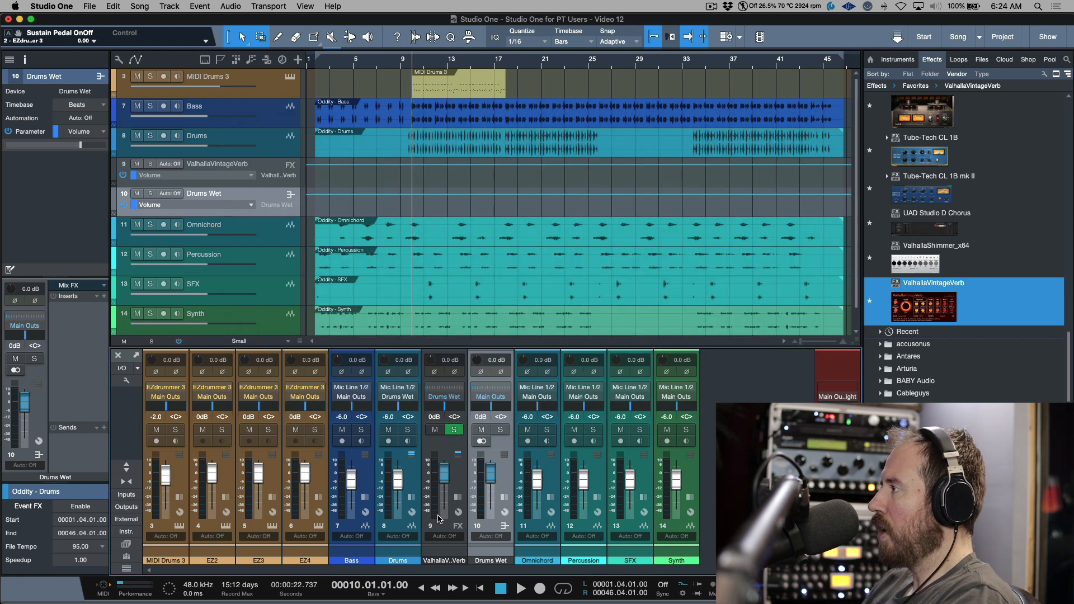
# Step: Rename the Drums channel to Drums DRY
pyautogui.click(406, 560)
pyautogui.doubleClick(410, 559)
pyautogui.write('DRY')
pyautogui.press('Return')
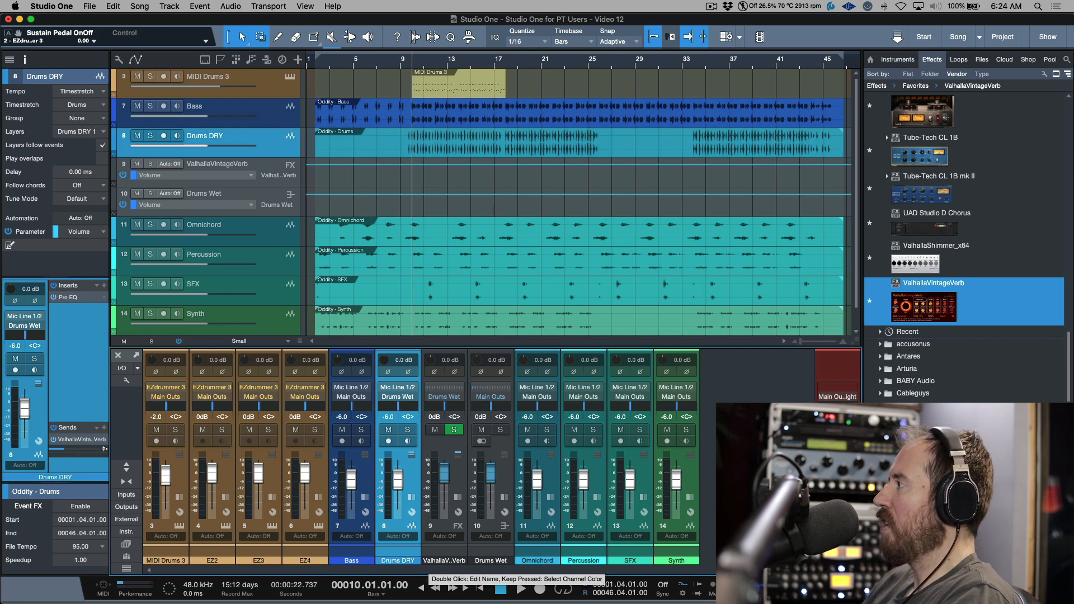
# Step: Reopen the stem export settings and set the filename prefix to TRACKS
pyautogui.click(140, 6)
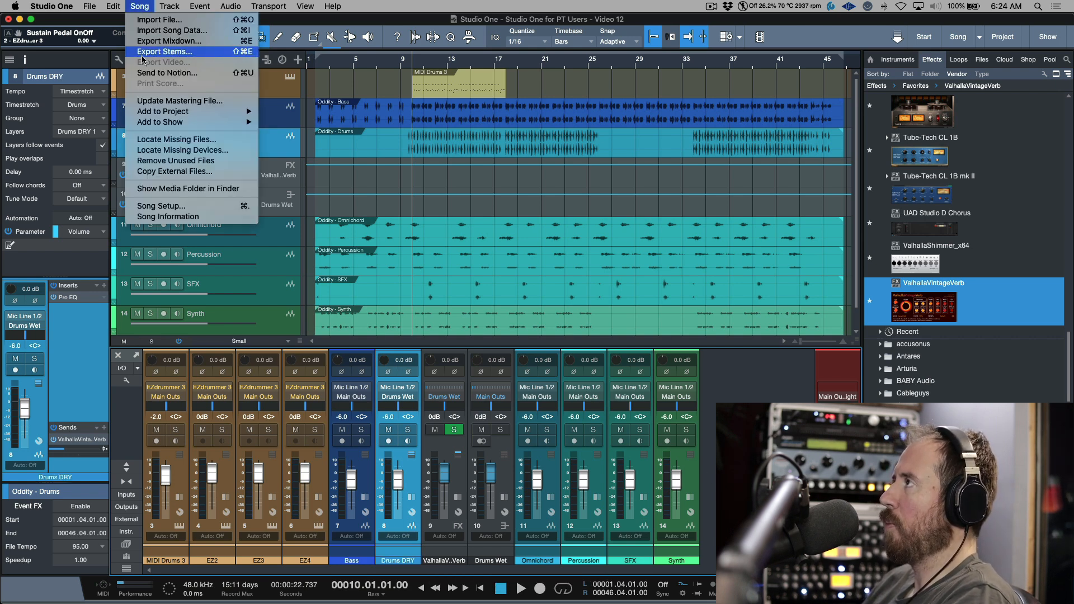
pyautogui.click(144, 54)
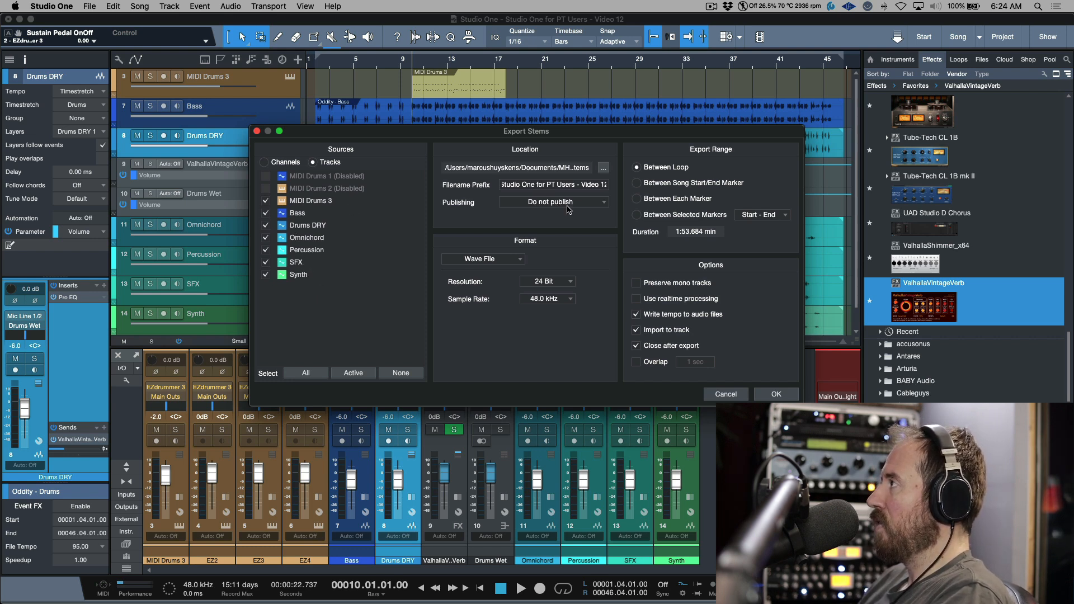
pyautogui.click(561, 183)
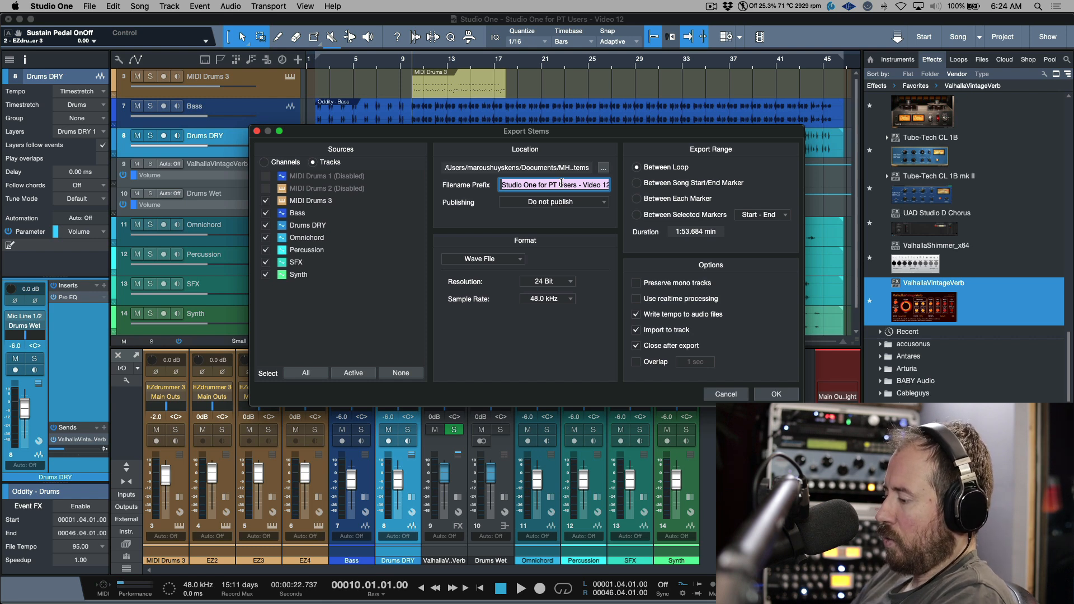
pyautogui.write('TRACKS')
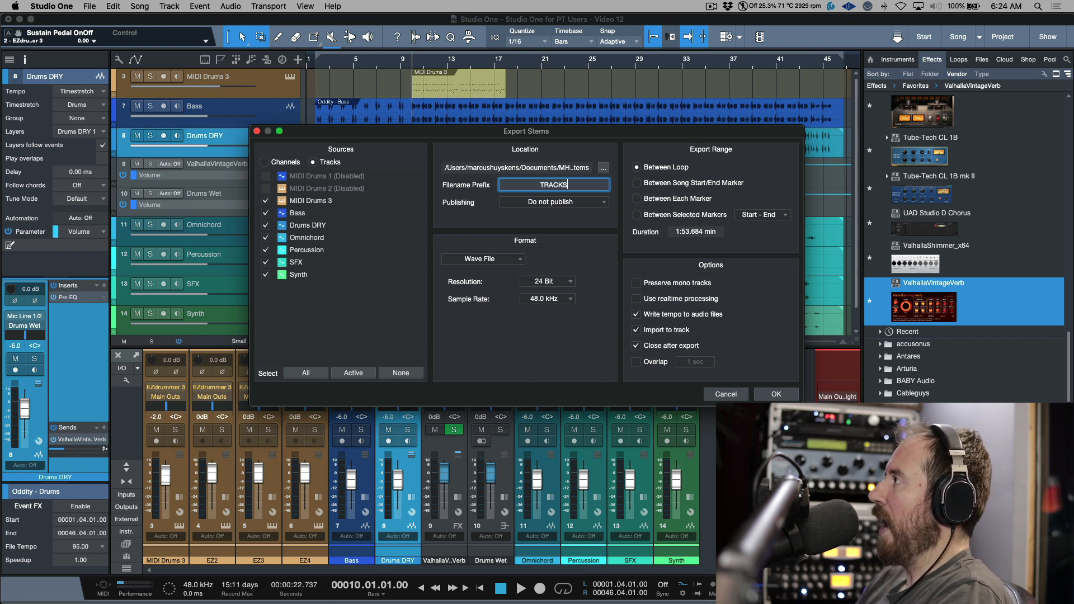
pyautogui.click(552, 220)
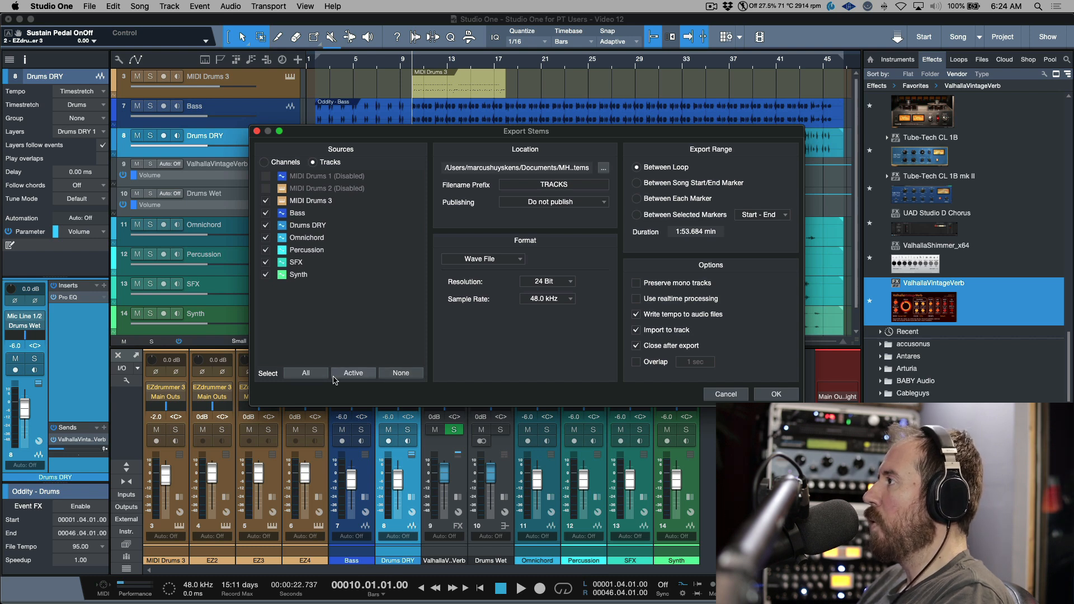
# Step: Select only the MIDI Drums 3 and Drums DRY tracks as stem sources and close the settings without exporting
pyautogui.click(394, 373)
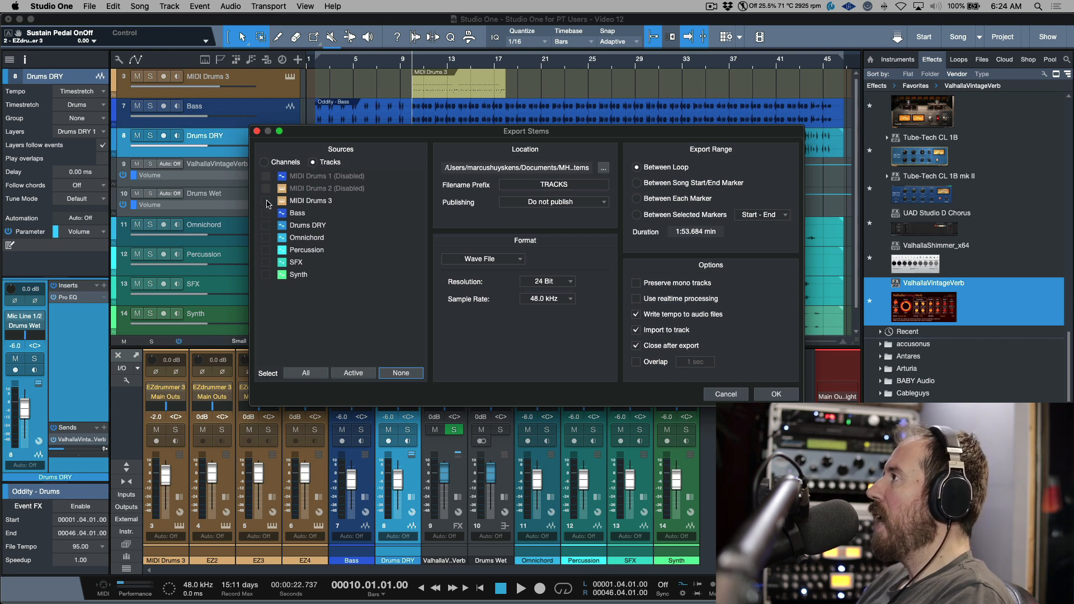
pyautogui.click(266, 201)
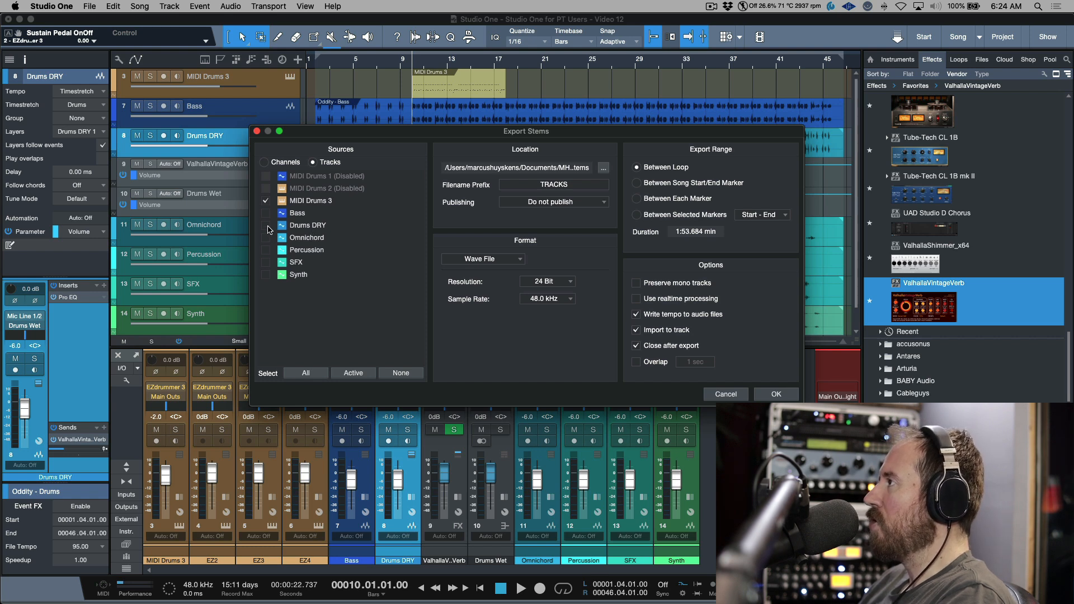
pyautogui.click(268, 227)
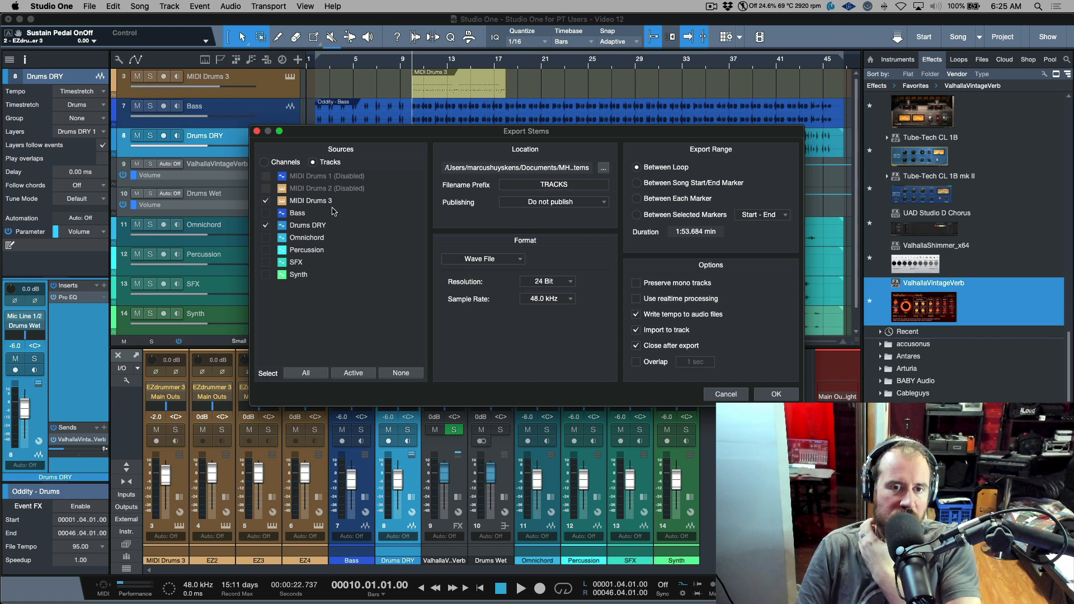
pyautogui.moveTo(379, 136); pyautogui.dragTo(475, 166)
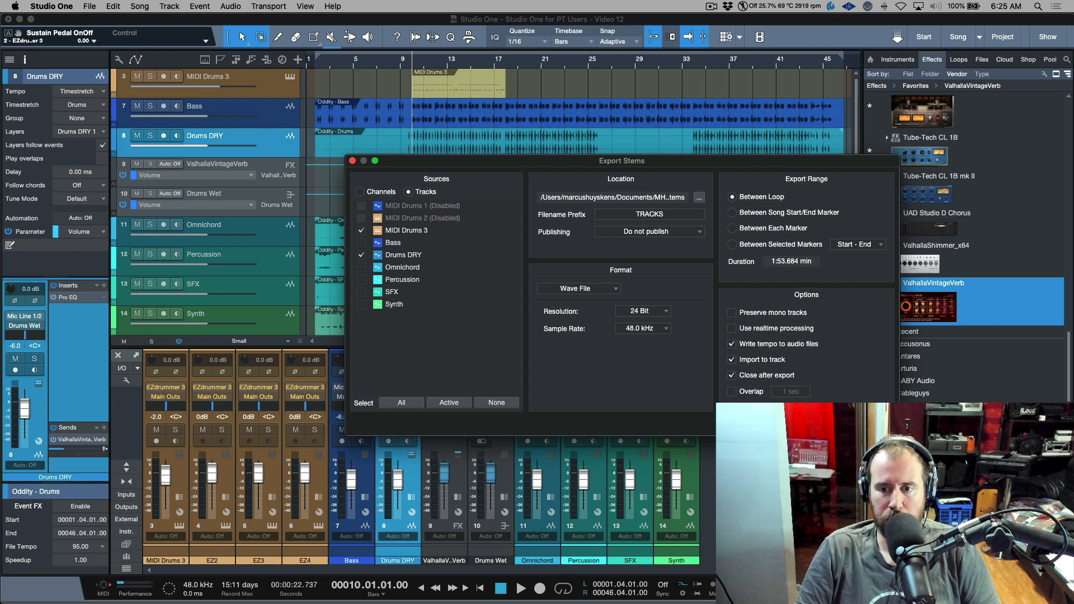
pyautogui.click(820, 424)
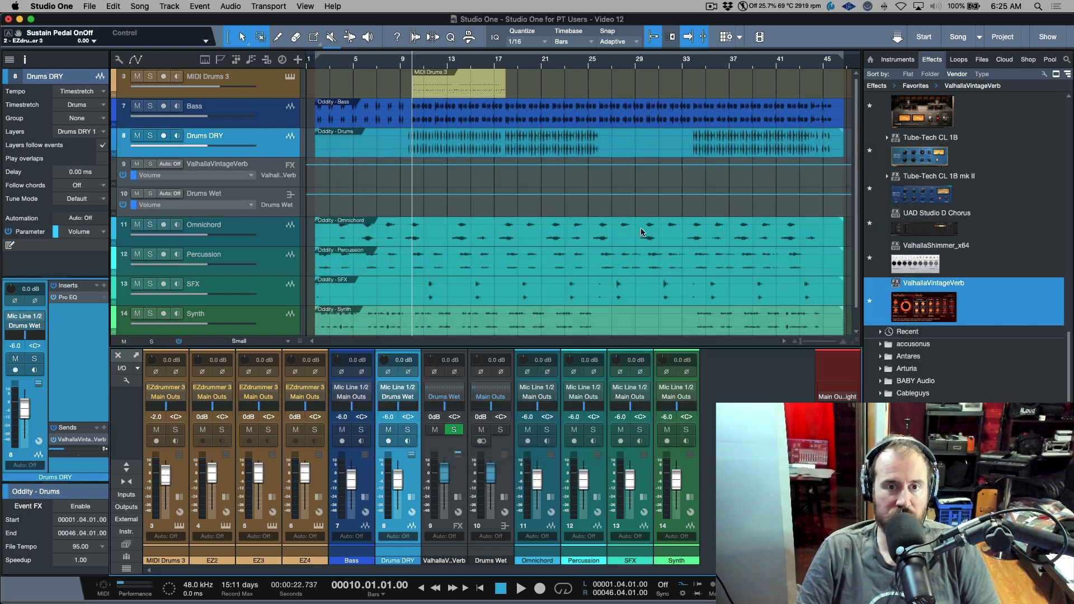
# Step: Set the loop range to the MIDI Drums 3 event and rename the Drums DRY track to Drums Print
pyautogui.click(471, 93)
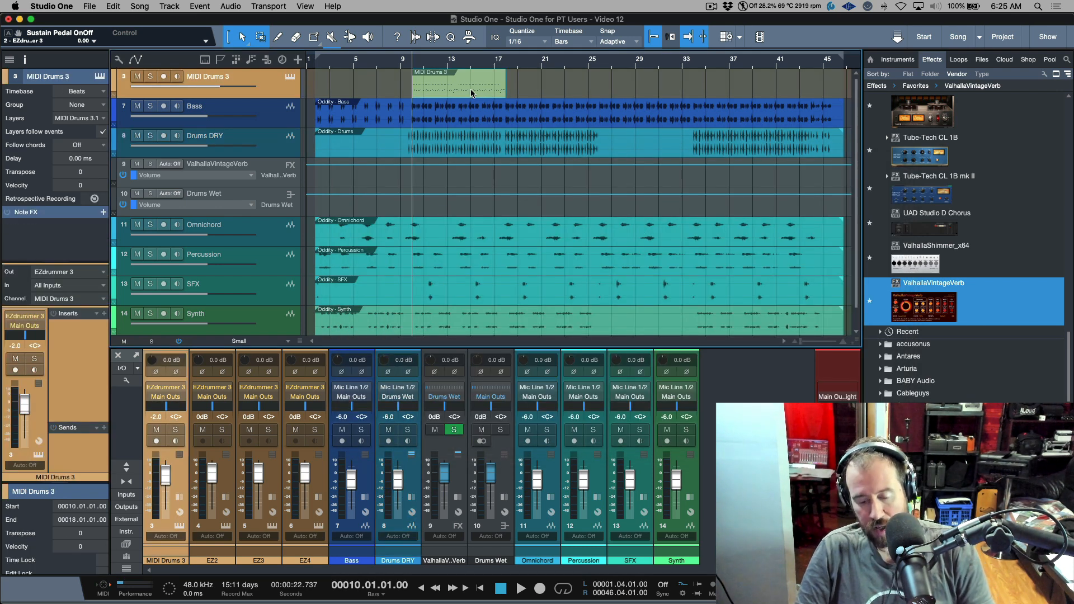
pyautogui.press('p')
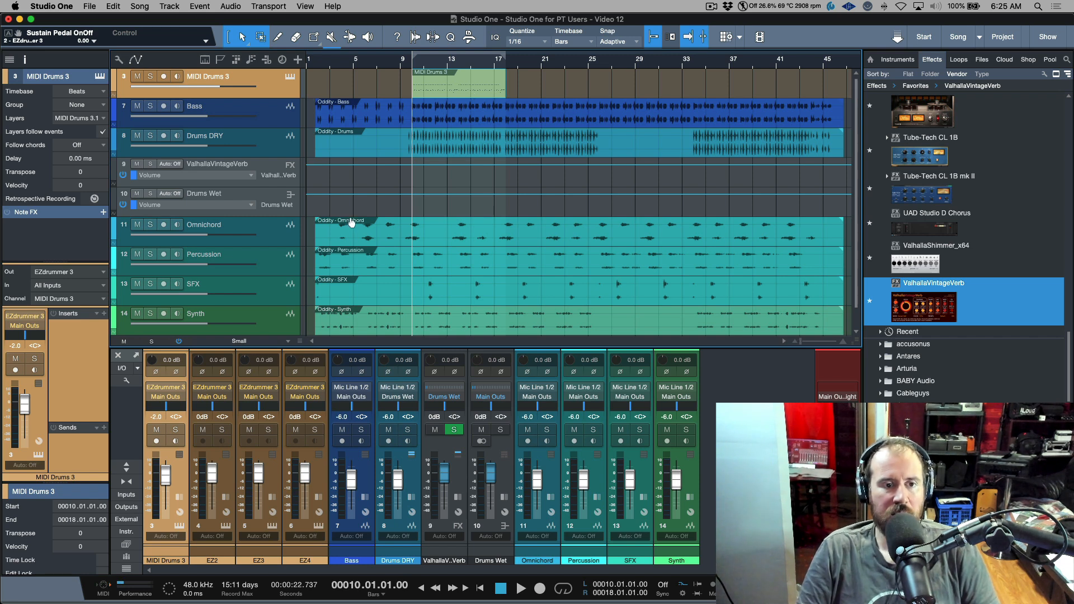
pyautogui.doubleClick(230, 136)
pyautogui.press('BackSpace')
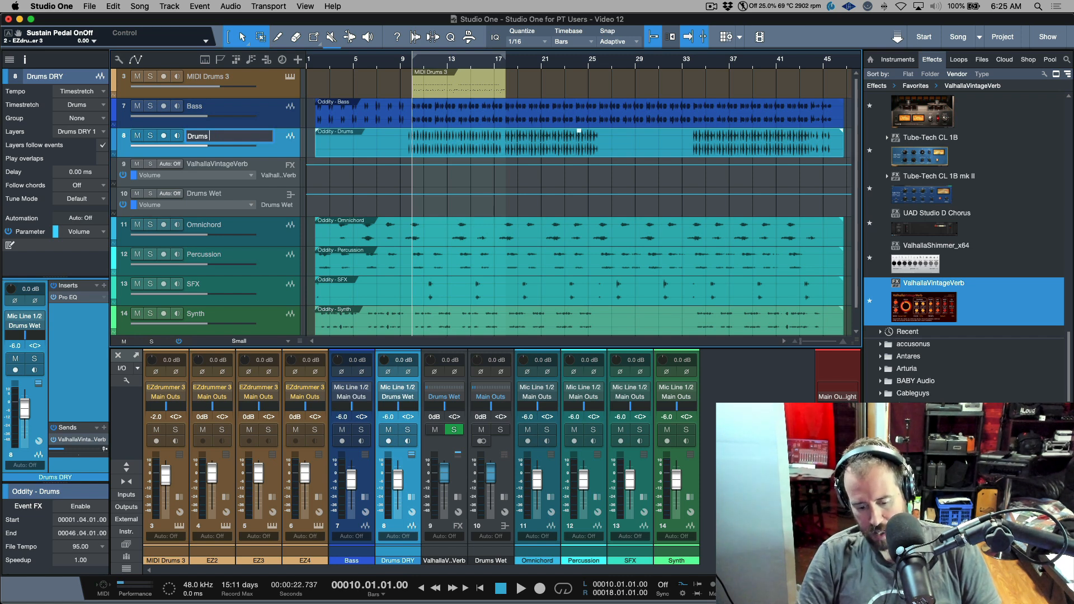
pyautogui.write('Print')
pyautogui.press('Return')
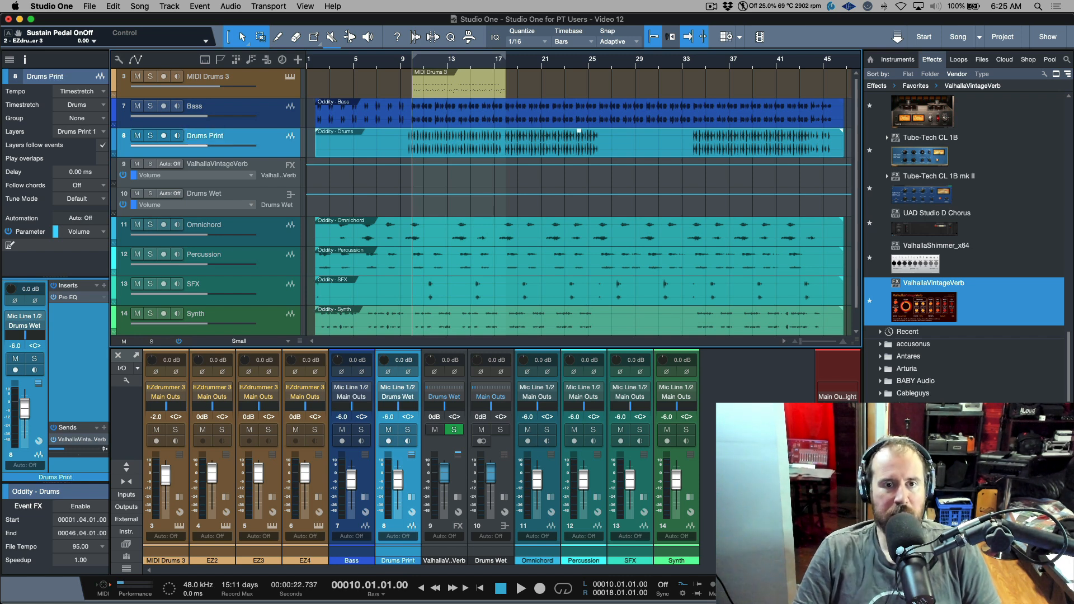
# Step: Export the MIDI Drums 3 and Drums Print tracks as stems between the loop points and import them to new tracks
pyautogui.click(138, 7)
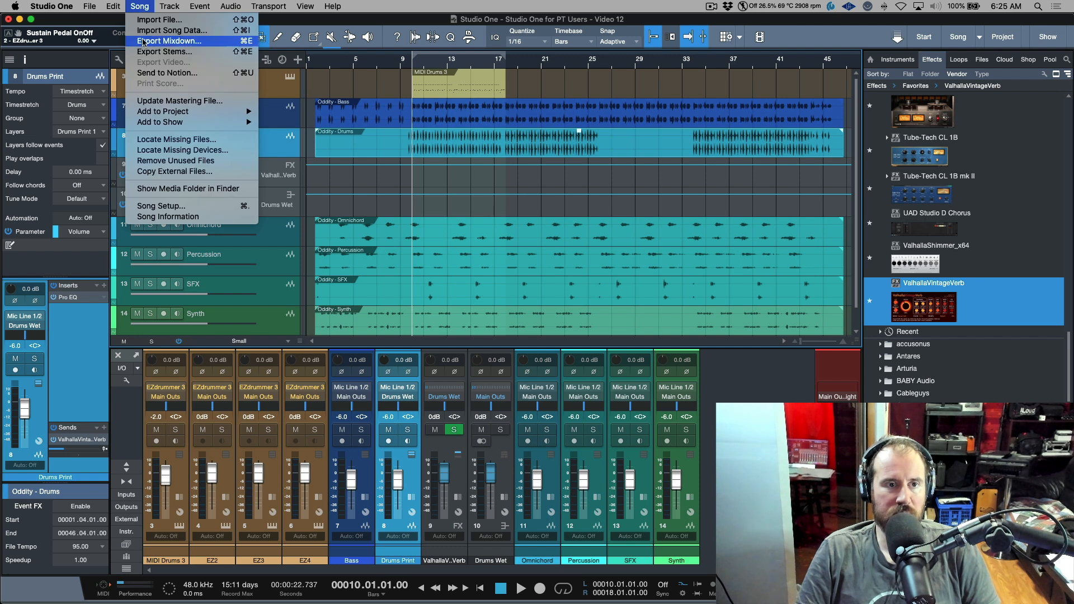
pyautogui.click(152, 50)
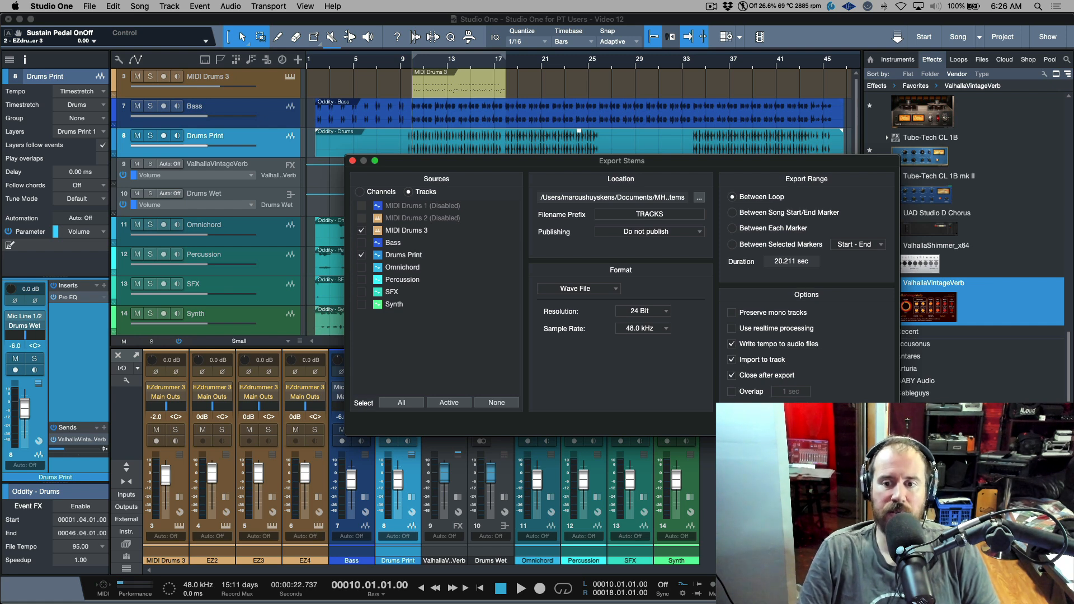
pyautogui.press('Return')
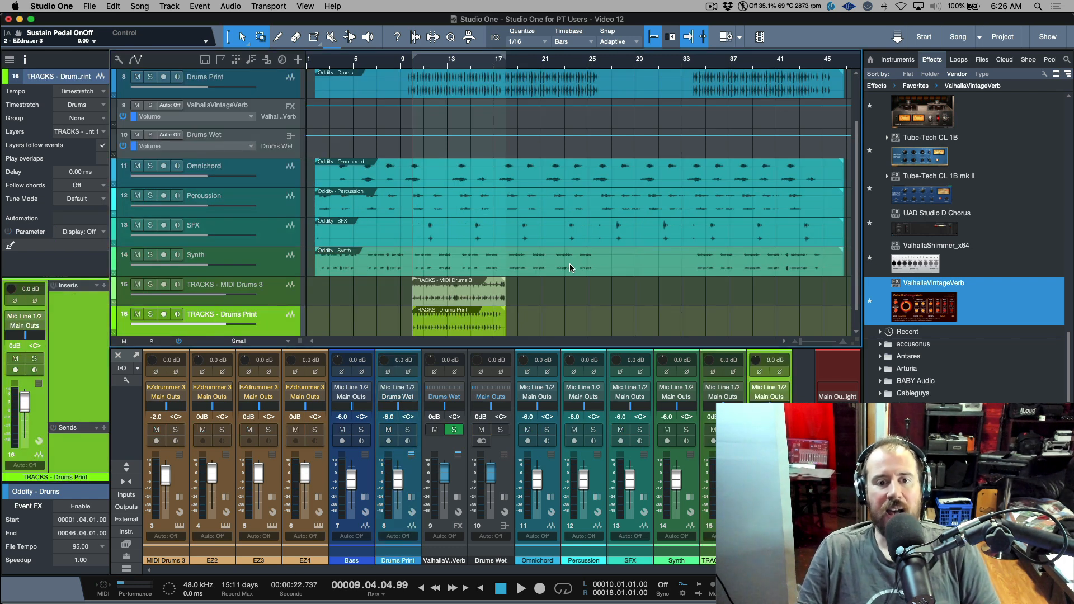
pyautogui.scroll(-1, 571, 267)
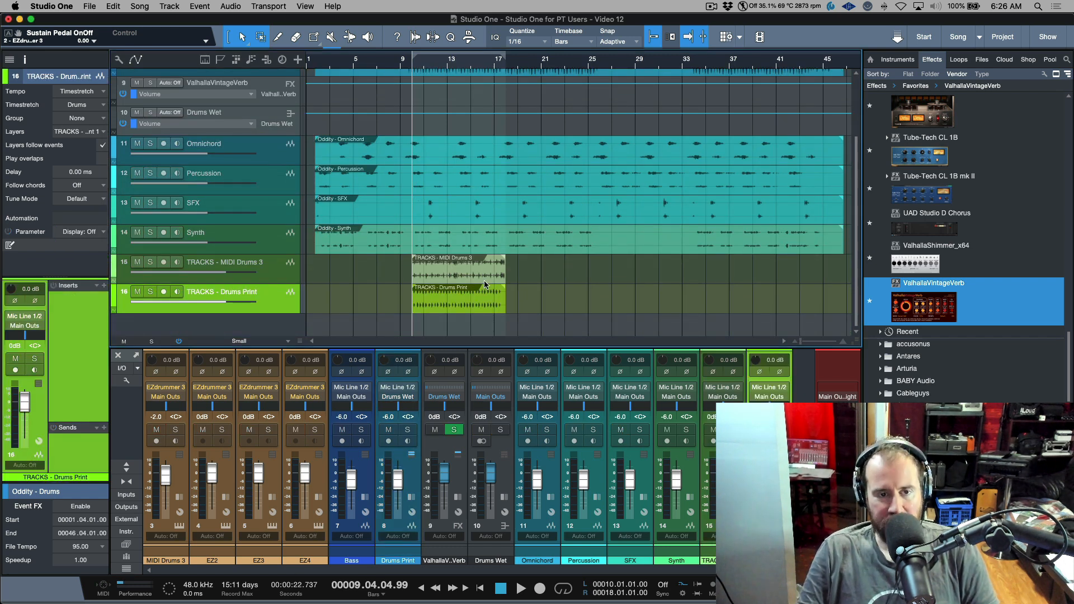
# Step: Solo the imported TRACKS - MIDI Drums 3 track and play back its printed event to audition it
pyautogui.click(276, 271)
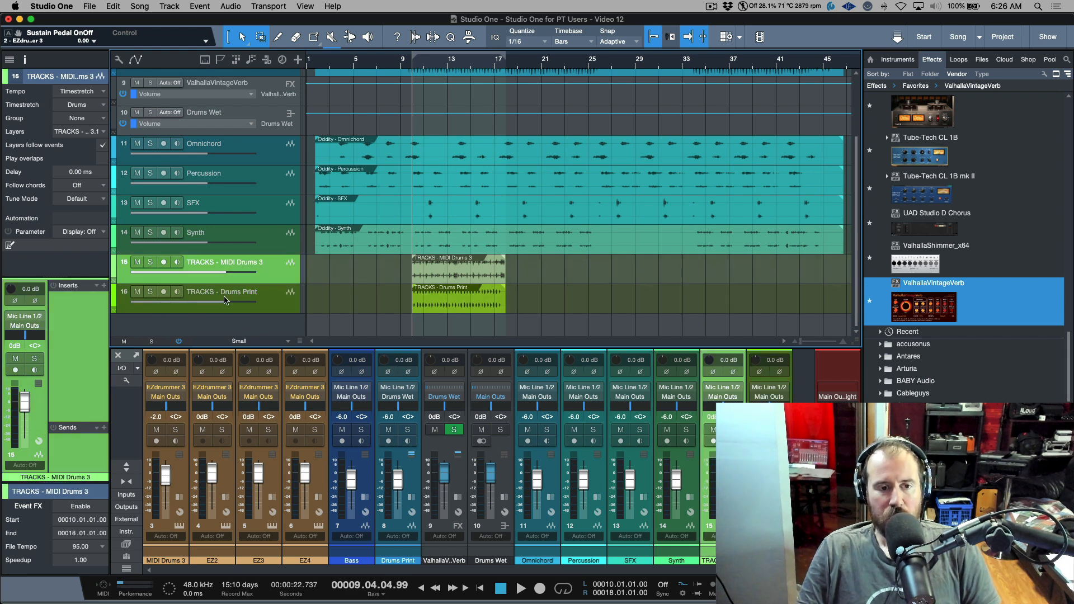
pyautogui.scroll(3, 314, 157)
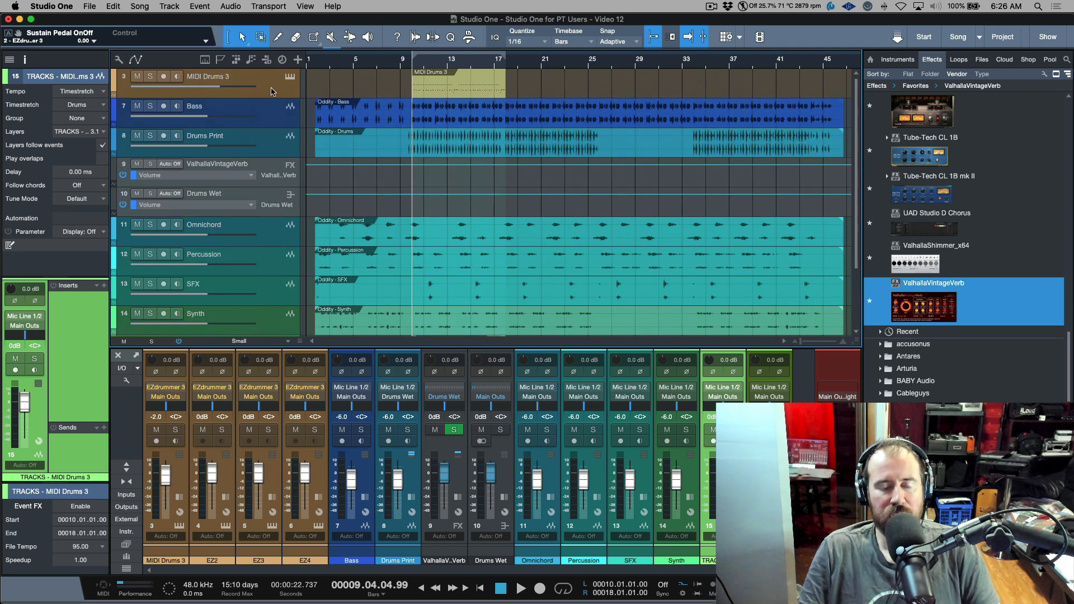
pyautogui.scroll(-3, 273, 91)
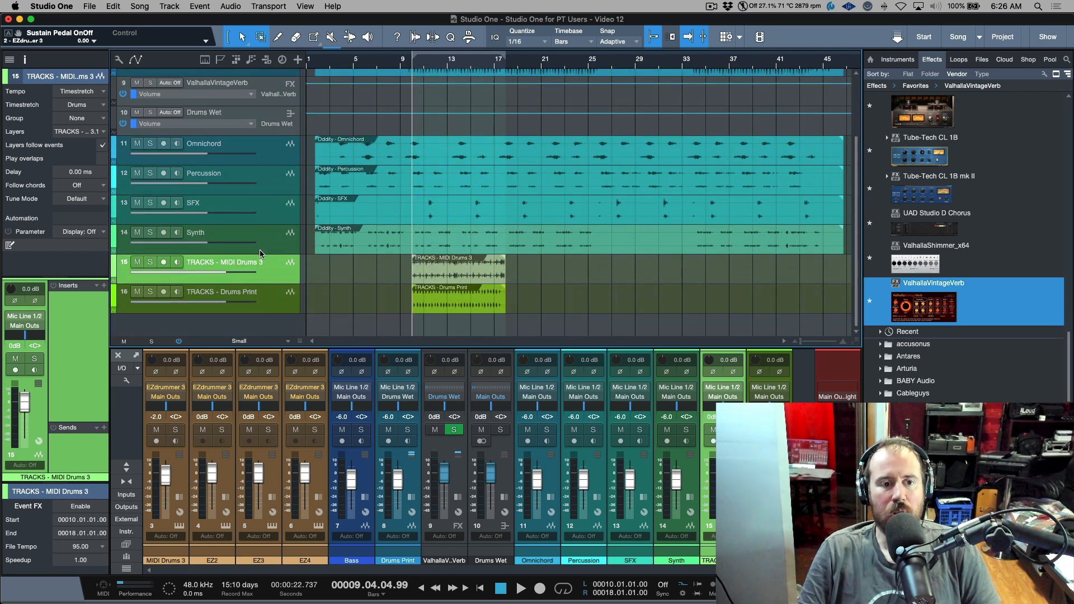
pyautogui.click(150, 262)
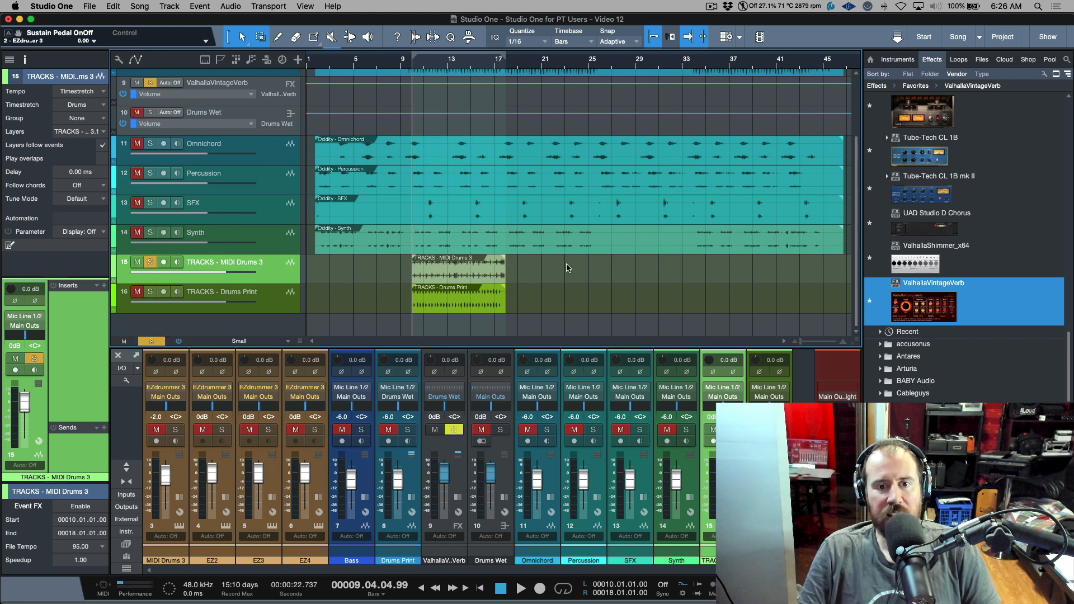
pyautogui.click(435, 274)
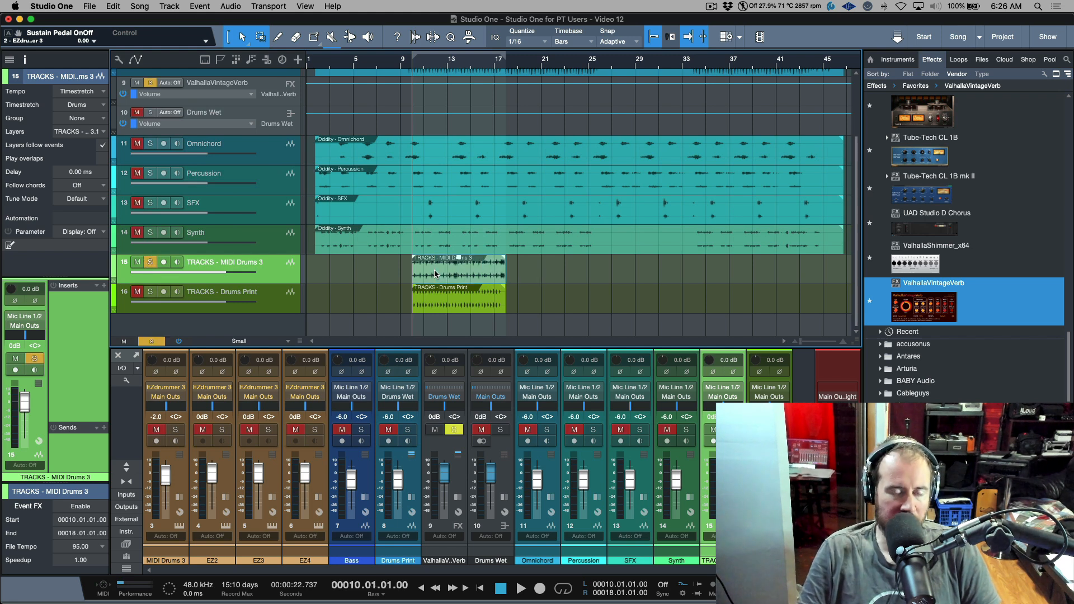
pyautogui.press('space')
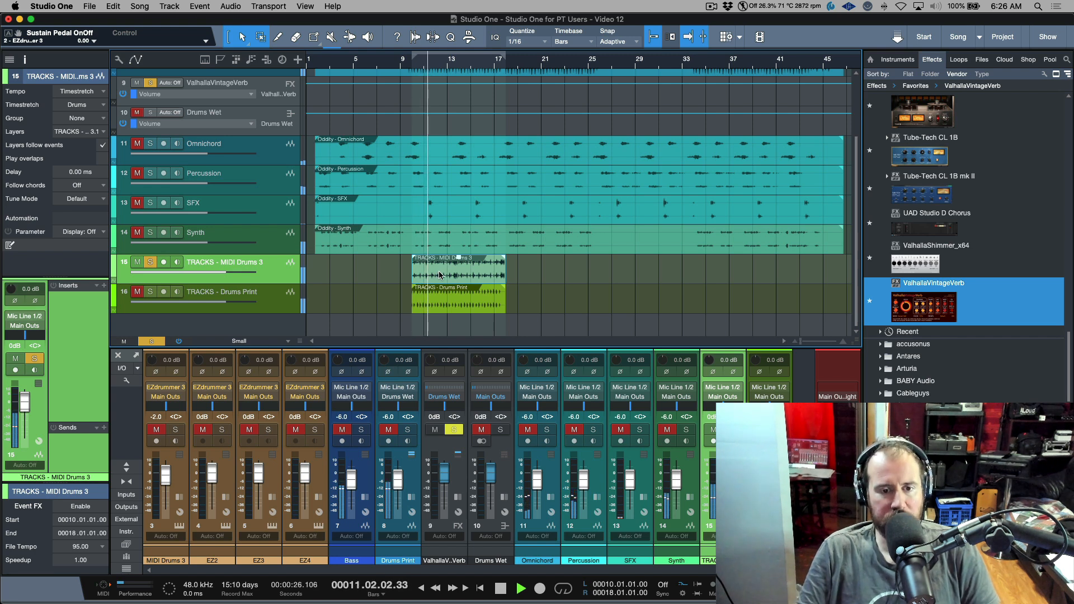
pyautogui.press('space')
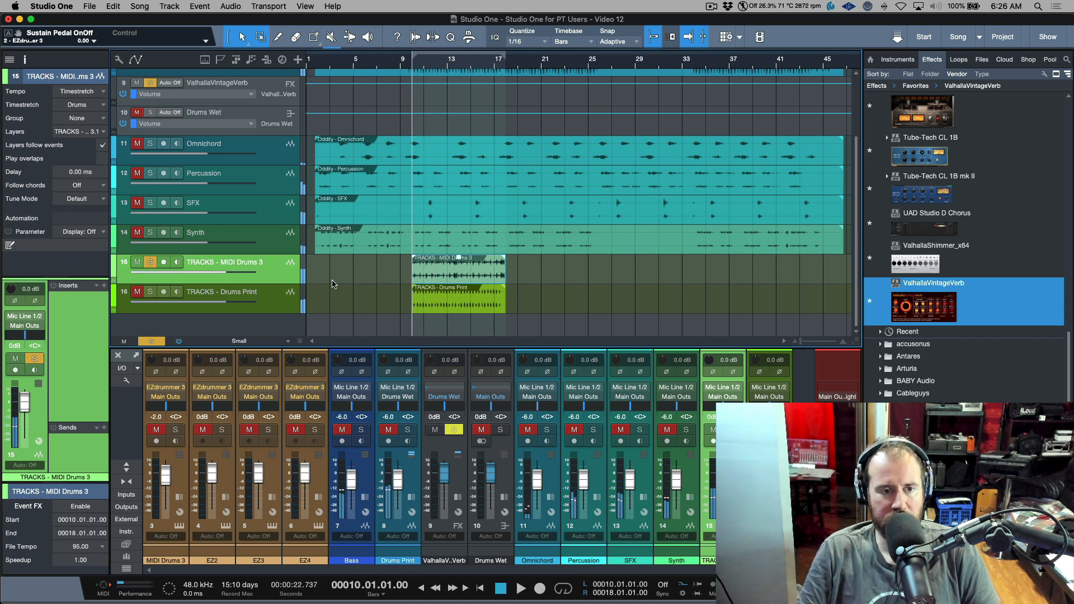
# Step: Move the solo to the TRACKS - Drums Print track and audition its printed event
pyautogui.click(476, 308)
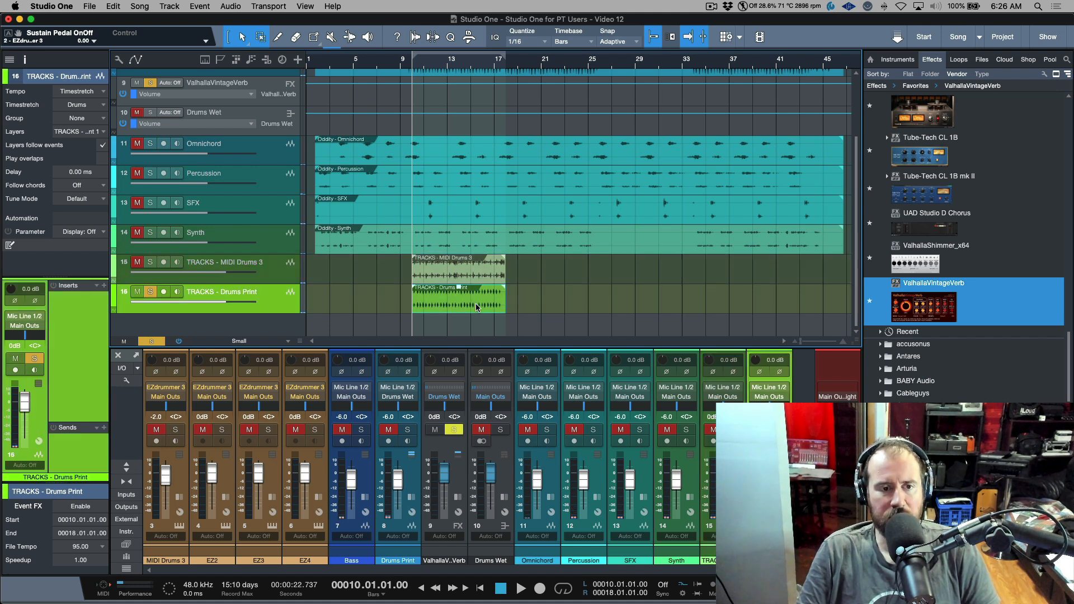
pyautogui.press('space')
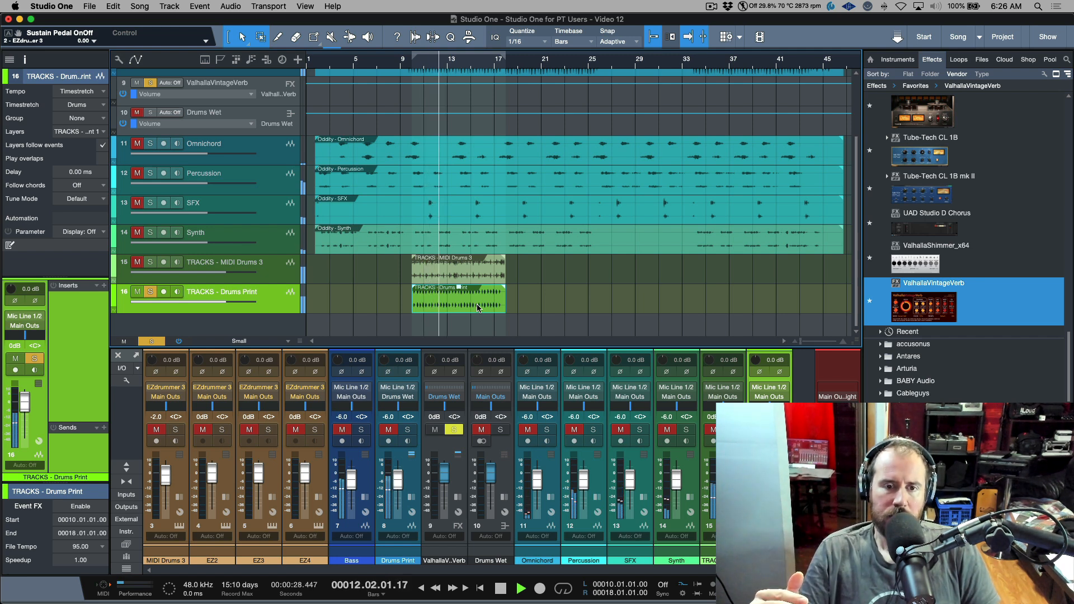
pyautogui.press('space')
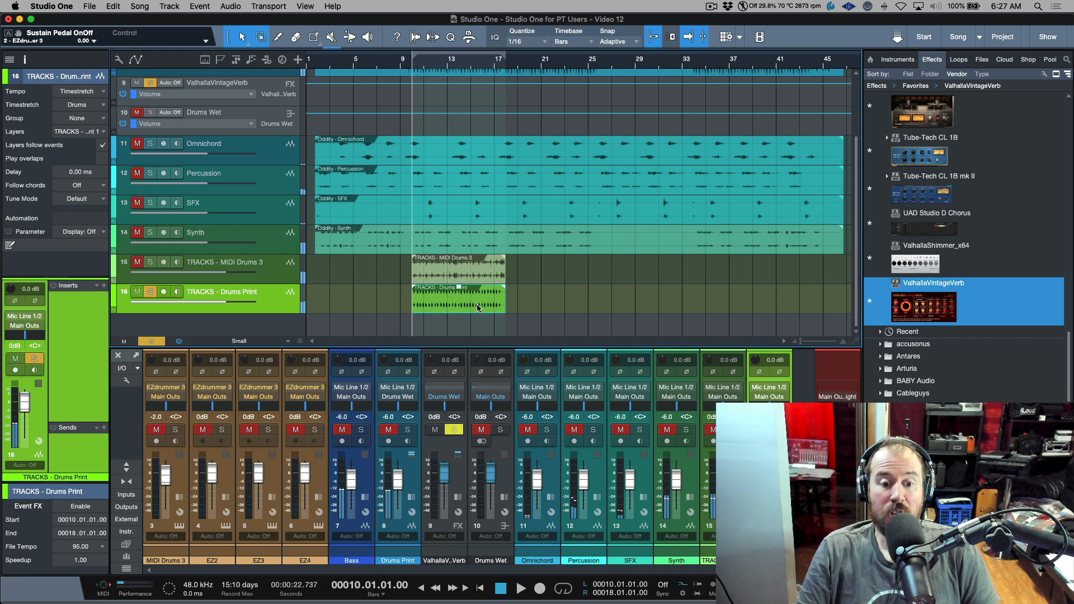
# Step: Audition the original Drums Print channel in solo with ValhallaVintageVerb unsoloed, and inspect the channel's inserts and sends
pyautogui.click(409, 430)
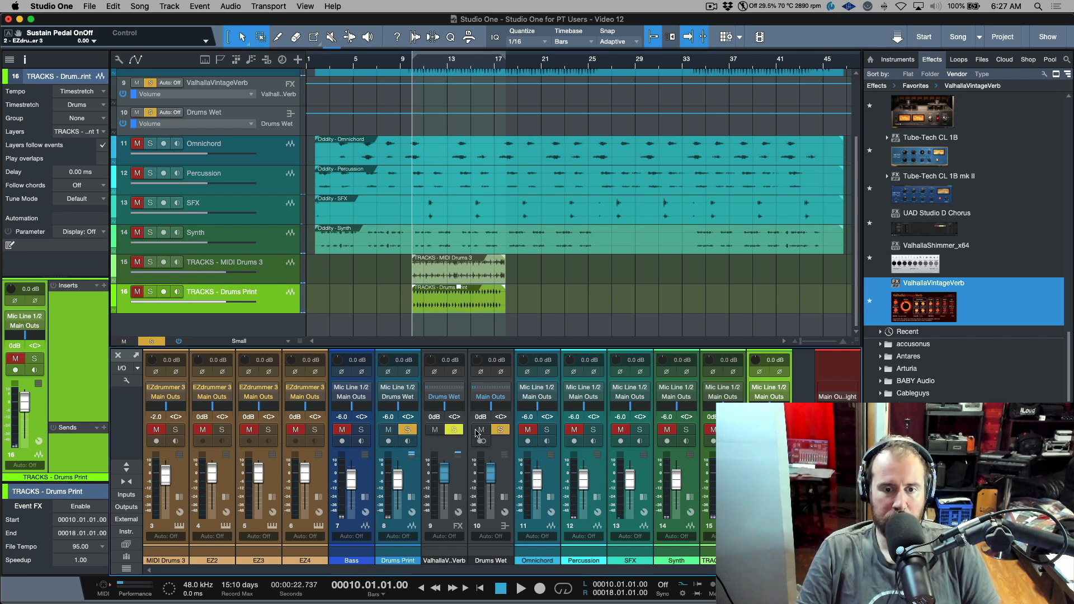
pyautogui.click(454, 430)
pyautogui.press('space')
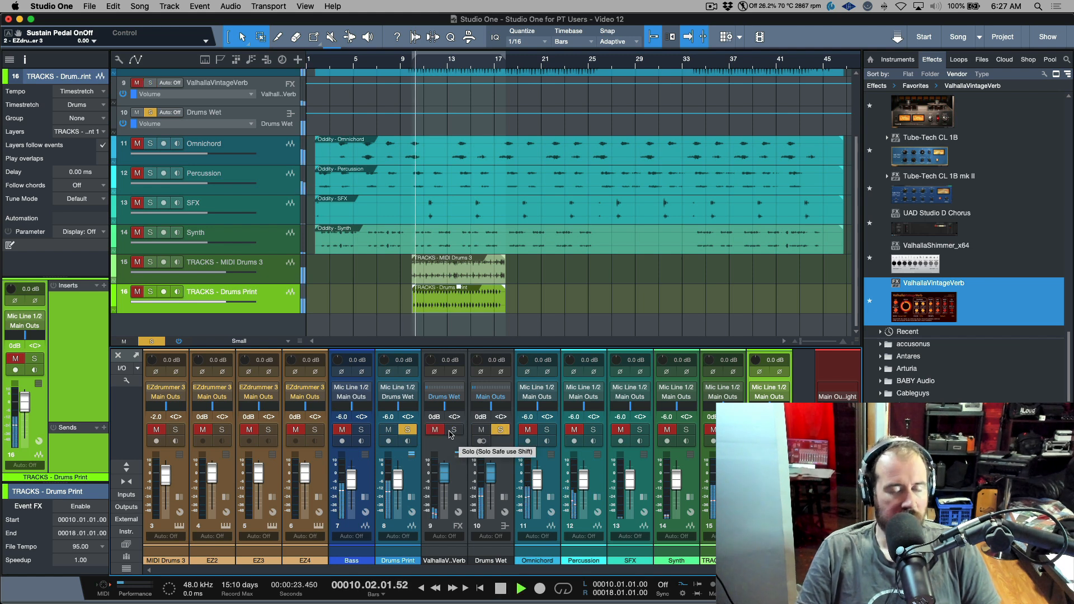
pyautogui.press('space')
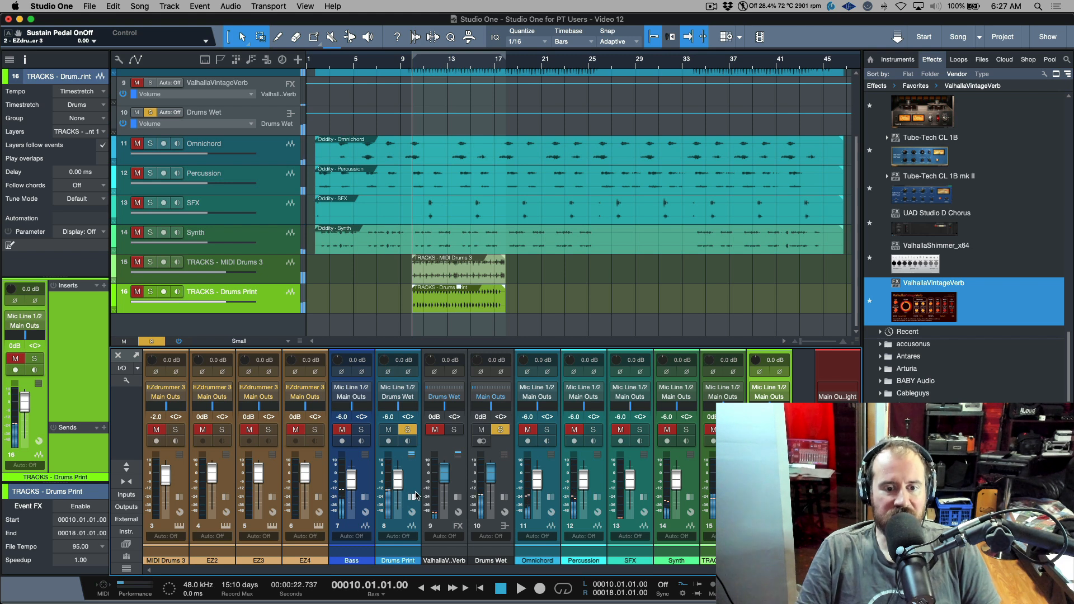
pyautogui.click(413, 496)
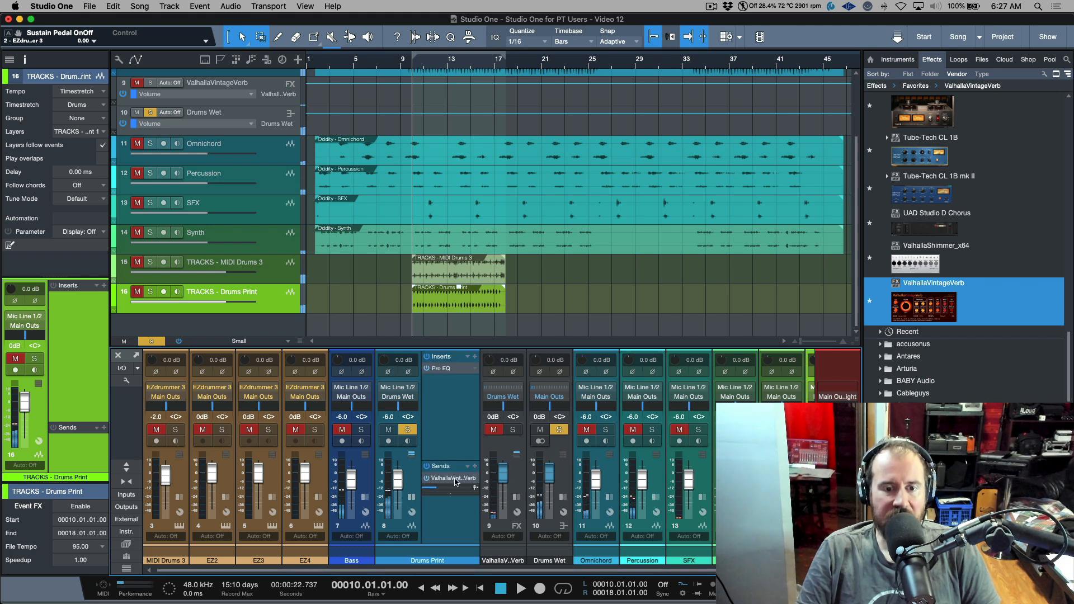
pyautogui.click(414, 493)
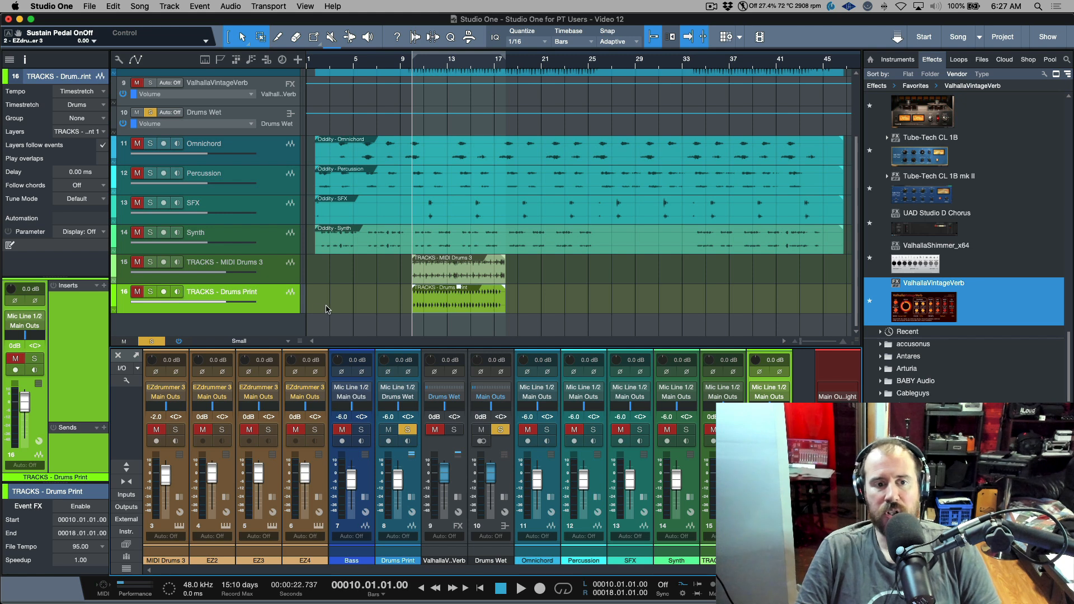
# Step: Clear all active solos and select the Drums Wet bus track
pyautogui.scroll(3, 266, 158)
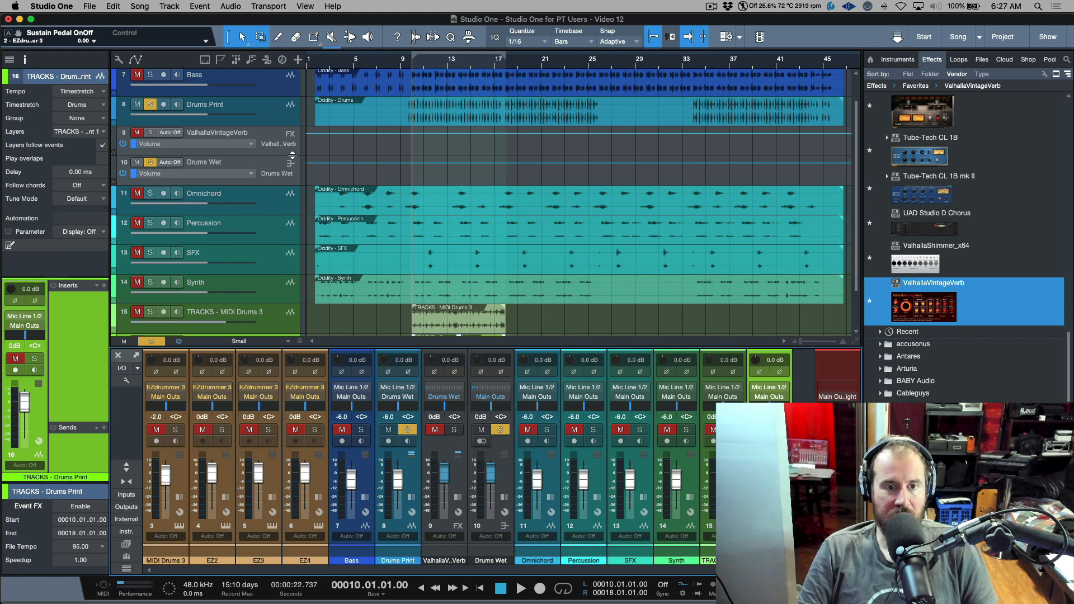
pyautogui.hotkey('shift', 's')
pyautogui.scroll(-3, 277, 254)
pyautogui.scroll(3, 275, 247)
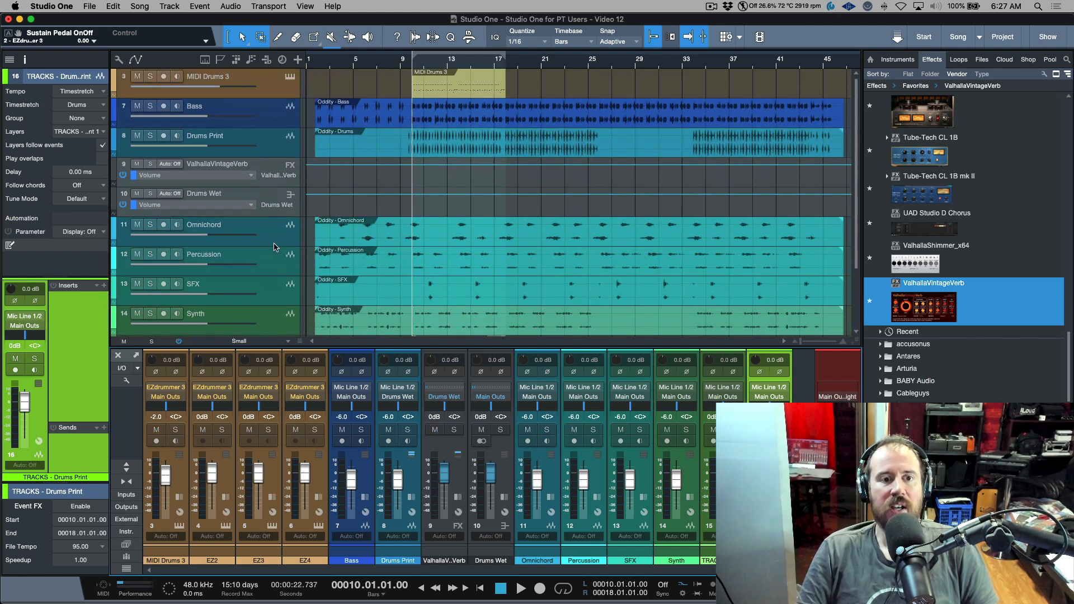
pyautogui.click(269, 197)
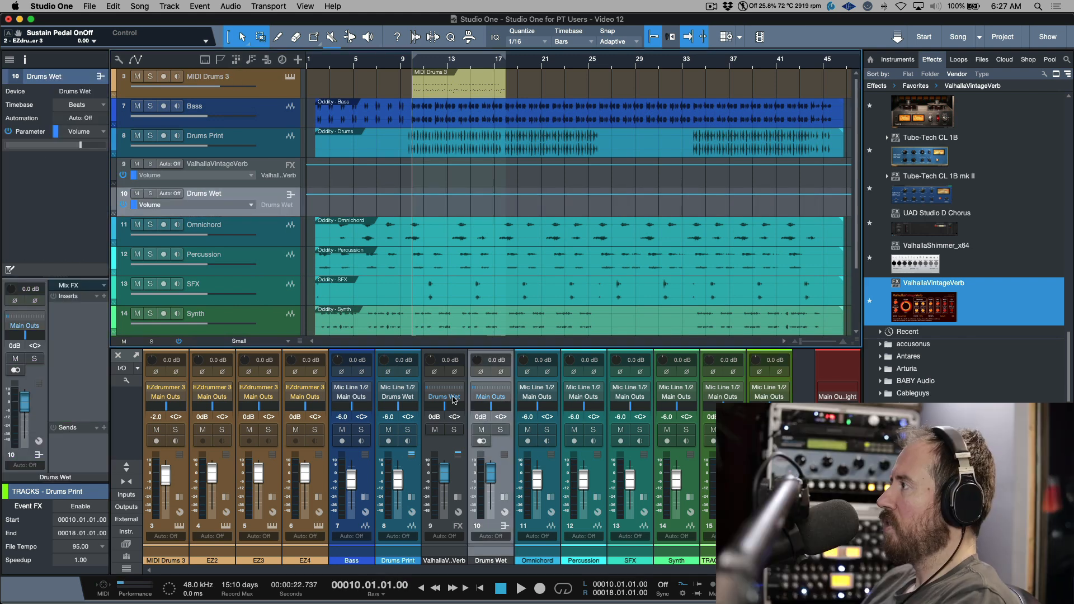
# Step: Switch the stem export sources to channels with none selected, set the filename prefix to Channels and close the settings without exporting
pyautogui.click(136, 7)
pyautogui.click(146, 51)
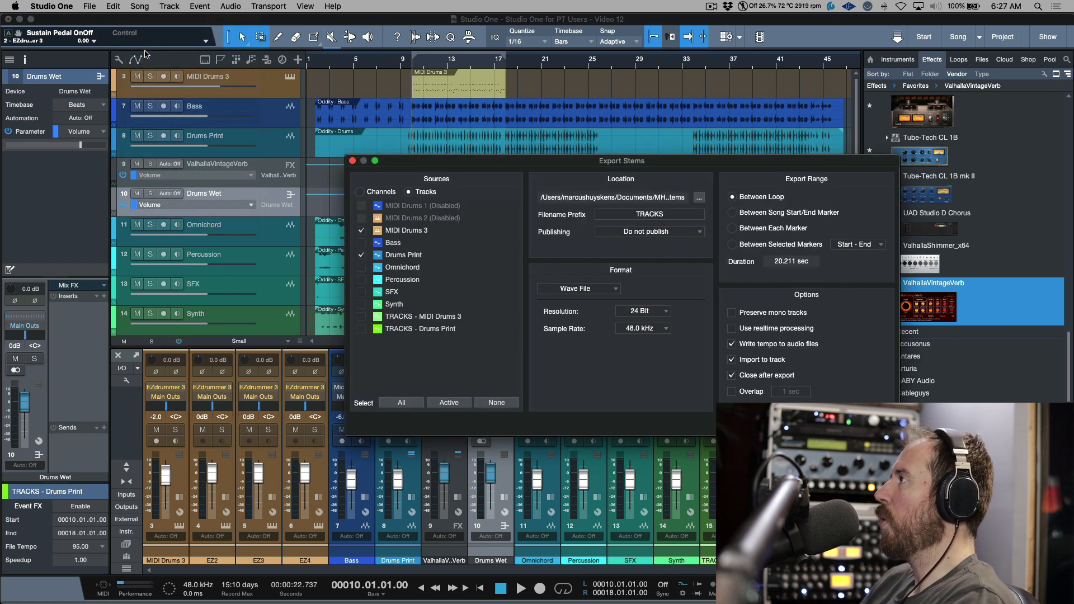
pyautogui.click(360, 192)
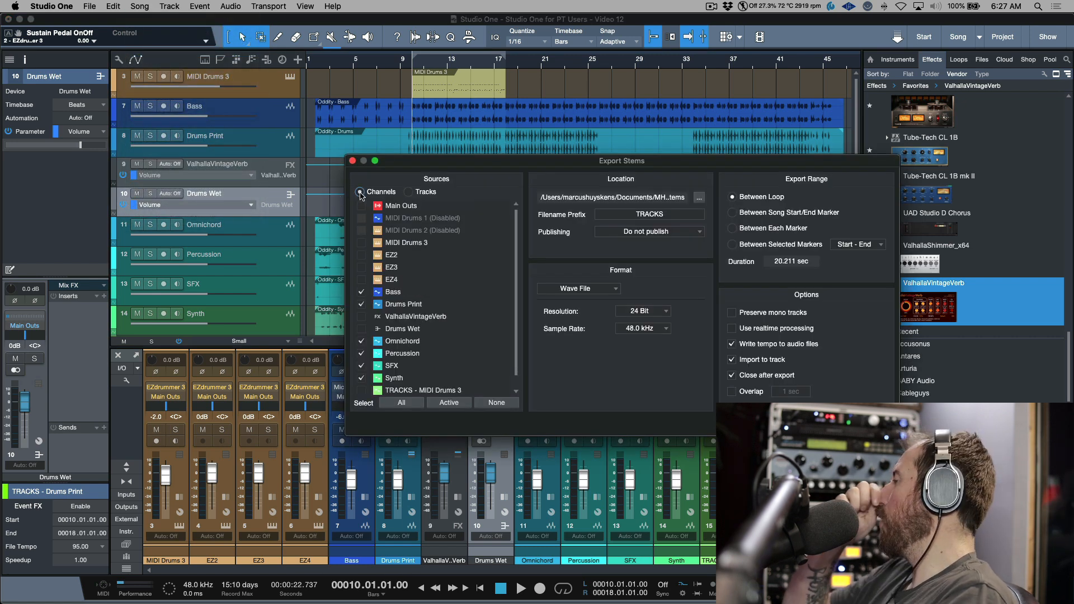
pyautogui.click(497, 403)
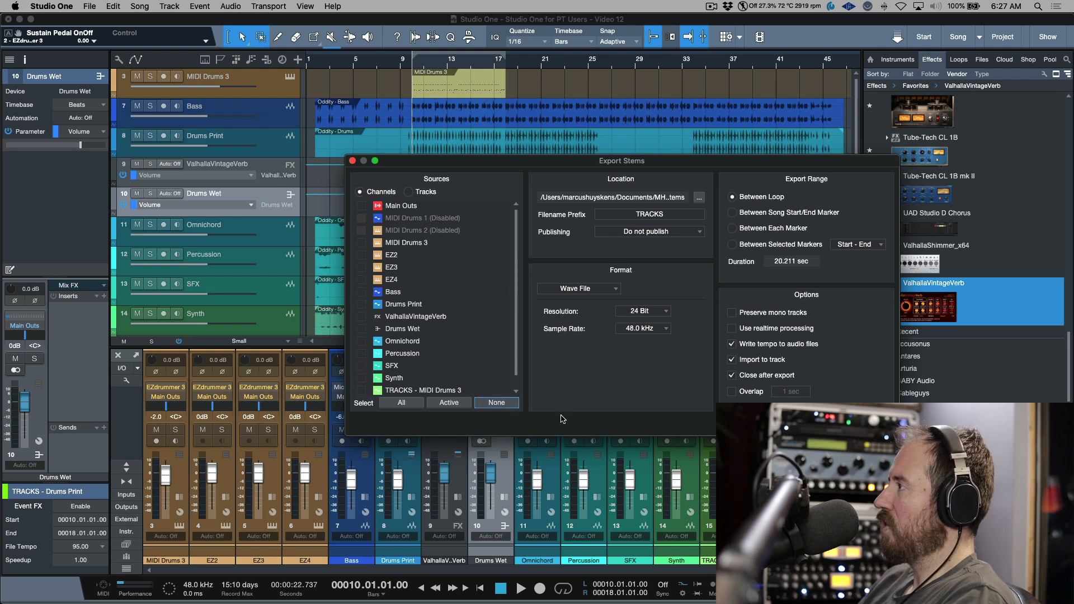
pyautogui.moveTo(604, 435); pyautogui.dragTo(604, 459)
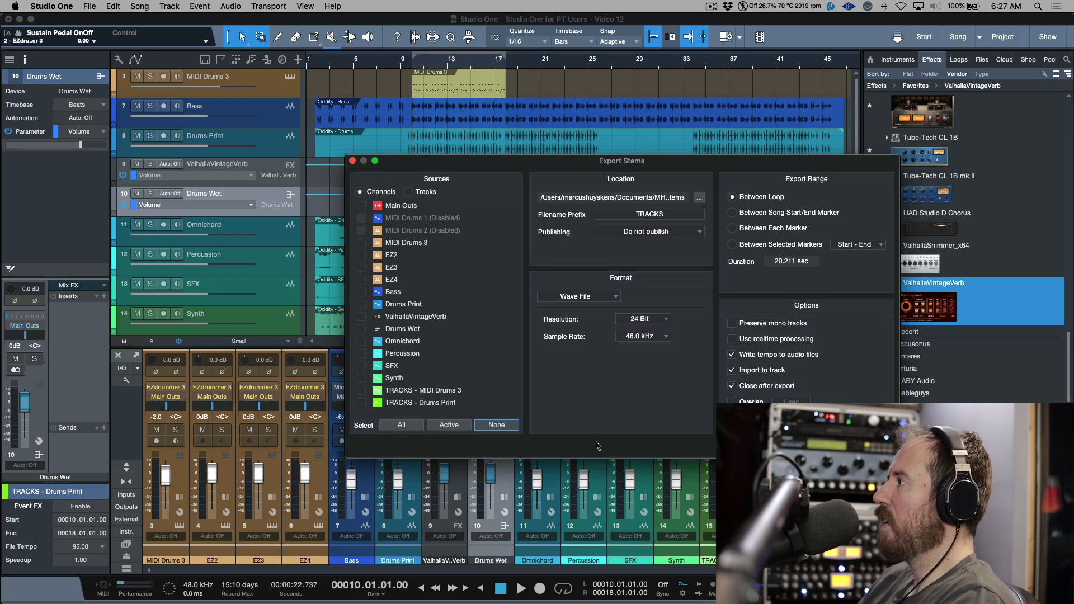
pyautogui.click(654, 214)
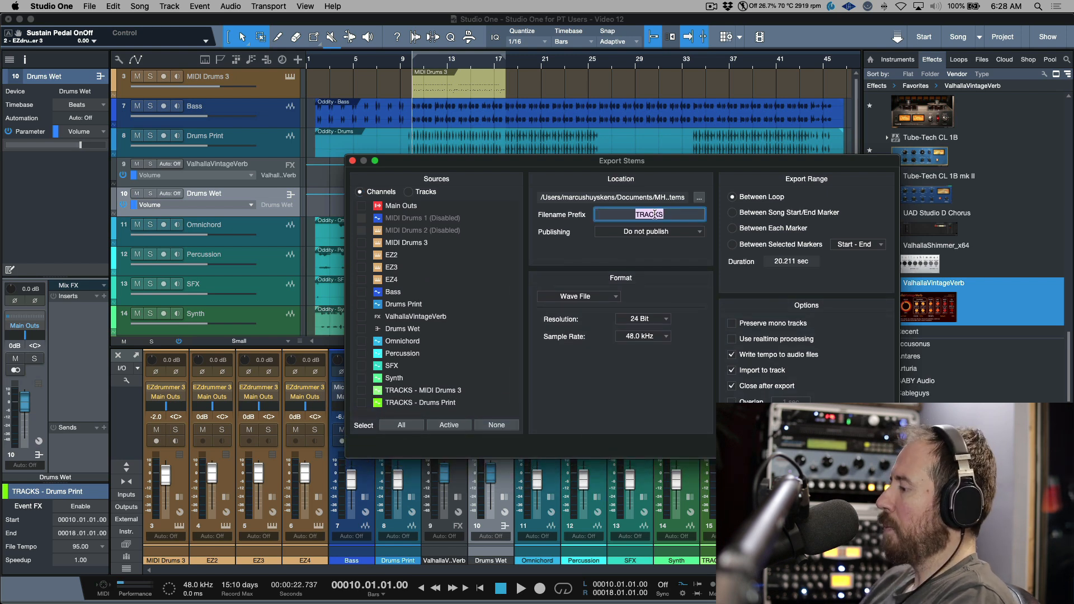
pyautogui.write('Channels')
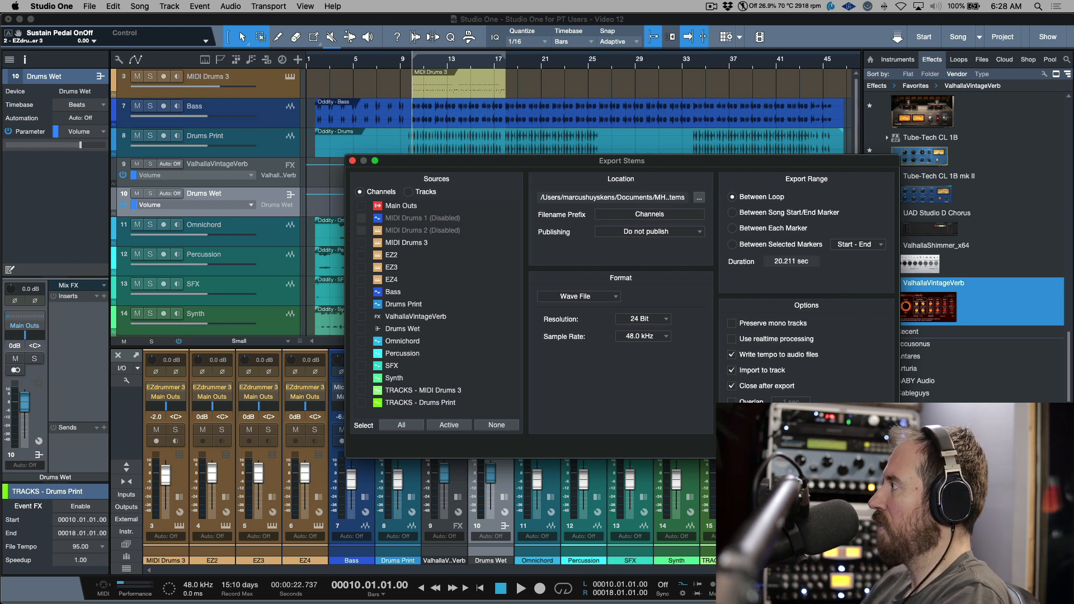
pyautogui.press('Escape')
# Step: Rename the four EZdrummer 3 output channels to Kick, Snare, Hats and Amb
pyautogui.doubleClick(177, 561)
pyautogui.write('C')
pyautogui.write('ick')
pyautogui.press('Tab')
pyautogui.write('Snare')
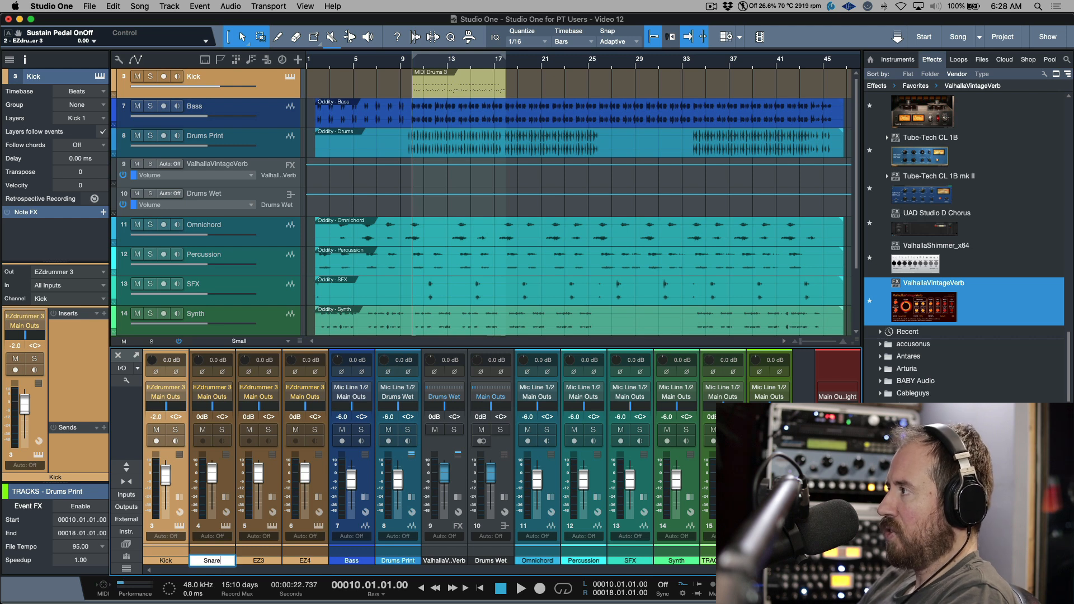
pyautogui.press('Tab')
pyautogui.write('Hat')
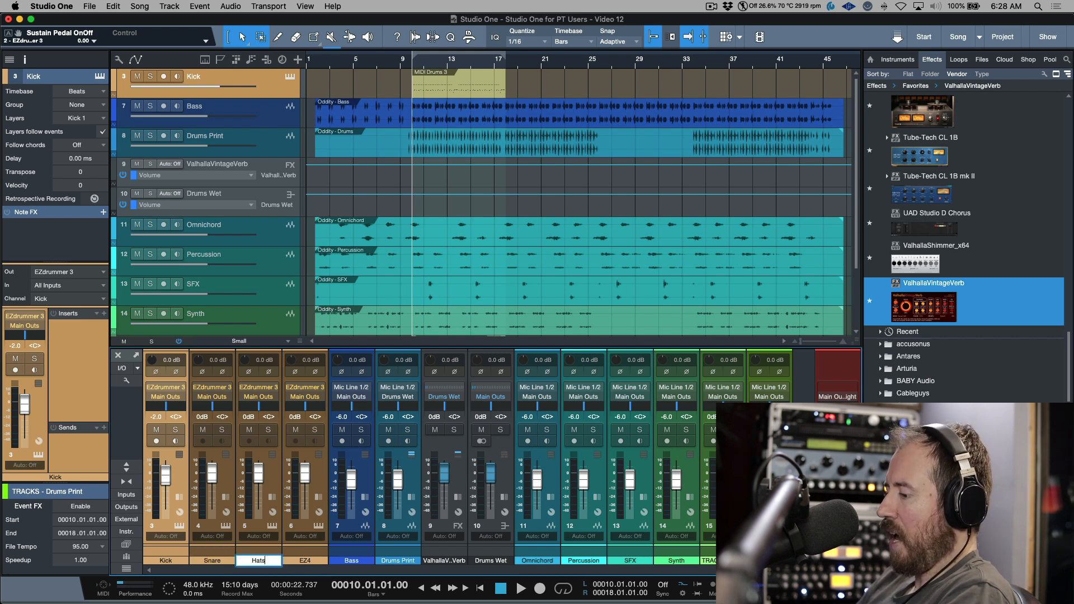
pyautogui.press('Tab')
pyautogui.write('A')
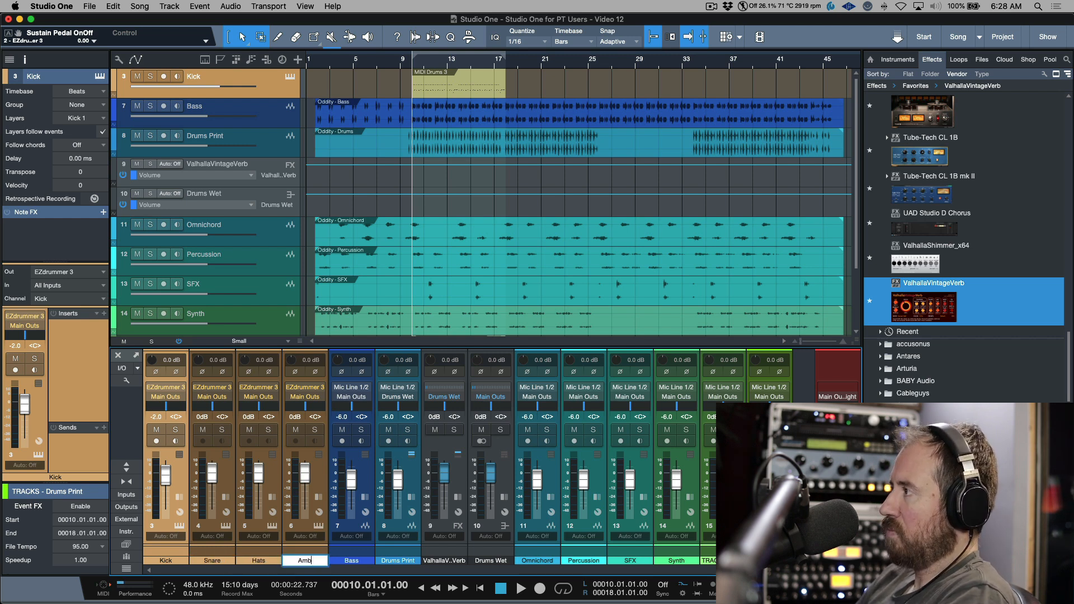
pyautogui.write('mb')
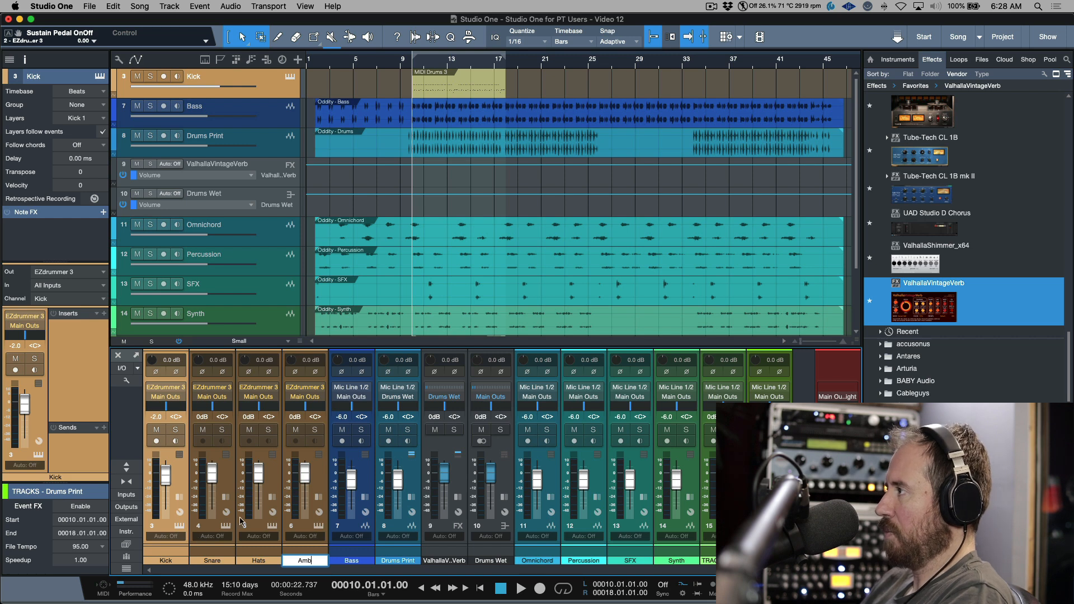
pyautogui.click(317, 476)
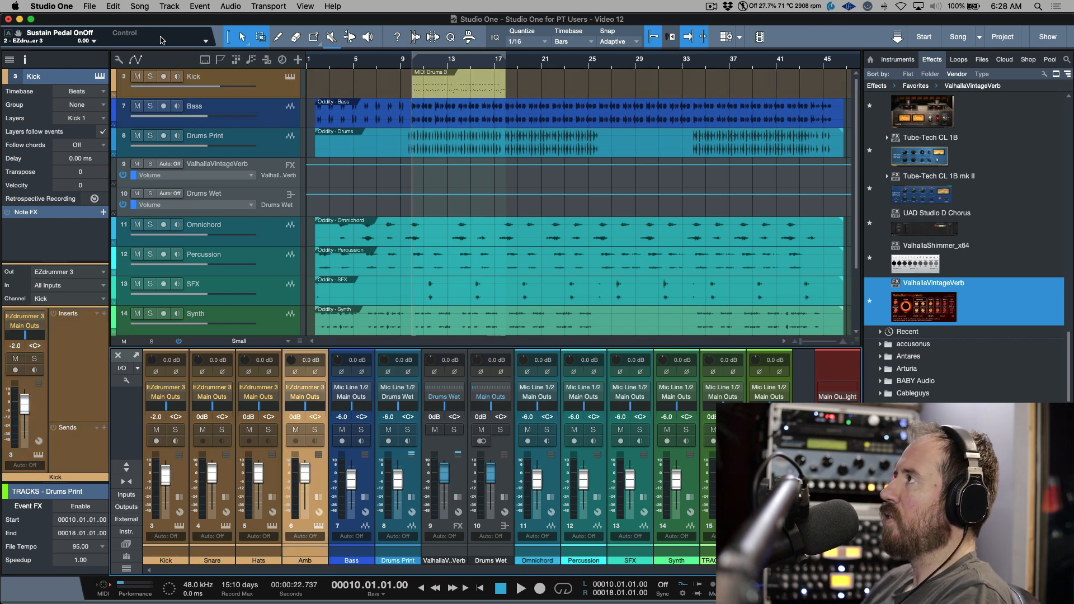
# Step: Export the loop range as channel stems, excluding Drums Print, ValhallaVintageVerb and the two TRACKS channels, with the stems imported to tracks
pyautogui.click(142, 7)
pyautogui.click(150, 51)
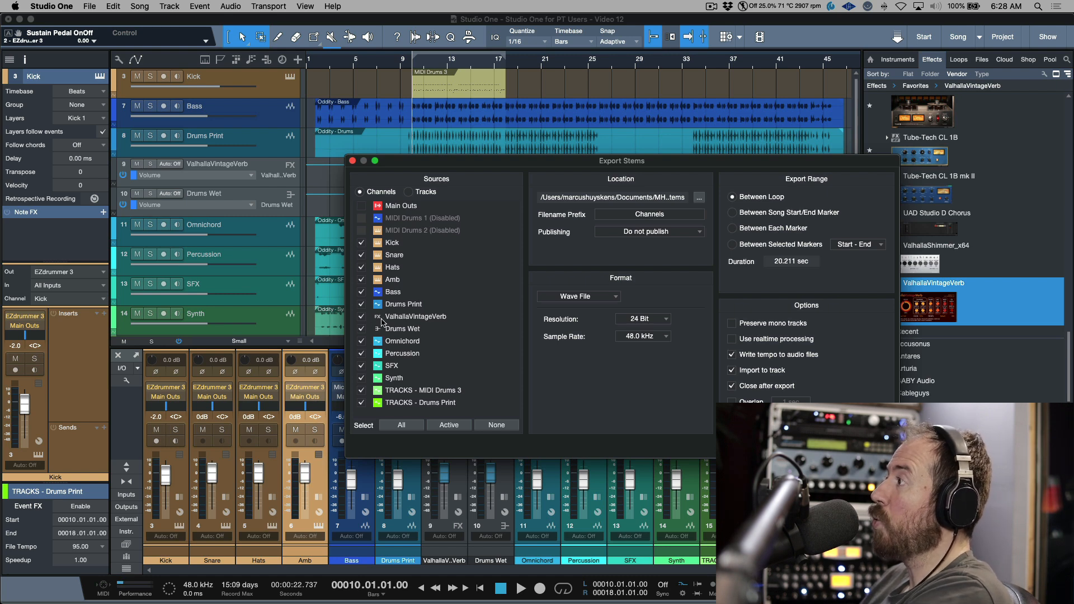
pyautogui.click(361, 306)
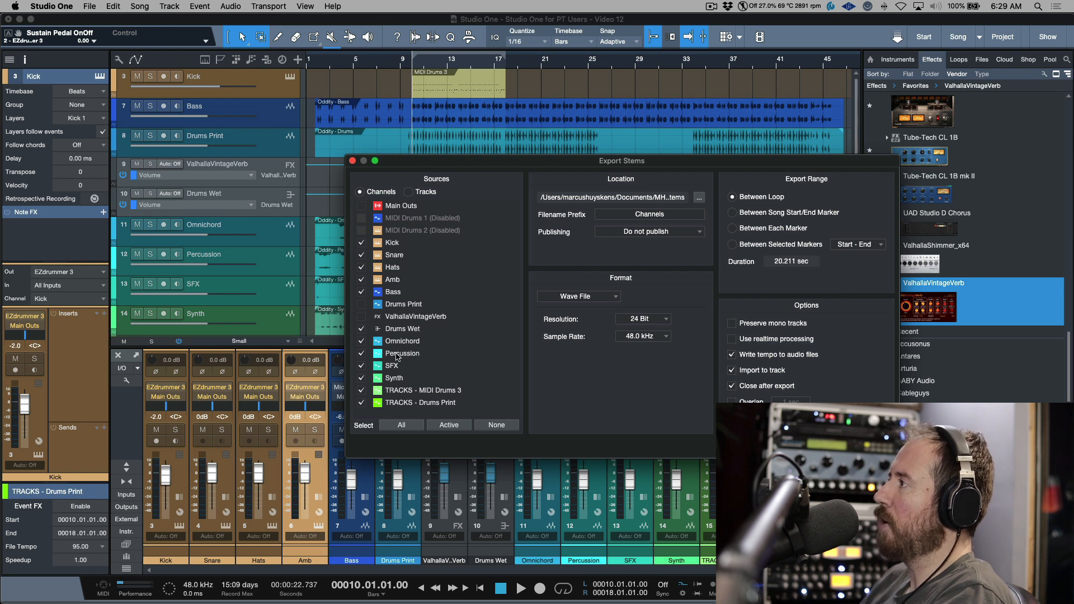
pyautogui.click(360, 390)
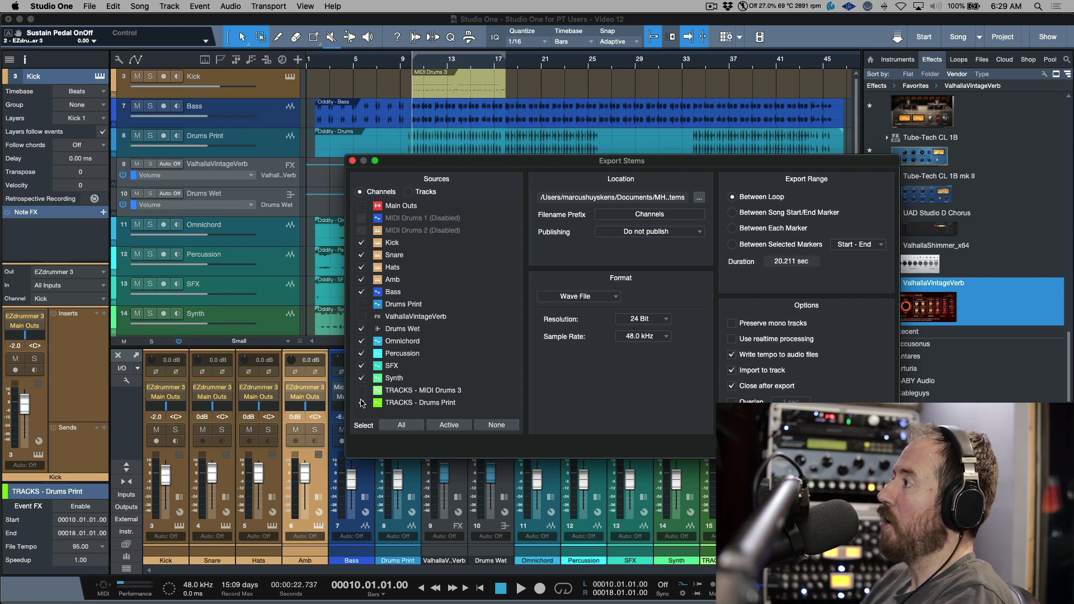
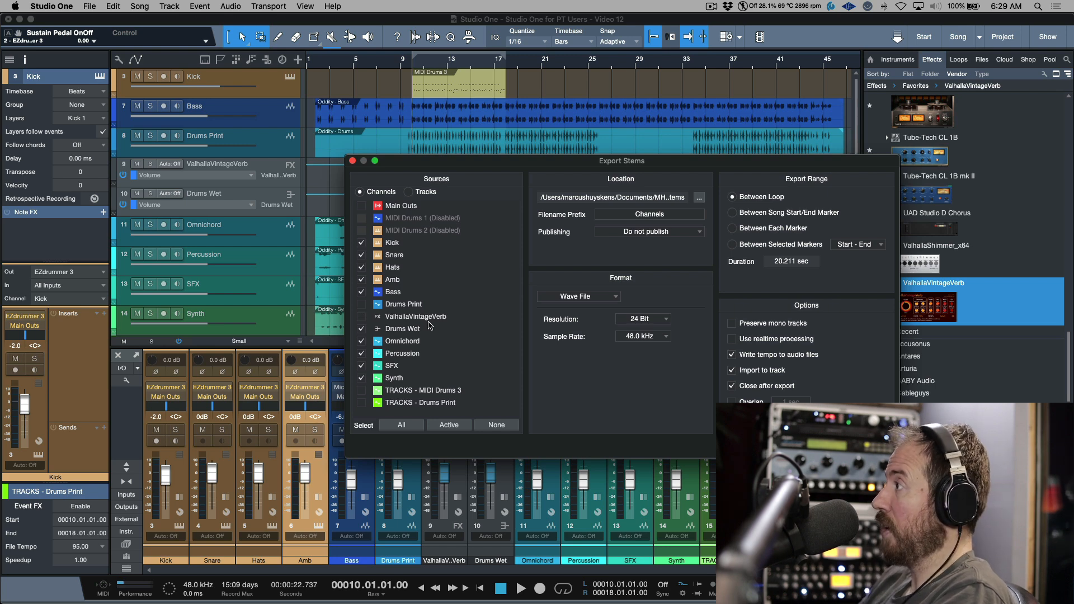
pyautogui.press('Return')
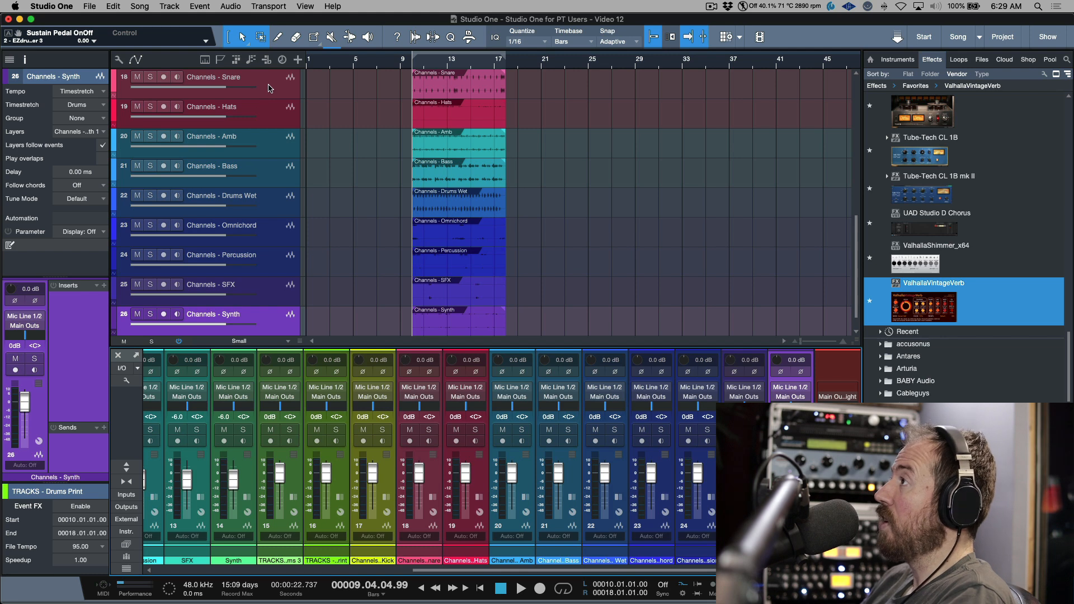
# Step: Audition the imported Channels stems one by one in solo, from Kick through Drums Wet
pyautogui.scroll(2, 269, 89)
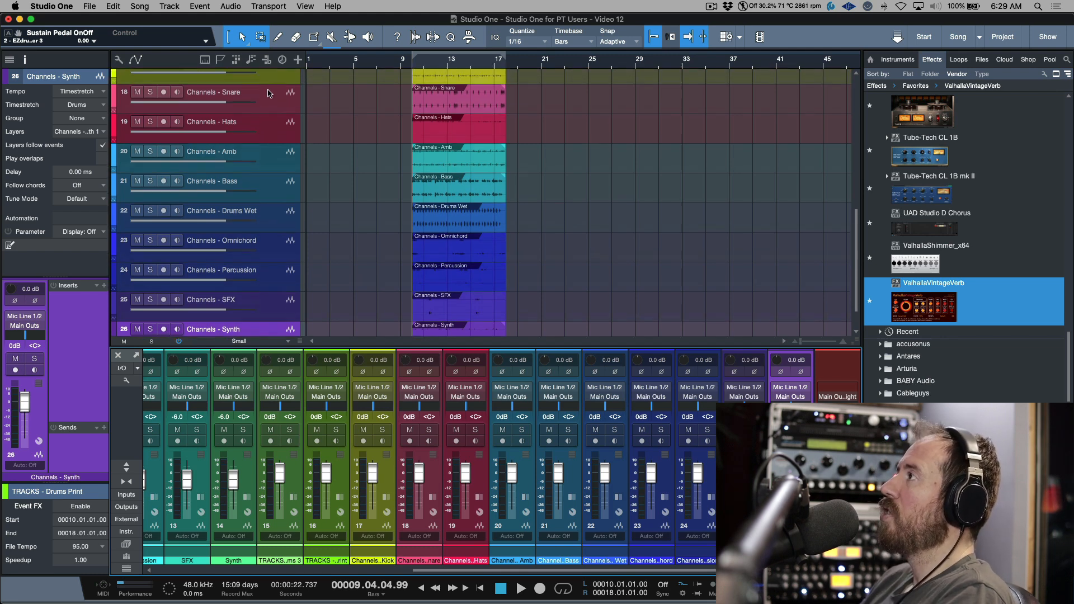
pyautogui.scroll(1, 282, 106)
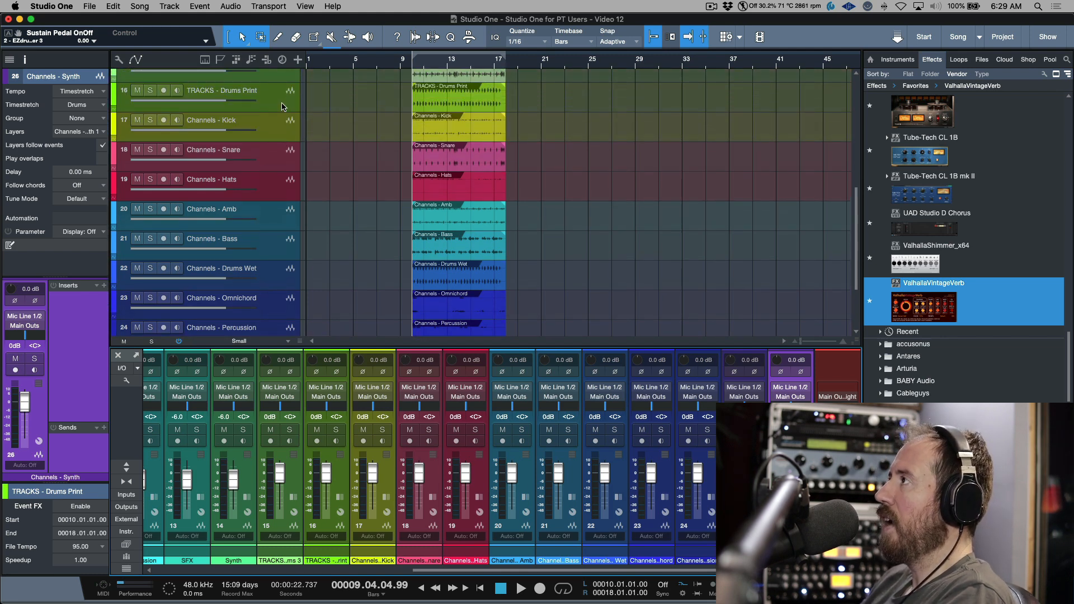
pyautogui.click(279, 134)
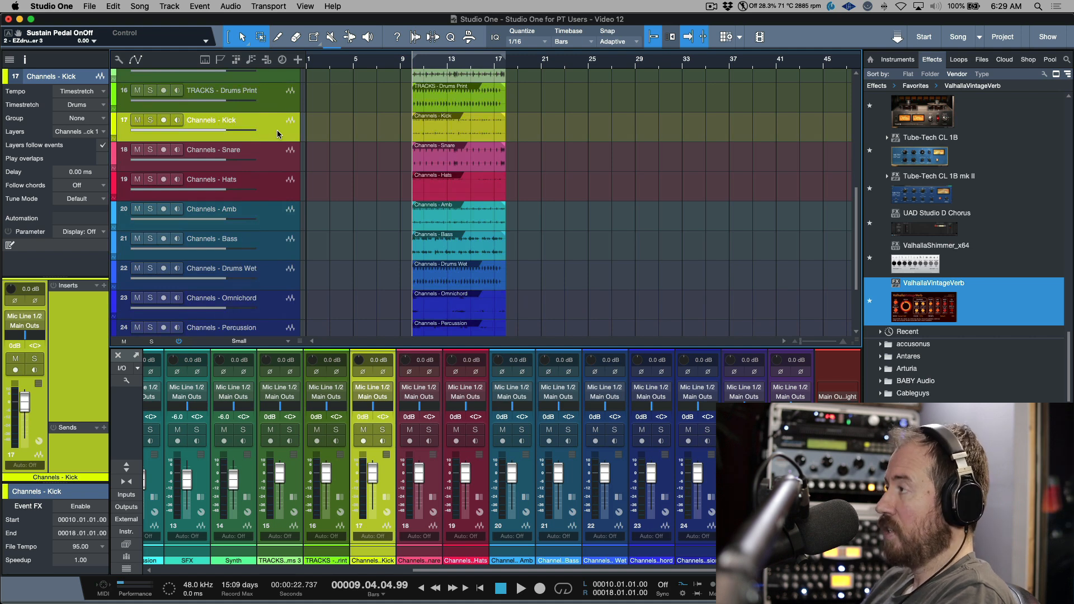
pyautogui.press('s')
pyautogui.press('space')
pyautogui.press('space')
pyautogui.press('Down')
pyautogui.press('space')
pyautogui.press('space')
pyautogui.press('Down')
pyautogui.press('space')
pyautogui.press('space')
pyautogui.press('Down')
pyautogui.press('space')
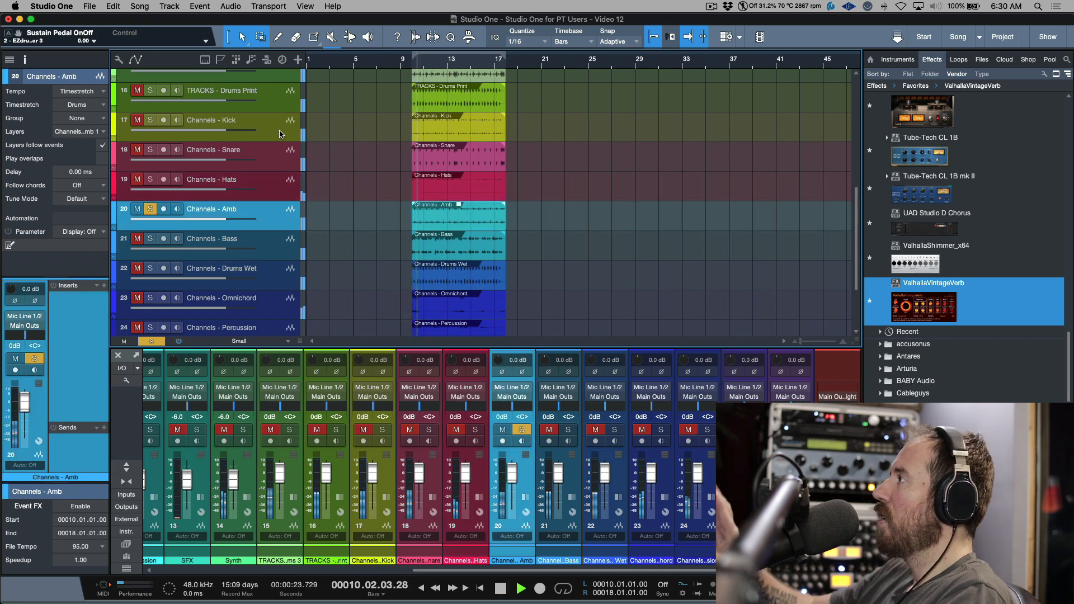
pyautogui.press('space')
pyautogui.press('space')
pyautogui.press('Down')
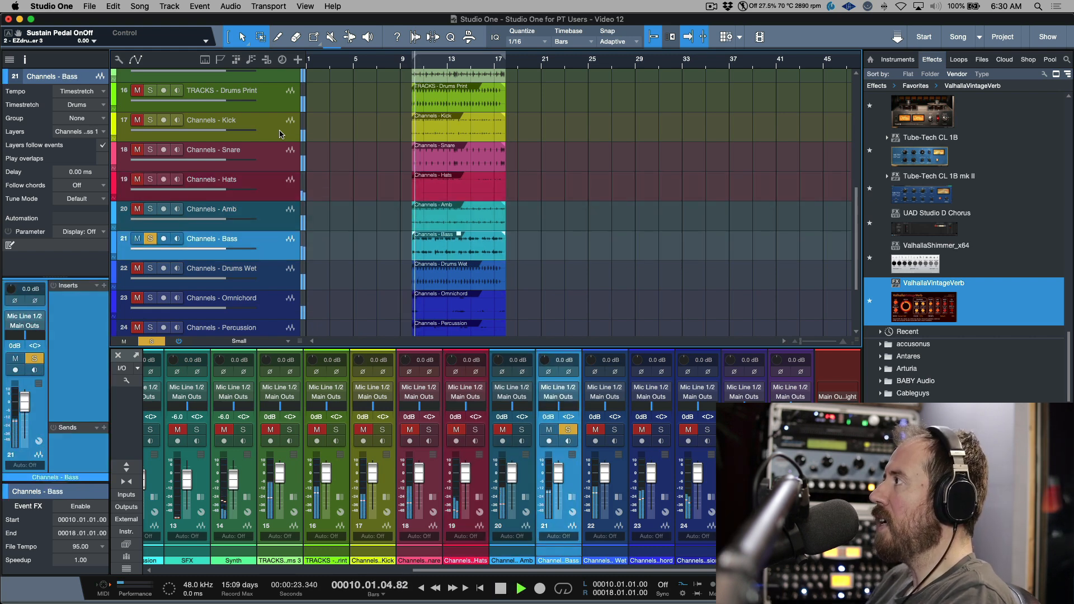
pyautogui.press('space')
pyautogui.press('Down')
pyautogui.press('space')
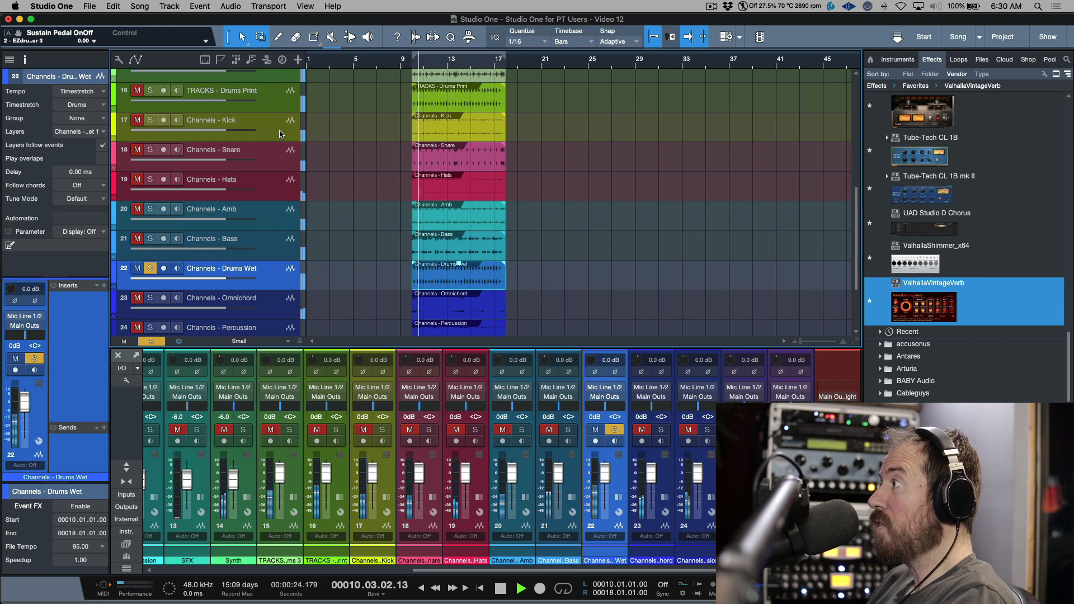
pyautogui.press('space')
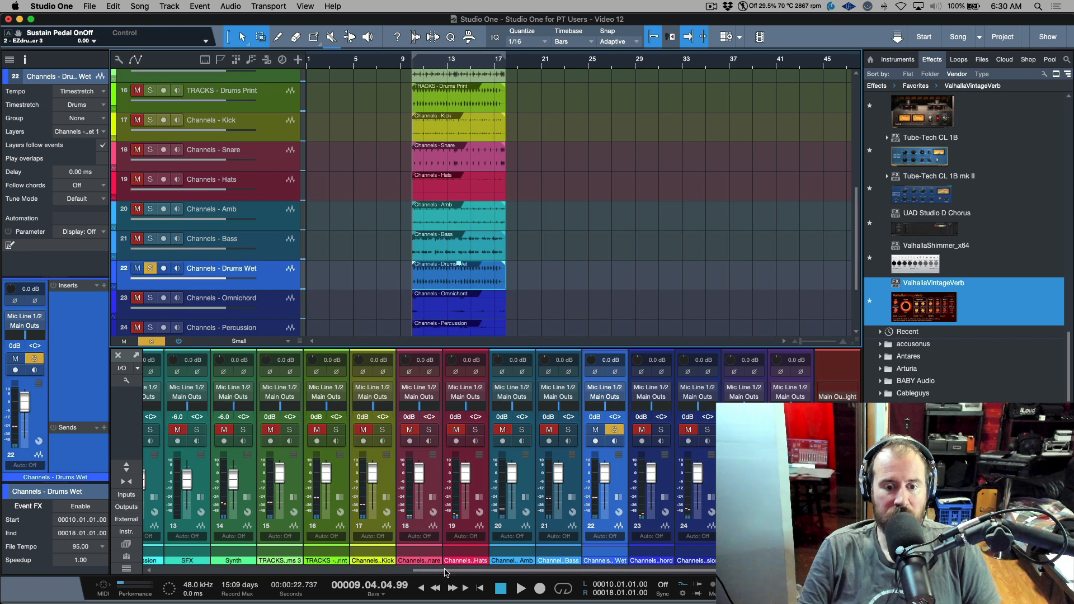
# Step: Continue the solo audition of the imported stems from Channels - Omnichord through Channels - Synth
pyautogui.moveTo(464, 571); pyautogui.dragTo(295, 575)
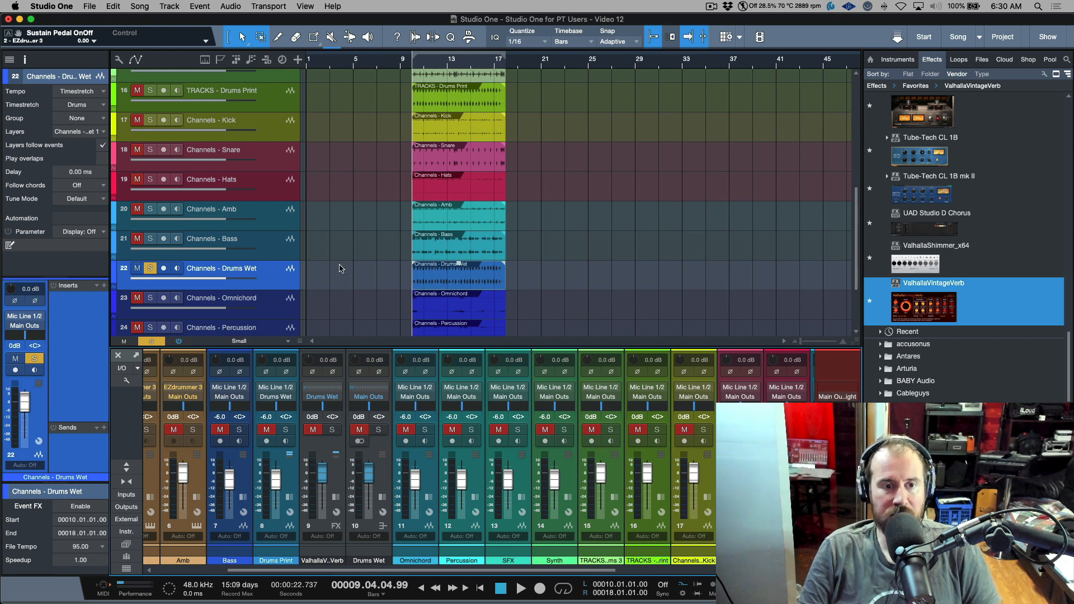
pyautogui.scroll(-1, 328, 237)
pyautogui.click(274, 276)
pyautogui.press('space')
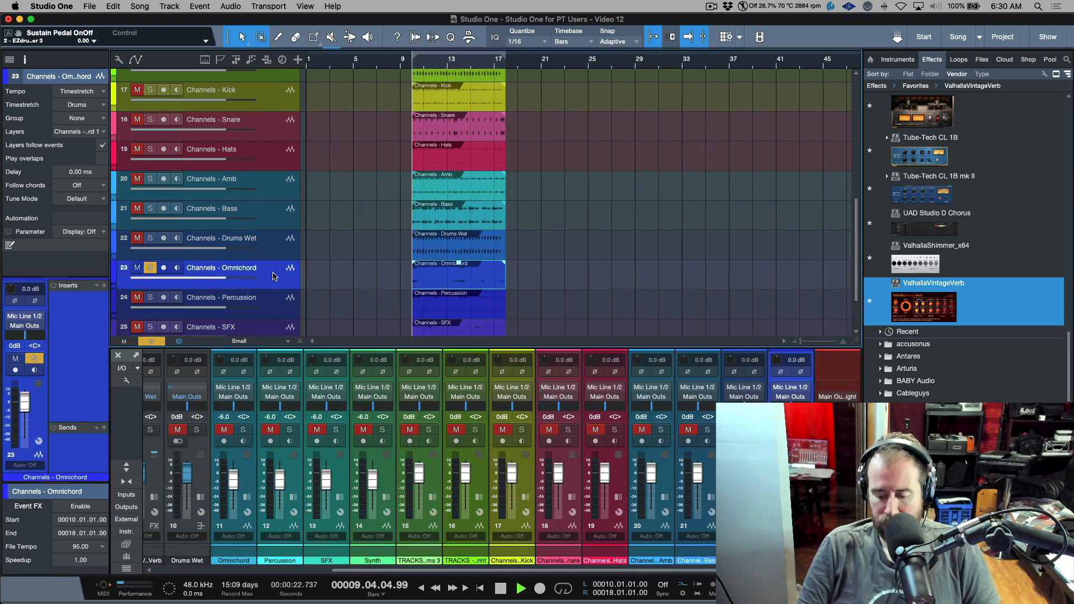
pyautogui.press('Down')
pyautogui.press('Down')
pyautogui.press('space')
pyautogui.press('space')
pyautogui.scroll(-2, 358, 250)
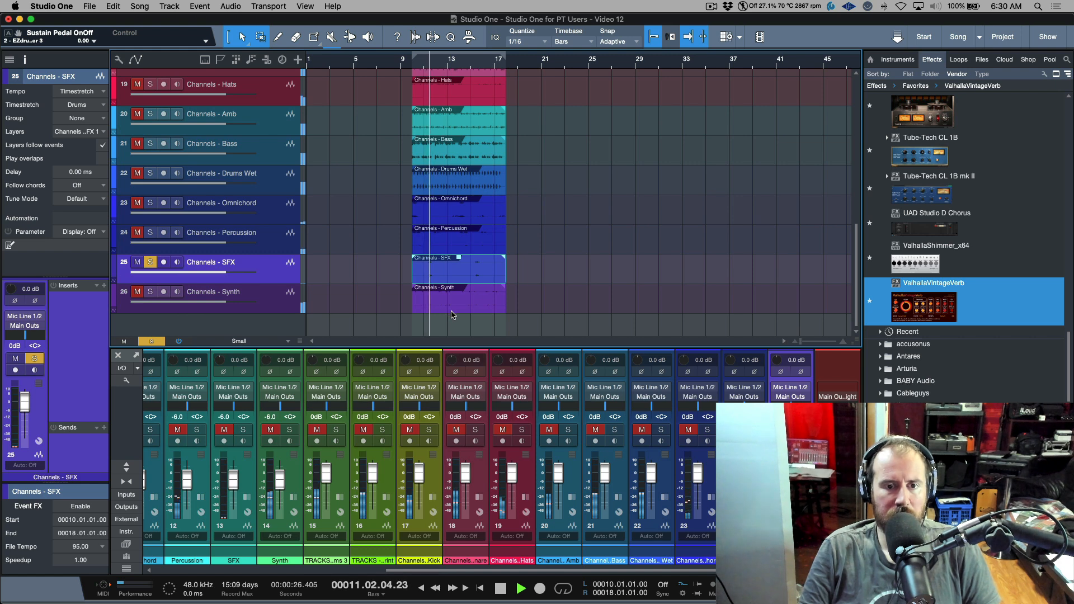
pyautogui.press('Down')
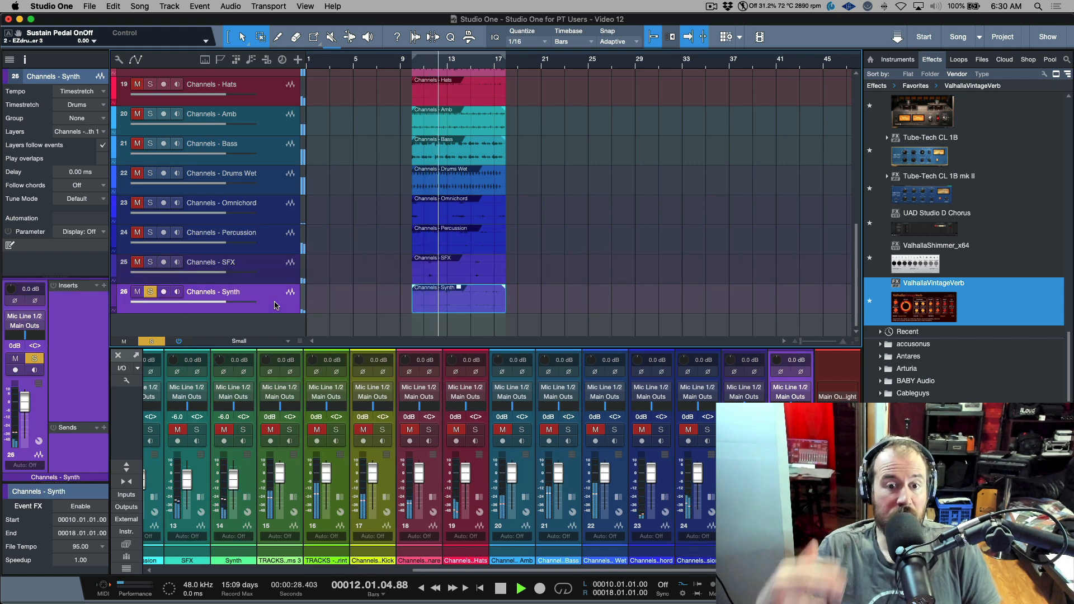
pyautogui.press('space')
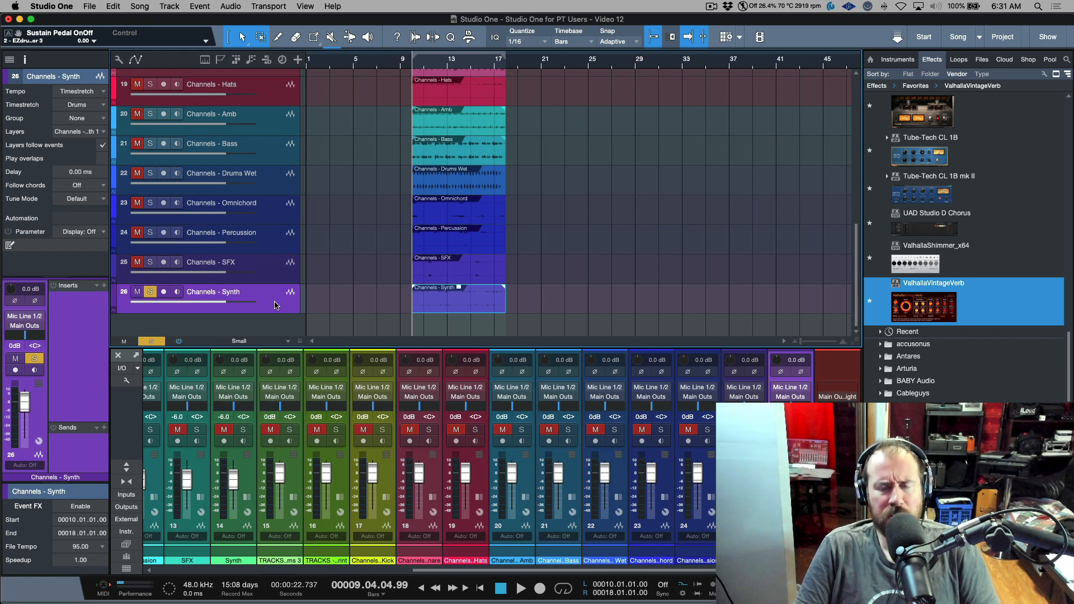
# Step: Preview the format options for exporting the Drums Wet through Synth events to the ~Audio Exports folder in Documents, without exporting
pyautogui.click(658, 162)
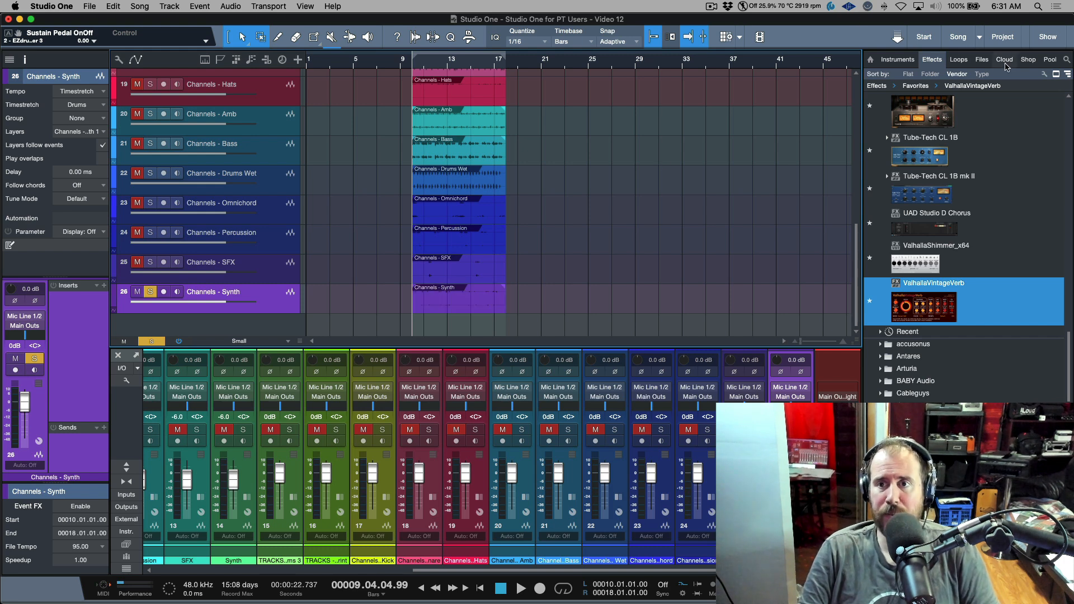
pyautogui.click(983, 61)
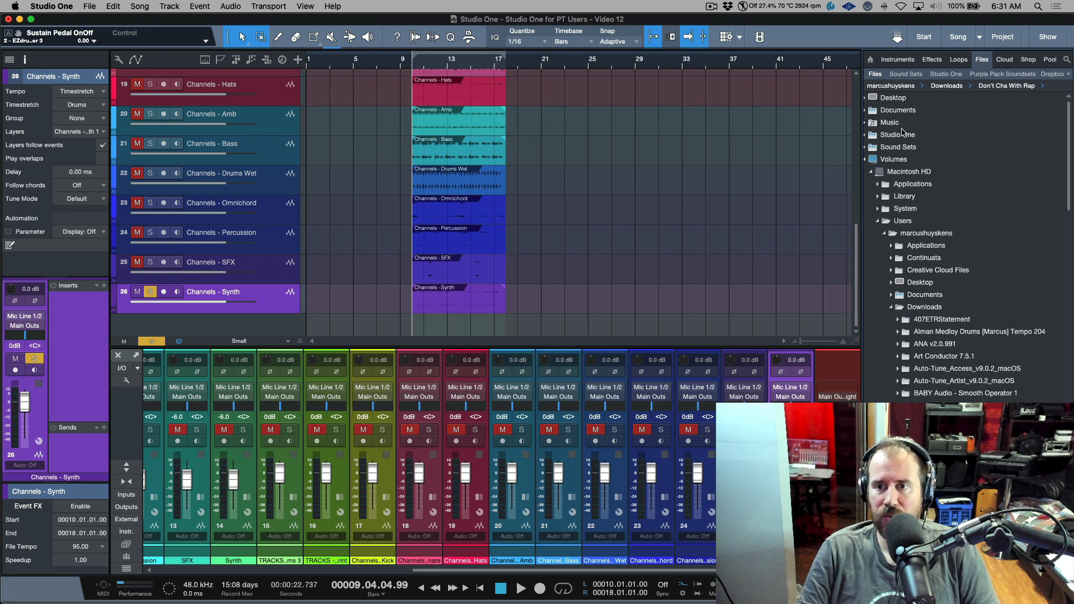
pyautogui.click(878, 111)
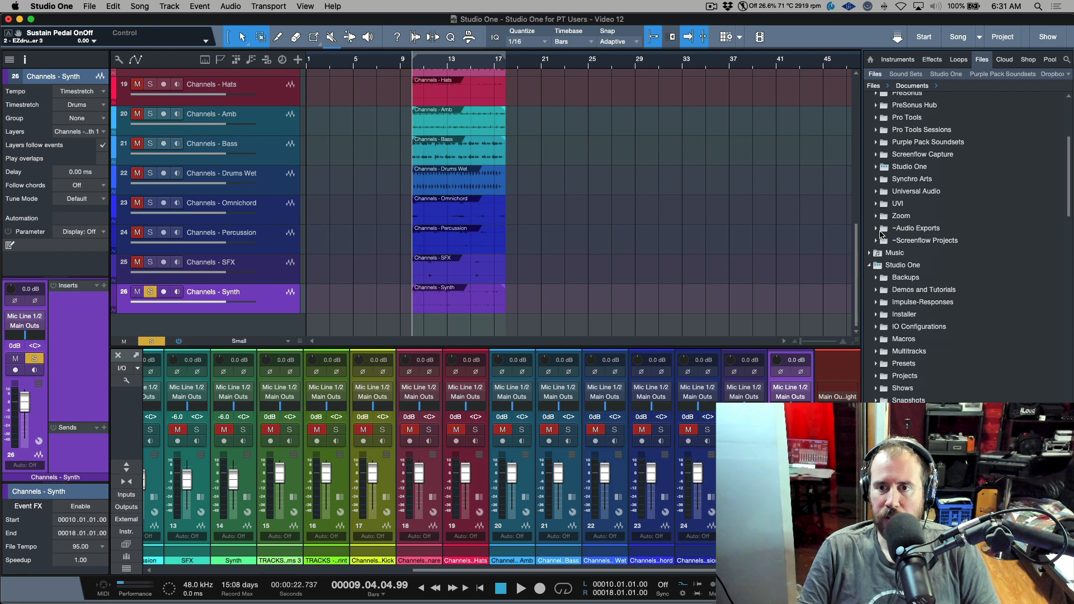
pyautogui.moveTo(517, 166); pyautogui.dragTo(397, 299)
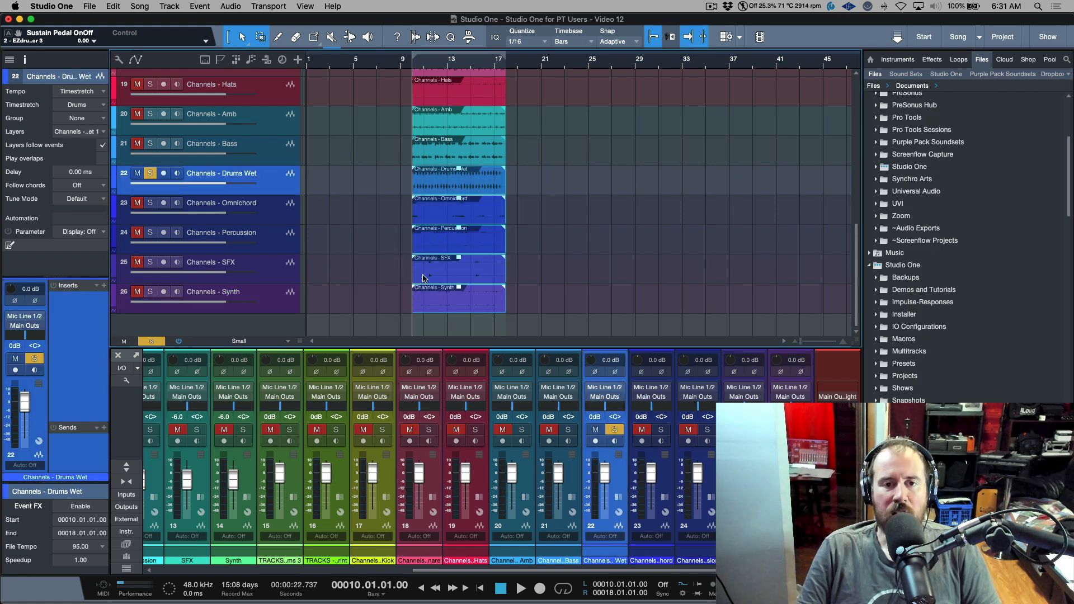
pyautogui.moveTo(529, 183); pyautogui.dragTo(360, 300)
pyautogui.moveTo(472, 187); pyautogui.dragTo(918, 230)
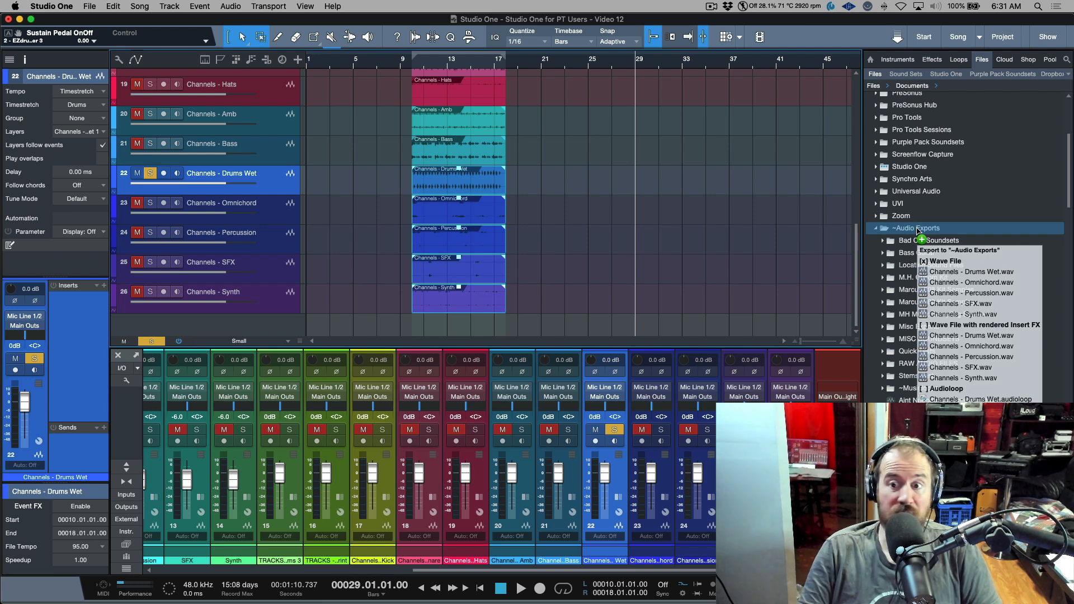
pyautogui.press('alt')
pyautogui.moveTo(917, 229); pyautogui.dragTo(917, 230)
pyautogui.press('alt')
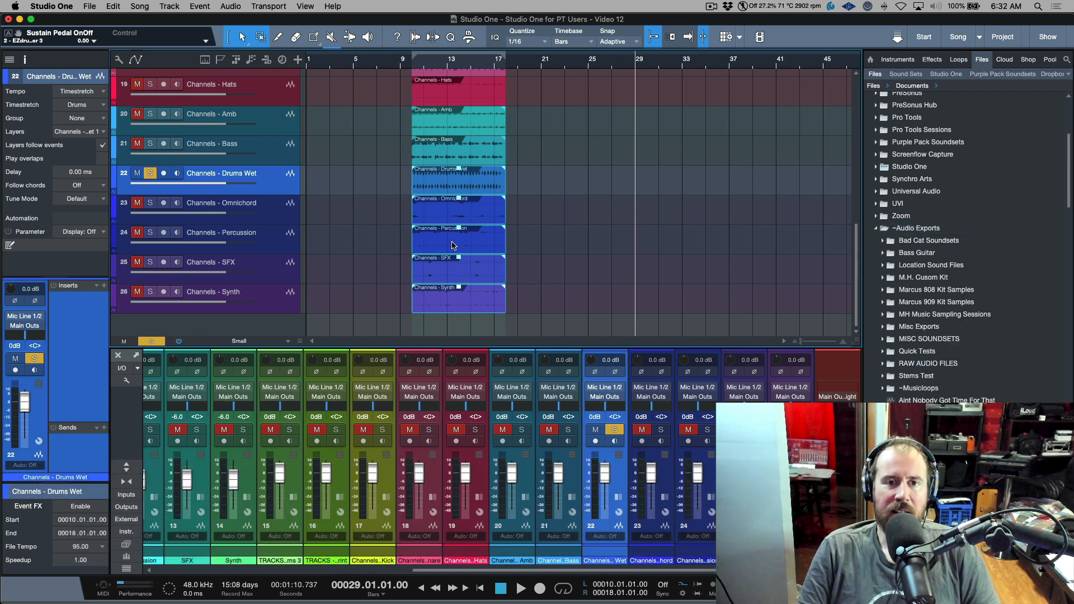
# Step: Select a range from bar 1 to about bar 20 across the Drums Wet through Synth tracks, preview its export to Misc Exports and hide the browser
pyautogui.click(547, 187)
pyautogui.click(457, 188)
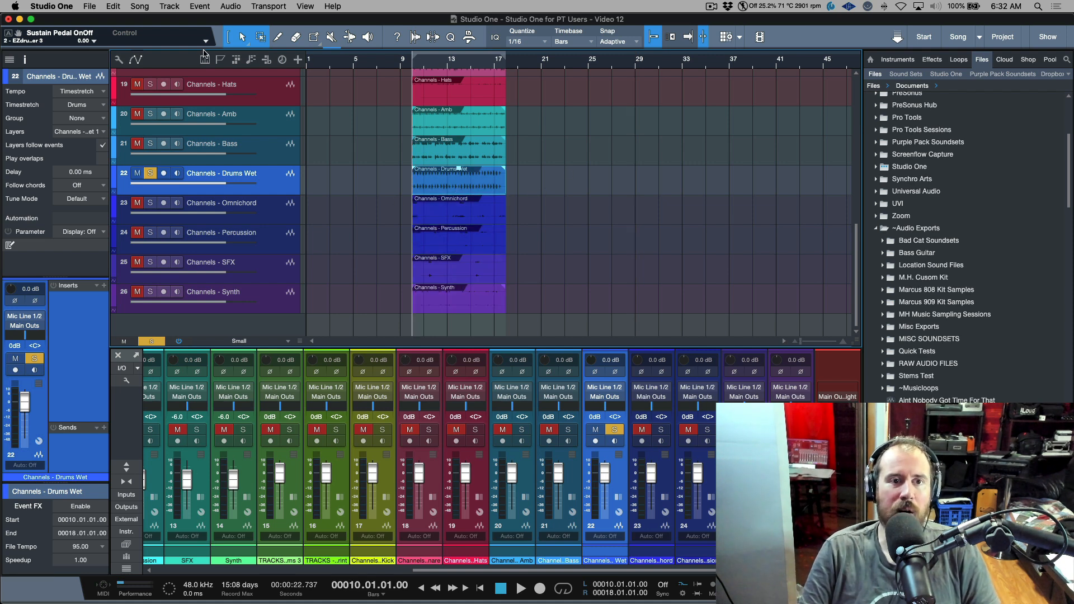
pyautogui.click(261, 38)
pyautogui.moveTo(527, 183); pyautogui.dragTo(277, 304)
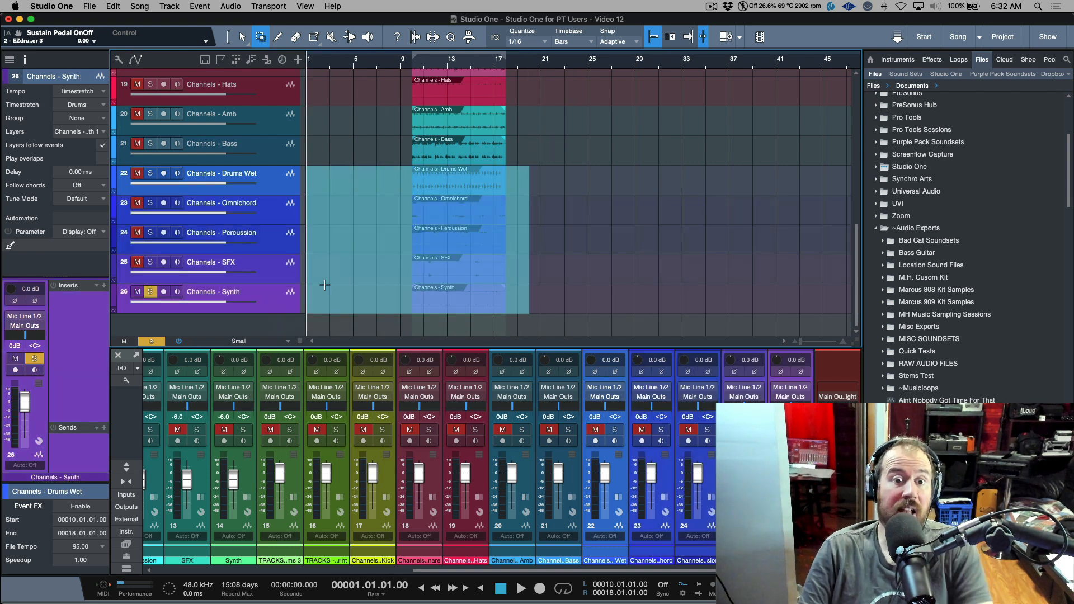
pyautogui.moveTo(432, 188); pyautogui.dragTo(922, 329)
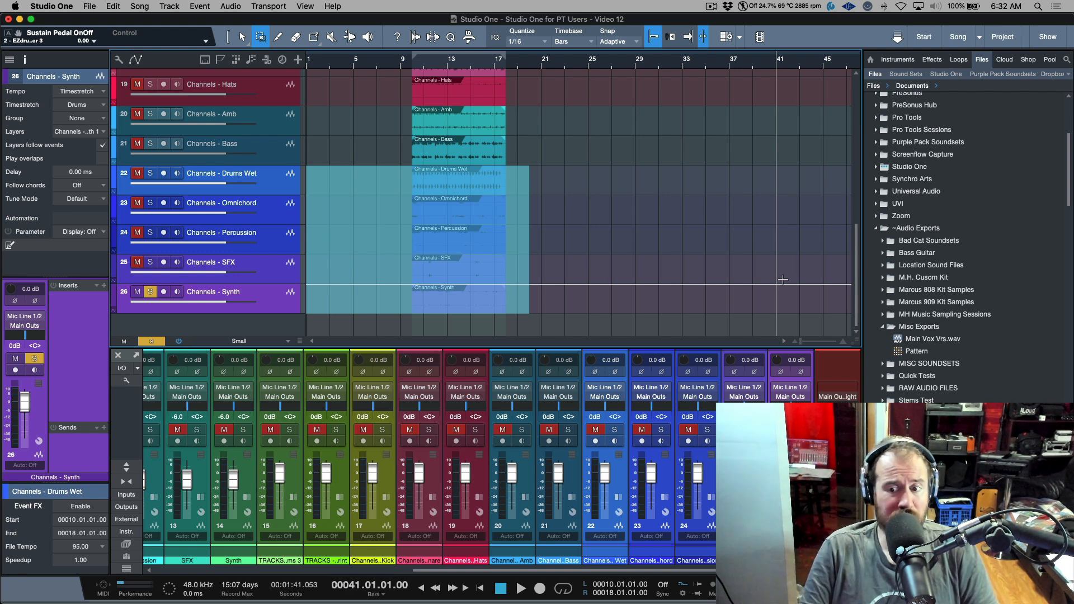
pyautogui.press('F5')
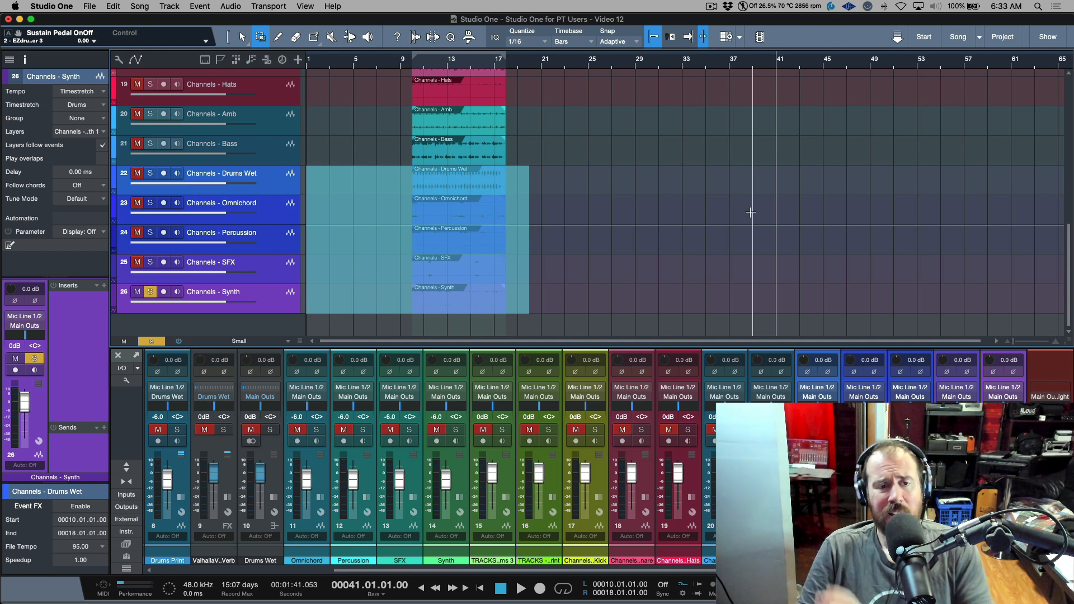
# Step: Insert four Pro EQ instances on the Channels - Amb track and open the track's command list
pyautogui.click(281, 126)
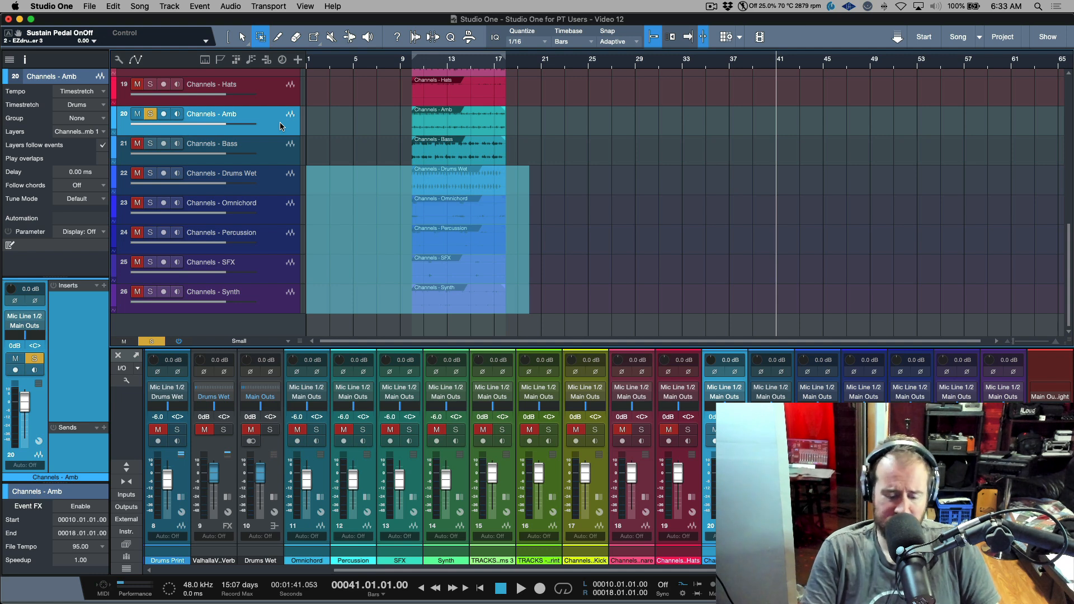
pyautogui.hotkey('ctrl', 'e')
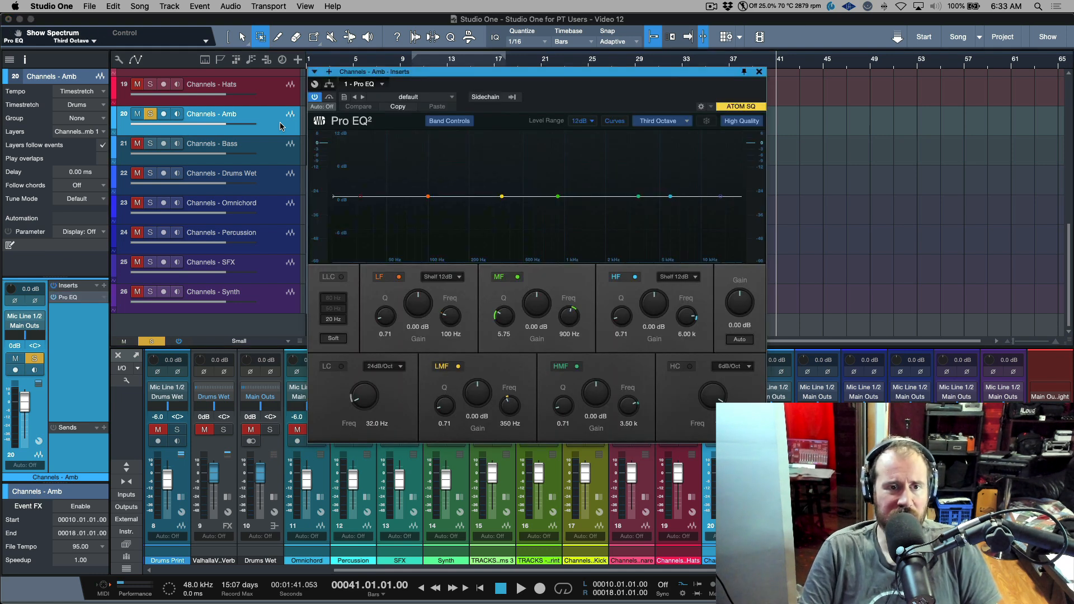
pyautogui.hotkey('ctrl', 'e')
pyautogui.hotkey('ctrl', 'e')
pyautogui.hotkey('ctrl', 'e')
pyautogui.rightClick(281, 126)
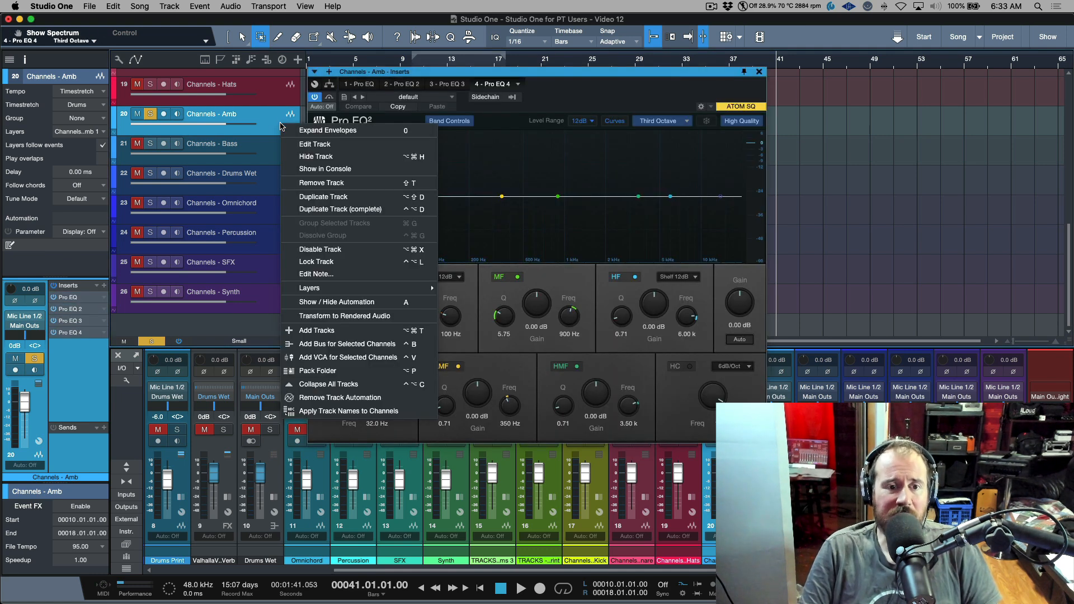